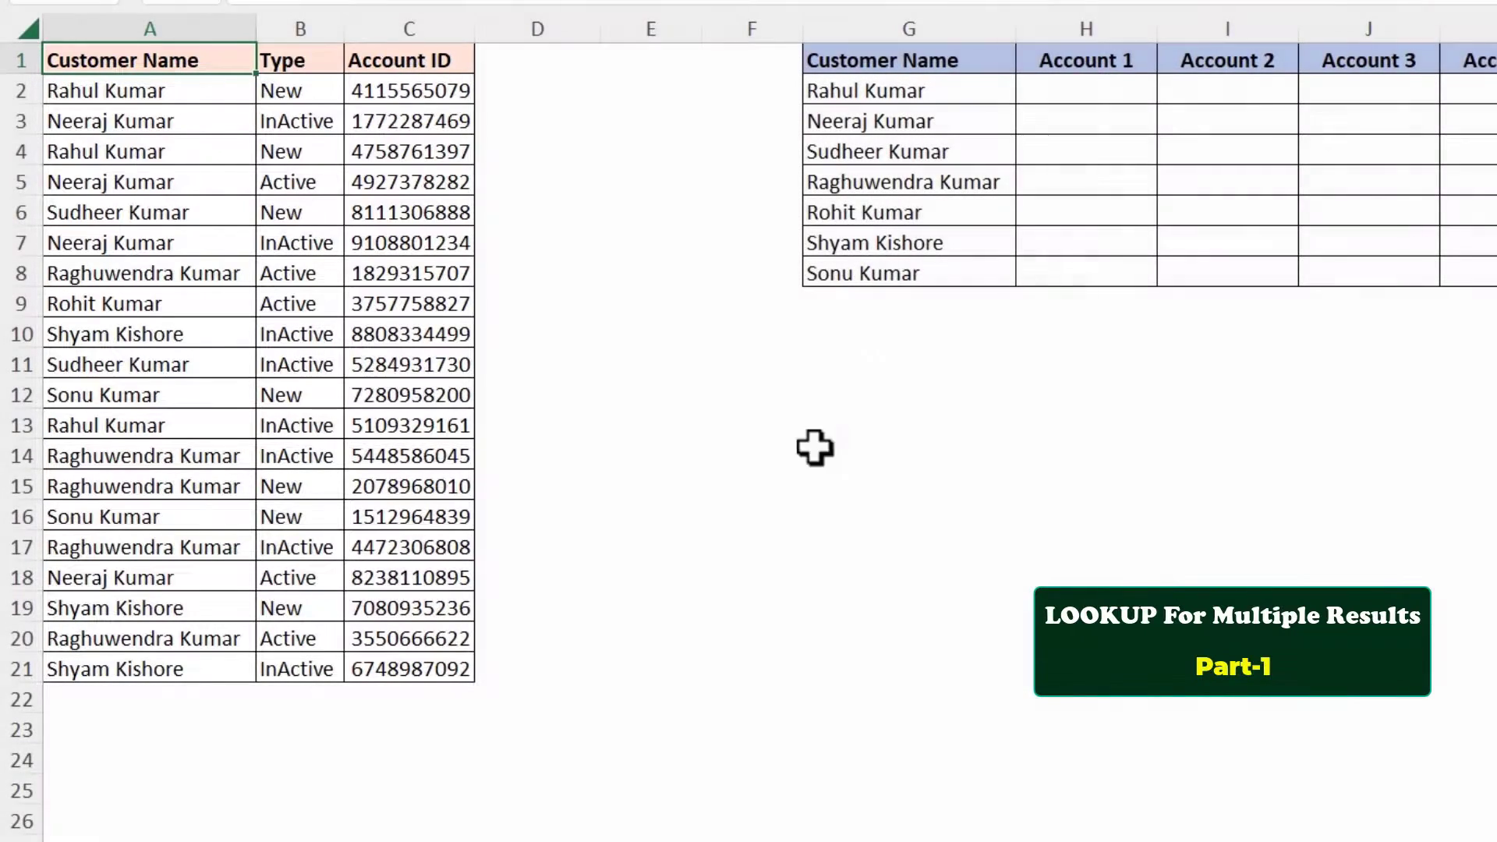
Step: Try a plain lookup of the first customer's account ID by entering =VLOOKUP(G2,A:C,3,0) in H2
click(1050, 88)
text(=vlo)
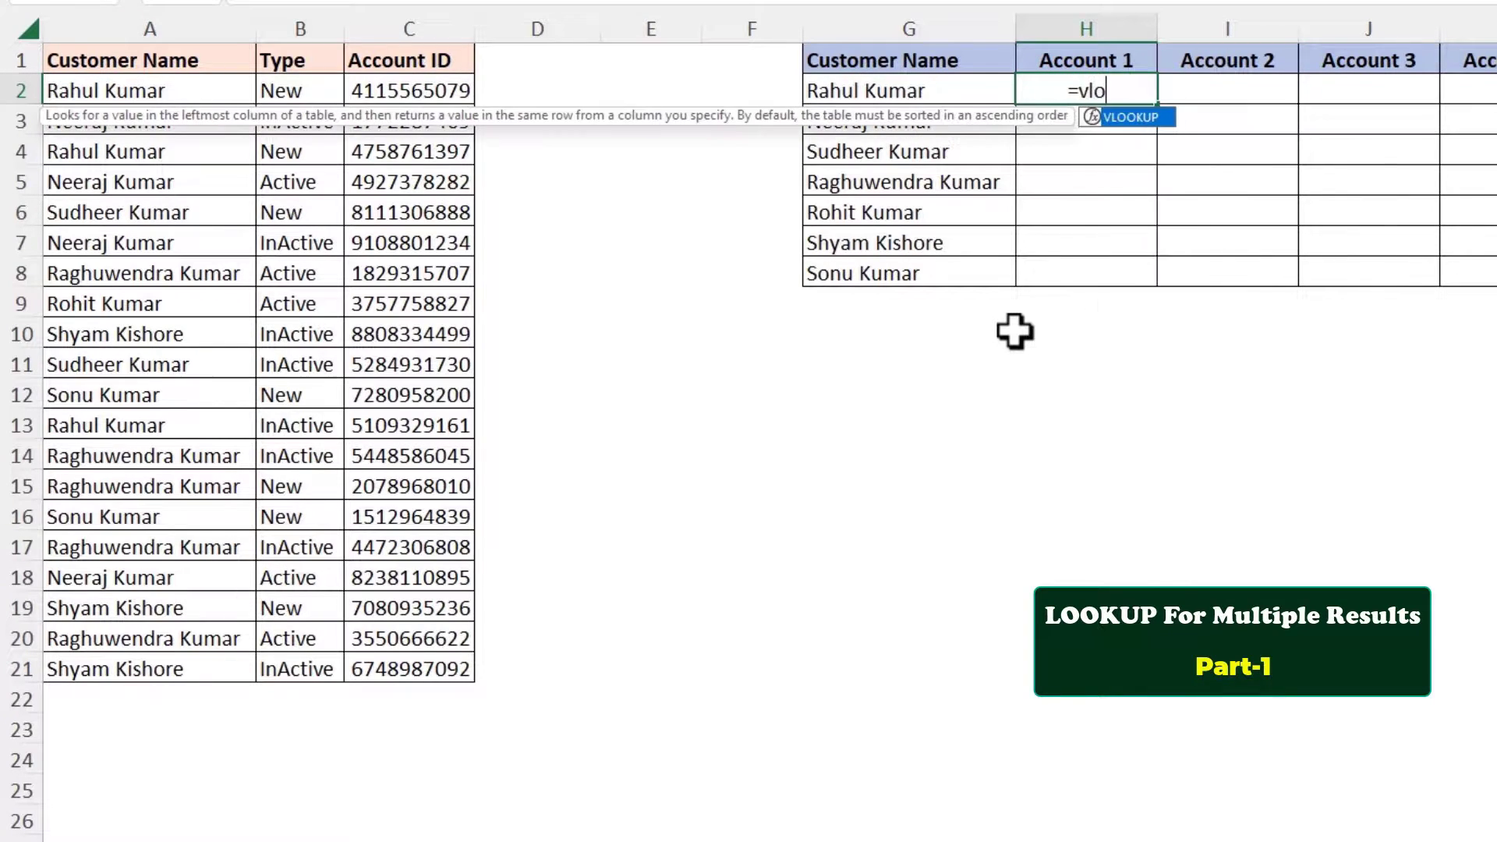
key(Tab)
click(909, 91)
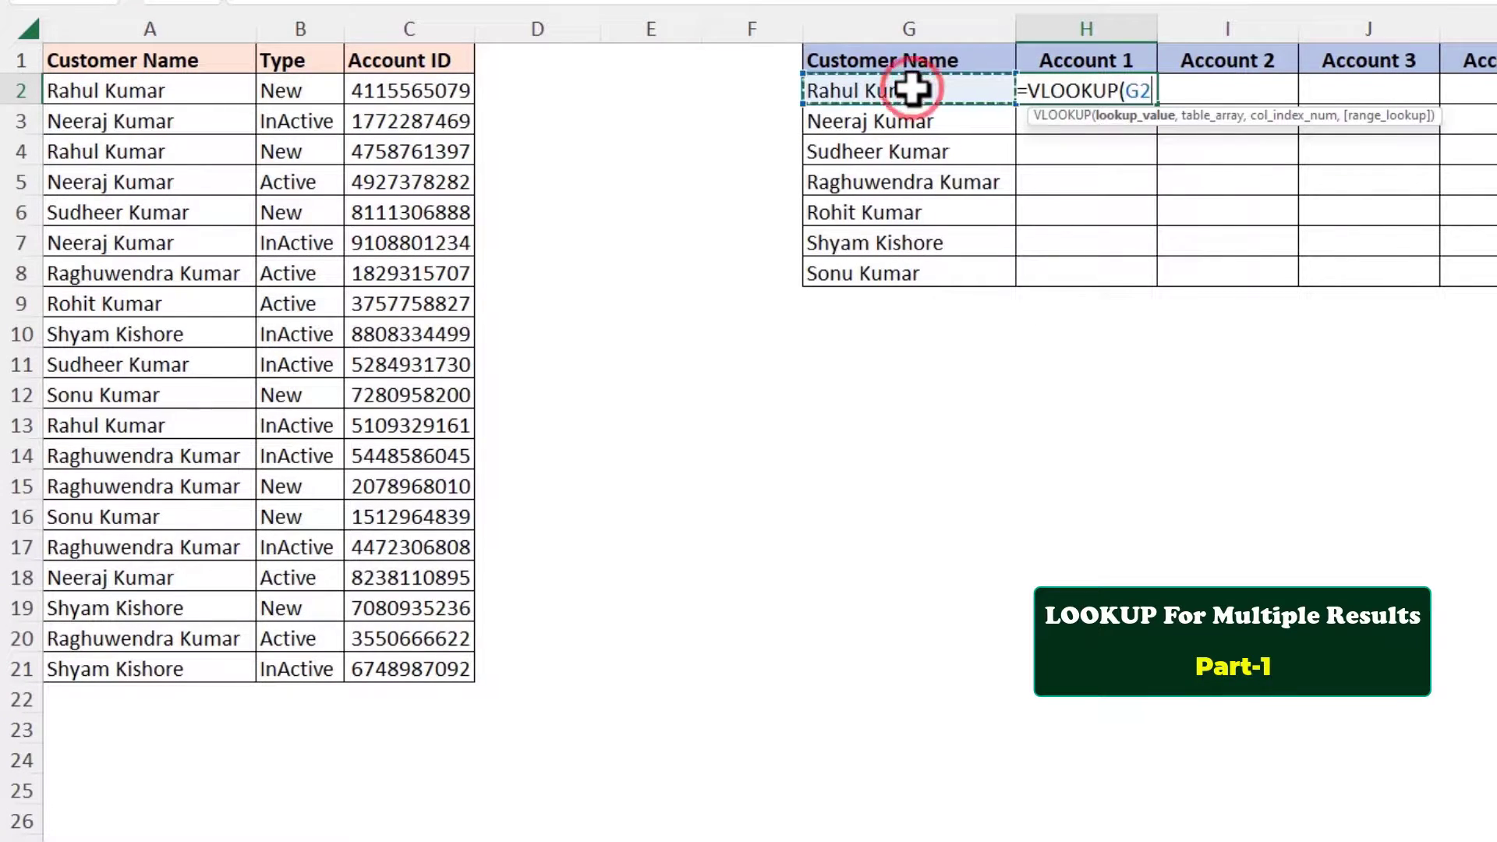
text(,)
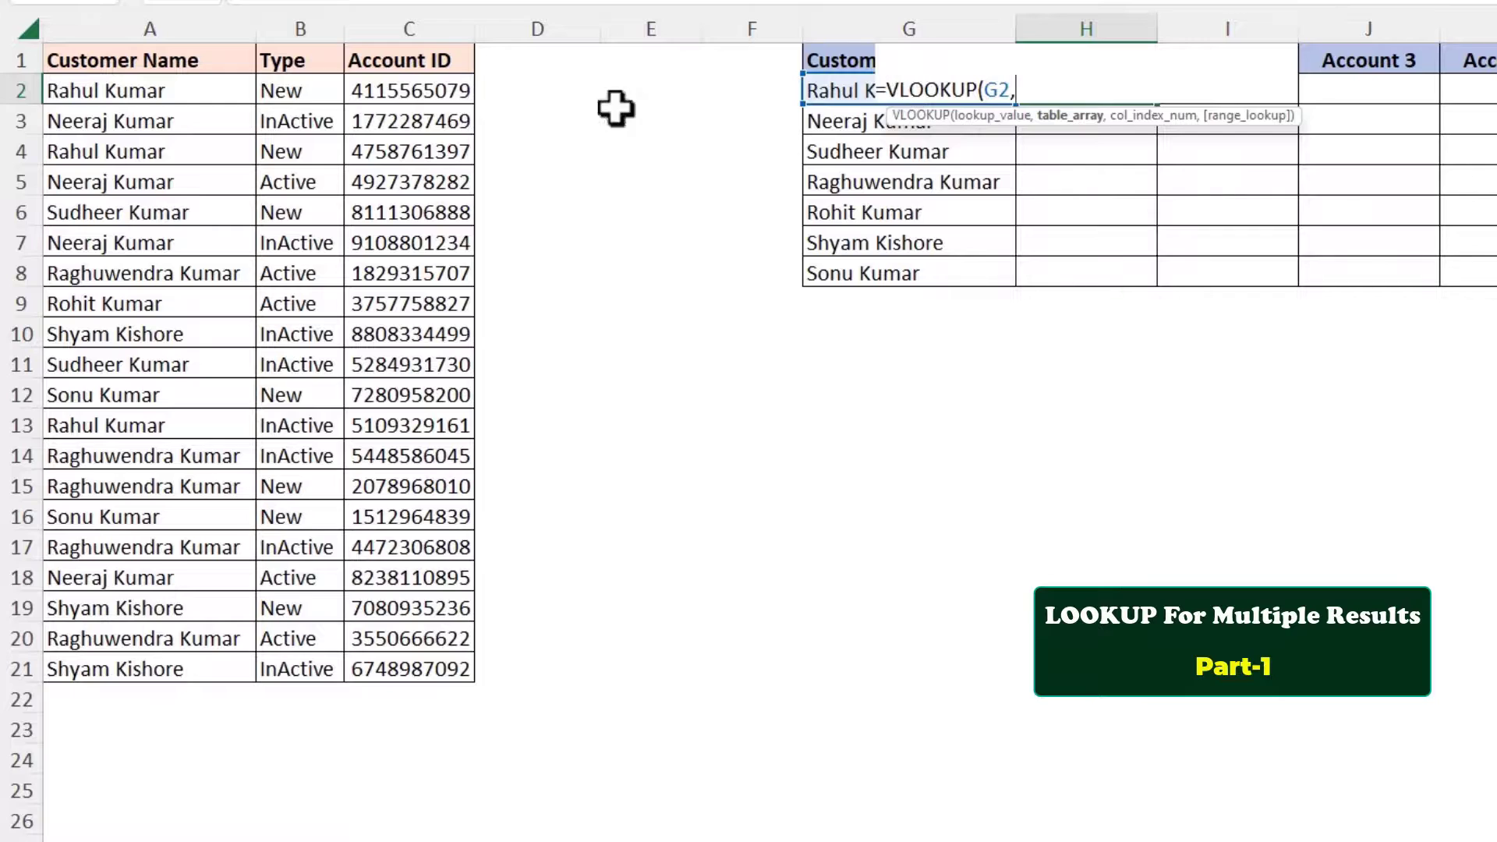
drag(184, 28, 442, 37)
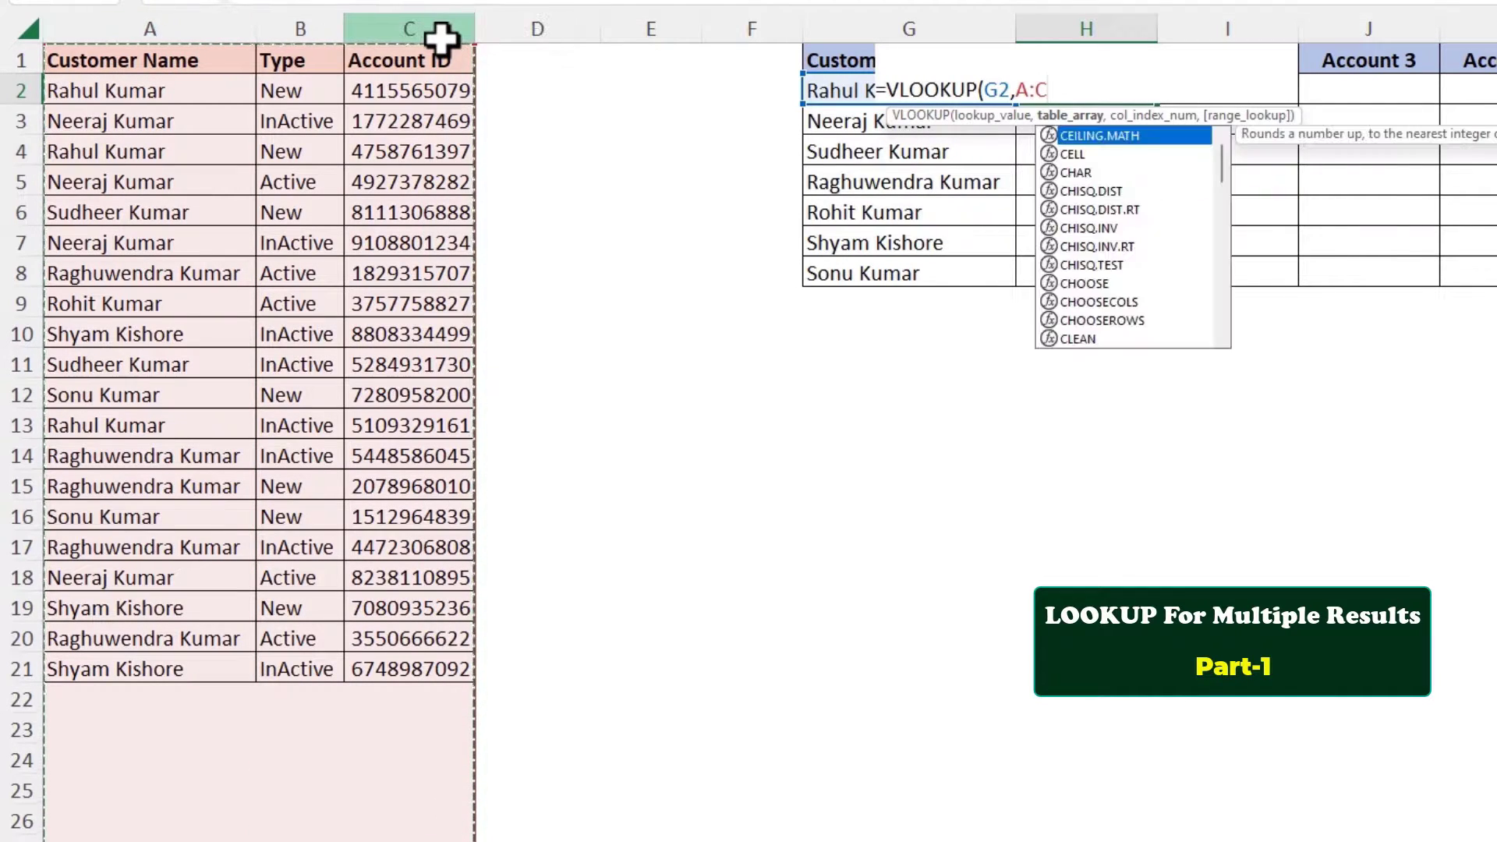
text(,3,0))
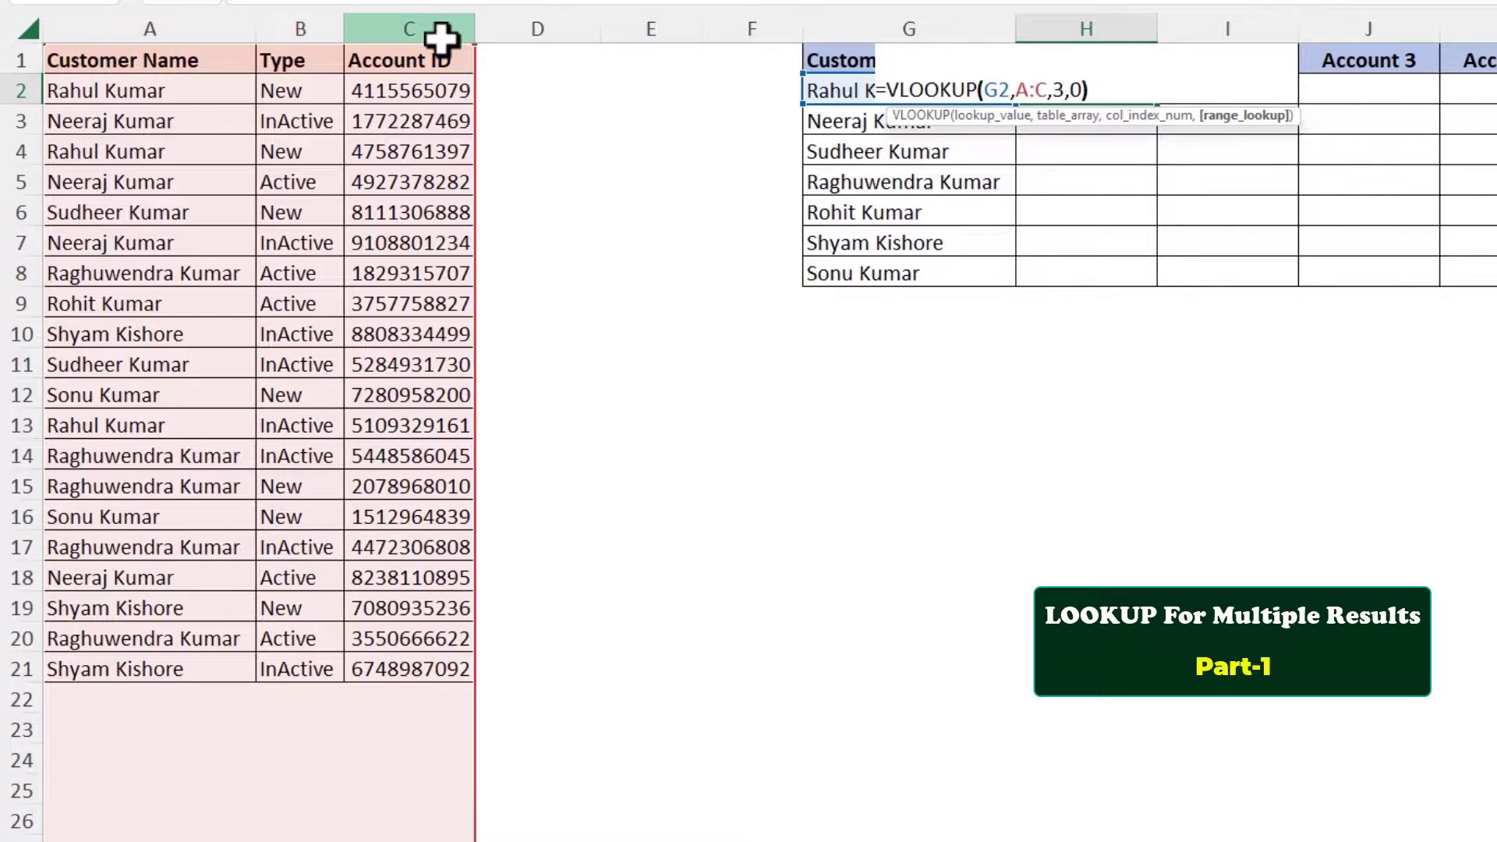
key(ctrl+Return)
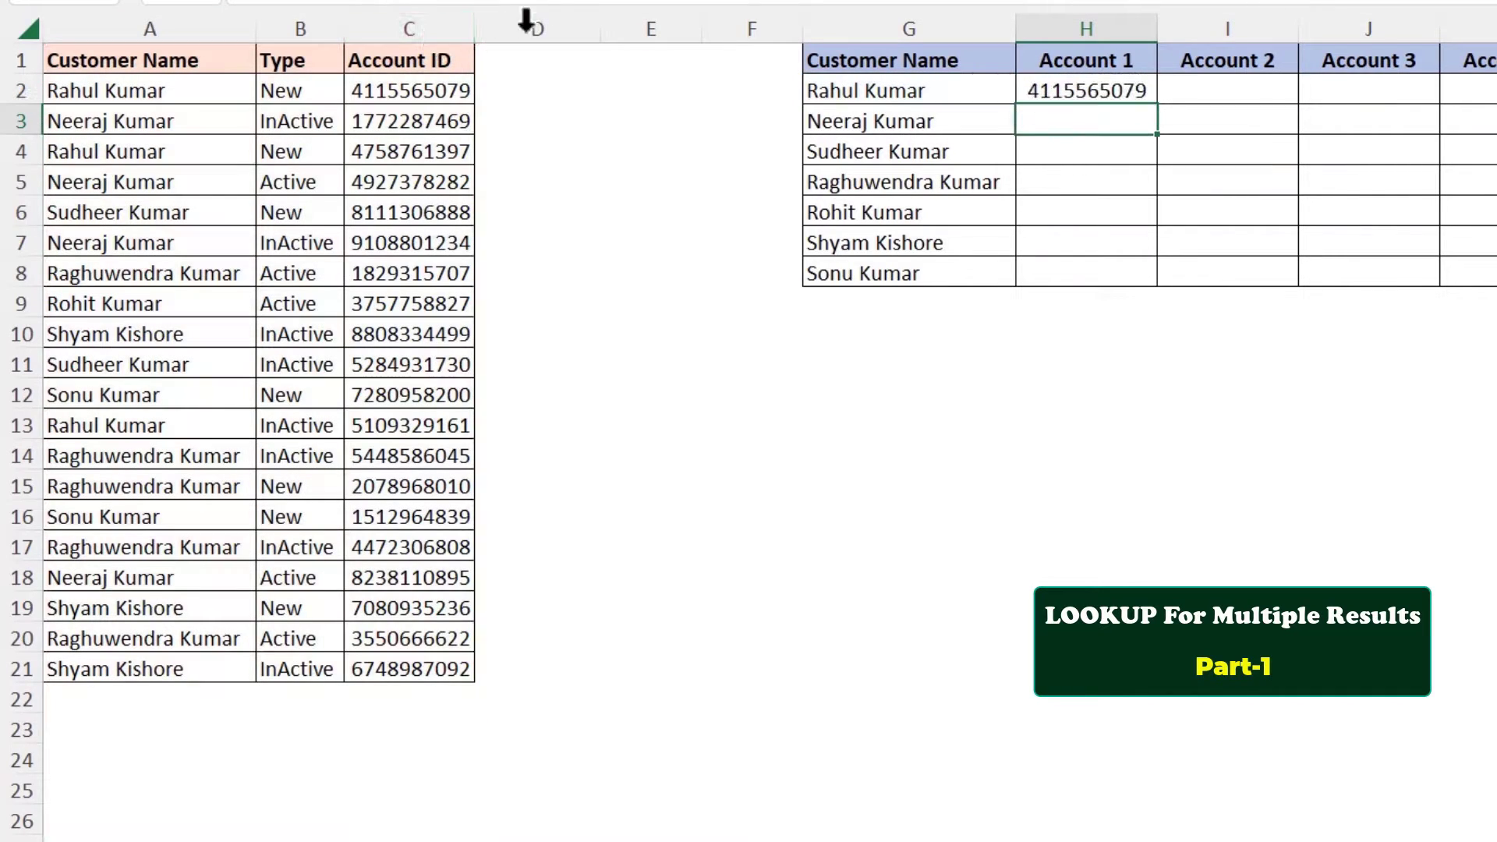
Step: Fill G2:H2 down to row 8, undo the fill and clear the lookup formula from H2
drag(835, 94, 1167, 298)
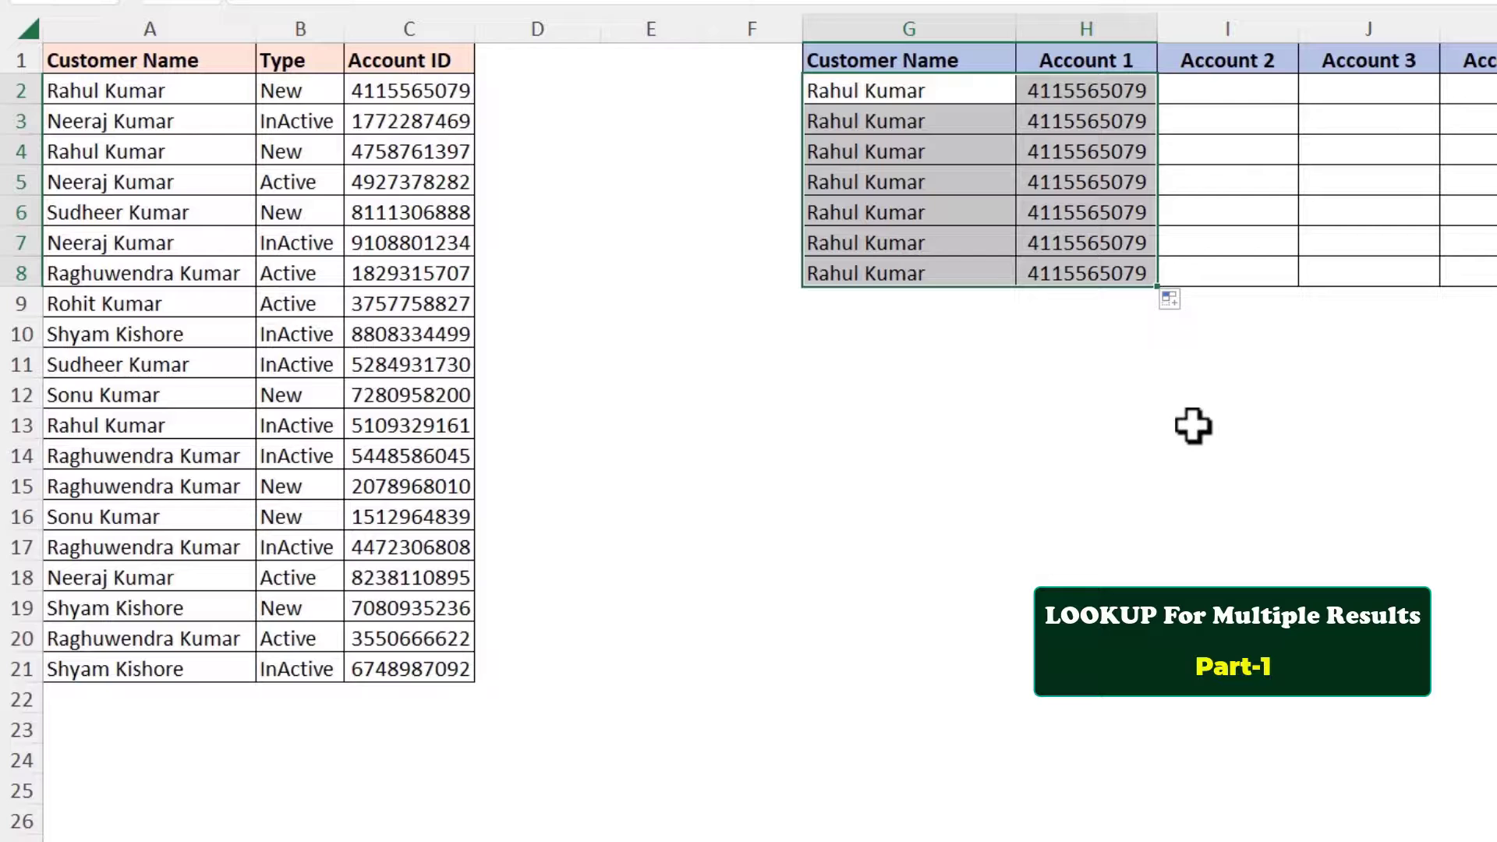
key(ctrl+z)
key(ctrl+z)
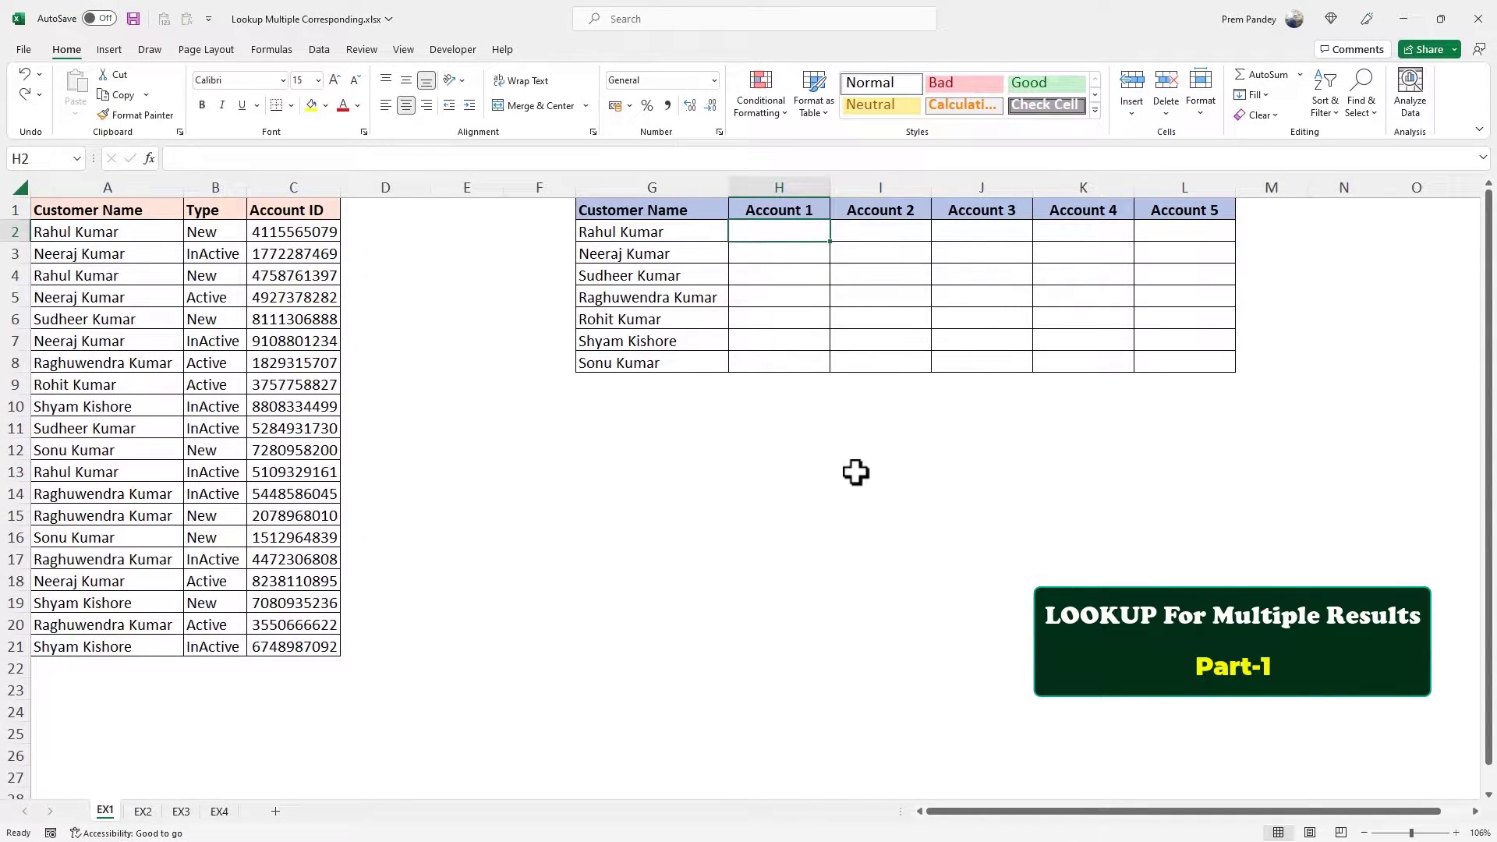
key(Delete)
Step: Insert a new column before the source table's Customer Name column and enter the heading Helper in A1
right_click(123, 187)
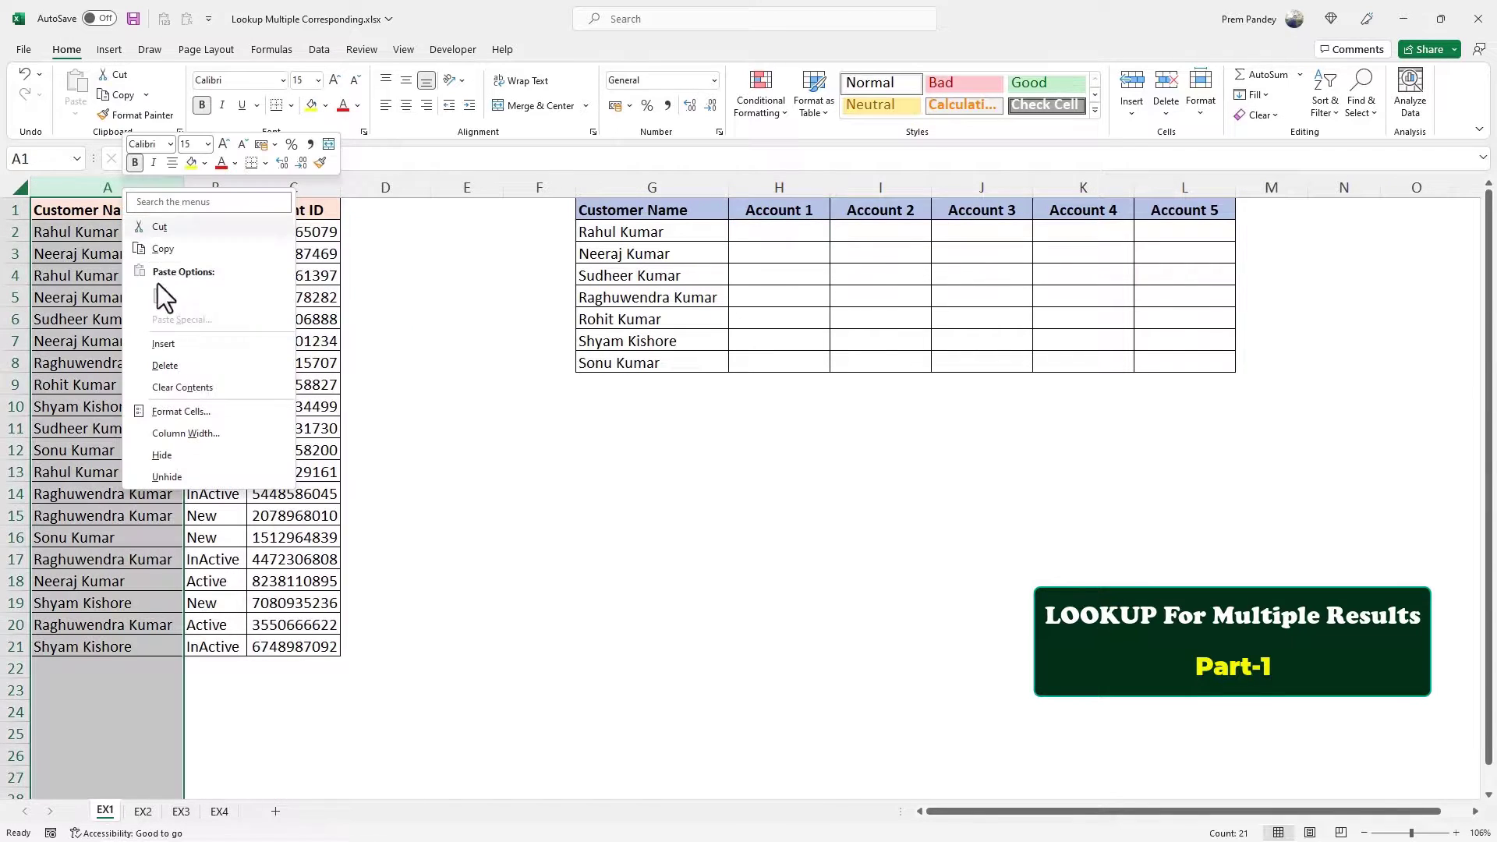
click(191, 349)
click(69, 210)
text(Hel)
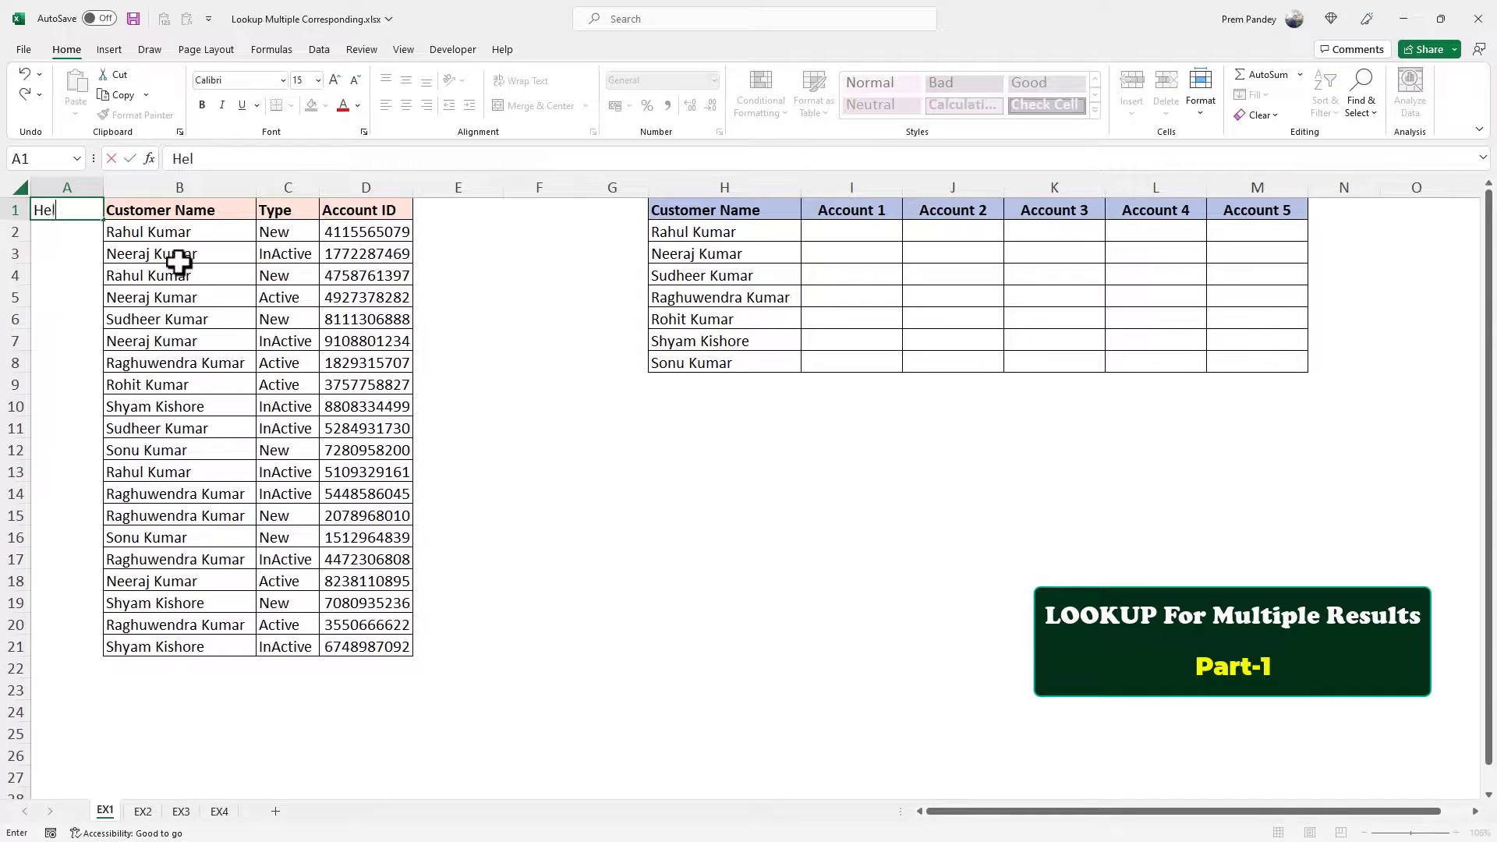
text(per)
key(Return)
Step: Enter the running count formula =COUNTIFS($B$2:B2,B2) in A2 and fill it down to A21
text(=)
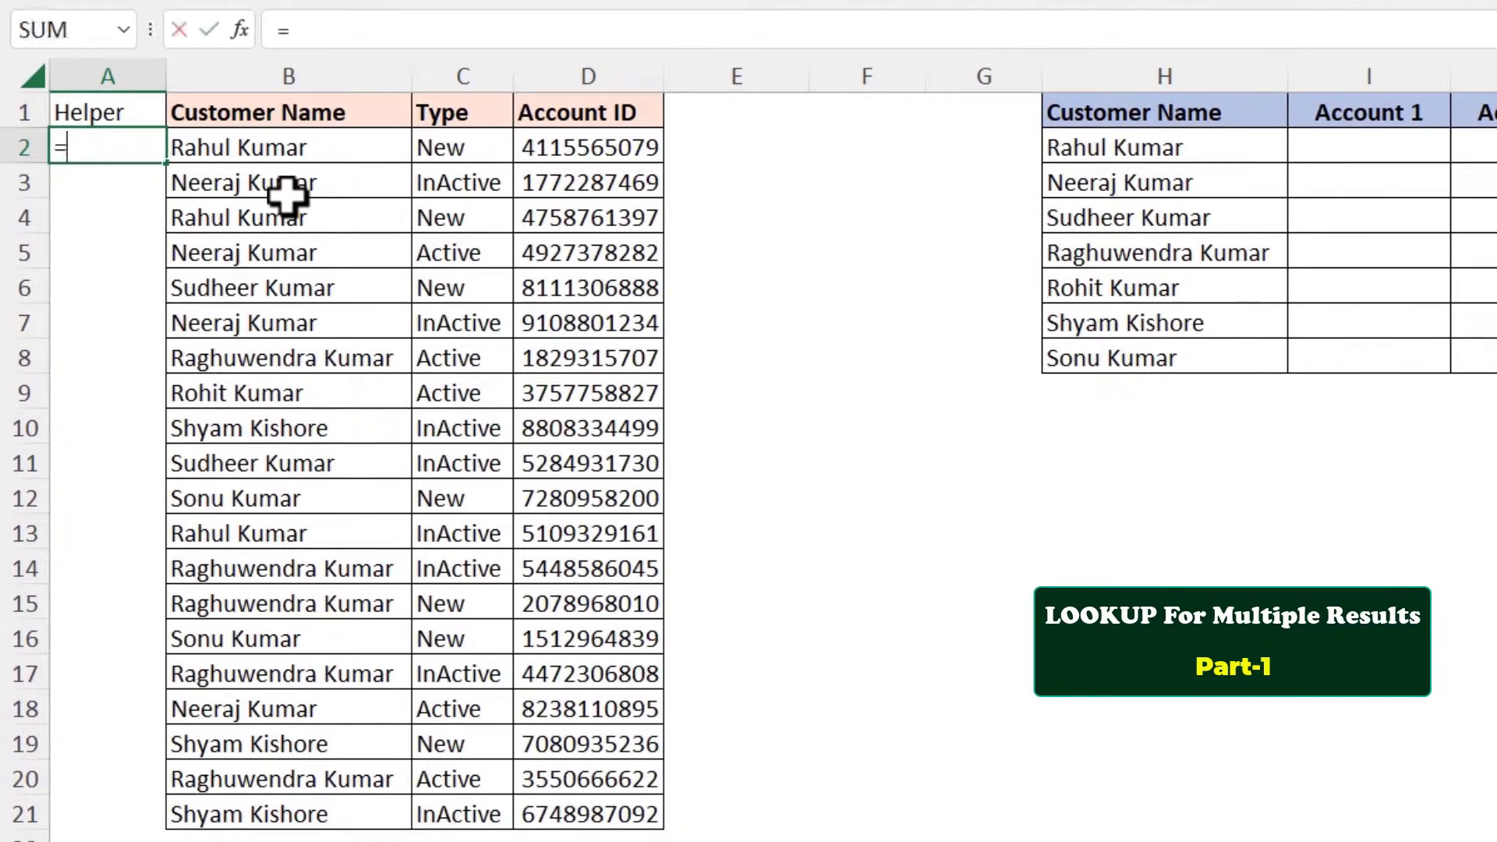
text(countifs)
key(Tab)
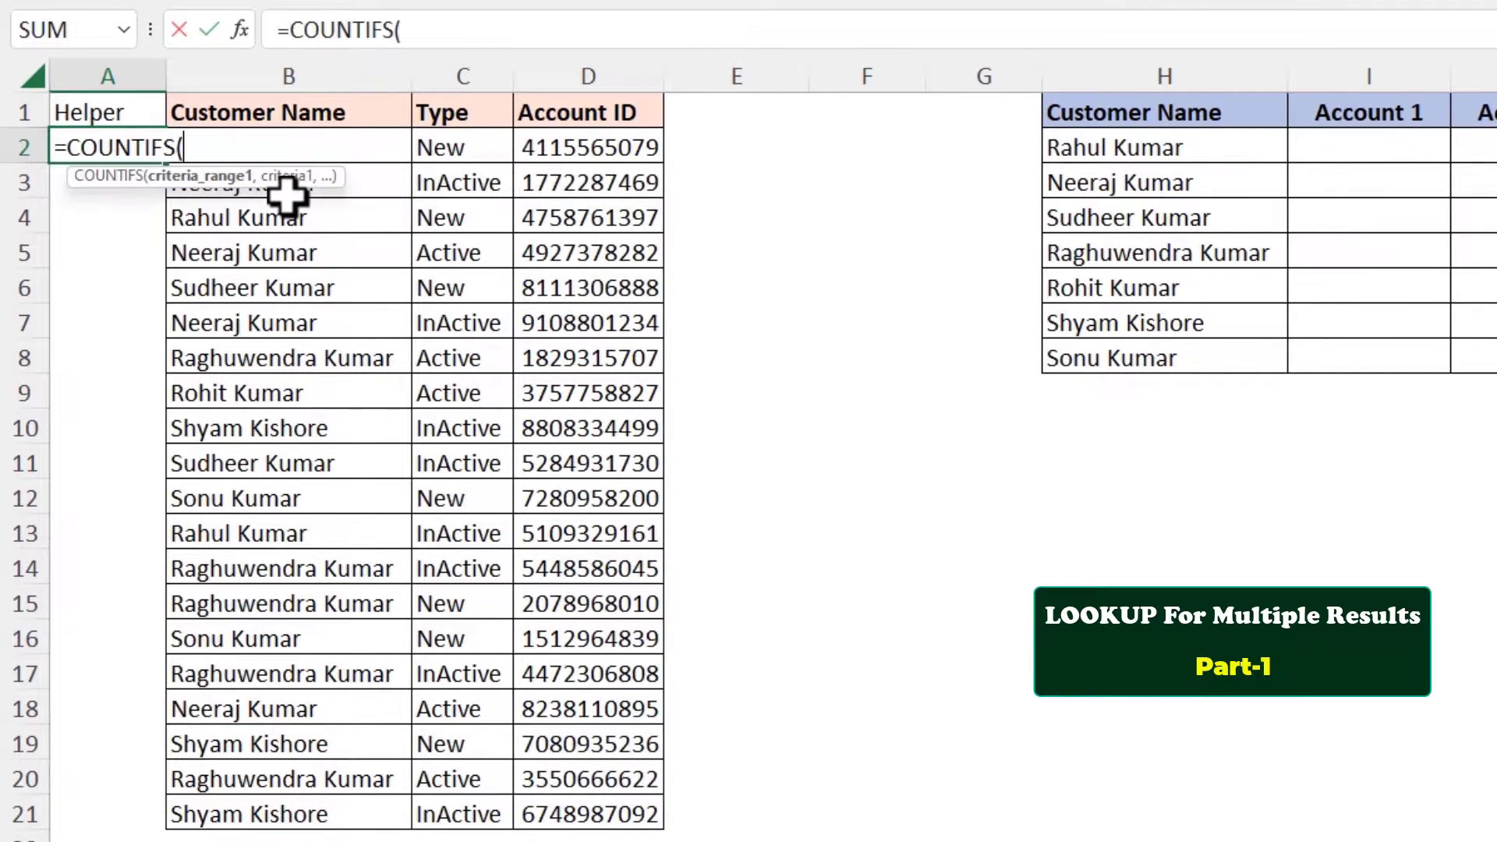
text($B$2)
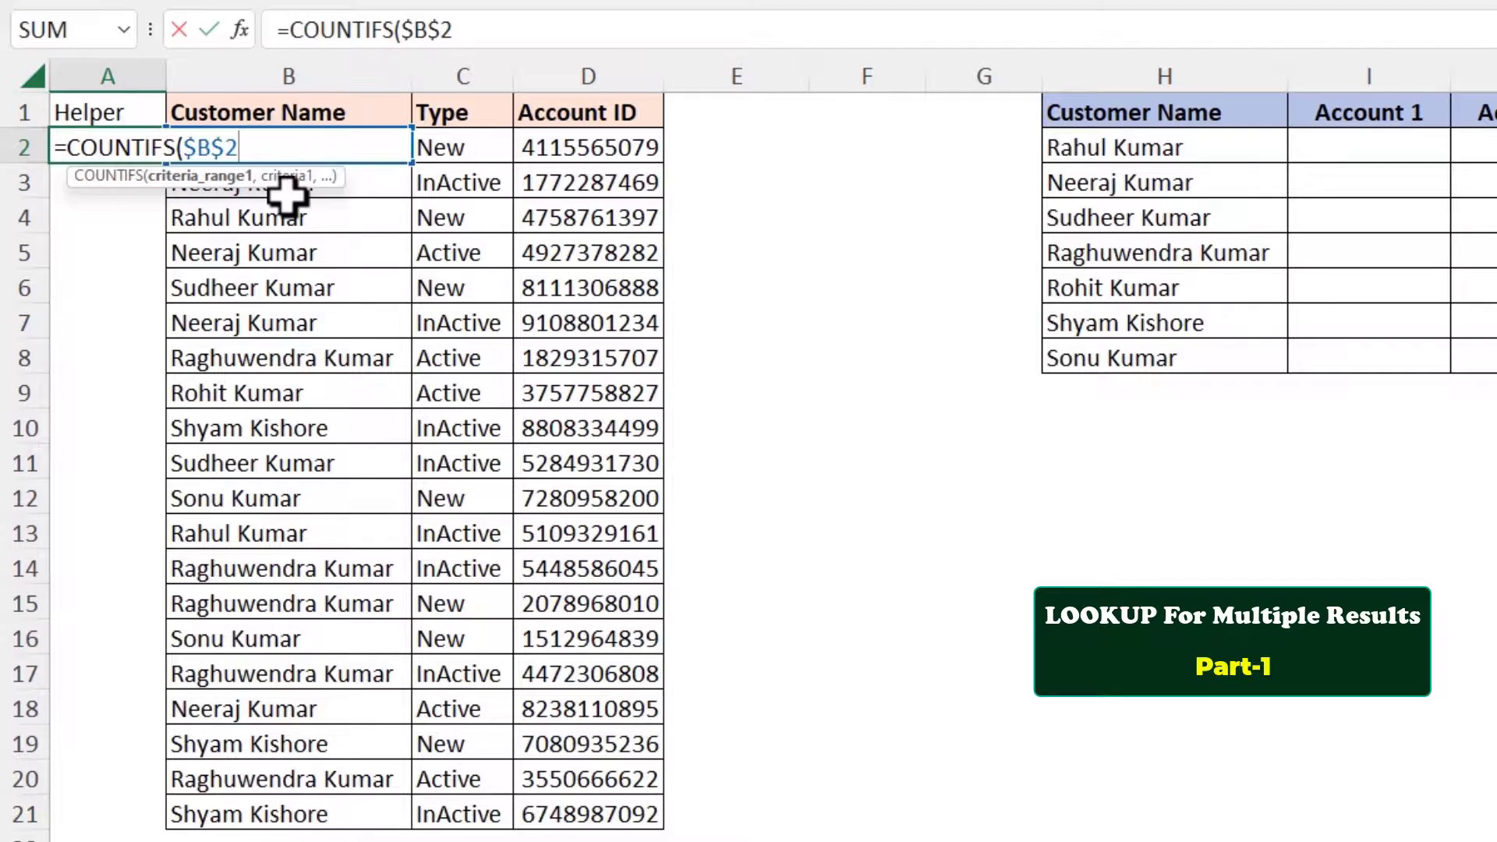
text(:b2,b2))
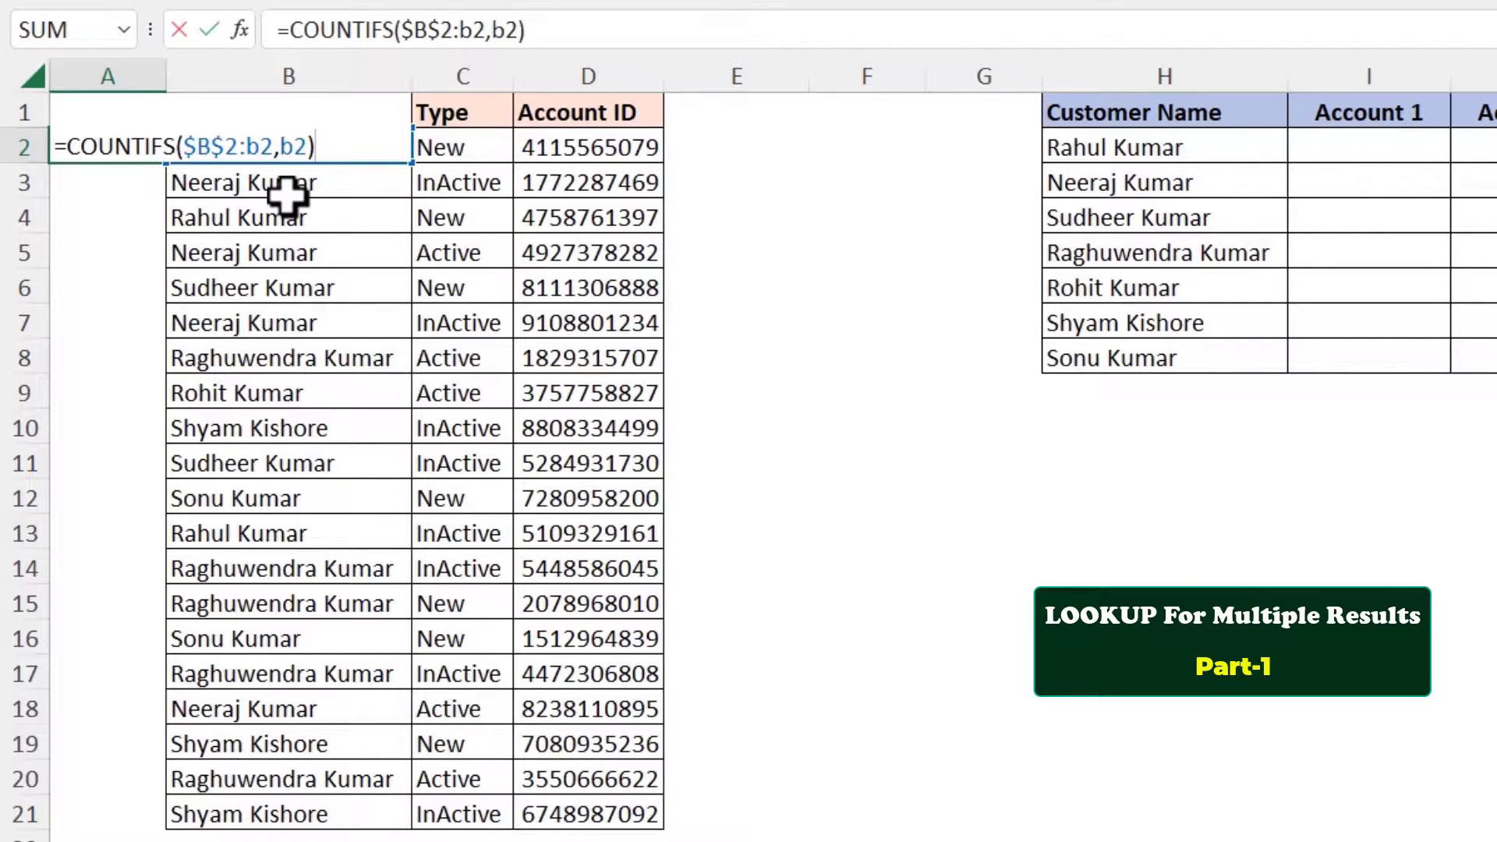
key(Return)
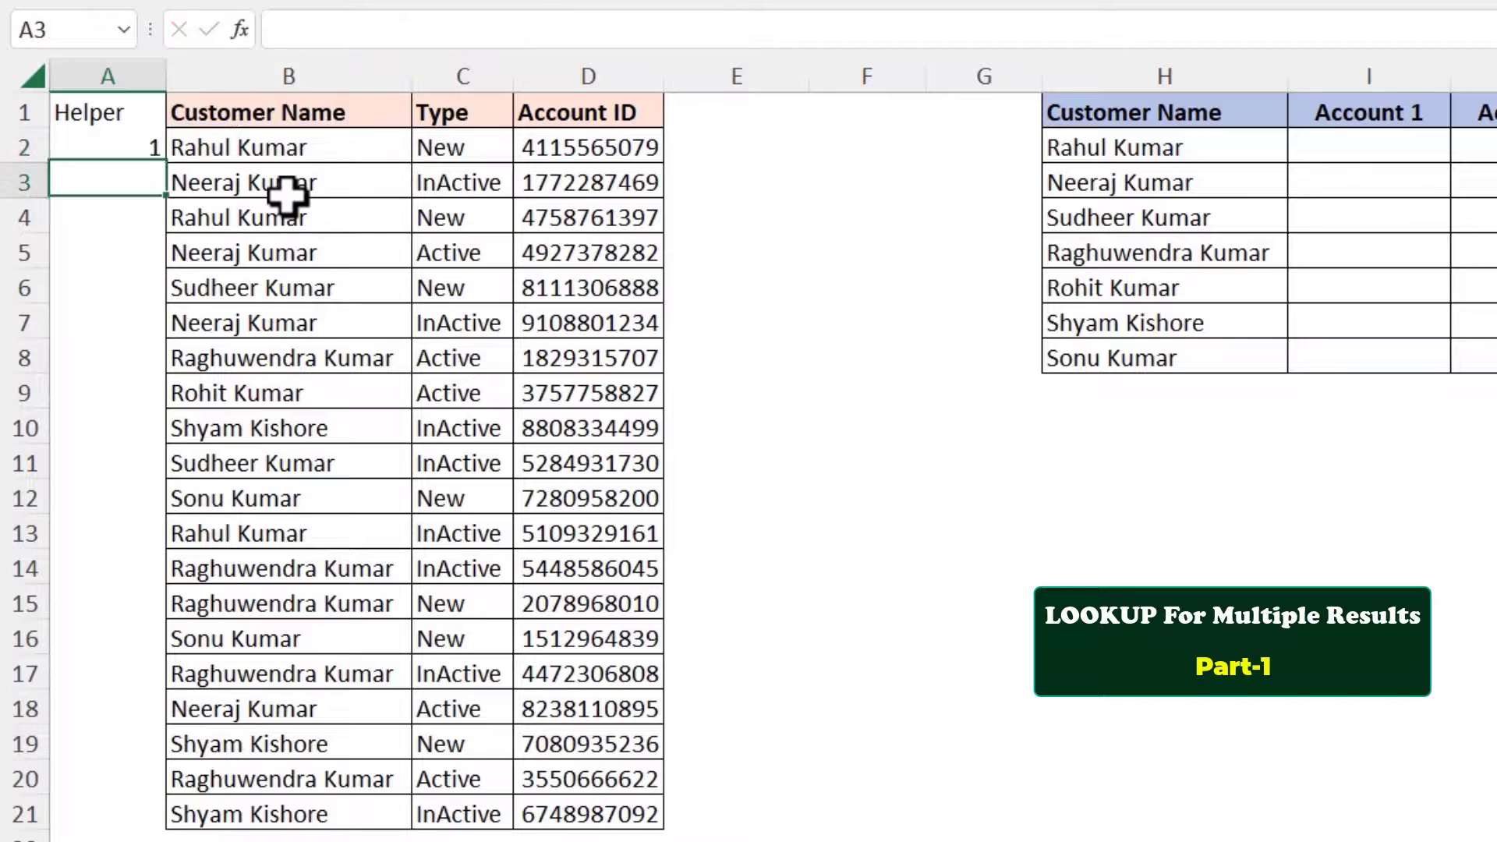
key(Up)
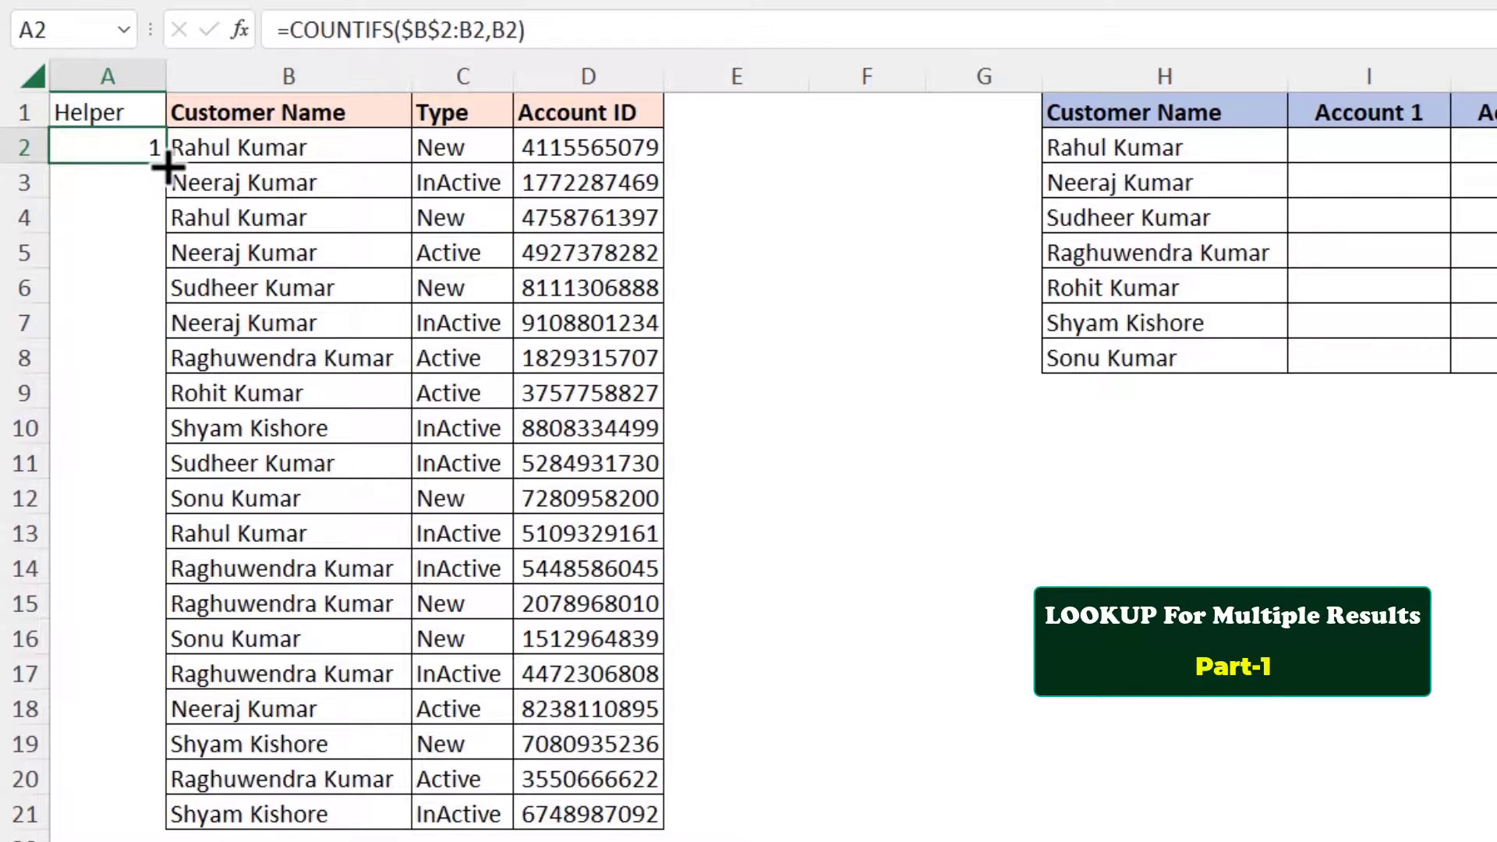
drag(167, 166, 200, 826)
Step: Examine the COUNTIFS formulas in A2 through A9, comparing the criteria range and criterion from row to row
double_click(140, 151)
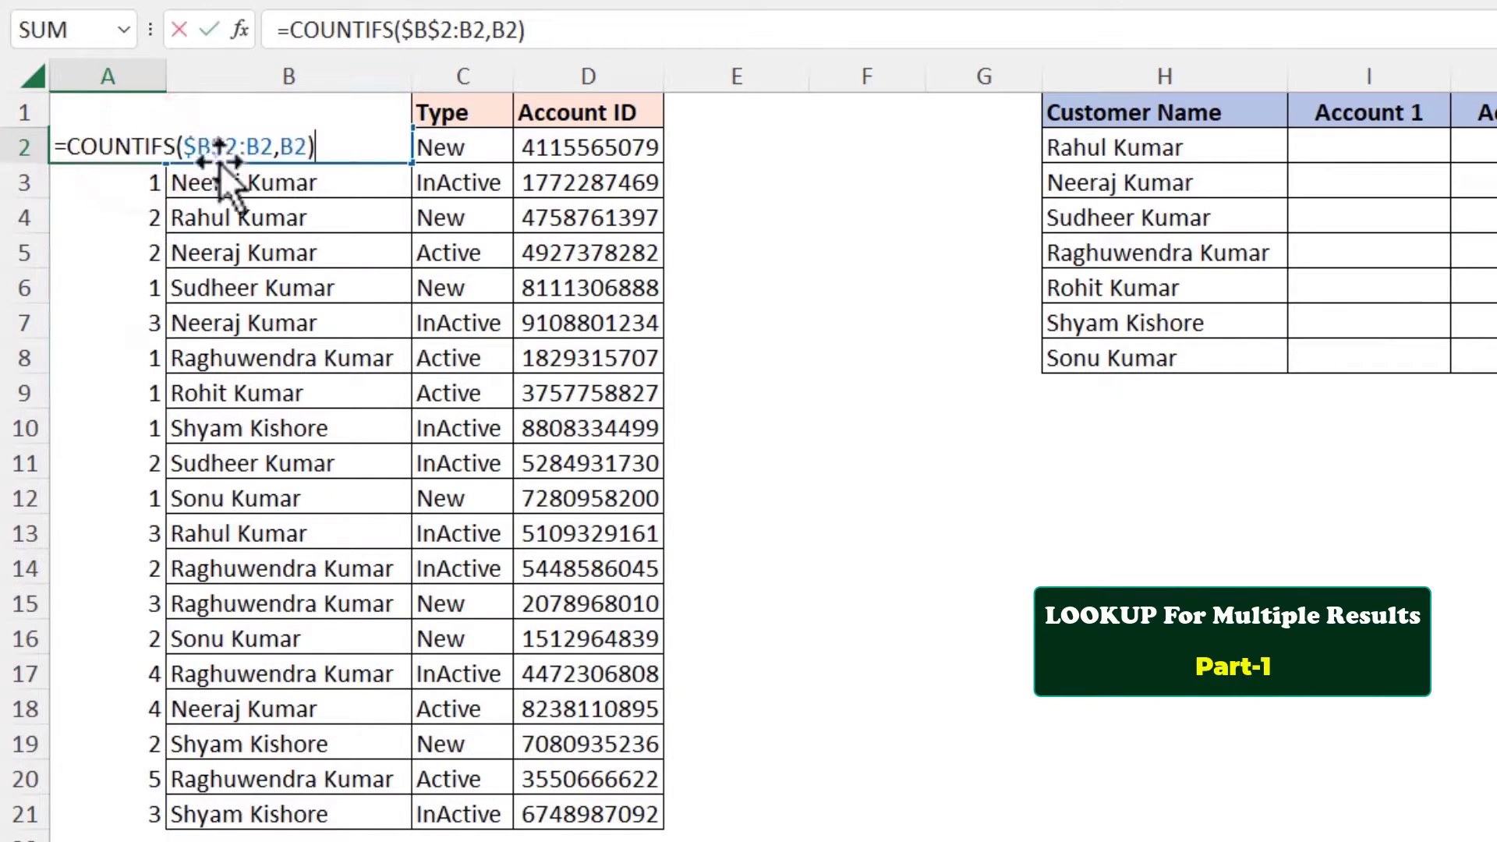
click(184, 146)
drag(244, 146, 279, 146)
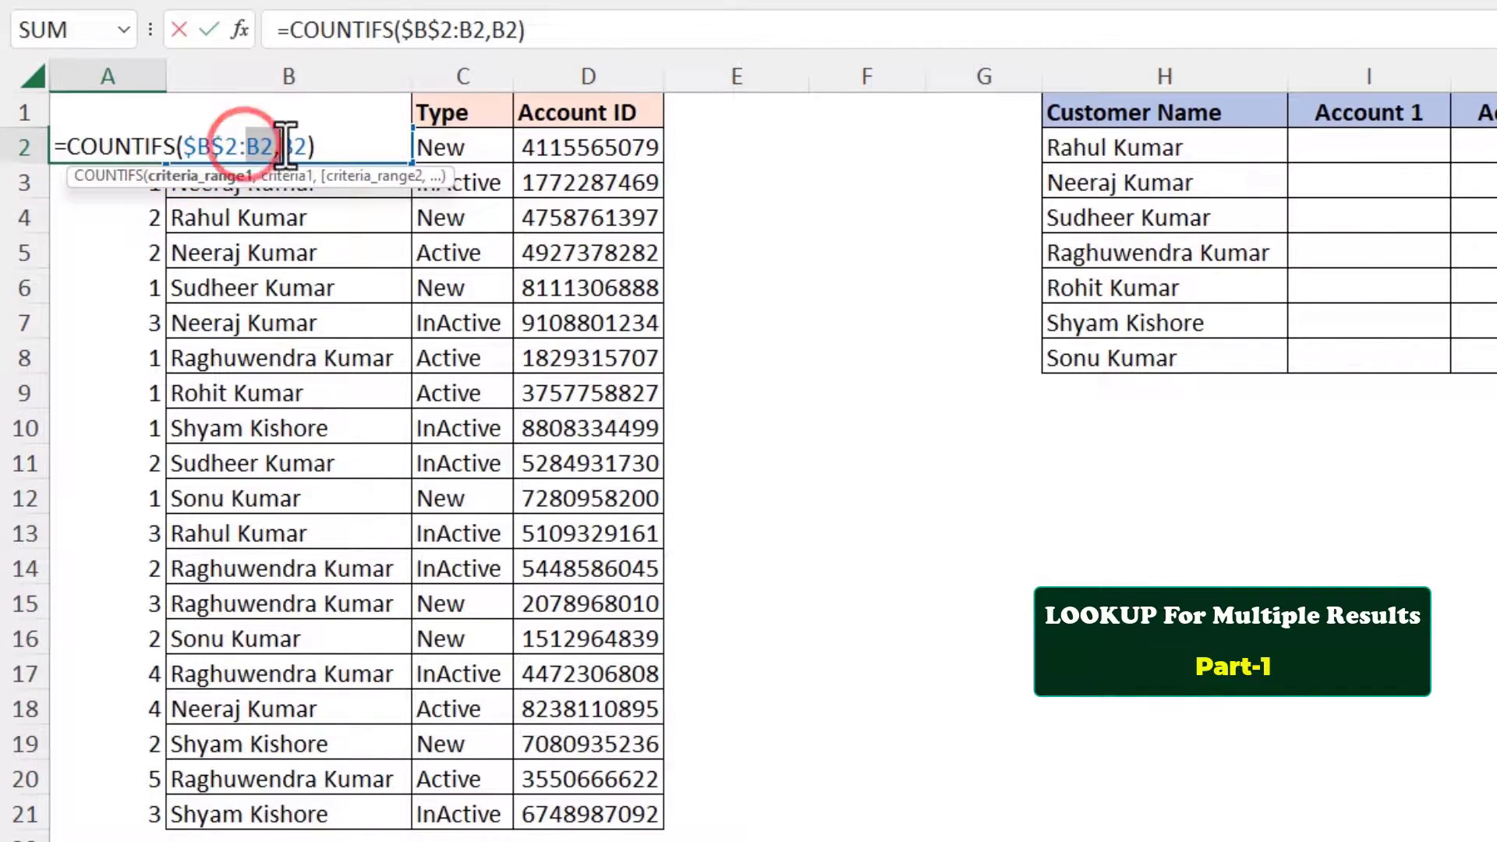
key(Escape)
double_click(129, 183)
key(Return)
key(F2)
key(Return)
key(F2)
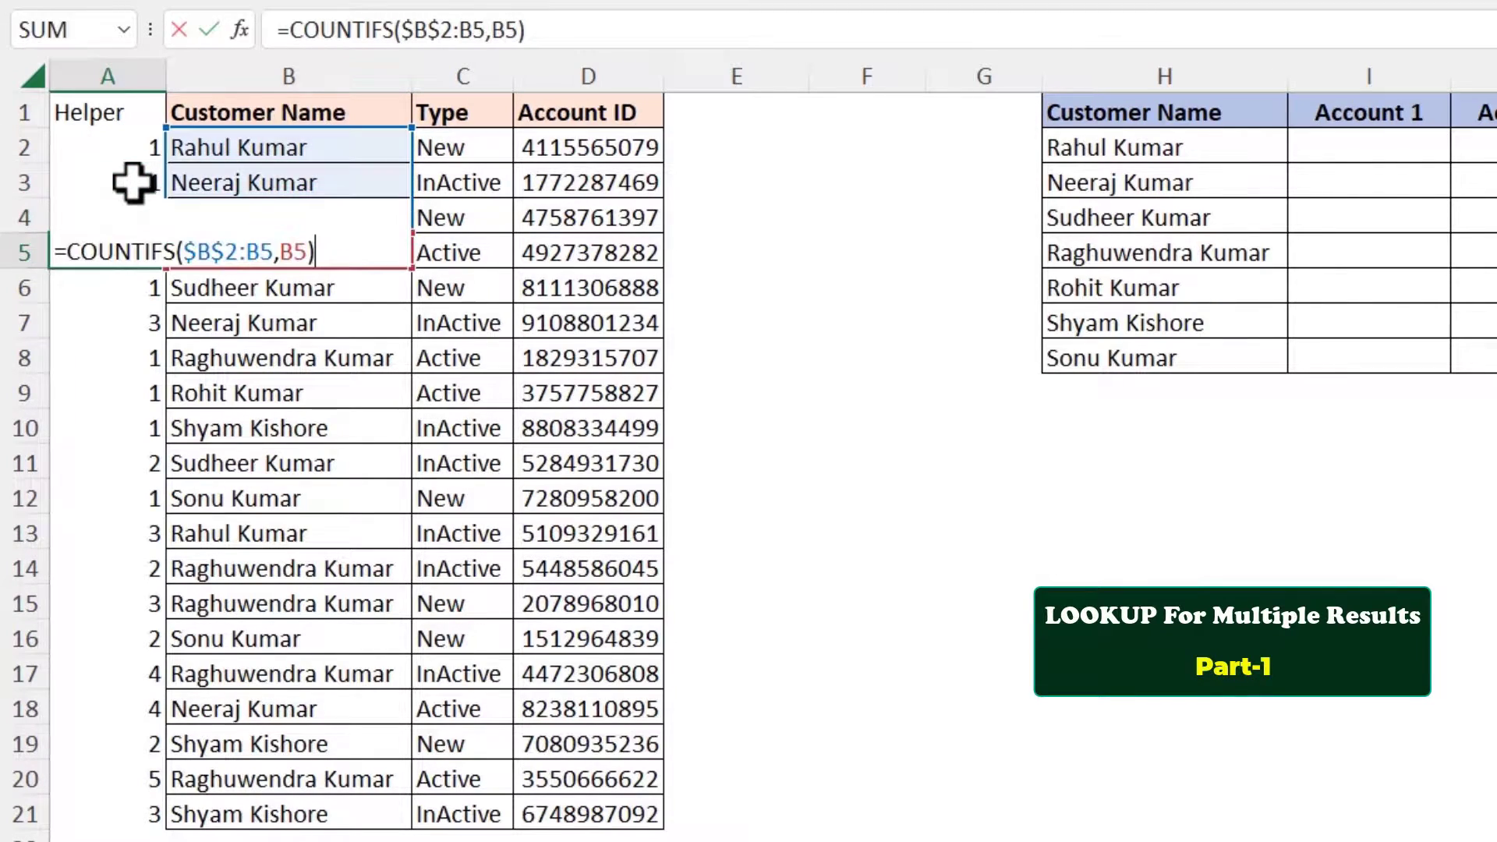
key(Return)
key(F2)
key(Return)
key(F2)
key(Return)
key(F2)
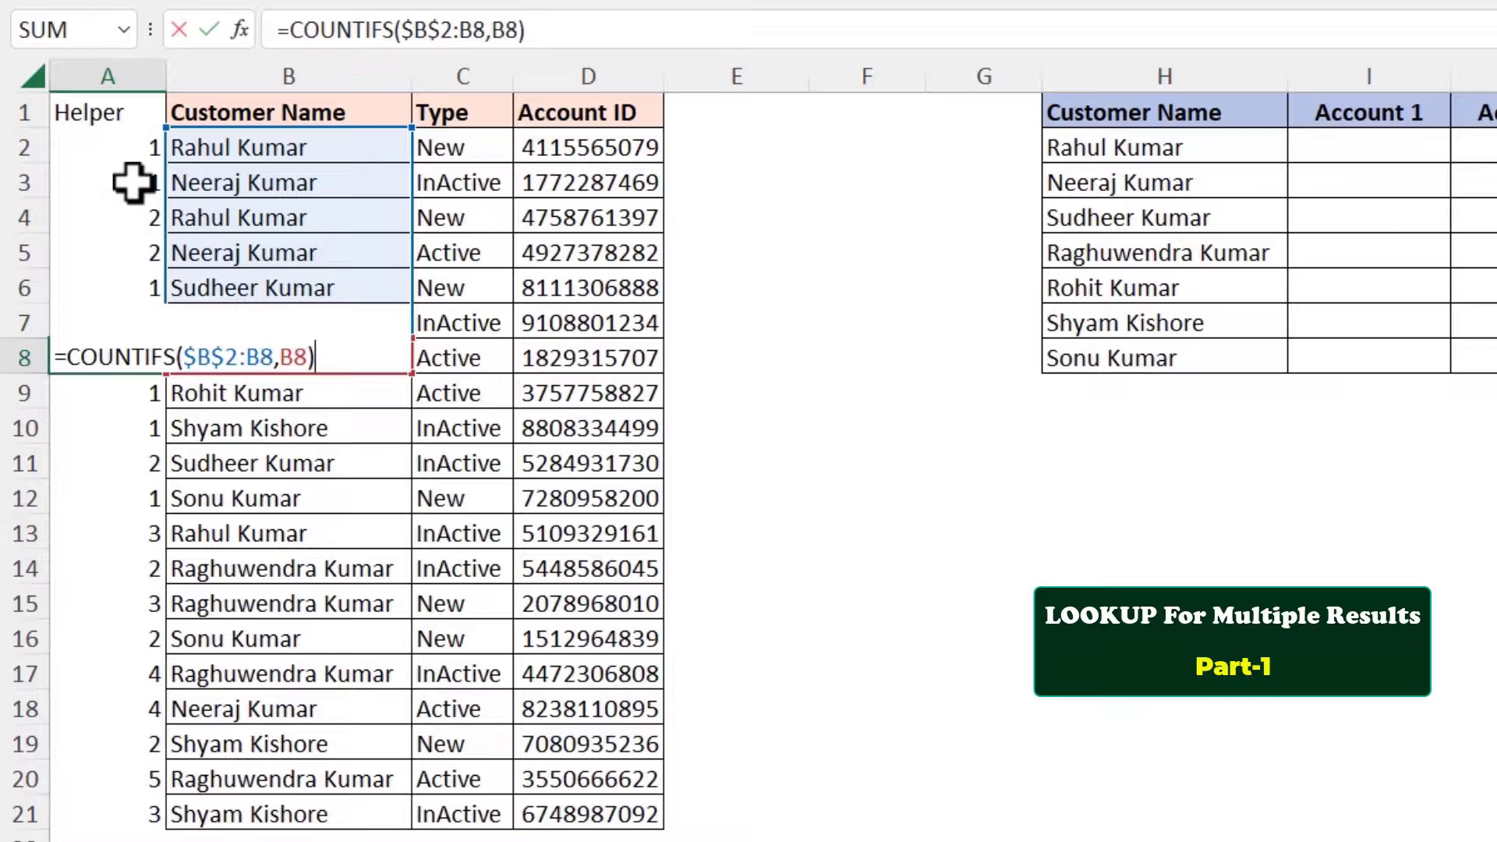
key(Return)
key(F2)
key(Return)
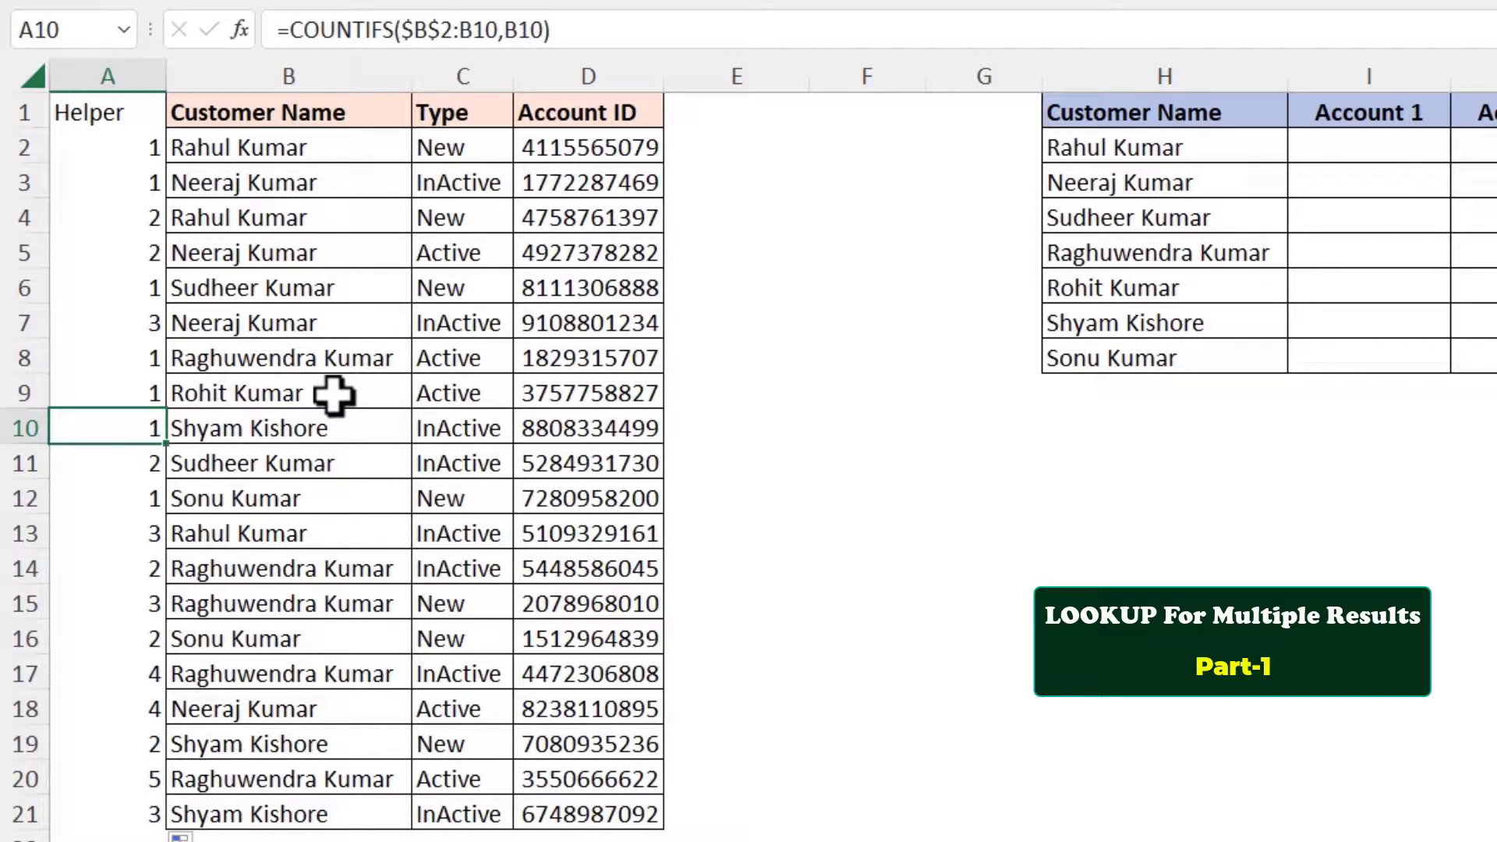
Step: Prefix the count in A2 with the customer name, making the formula =B2&COUNTIFS($B$2:B2,B2)
double_click(134, 149)
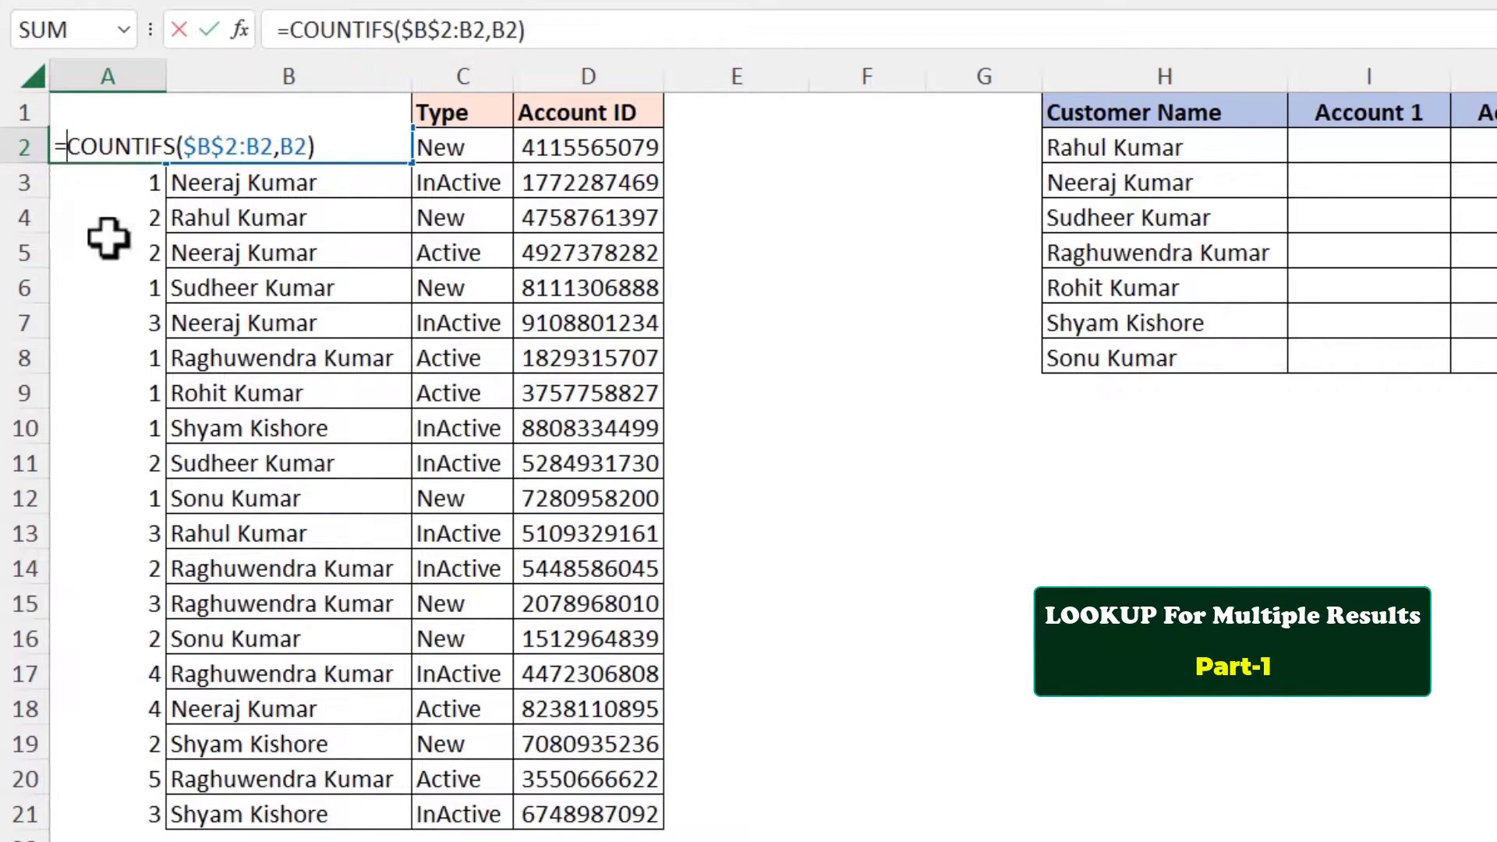
text(B2)
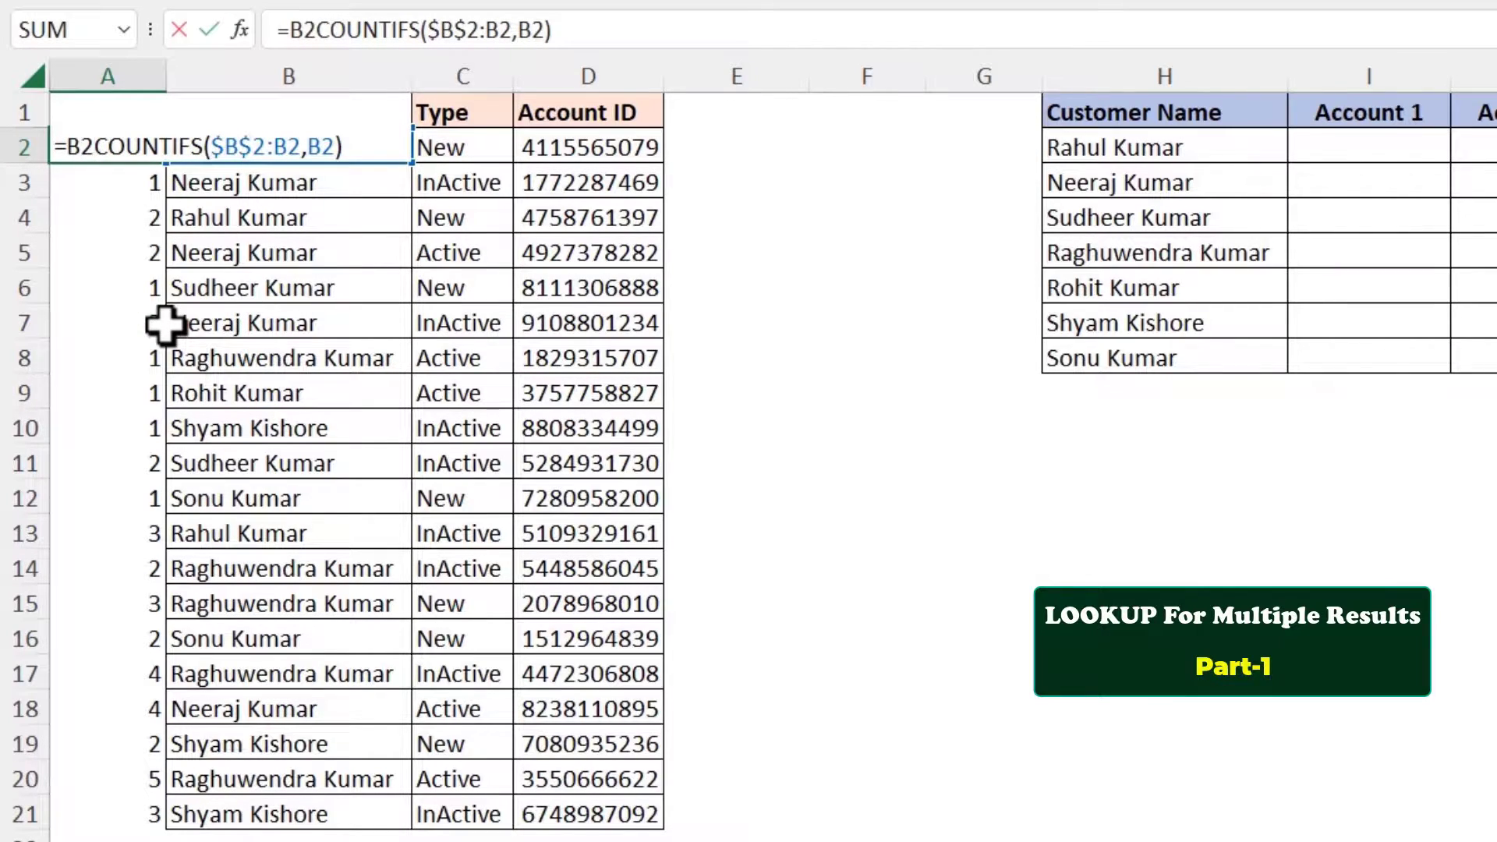
text(&)
key(Return)
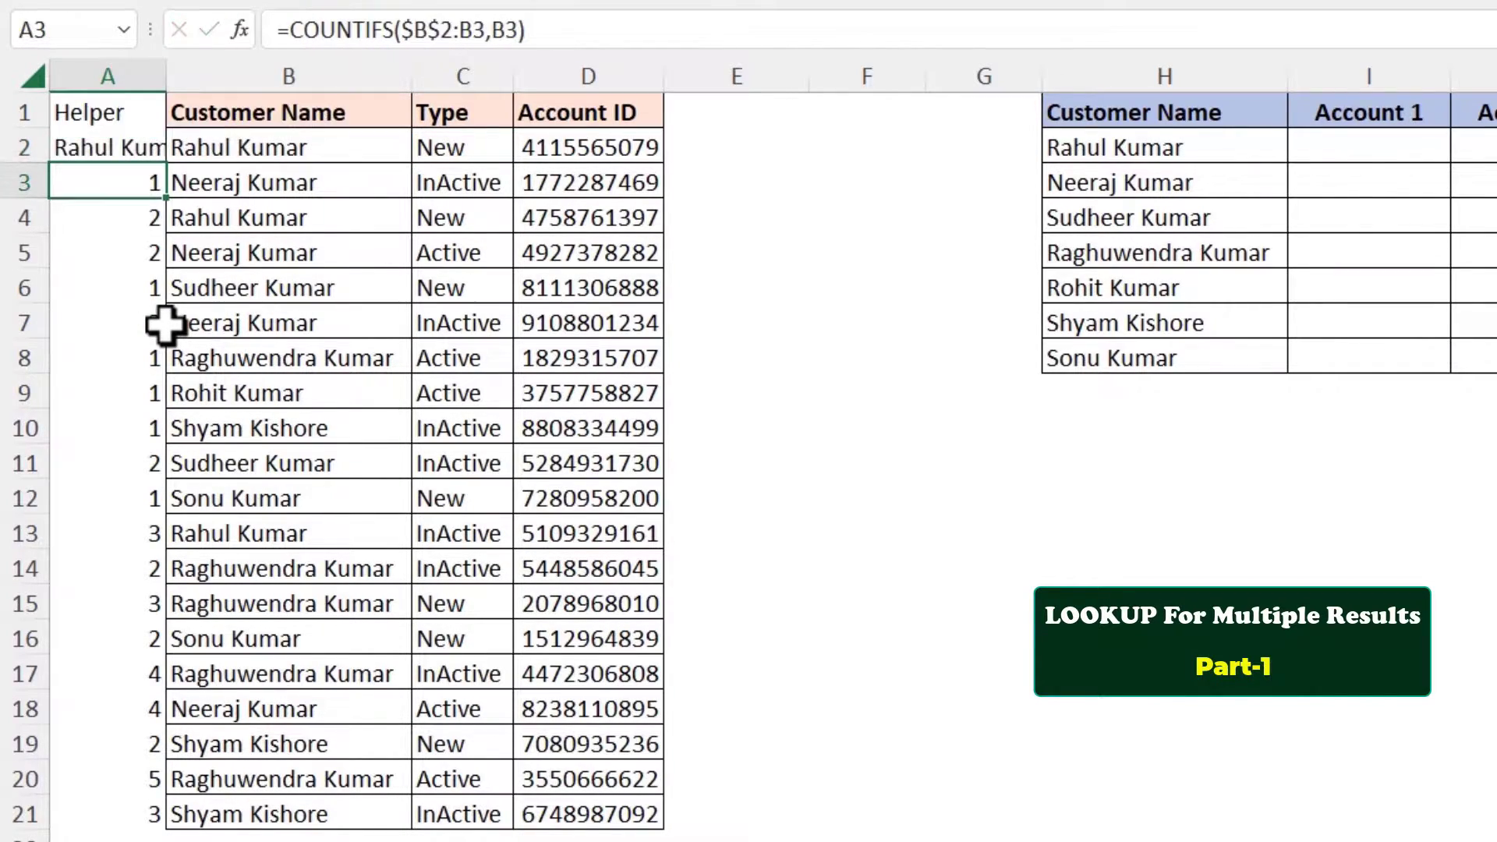
Step: Fill the combined name-and-count formula from A2 down to A21 and autofit the width of column A
click(139, 155)
double_click(165, 163)
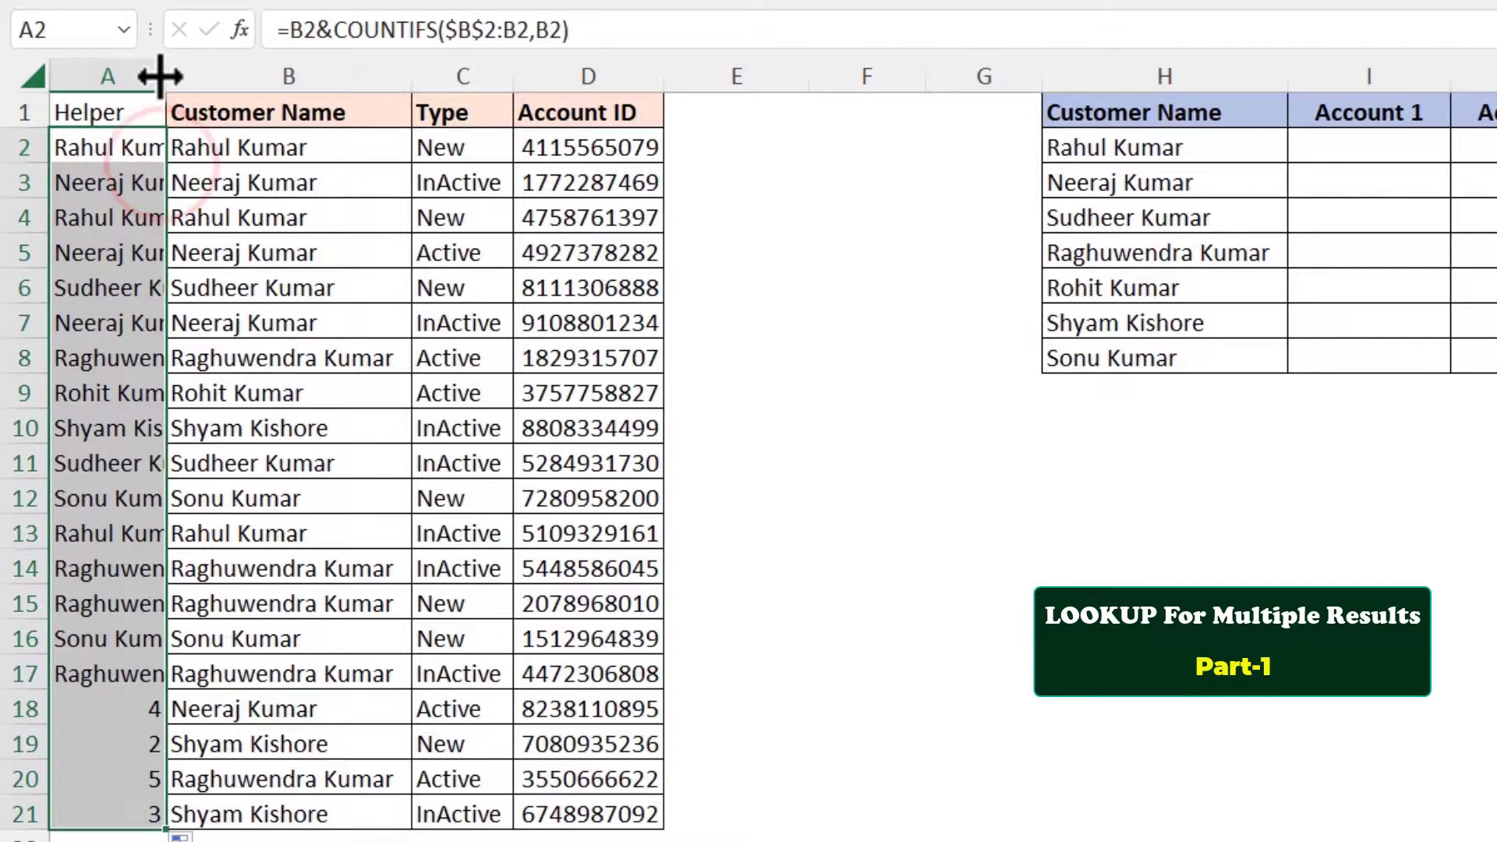
double_click(160, 75)
click(184, 147)
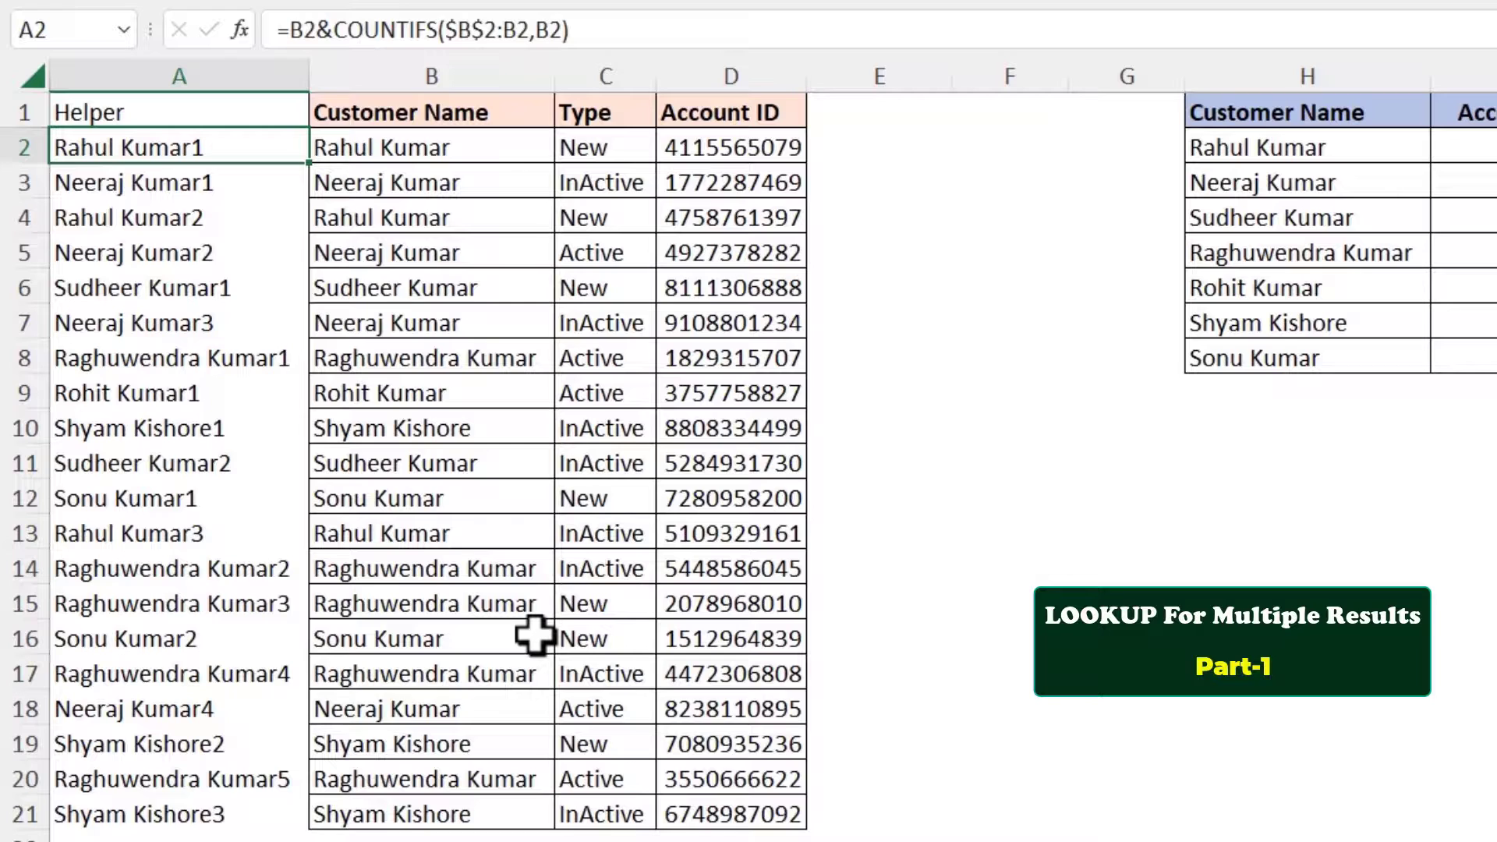
Step: Begin a VLOOKUP formula in I2 under Account 1 with $H2&1 as the lookup value
click(1045, 147)
text(=vl)
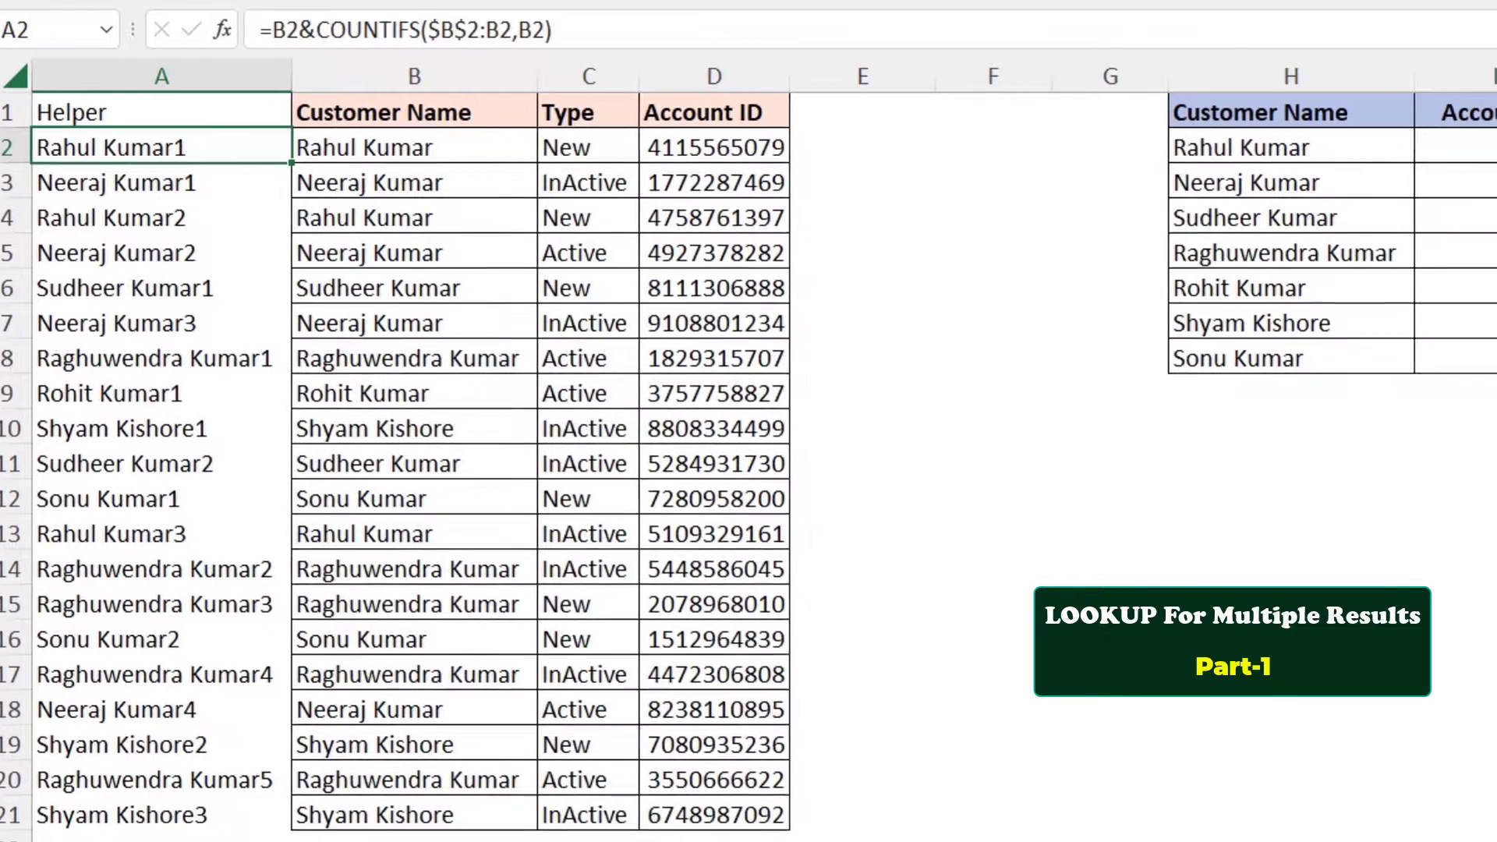
key(Tab)
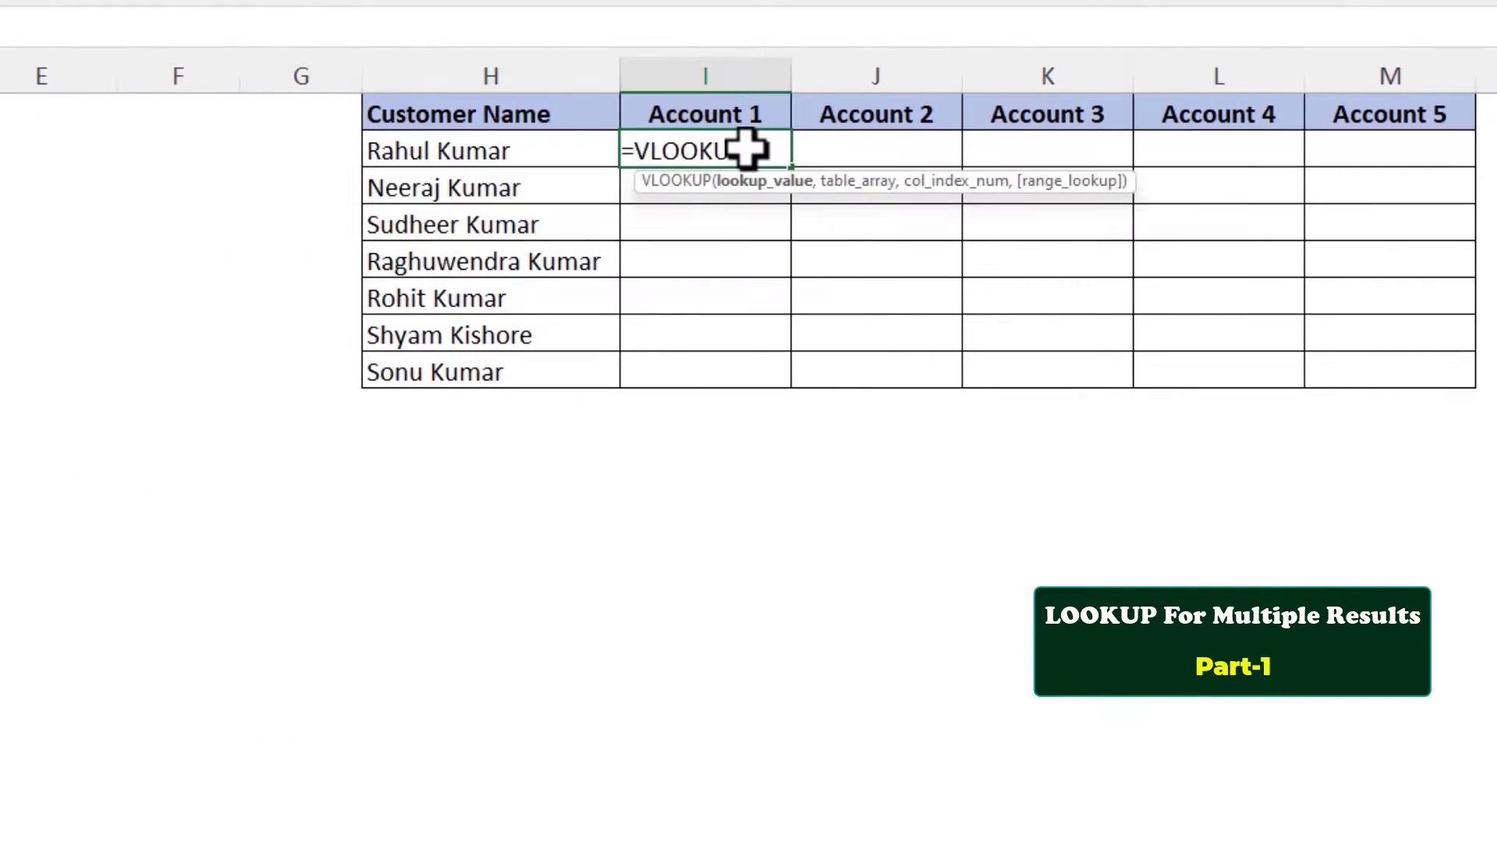
click(483, 149)
key(F4)
key(F4)
key(F4)
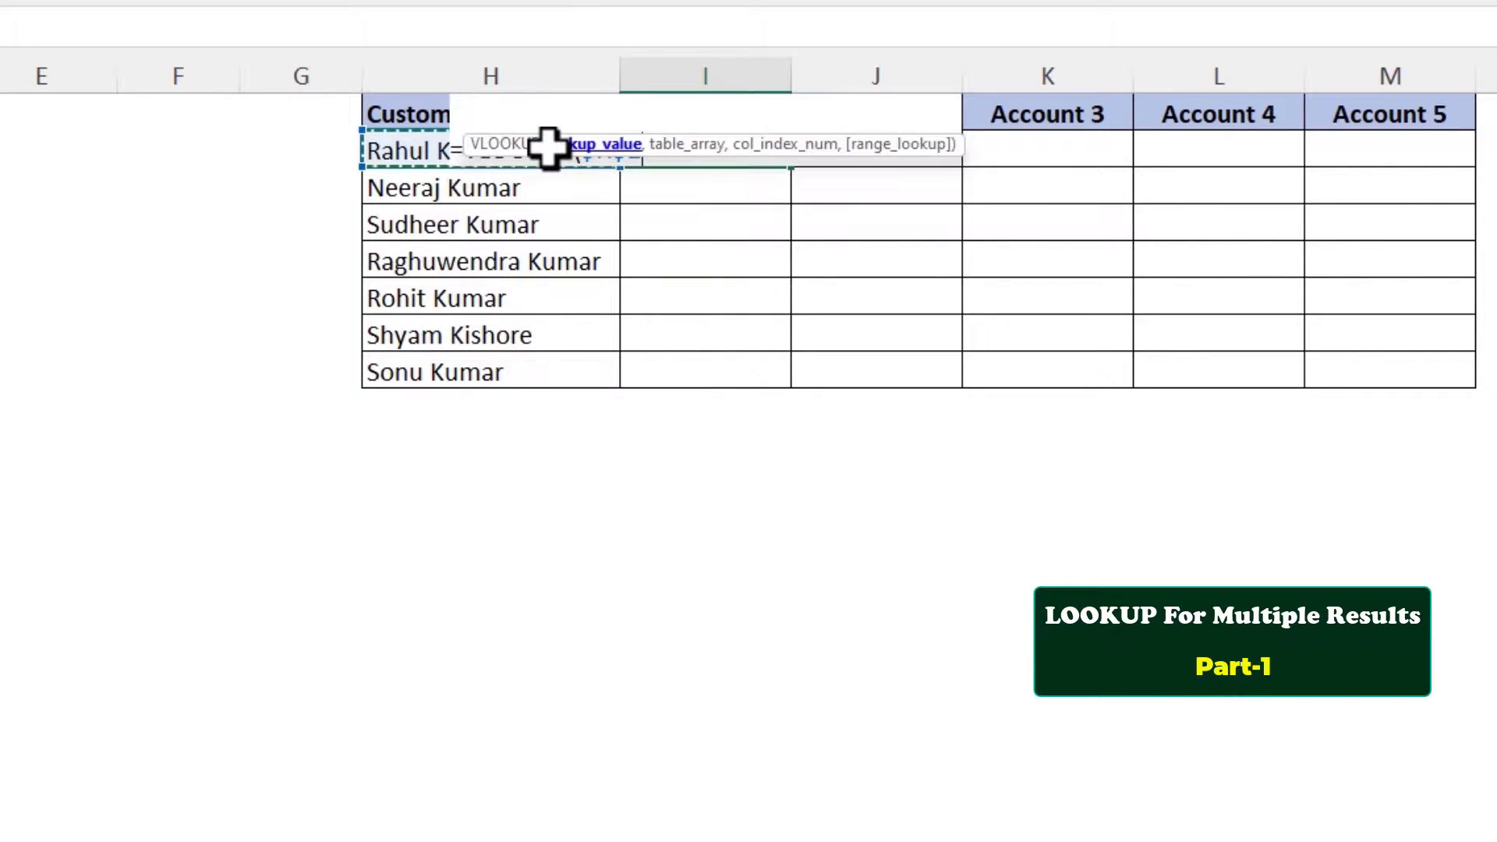
drag(718, 144, 718, 227)
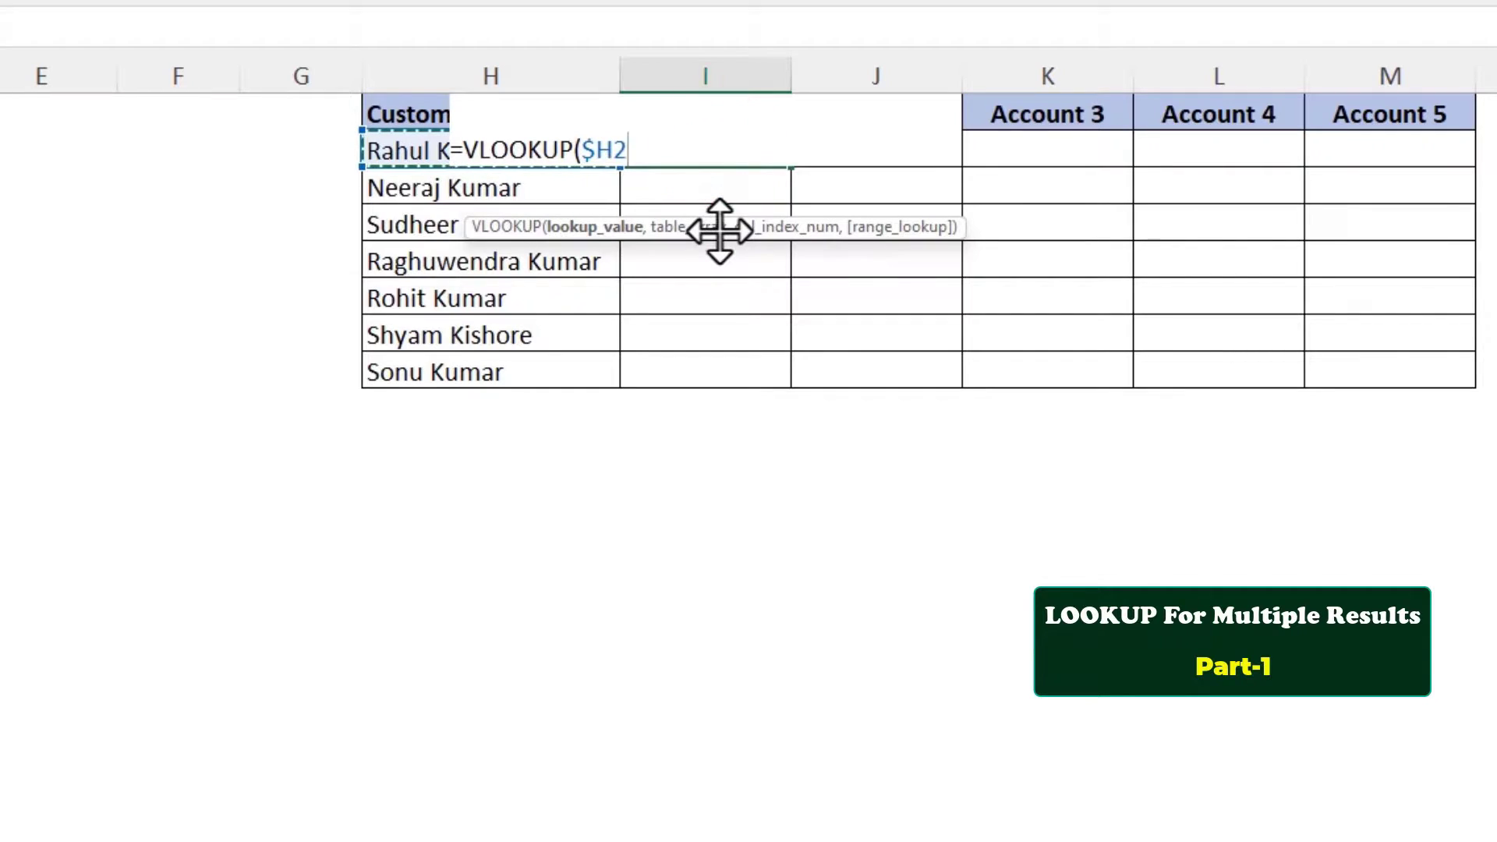
text(&1,)
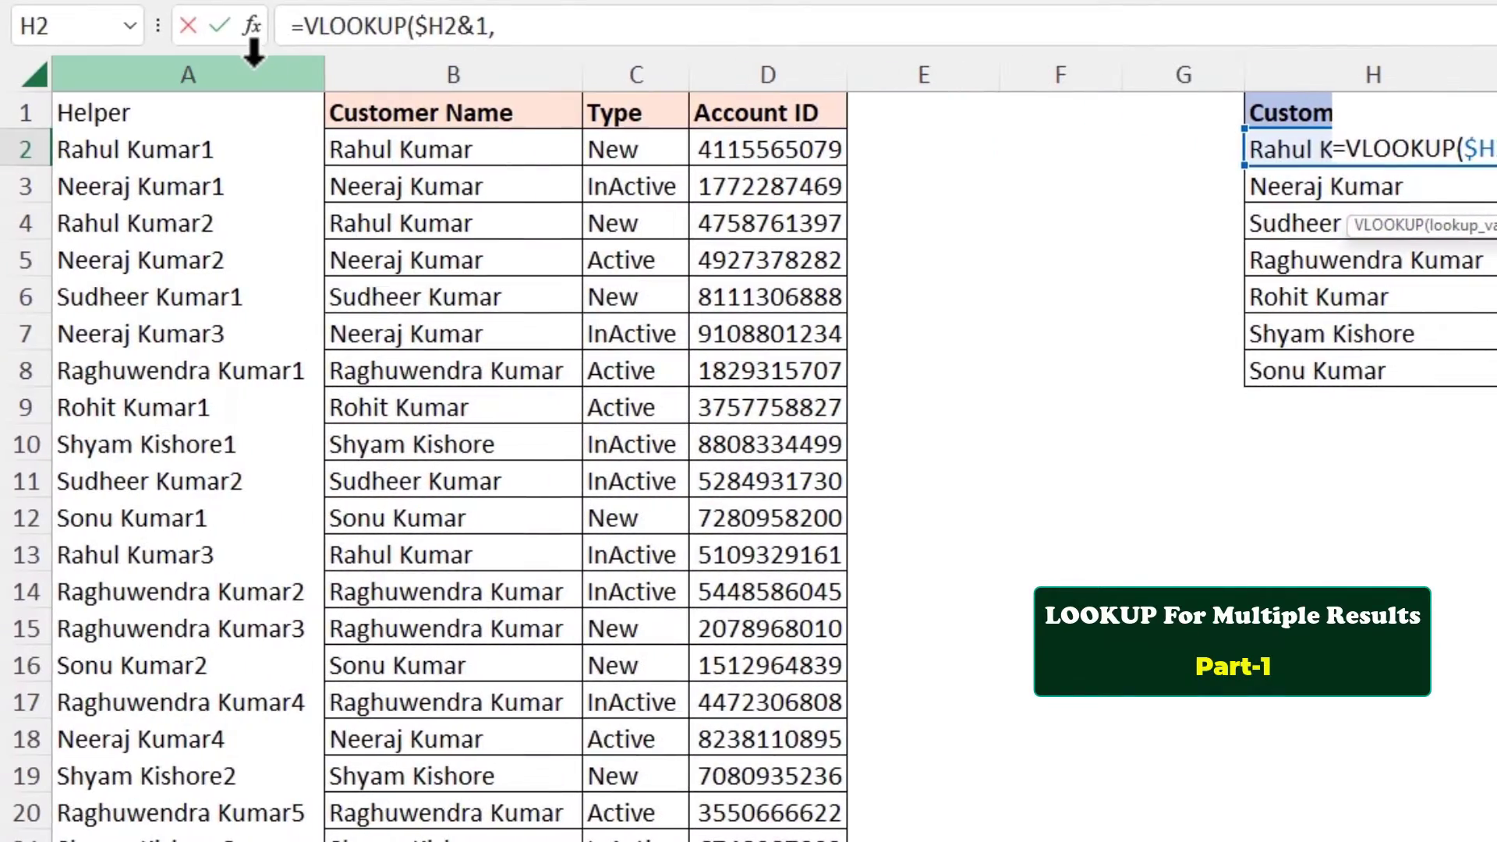
Step: Complete the I2 lookup with table range $A:$D, column index 4 and exact match 0
drag(251, 72, 769, 91)
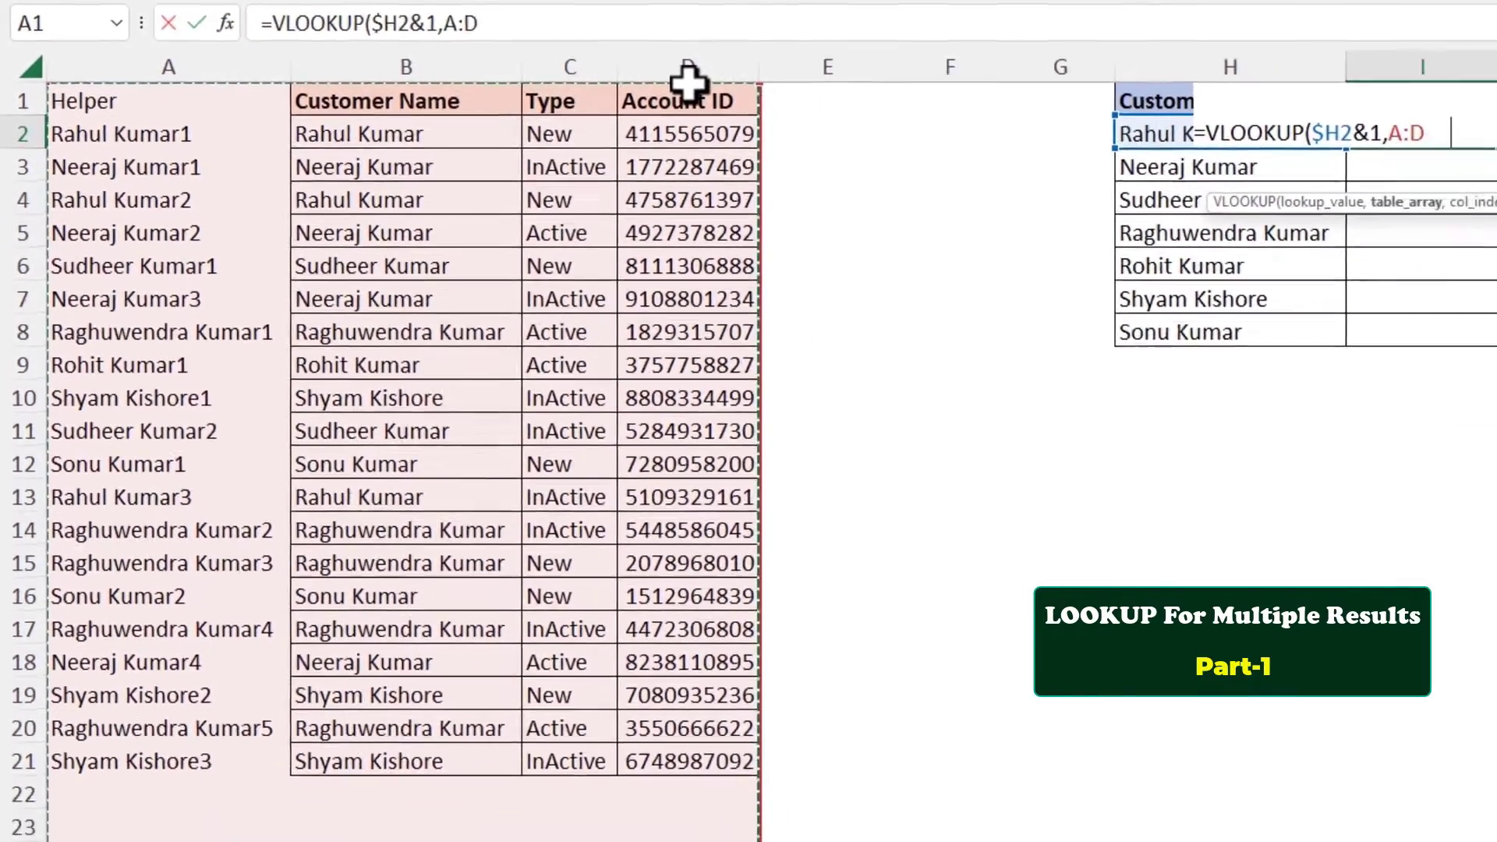
key(F4)
text(,)
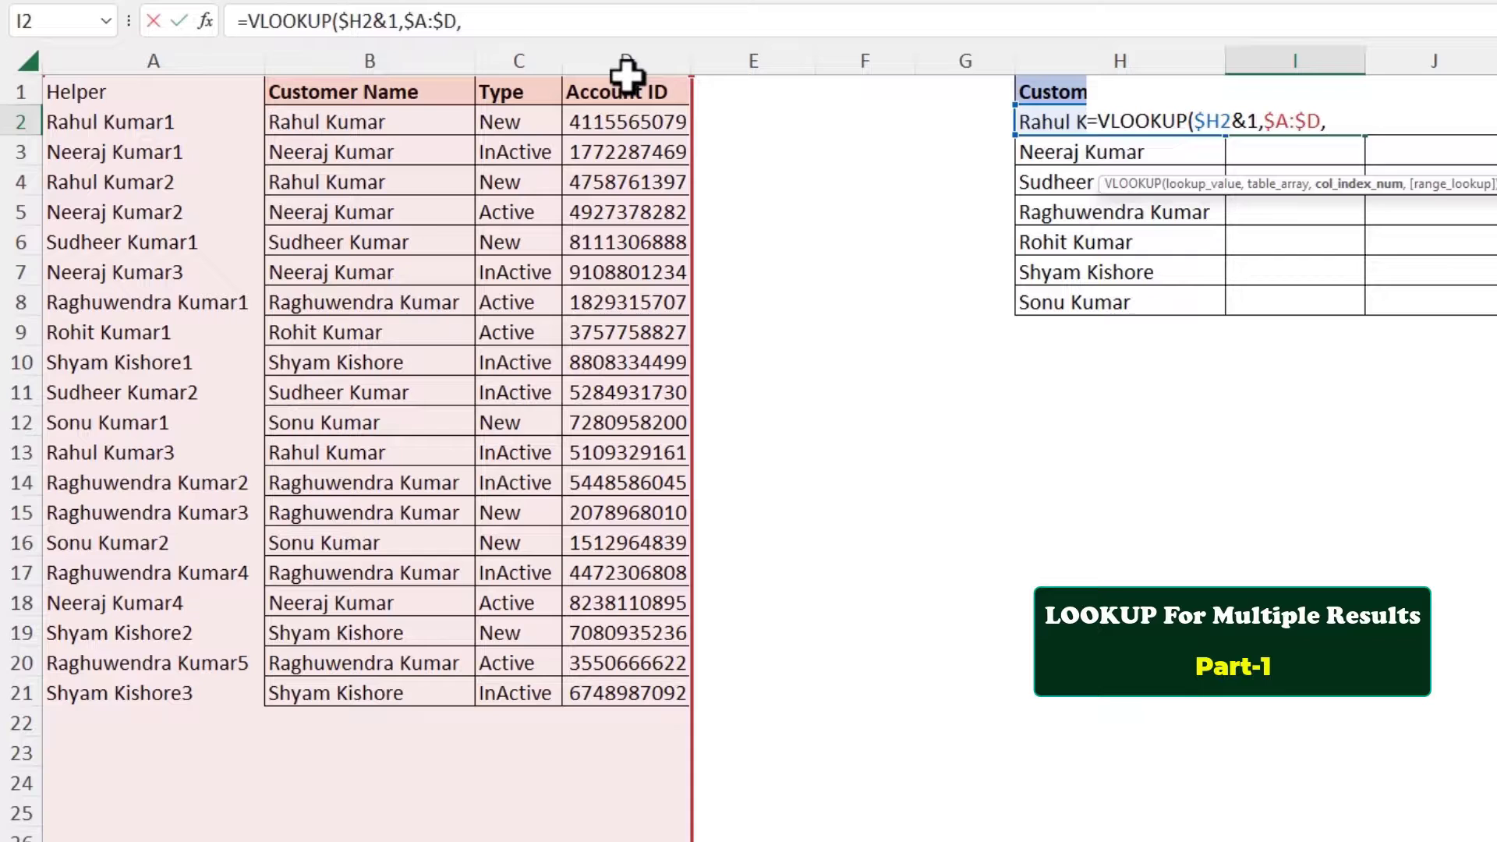
text(4,0)
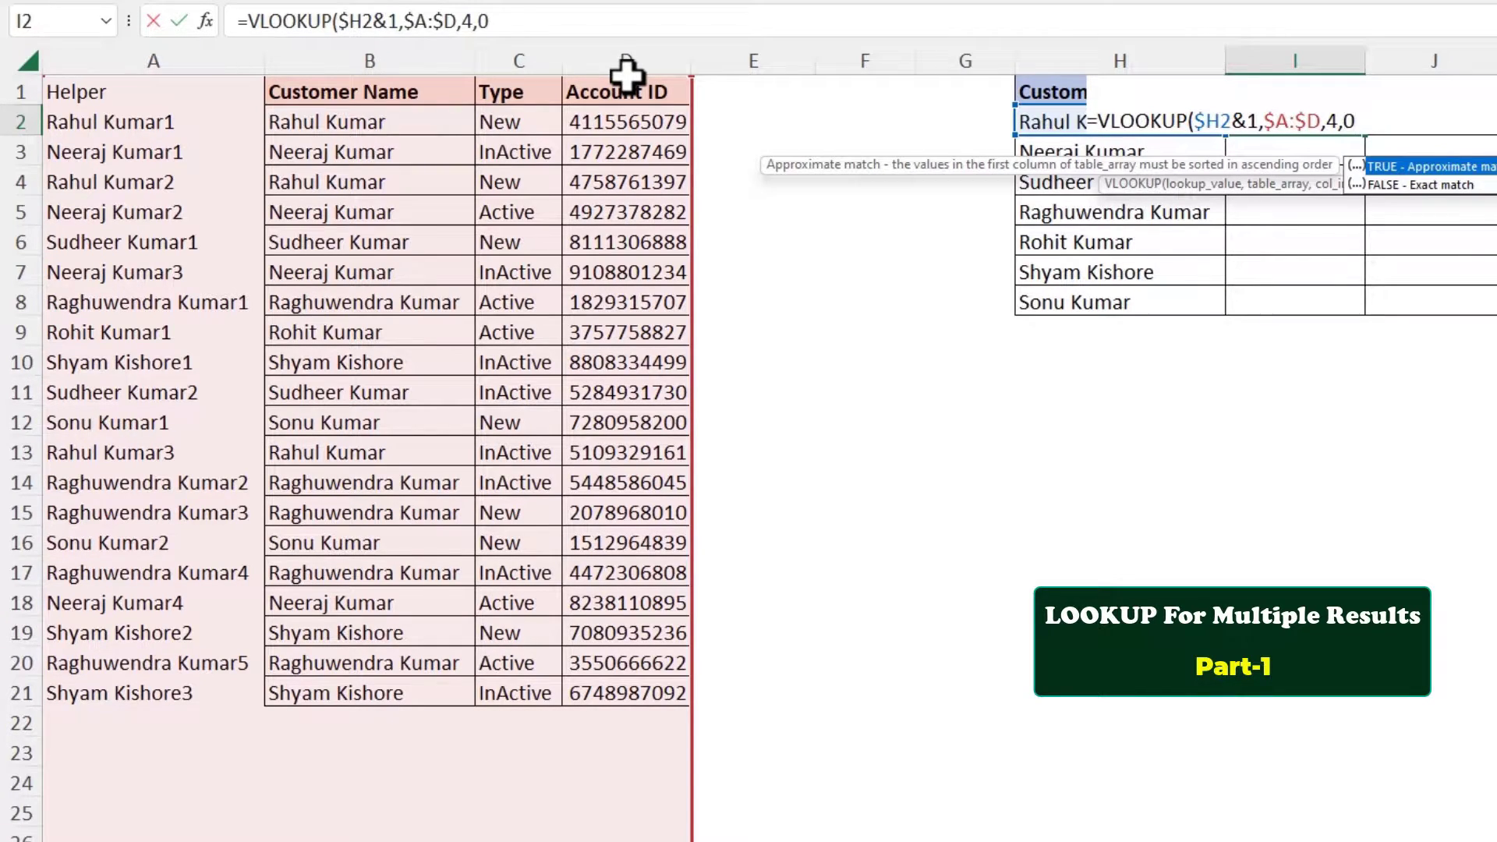
text())
key(Return)
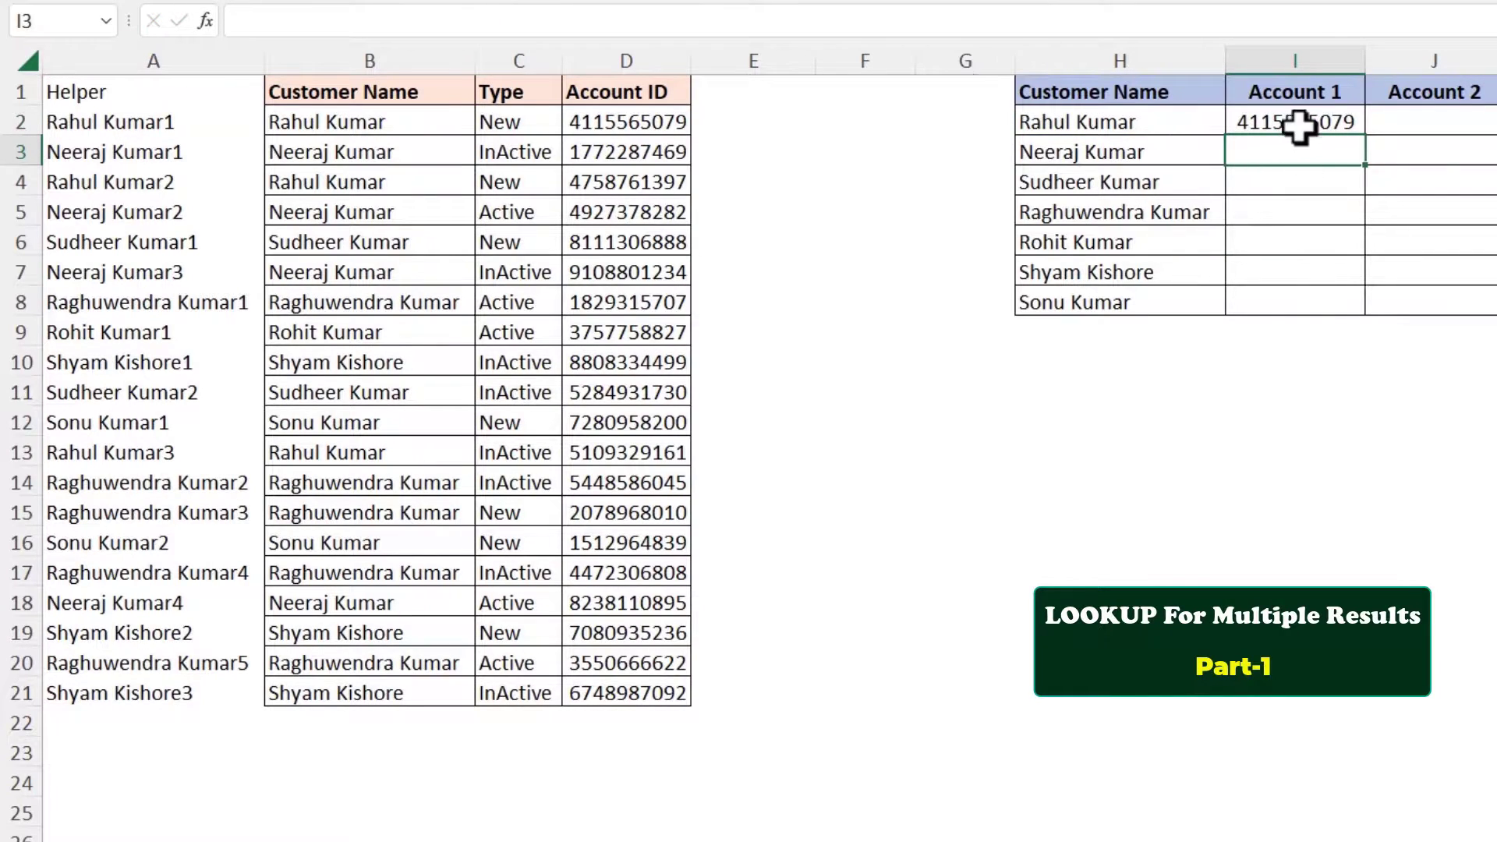
Step: Fill the I2 lookup formula across to M2 and inspect the lookup value in I2
click(1299, 122)
drag(1066, 148, 1496, 156)
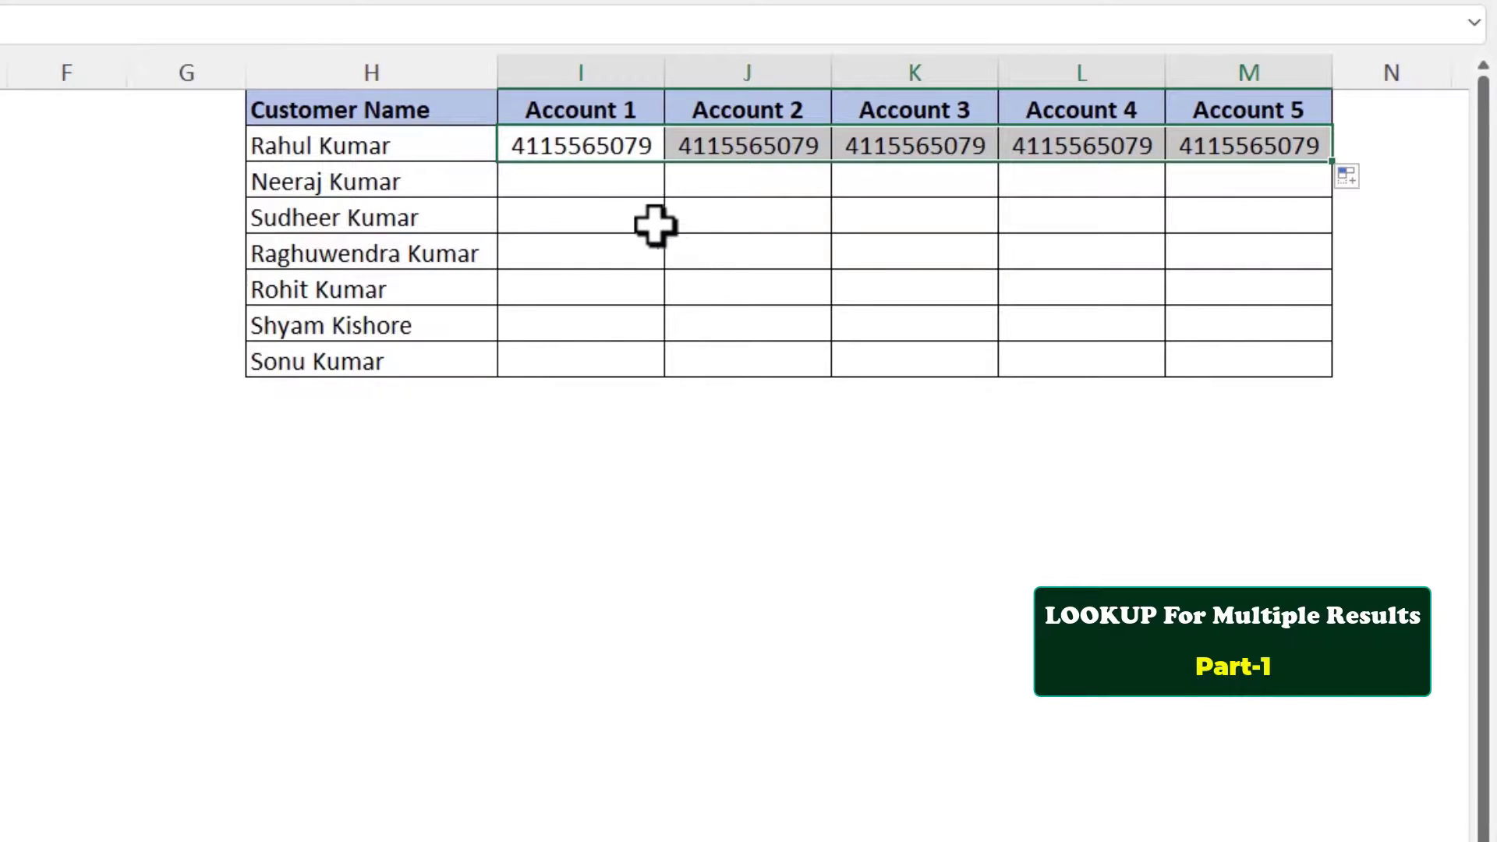
click(640, 145)
key(F2)
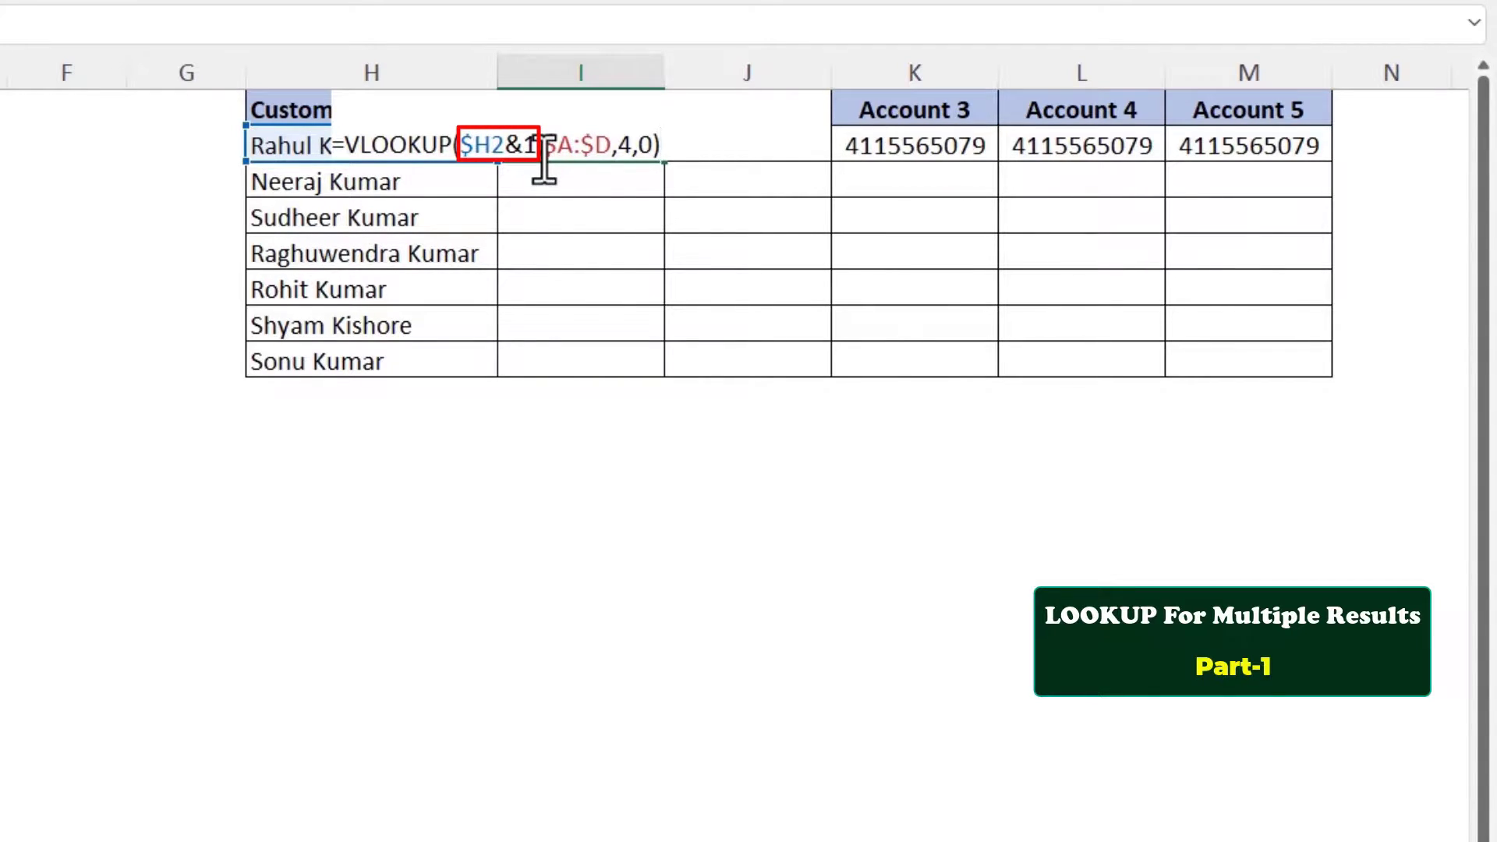
key(ctrl+Return)
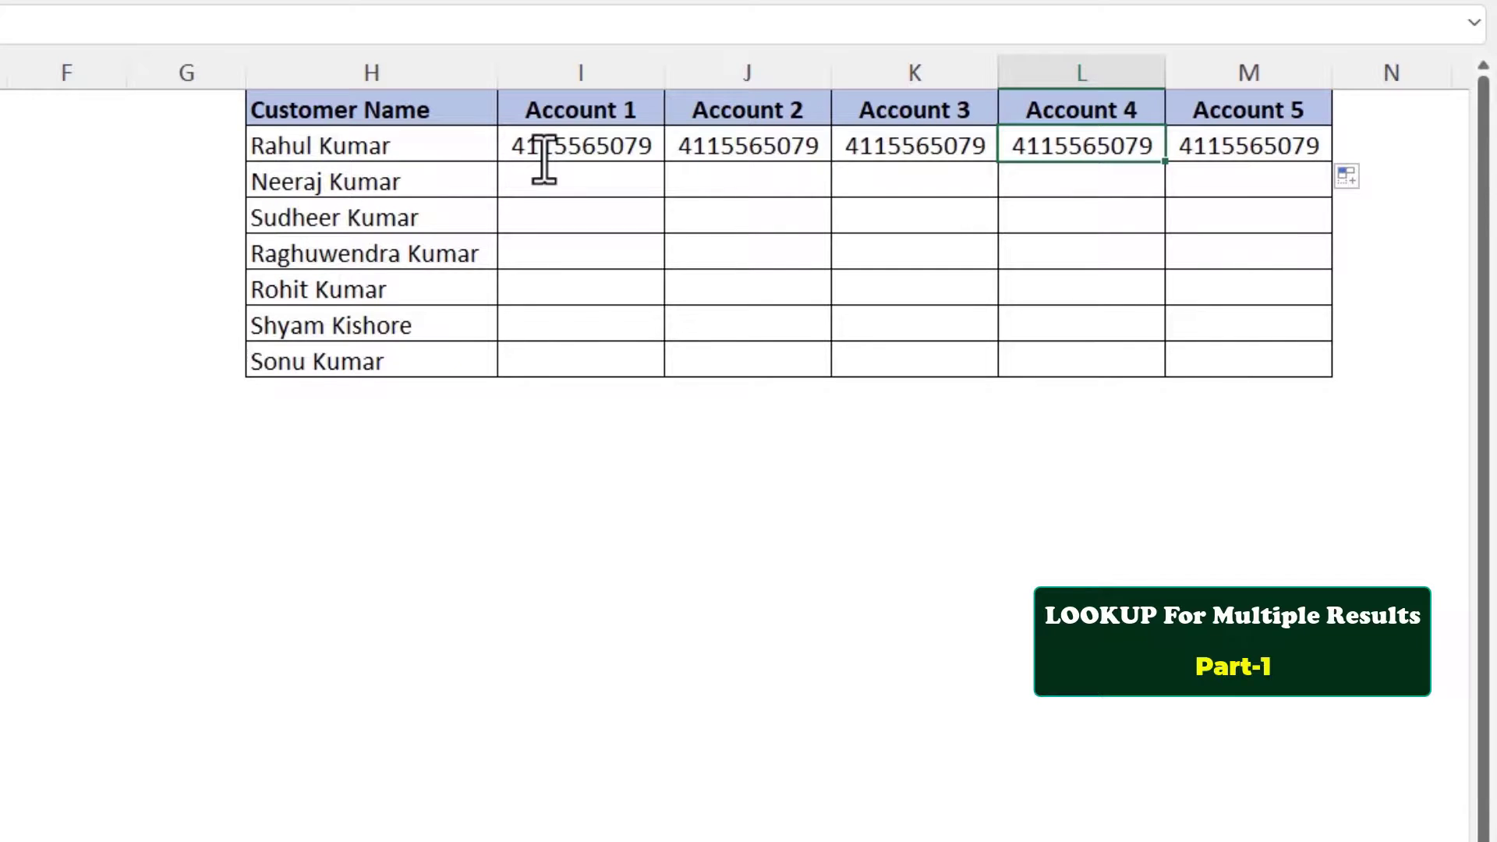
Step: Try changing the number appended to $H2 in the J2 lookup value to 2
click(702, 149)
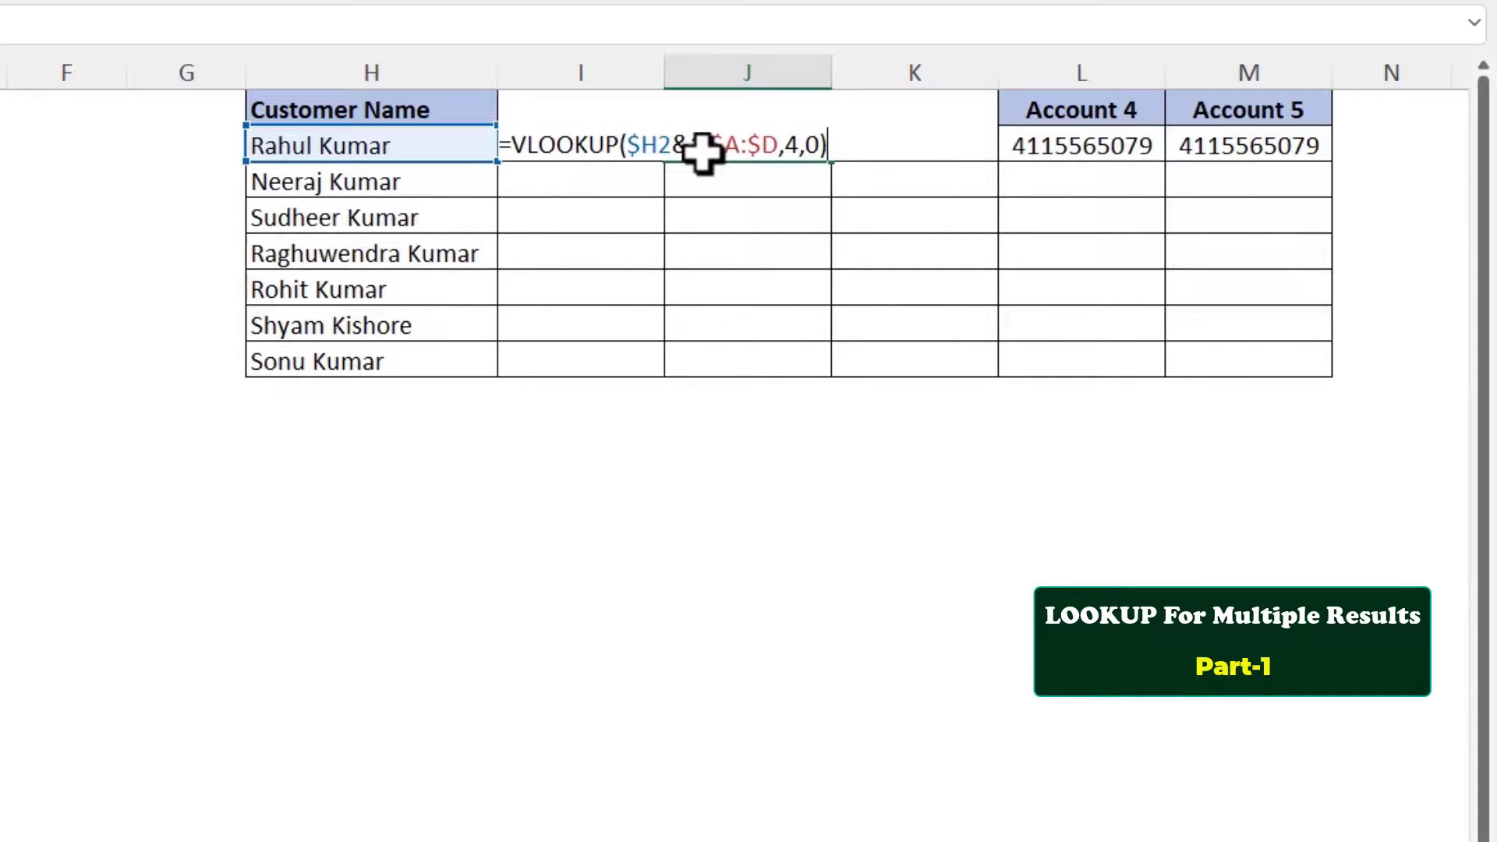
drag(692, 144, 705, 143)
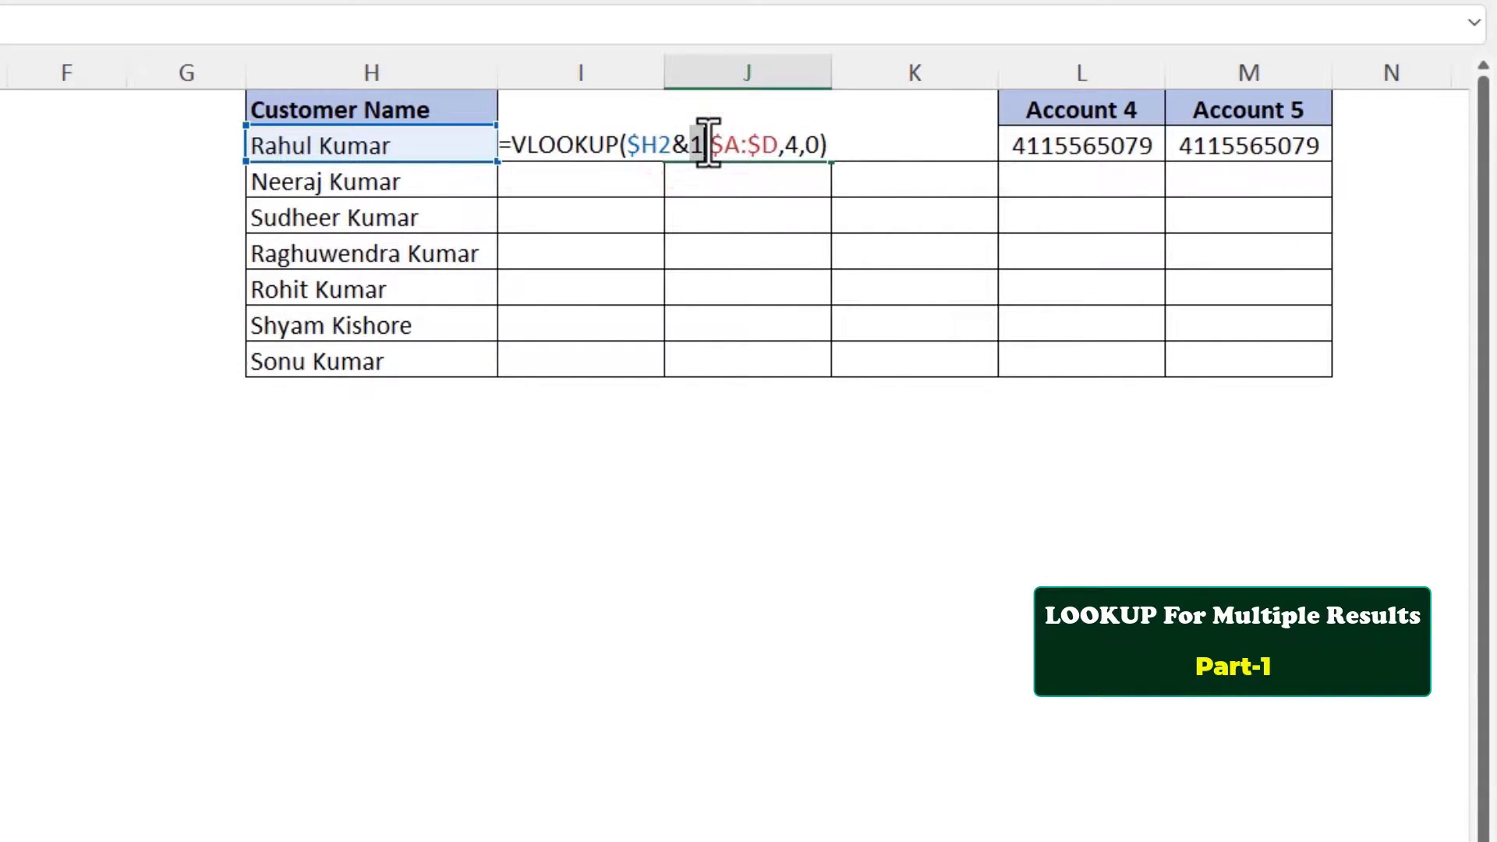
text(2)
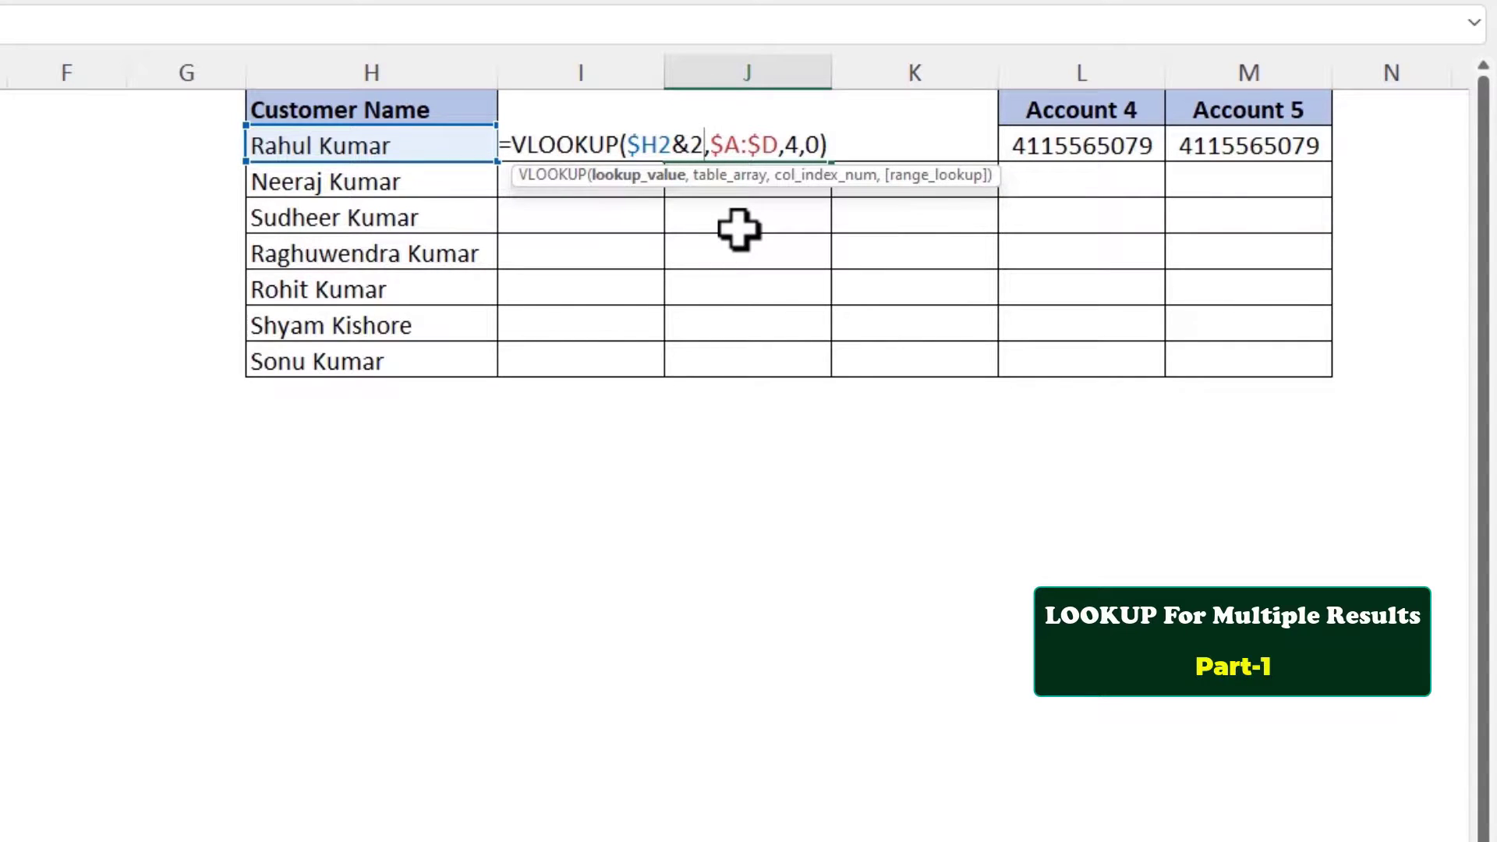
key(ctrl+Return)
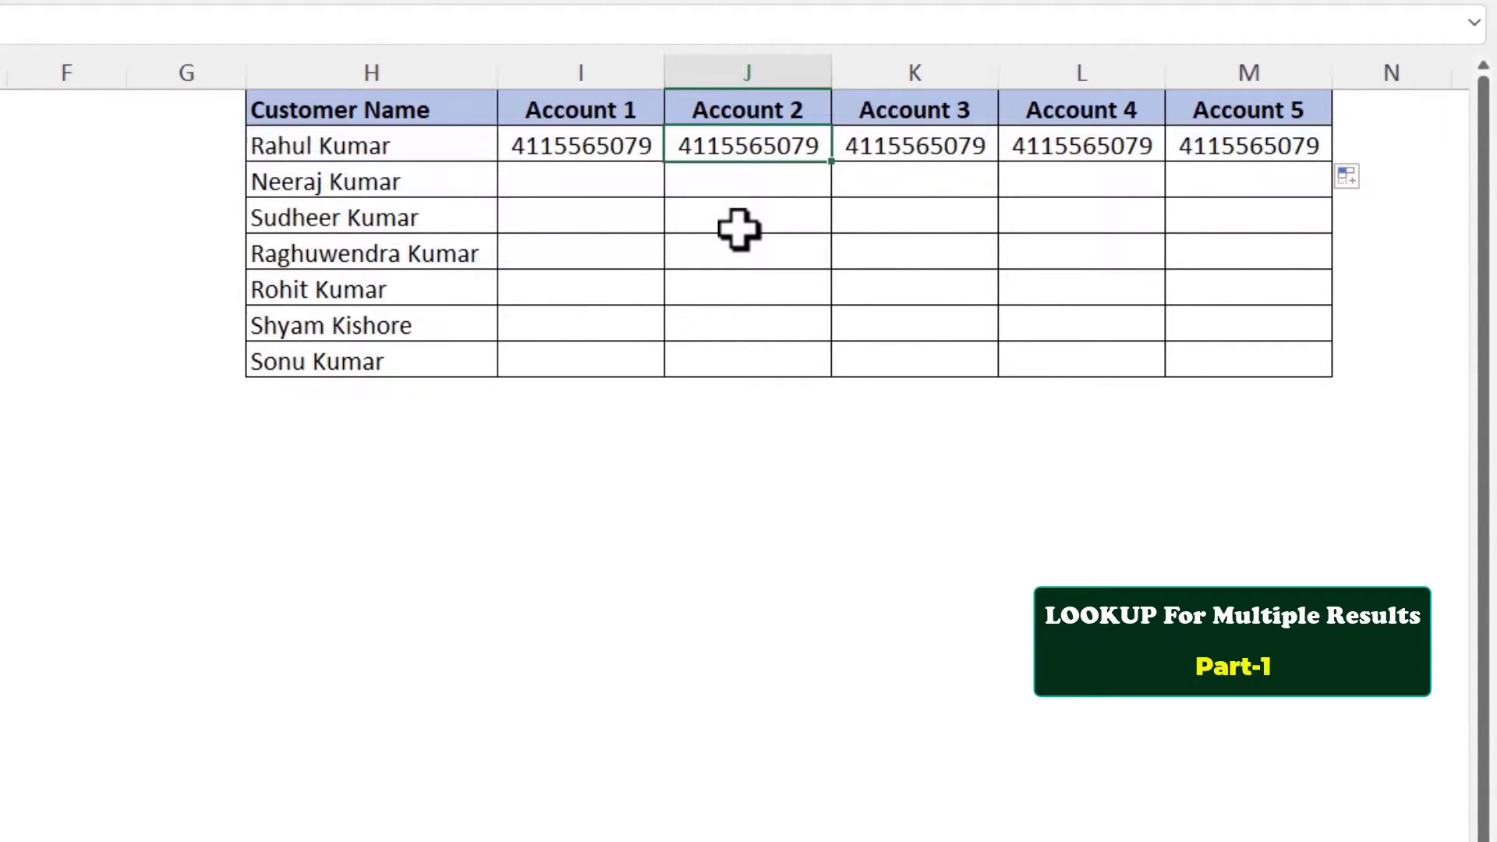
Step: Enter =COLUMNS($I$1:I$1) in I10 below the results table and fill it across to M10
click(570, 426)
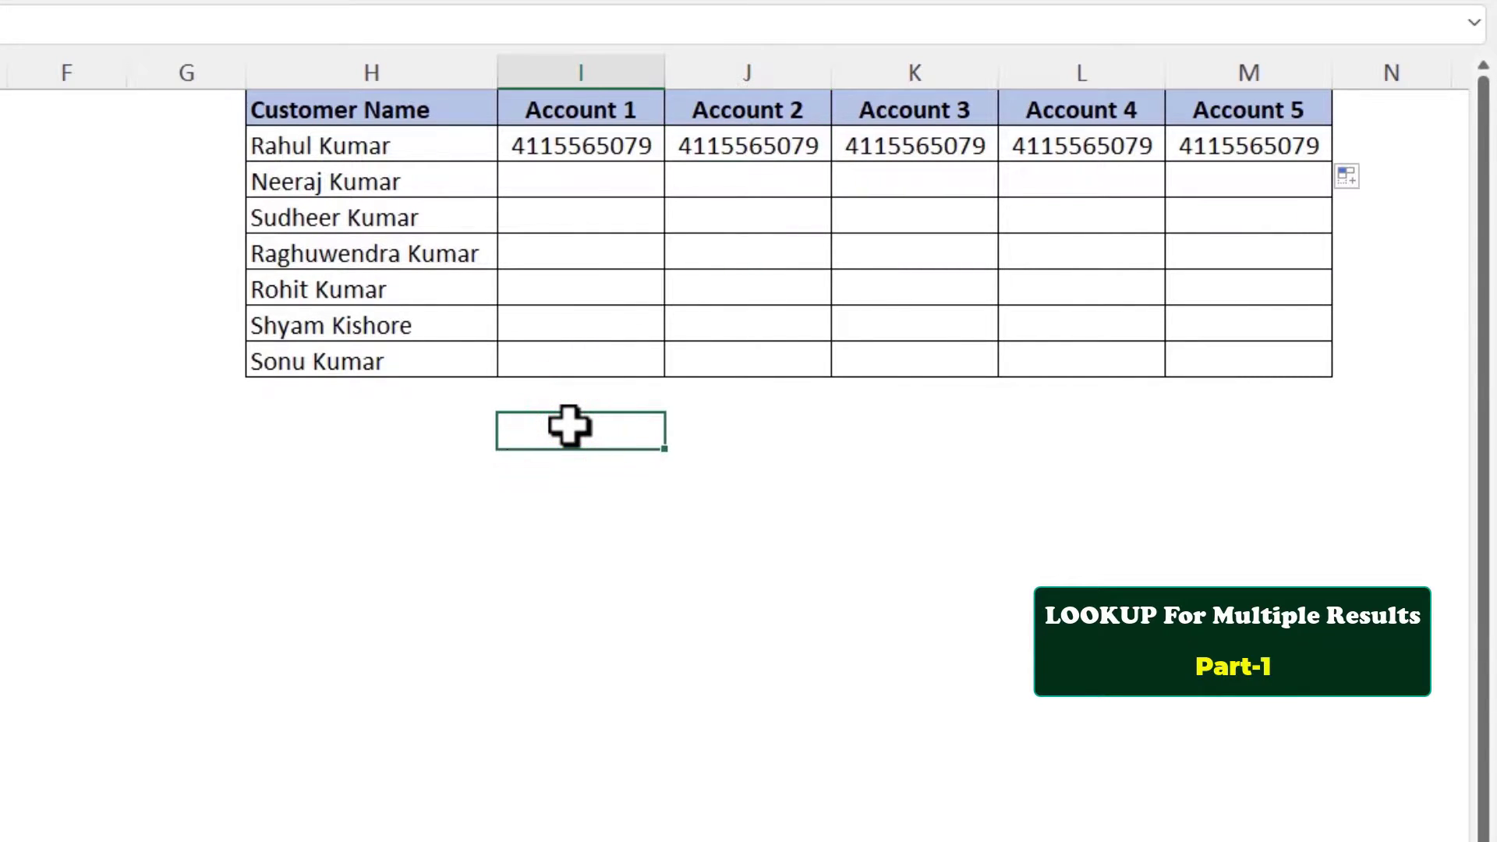
text(=colum)
double_click(569, 484)
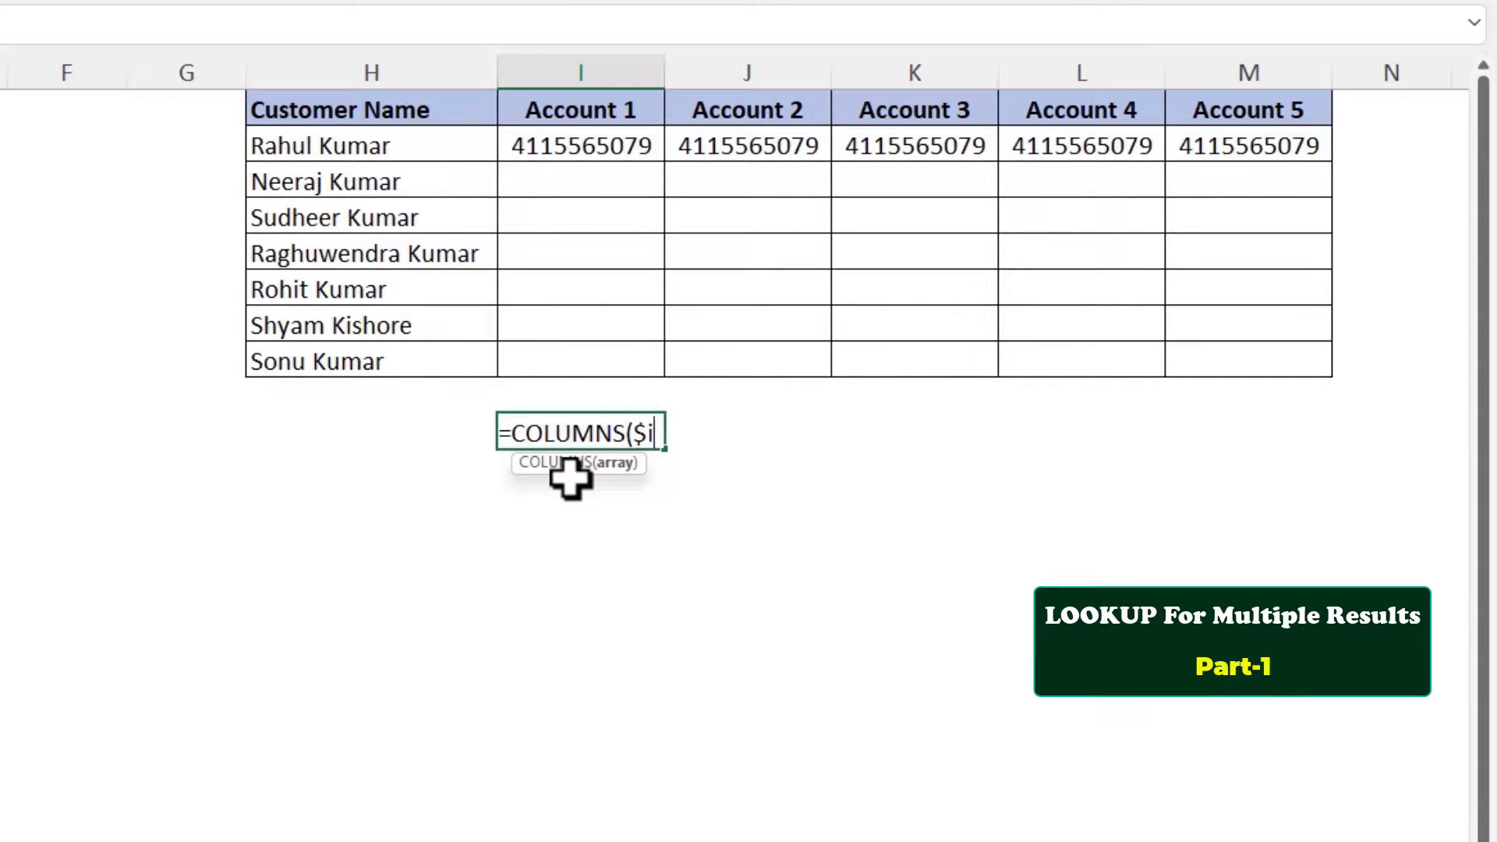
text($1)
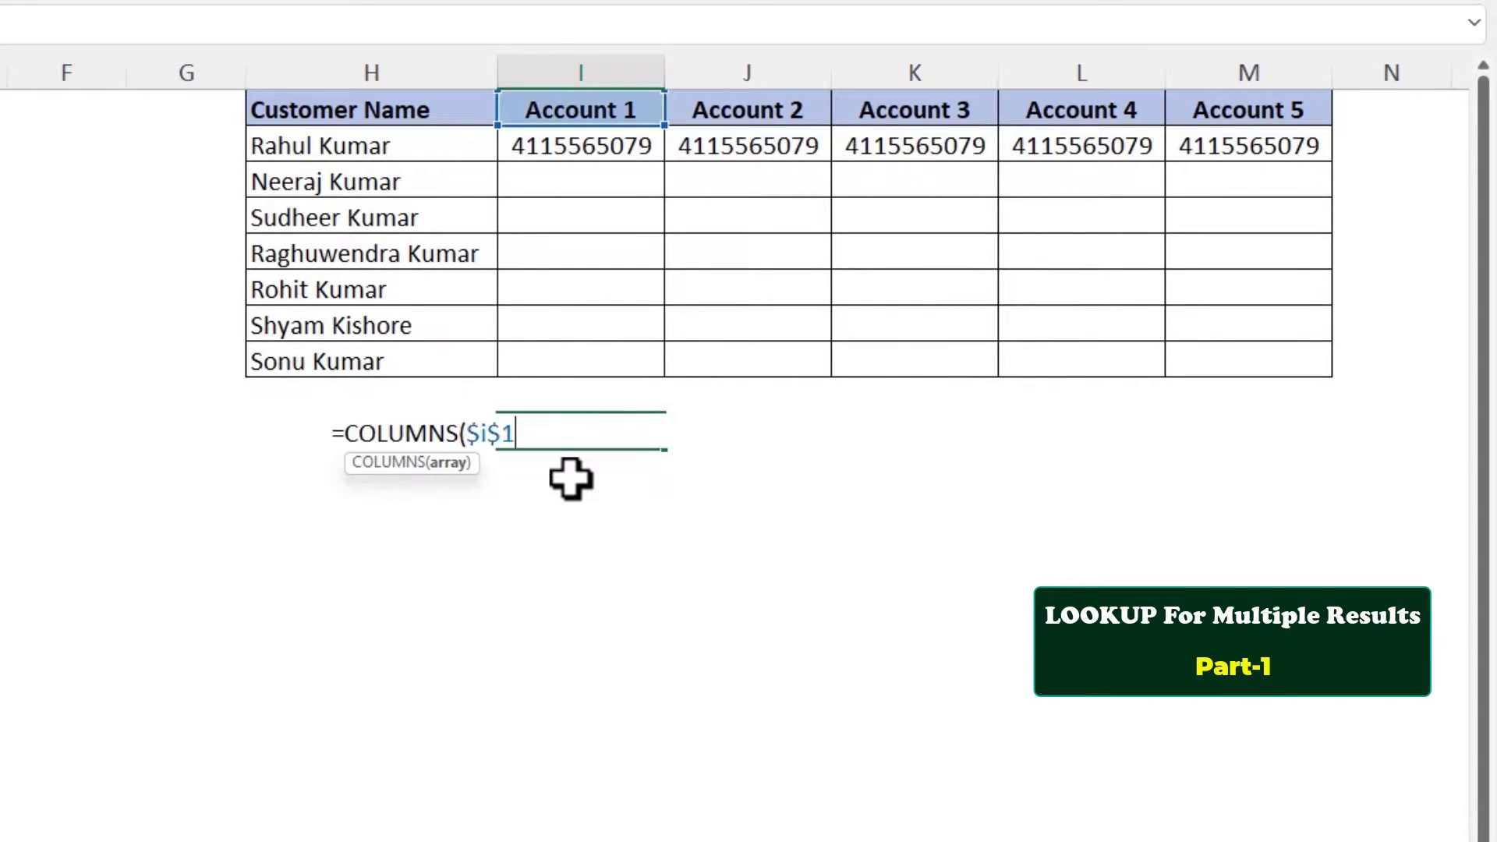
text(:i$1)
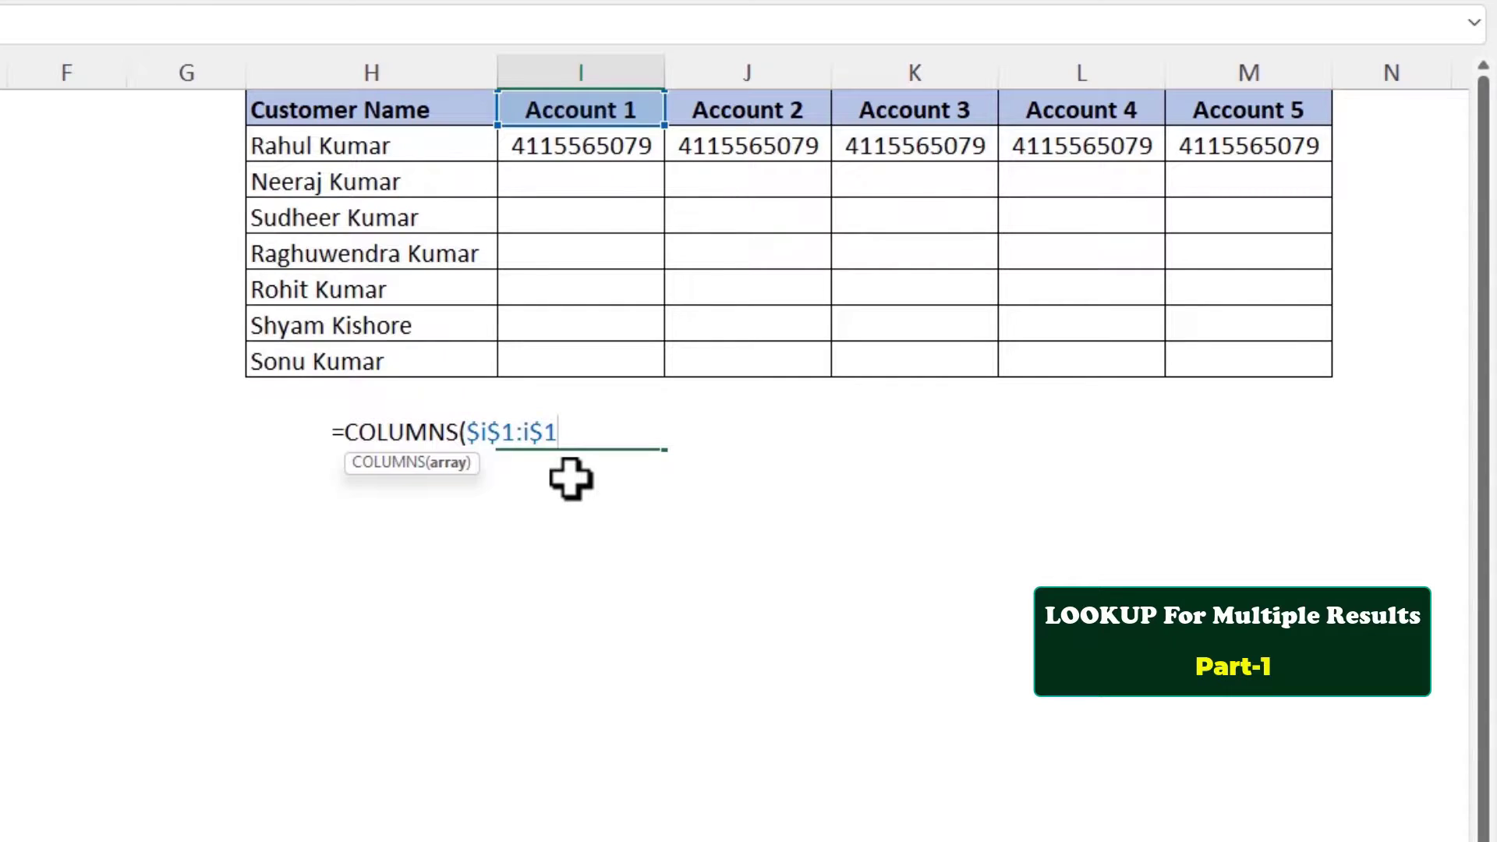
text())
key(Return)
click(582, 434)
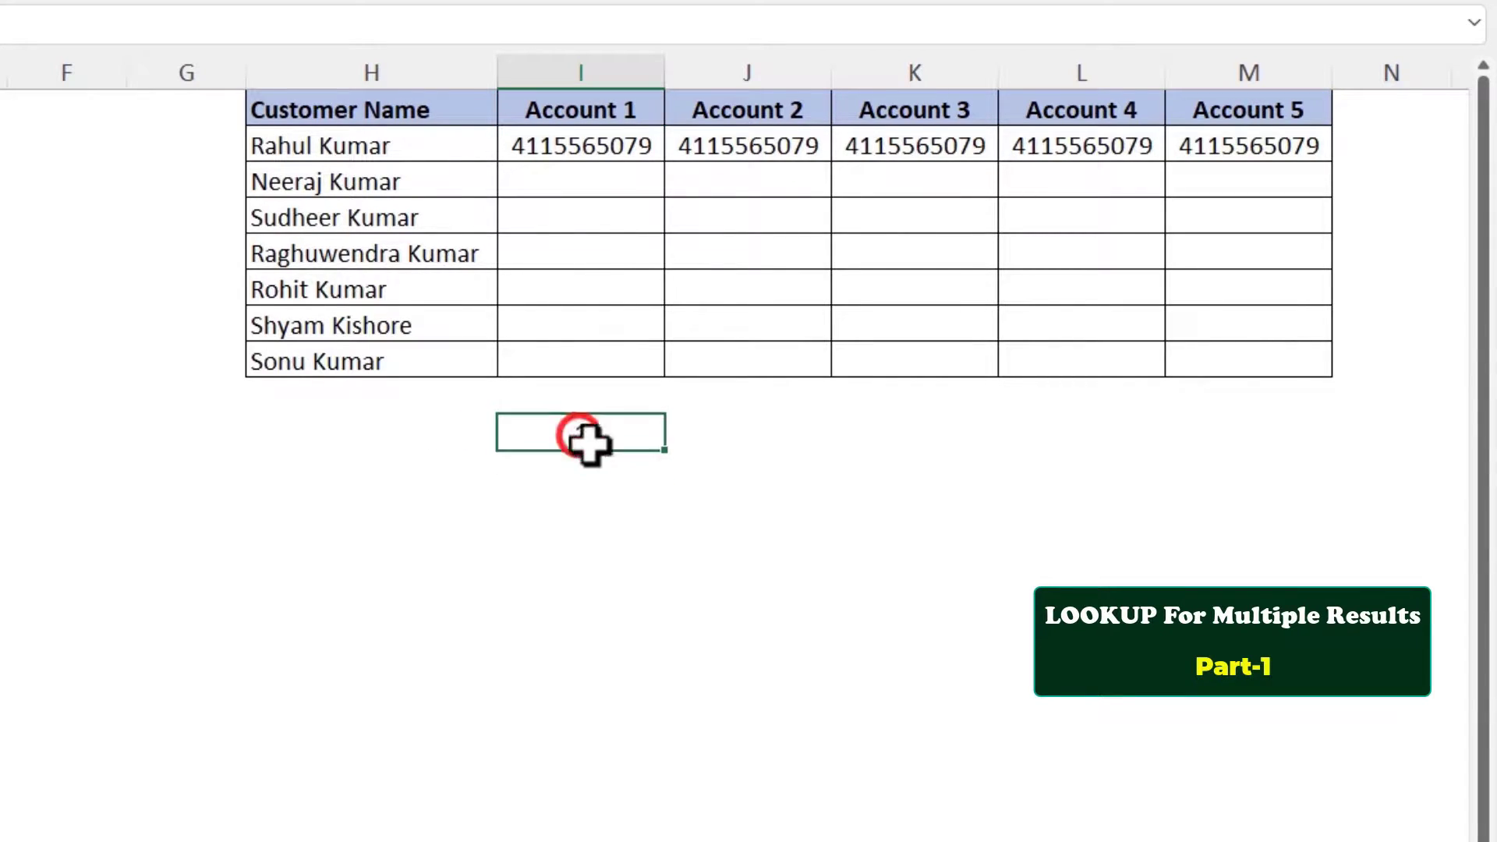
drag(664, 449, 1302, 457)
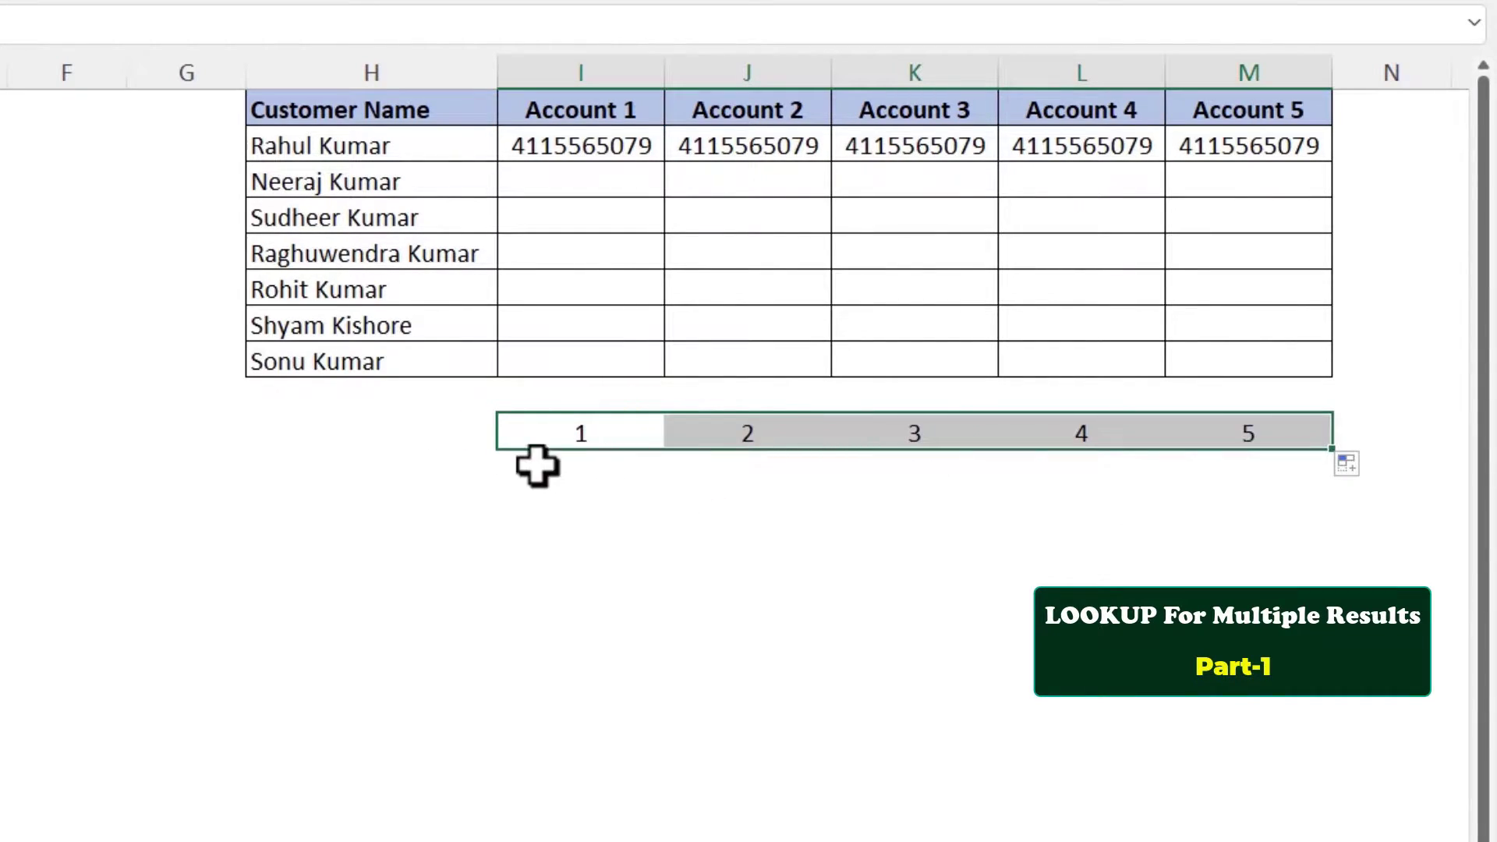
Step: Copy the COLUMNS($I$1:I$1) expression from I10 and put it in place of the 1 in I2's lookup value
click(592, 434)
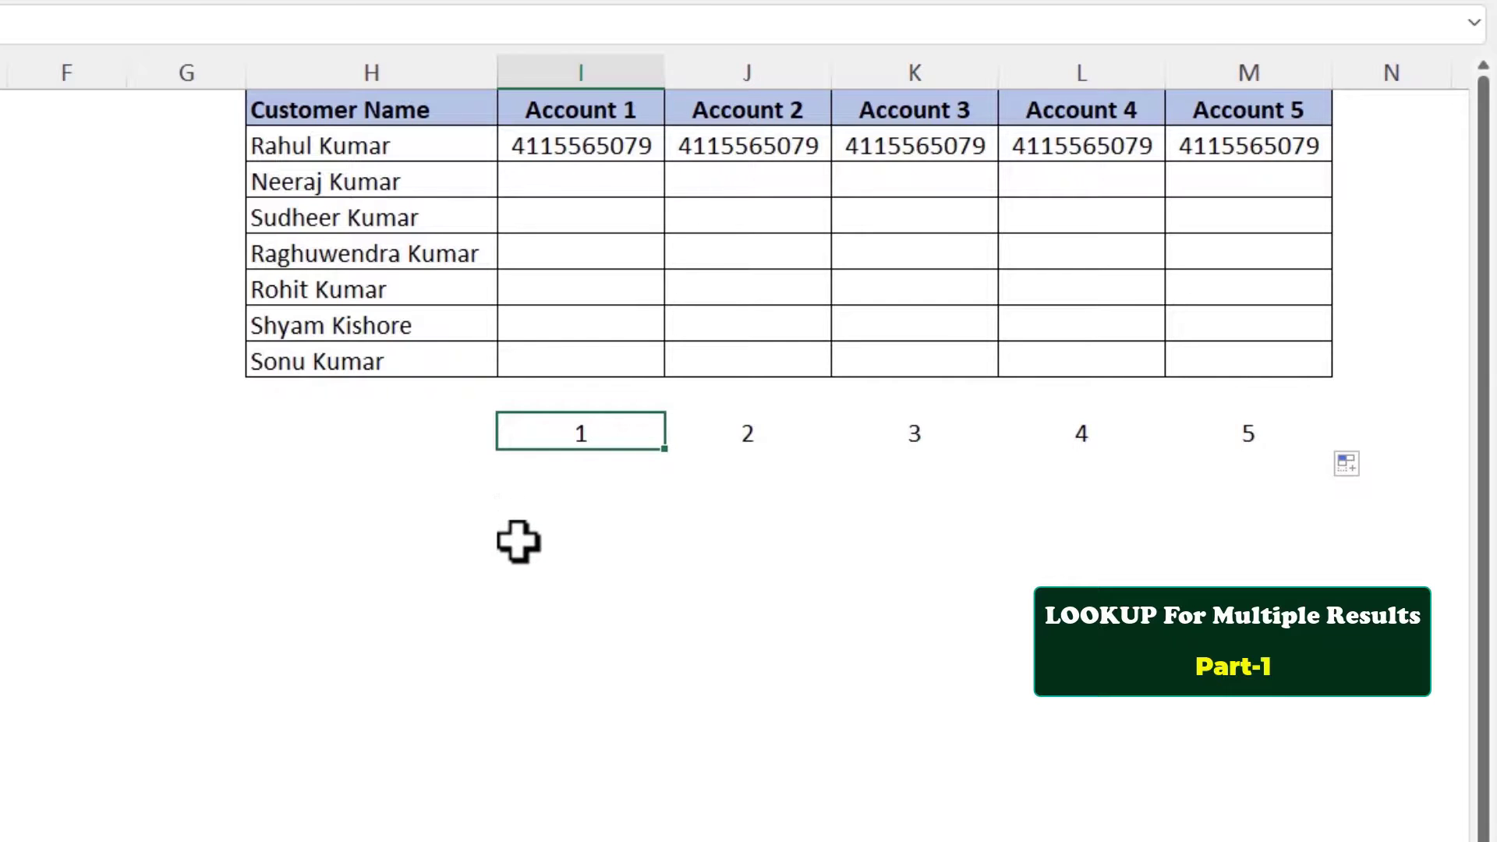
double_click(596, 435)
drag(577, 430, 345, 436)
right_click(398, 430)
click(418, 478)
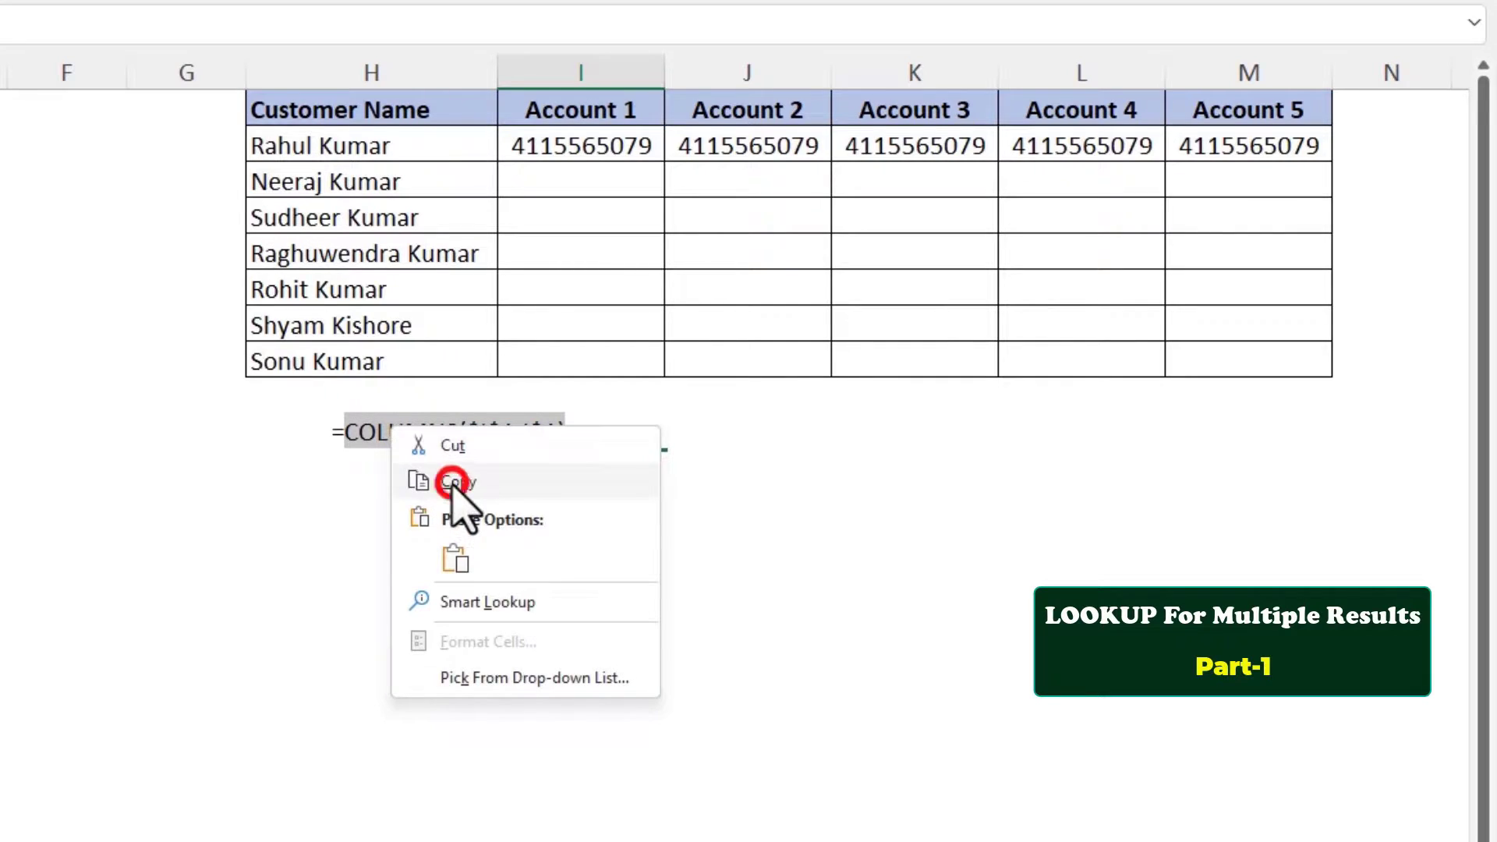
key(Escape)
double_click(561, 148)
drag(539, 147, 524, 147)
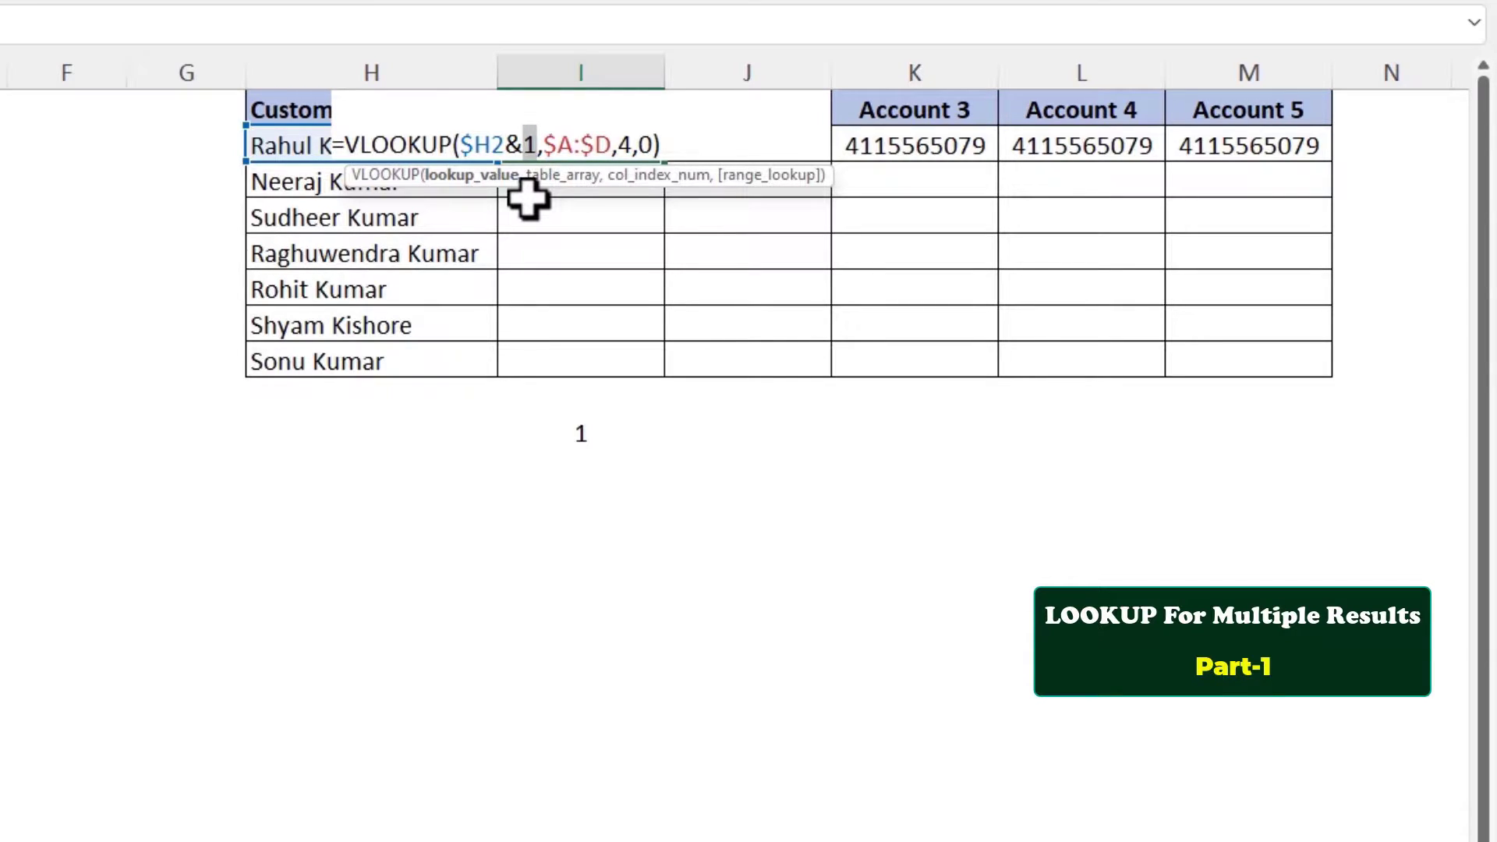
key(ctrl+v)
key(Return)
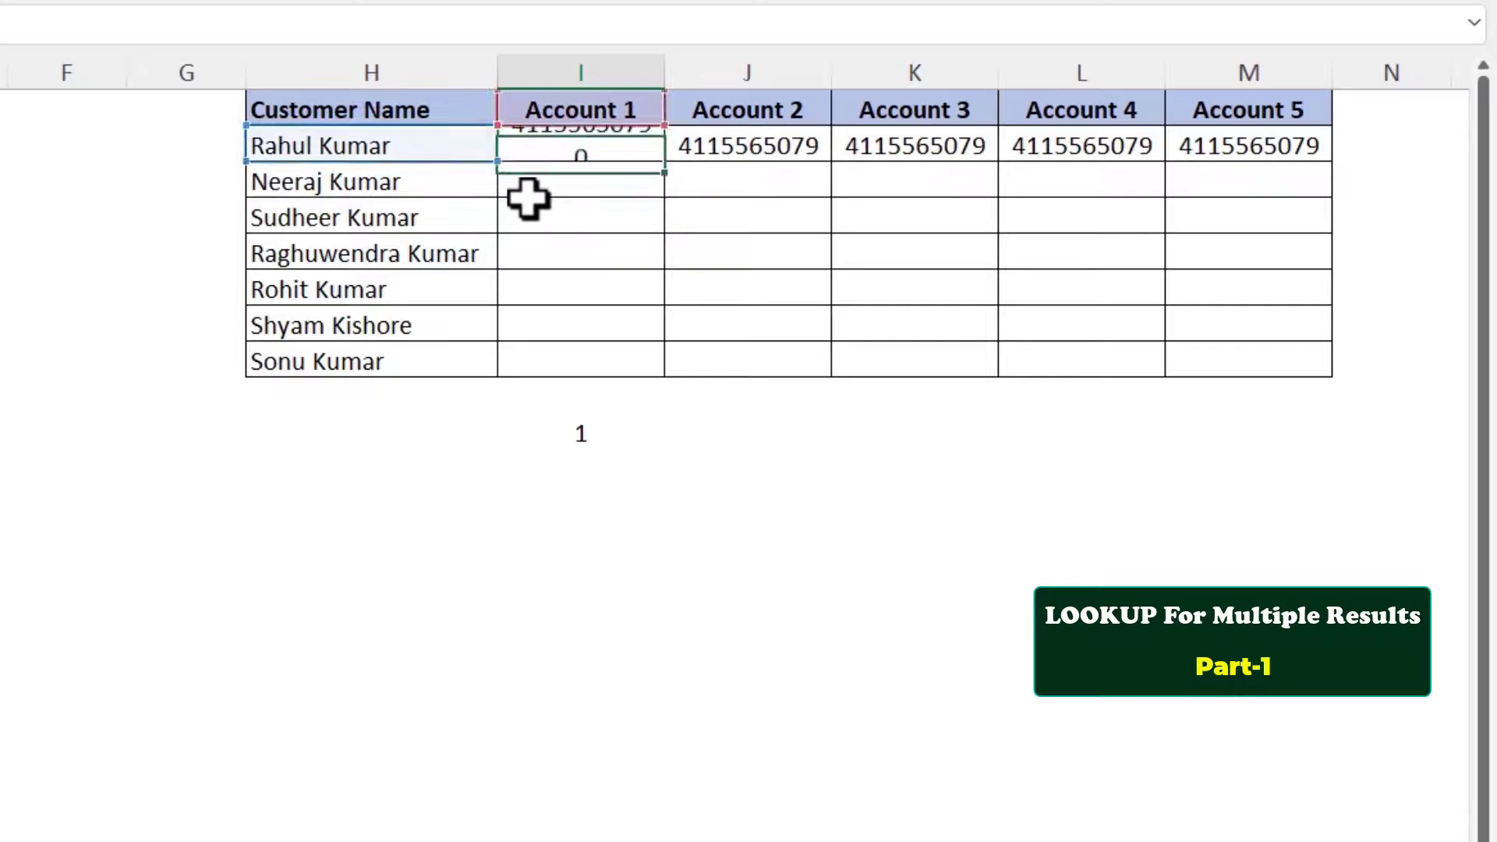
Step: Clear the test formula in I10 and fill the updated I2 lookup across to M2
click(586, 396)
click(582, 425)
click(587, 148)
drag(667, 164, 1299, 166)
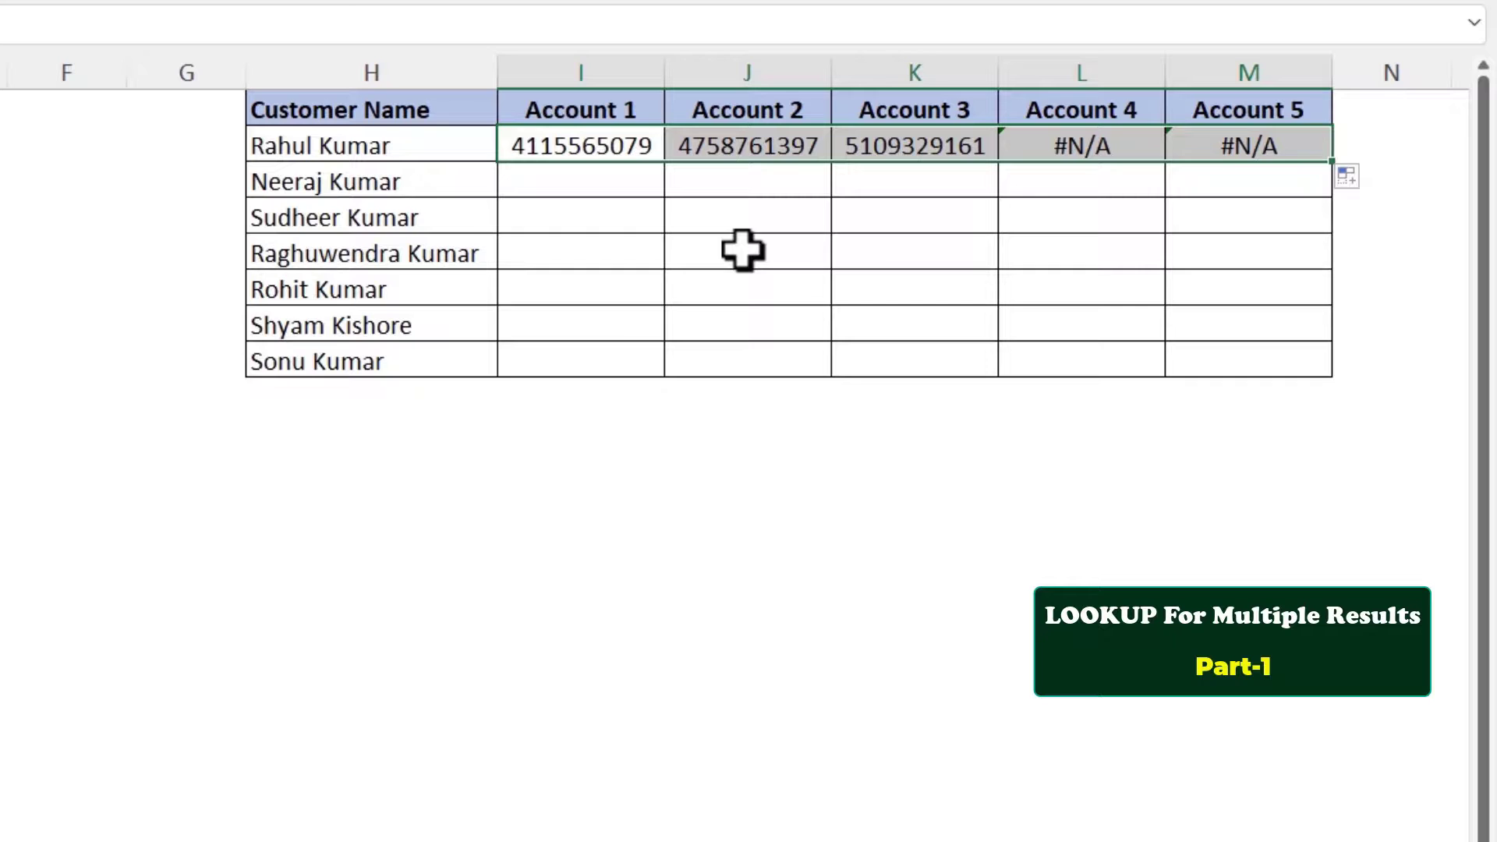
Step: Wrap the VLOOKUP in I2 in IFERROR with an empty string "" as the value if error
double_click(581, 144)
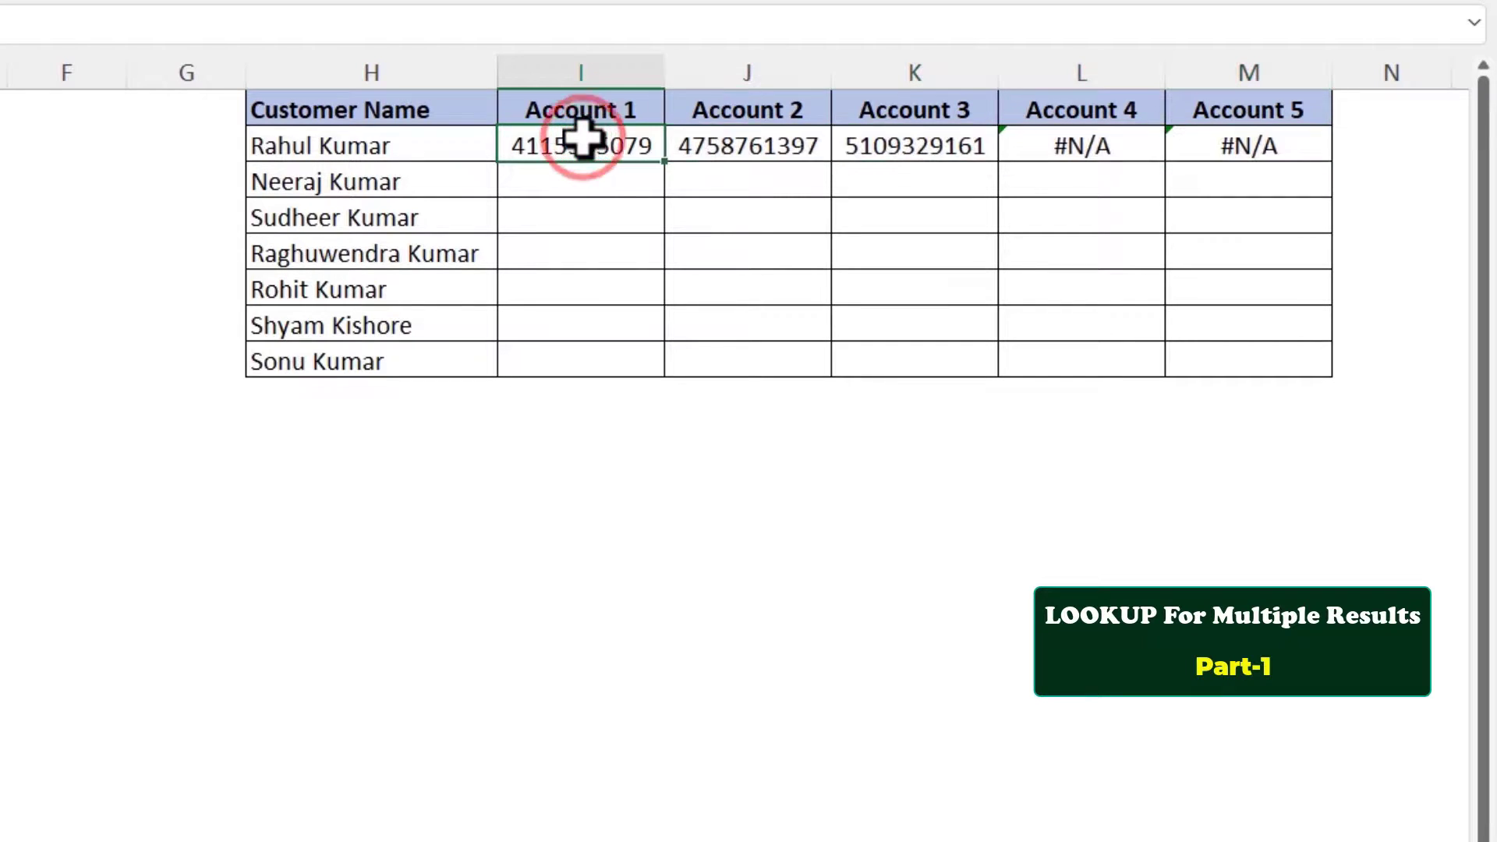
click(257, 145)
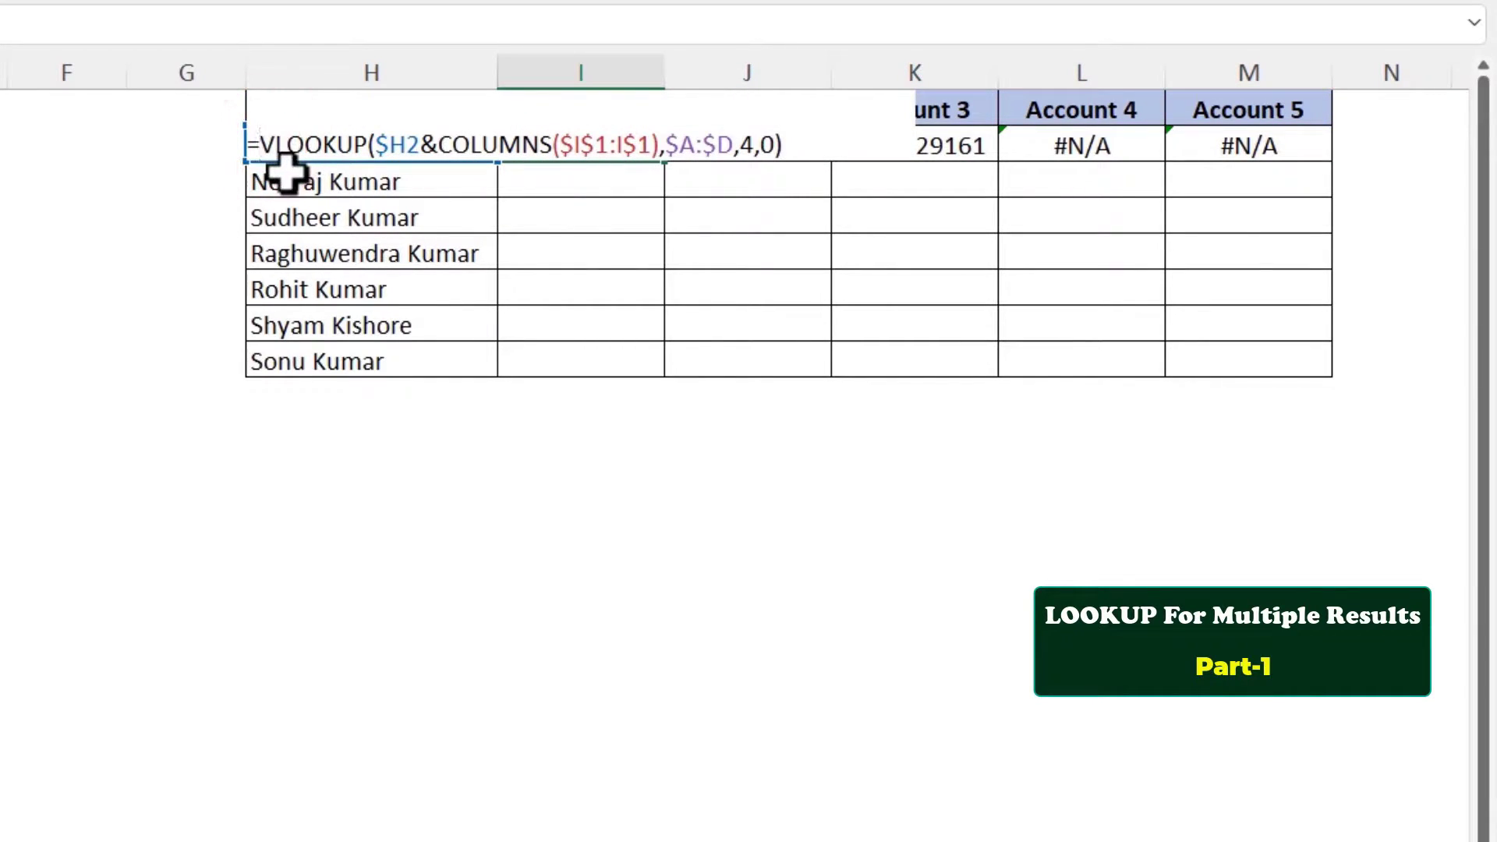
text(if)
text(e)
key(Tab)
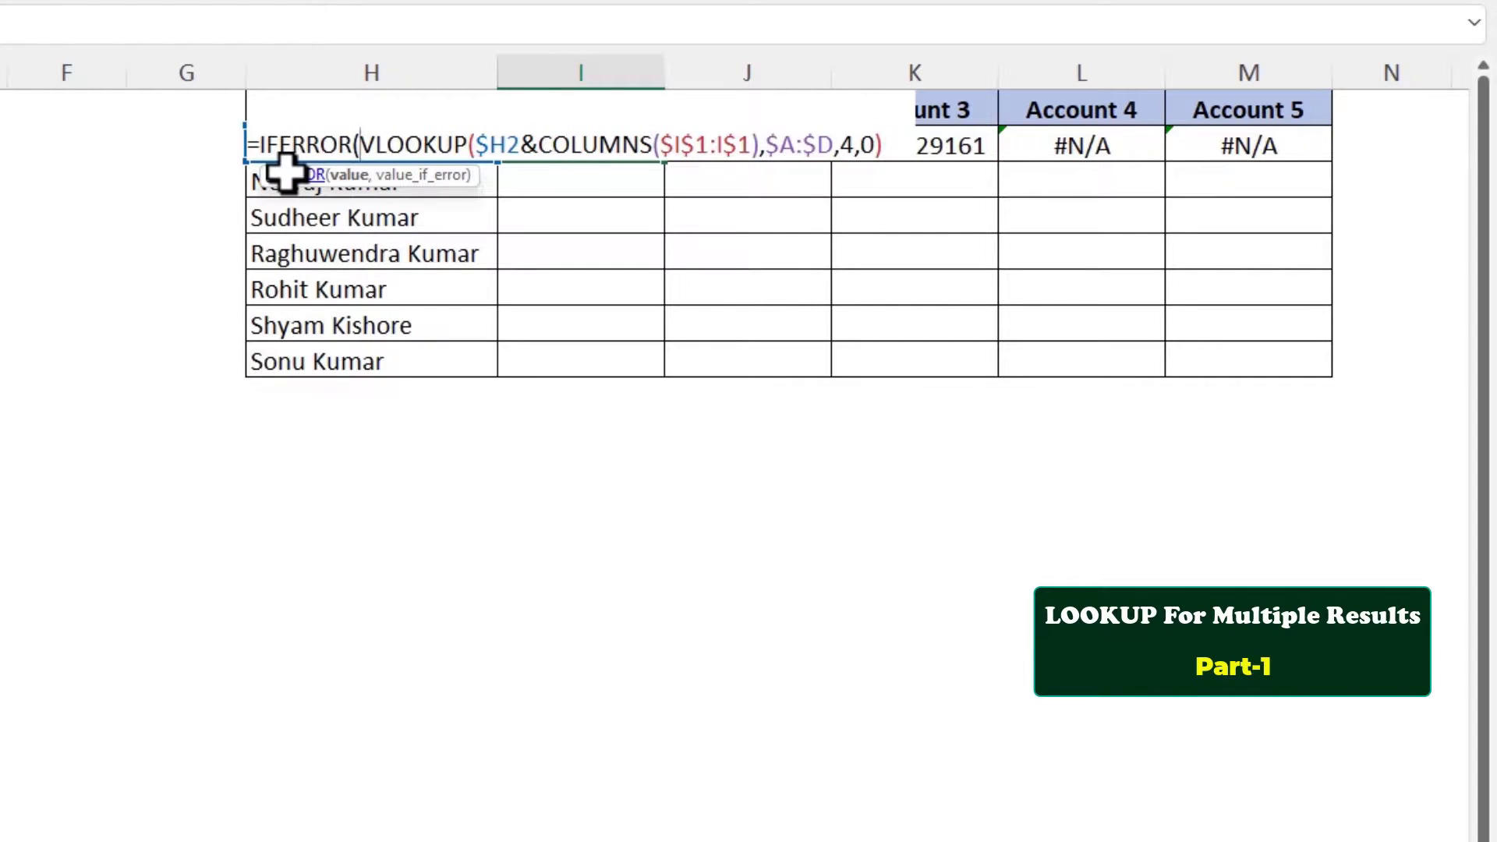
text(,""))
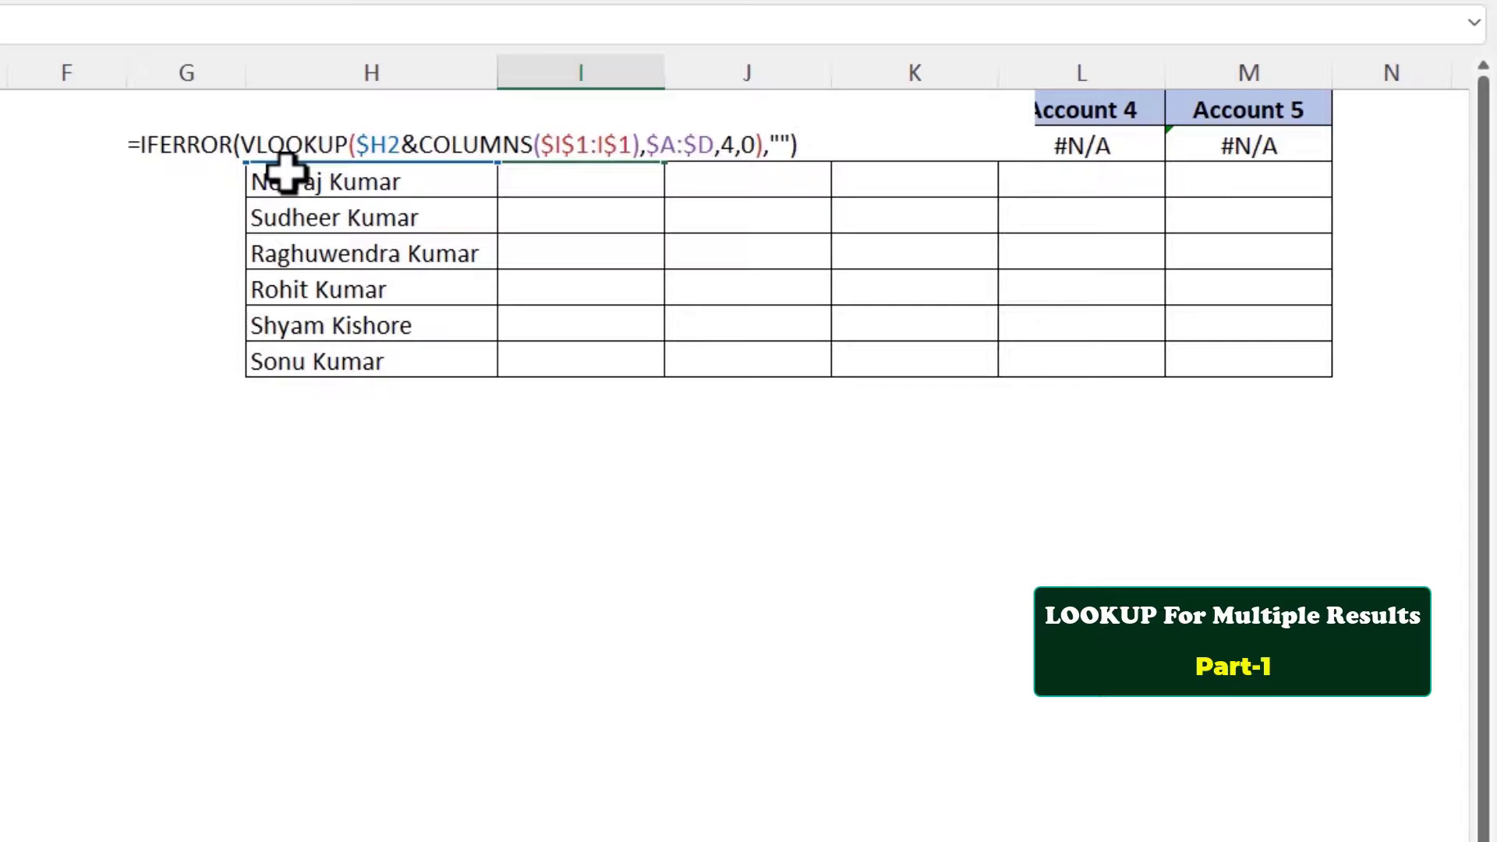
key(Return)
Step: Fill the IFERROR lookup formula from I2 across all five account columns and down to row 8
click(551, 149)
drag(667, 168, 1336, 391)
click(628, 148)
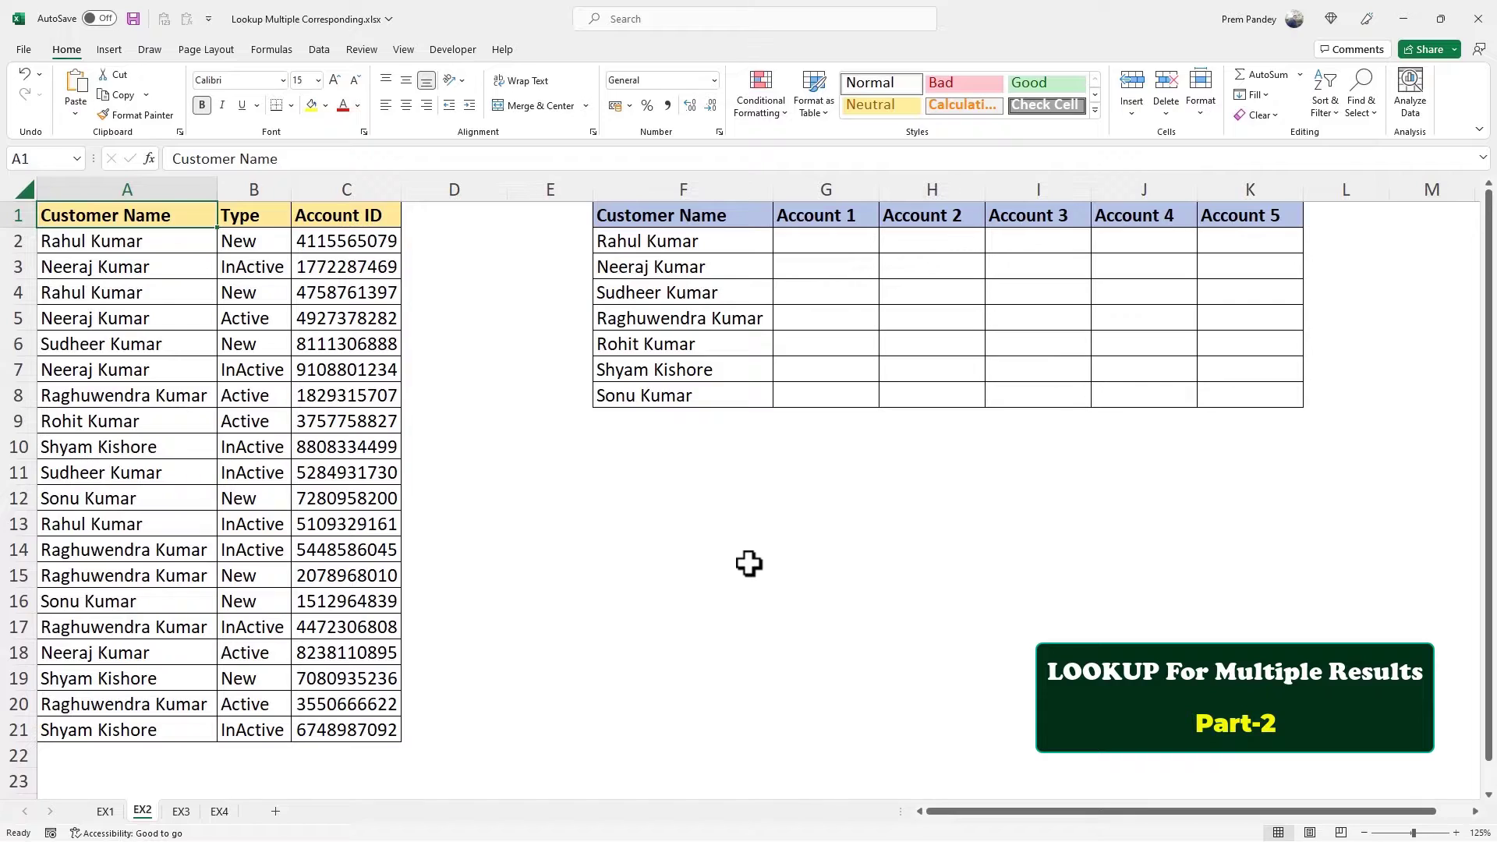
Step: On sheet EX2, begin a FILTER formula in G2 with array C2:C21 and include condition F2=A2:A21
click(826, 241)
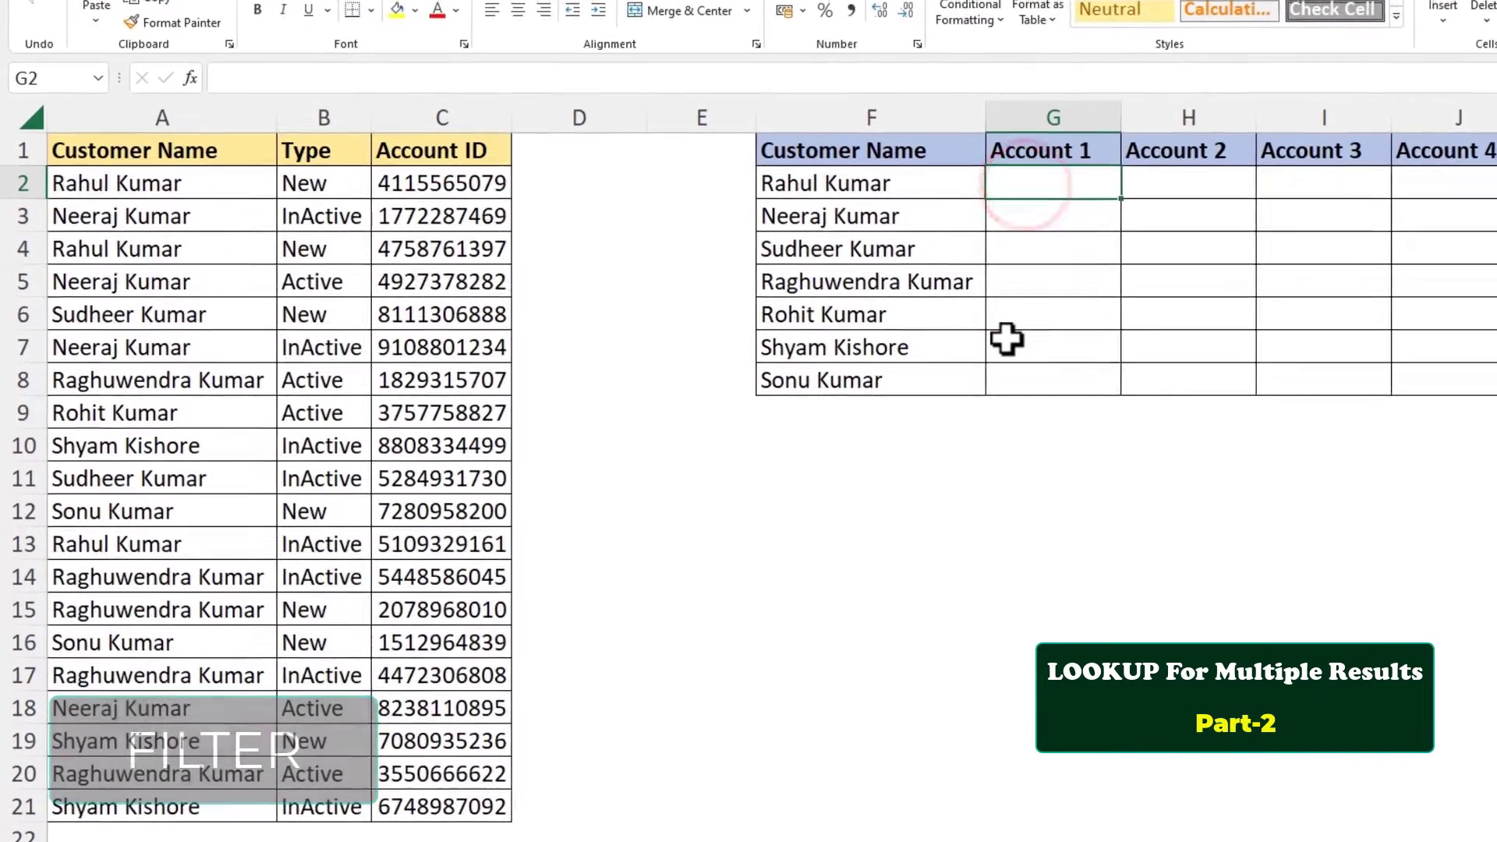
text(=filte)
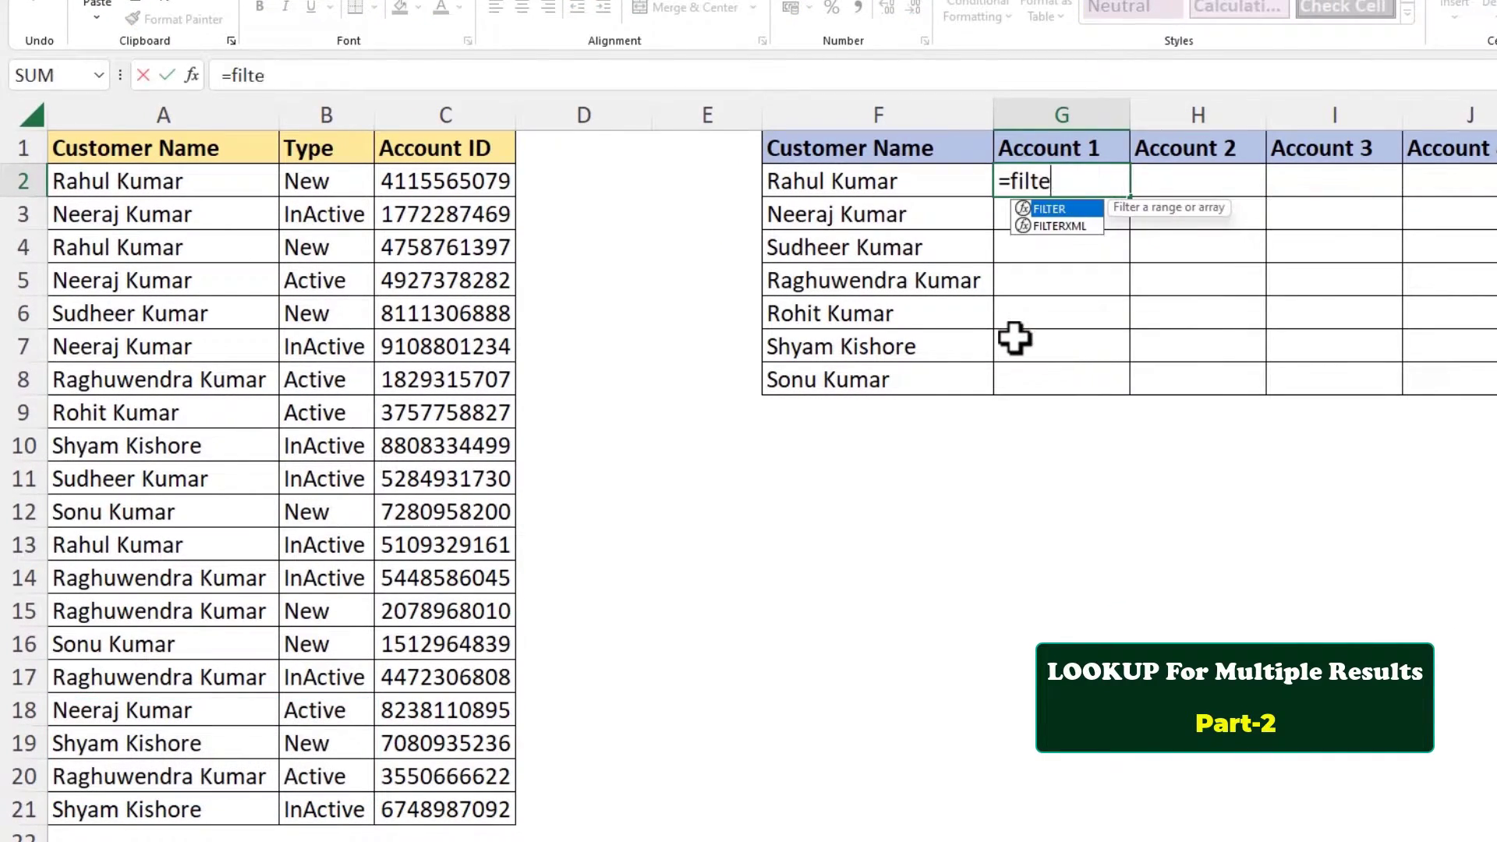
key(Tab)
drag(499, 183, 483, 799)
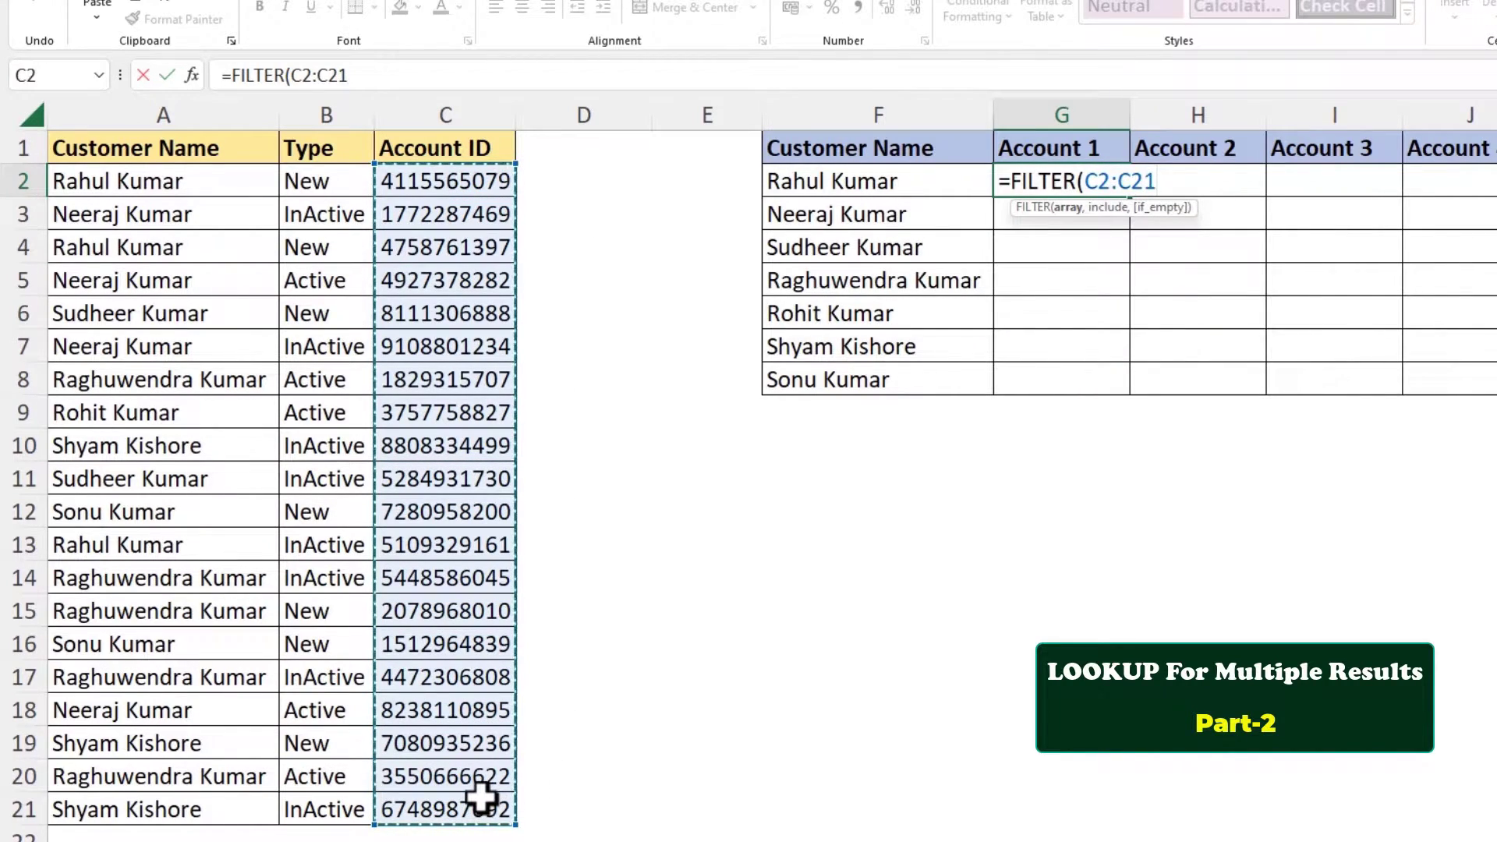
text(,)
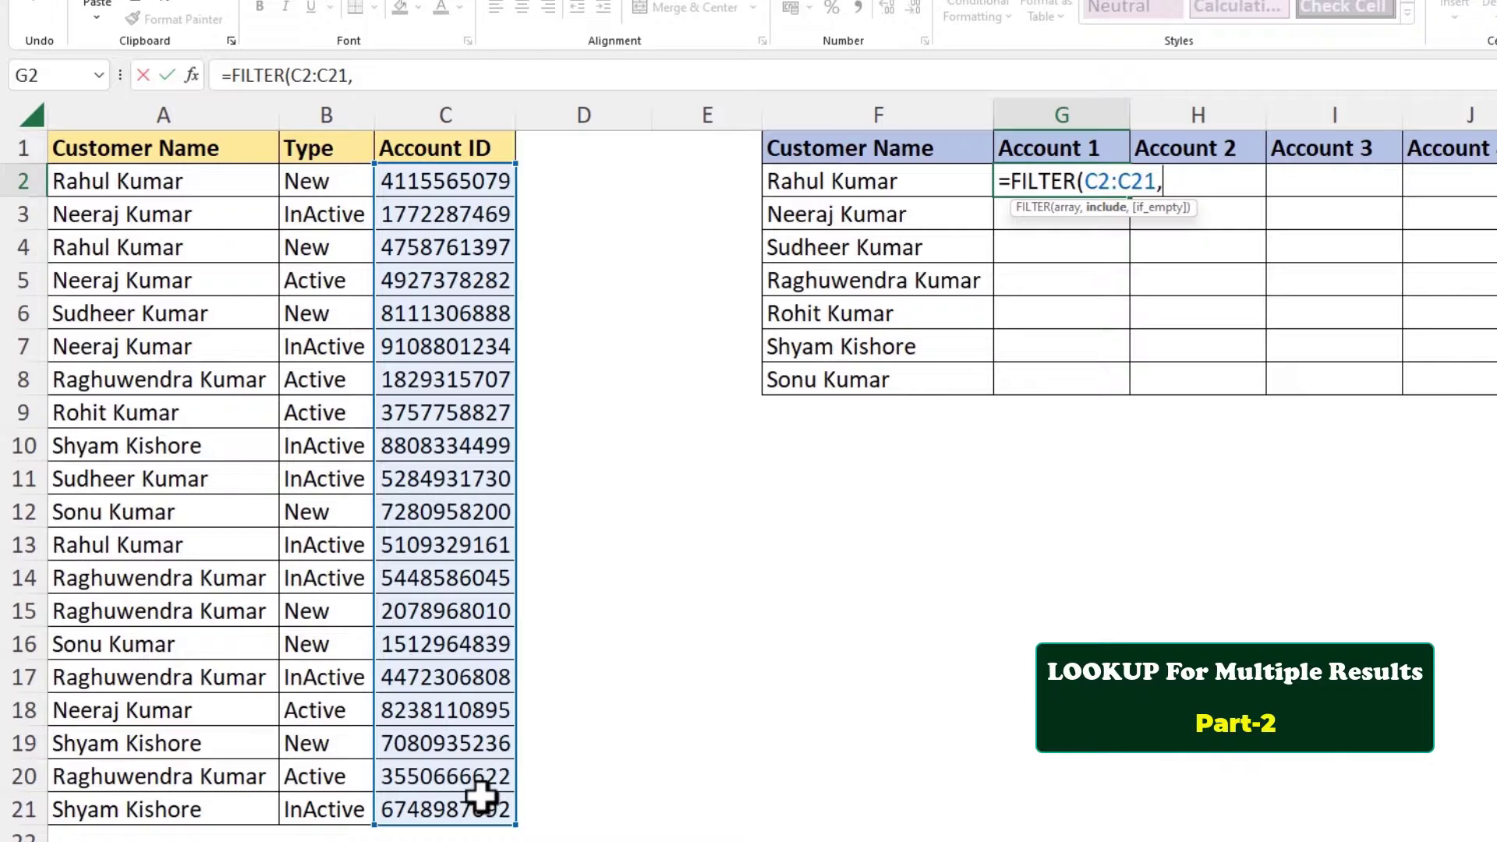
click(761, 184)
text(=)
click(201, 193)
drag(201, 194, 225, 815)
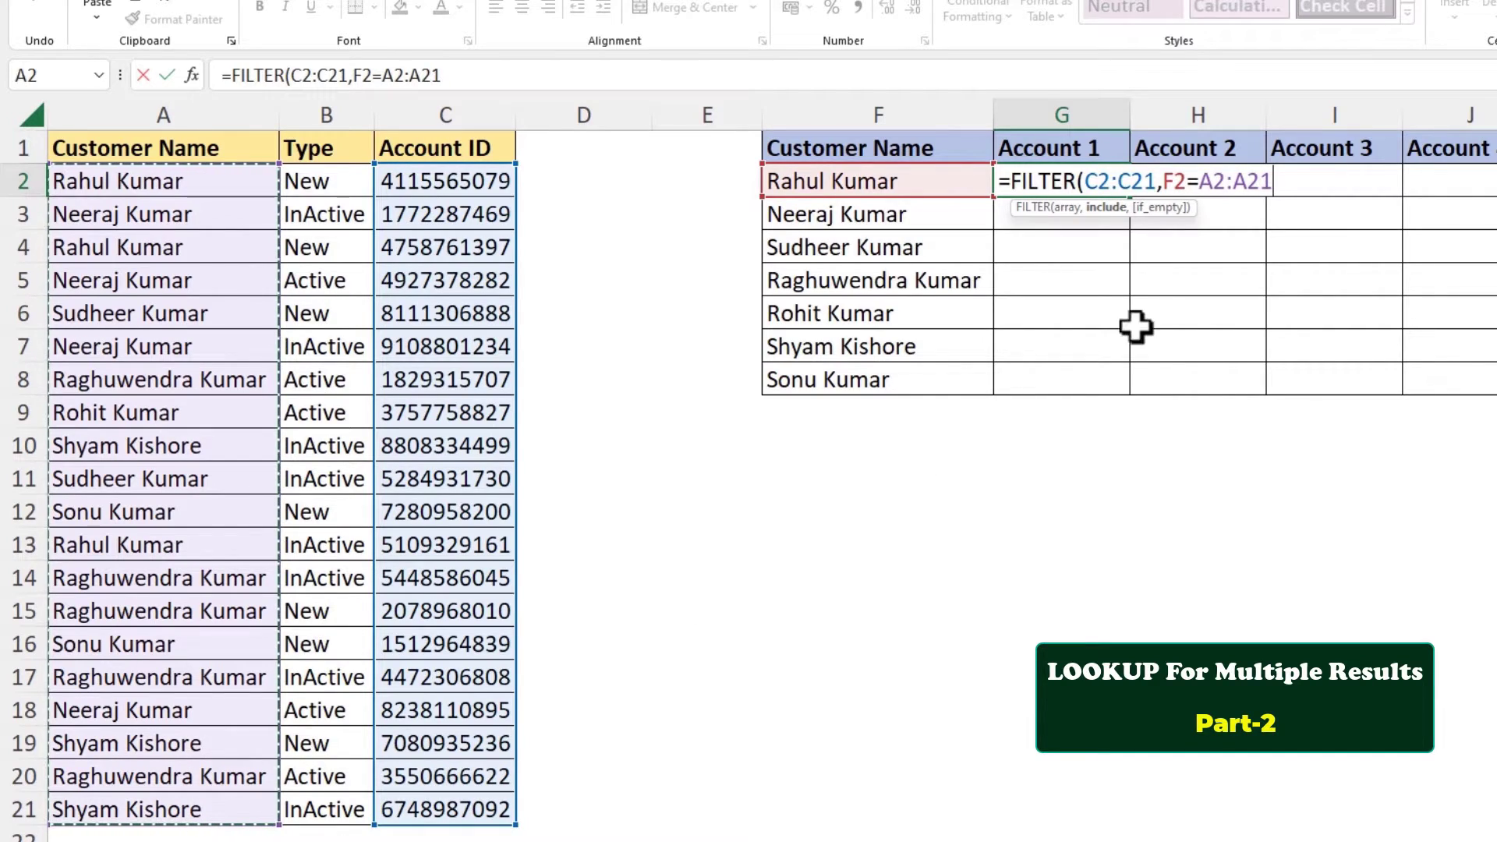
Step: Make the FILTER ranges absolute as $C$2:$C$21 and $A$2:$A$21, complete the formula, and autofit column G
drag(1200, 181, 1273, 181)
key(F4)
drag(1086, 181, 1158, 183)
key(F4)
click(1389, 183)
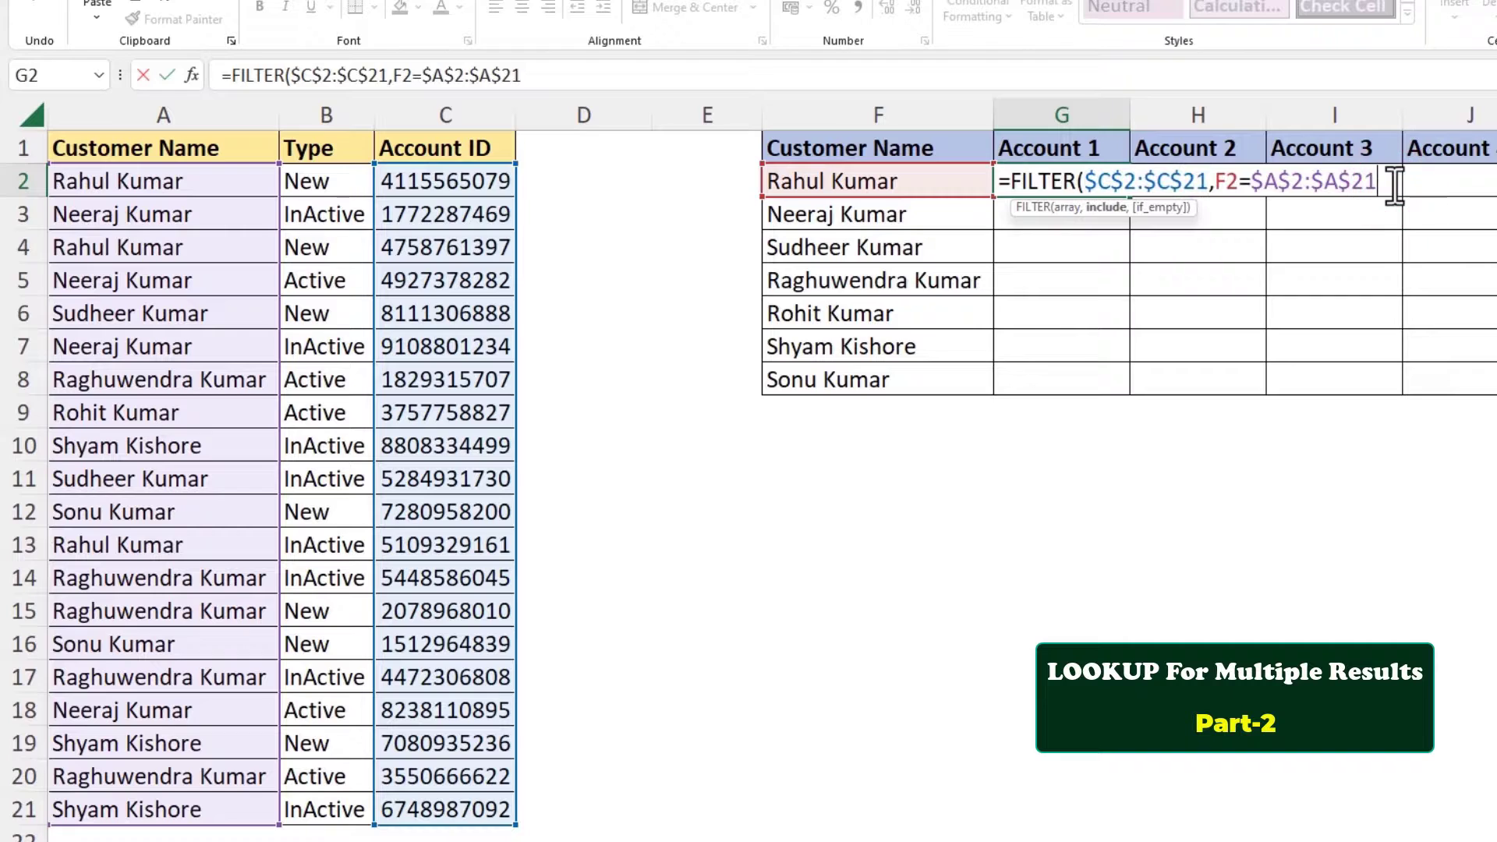
text())
key(Return)
double_click(1138, 117)
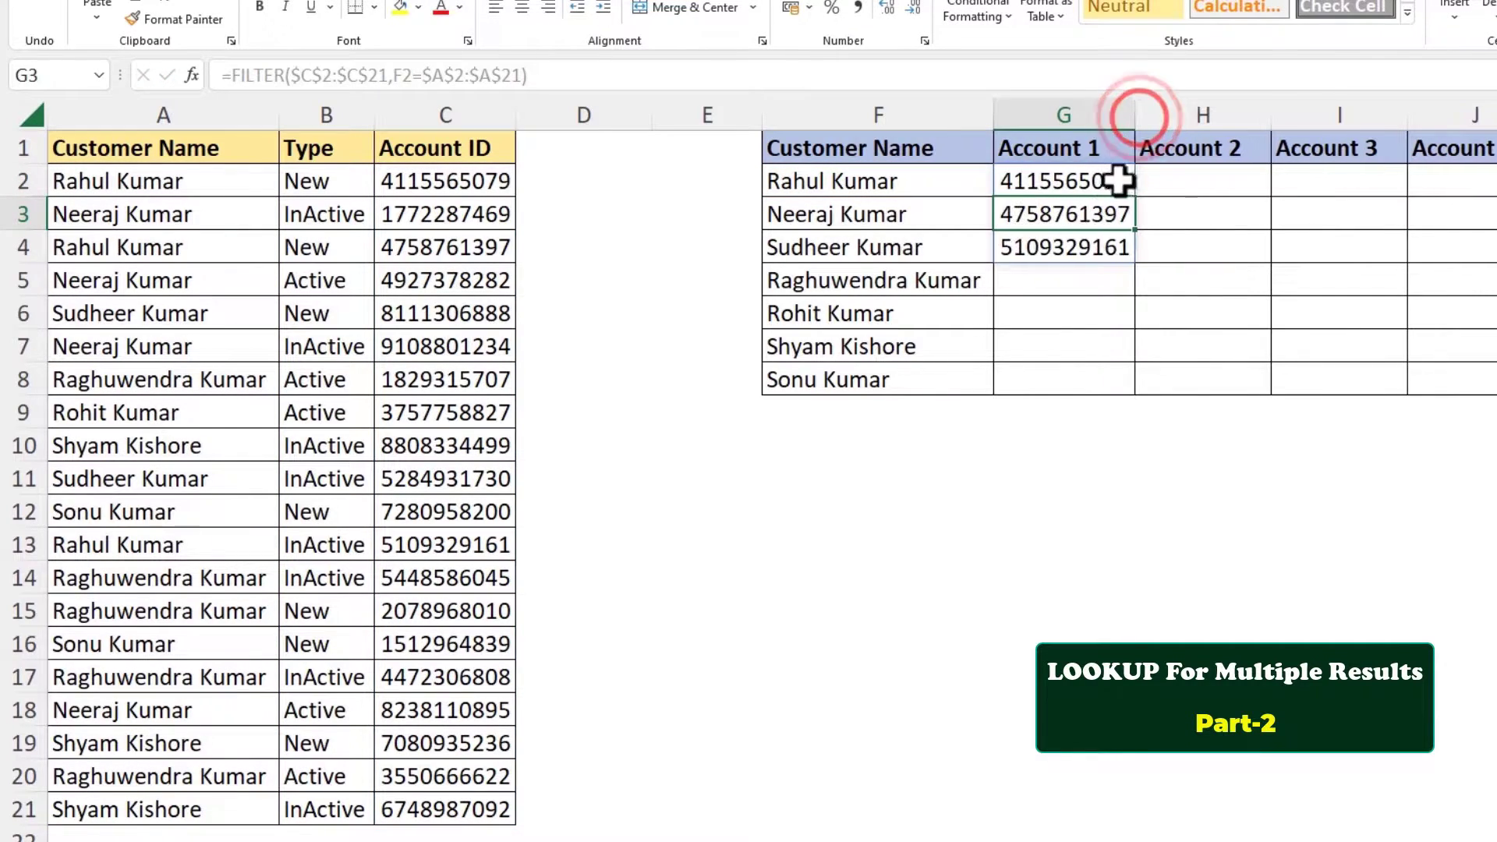
Step: Wrap the FILTER formula in G2 in TRANSPOSE so the account IDs spill across the row
click(1069, 184)
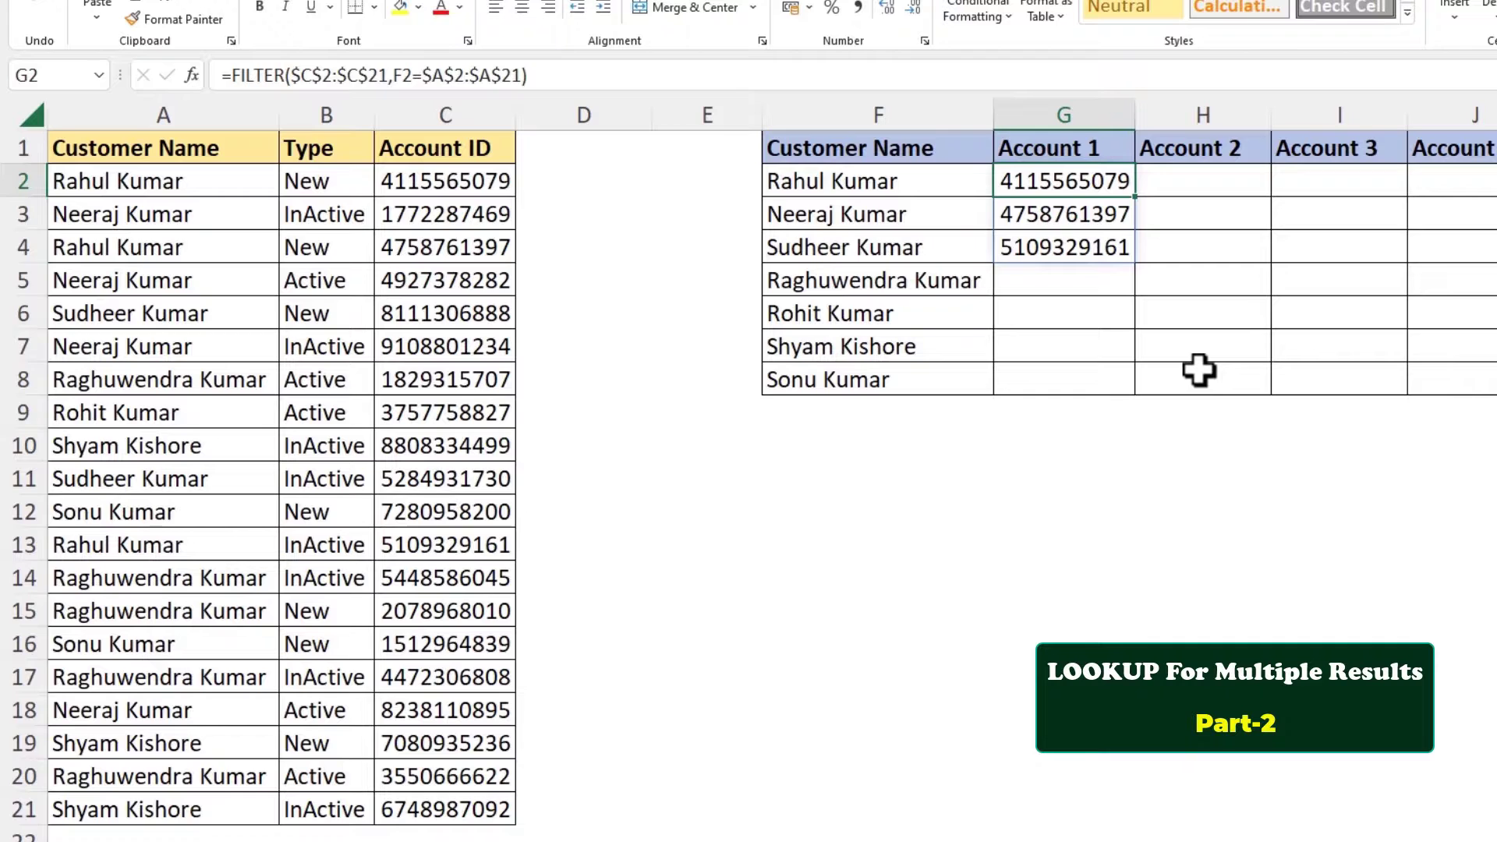
key(F2)
click(1011, 181)
text(tr)
key(Tab)
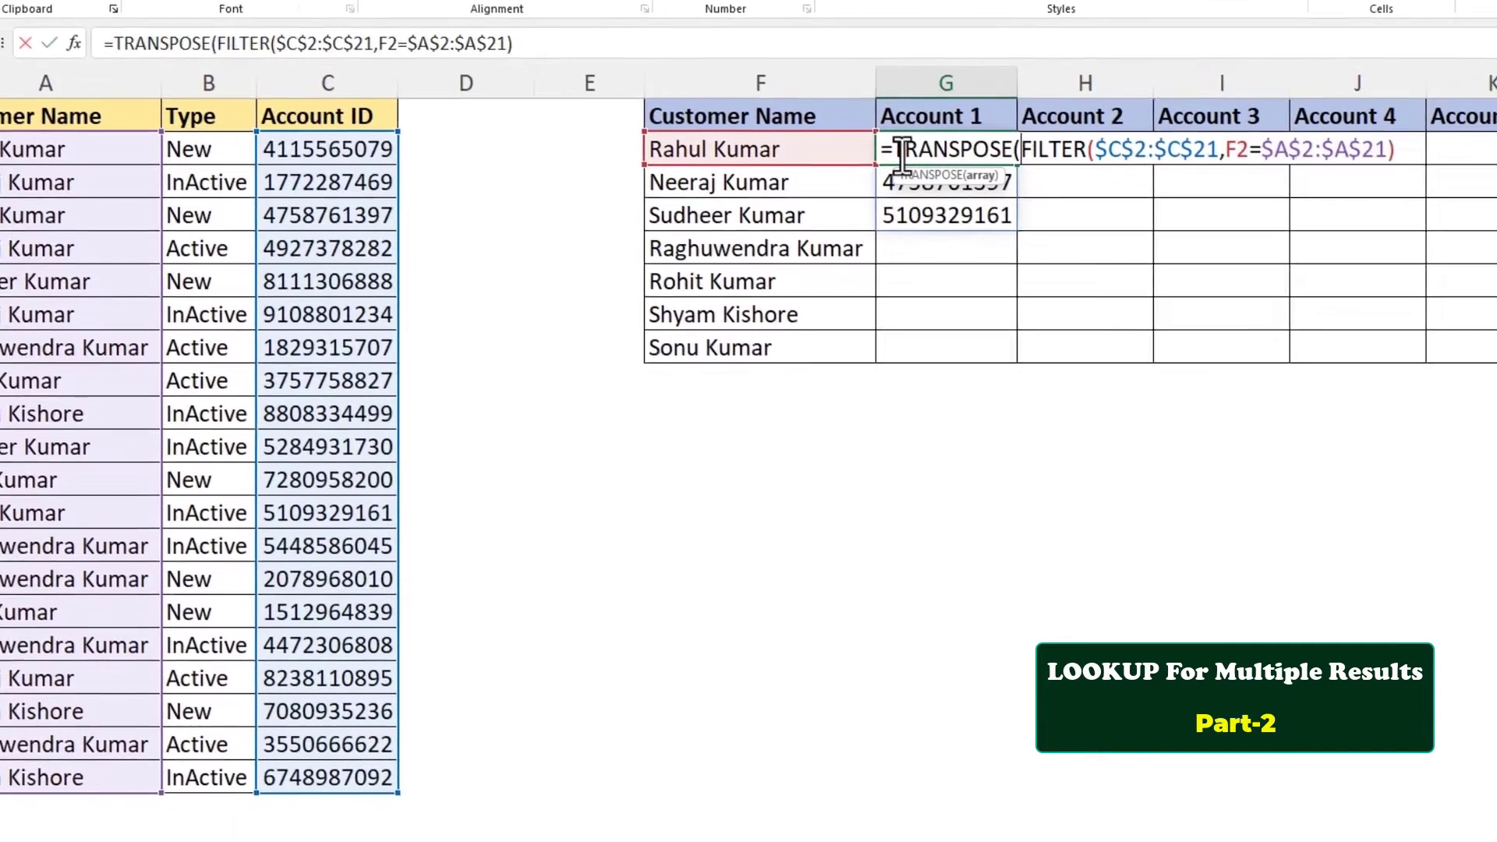
key(Return)
key(Return)
Step: Fill the TRANSPOSE formula from G2 down to G8 and autofit columns G to K
drag(922, 134, 936, 336)
drag(888, 54, 1419, 54)
double_click(1472, 54)
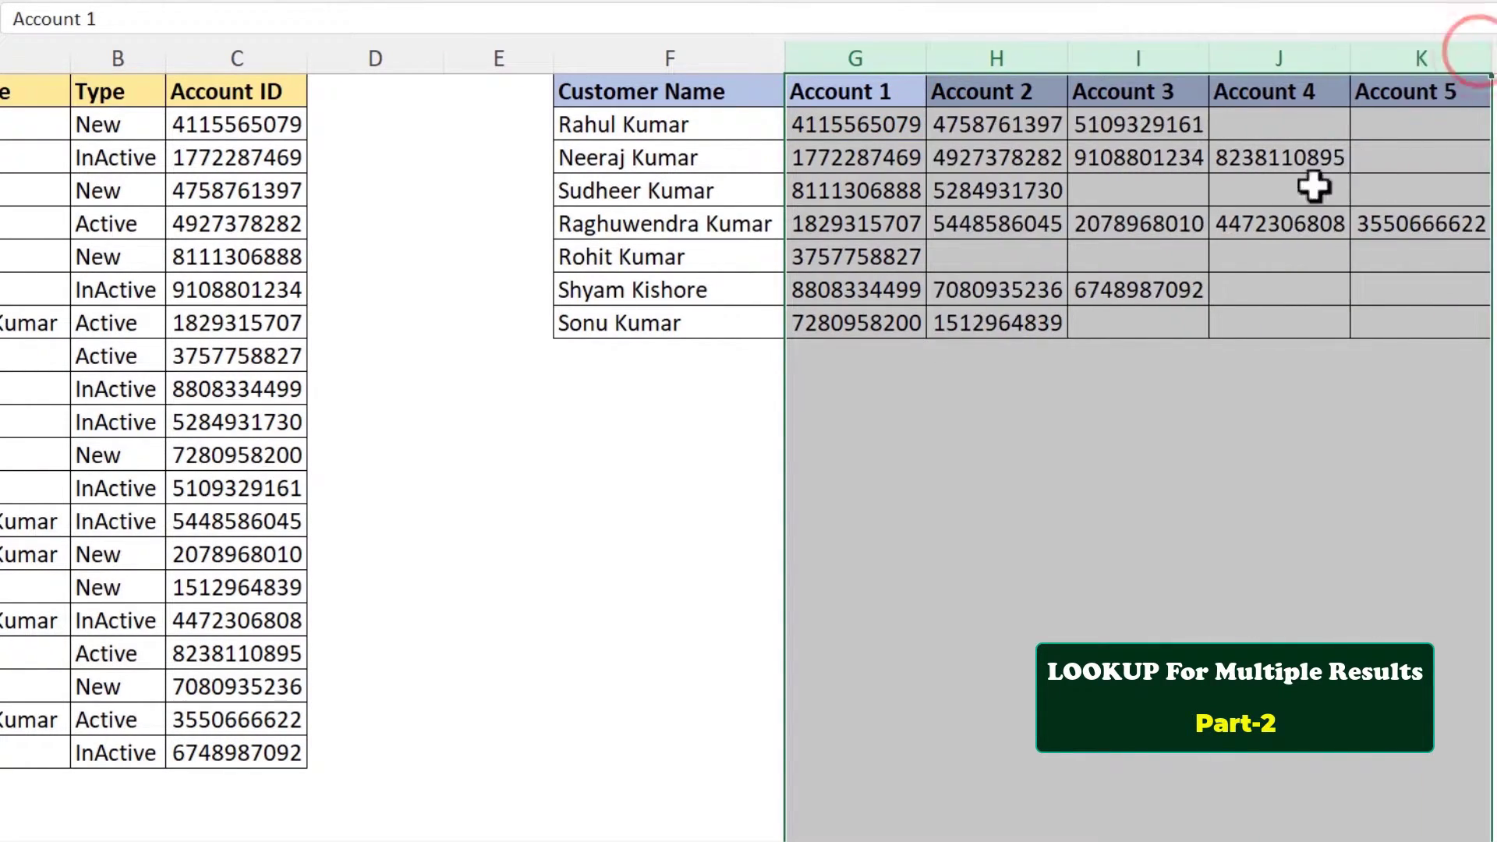
click(1276, 190)
click(824, 103)
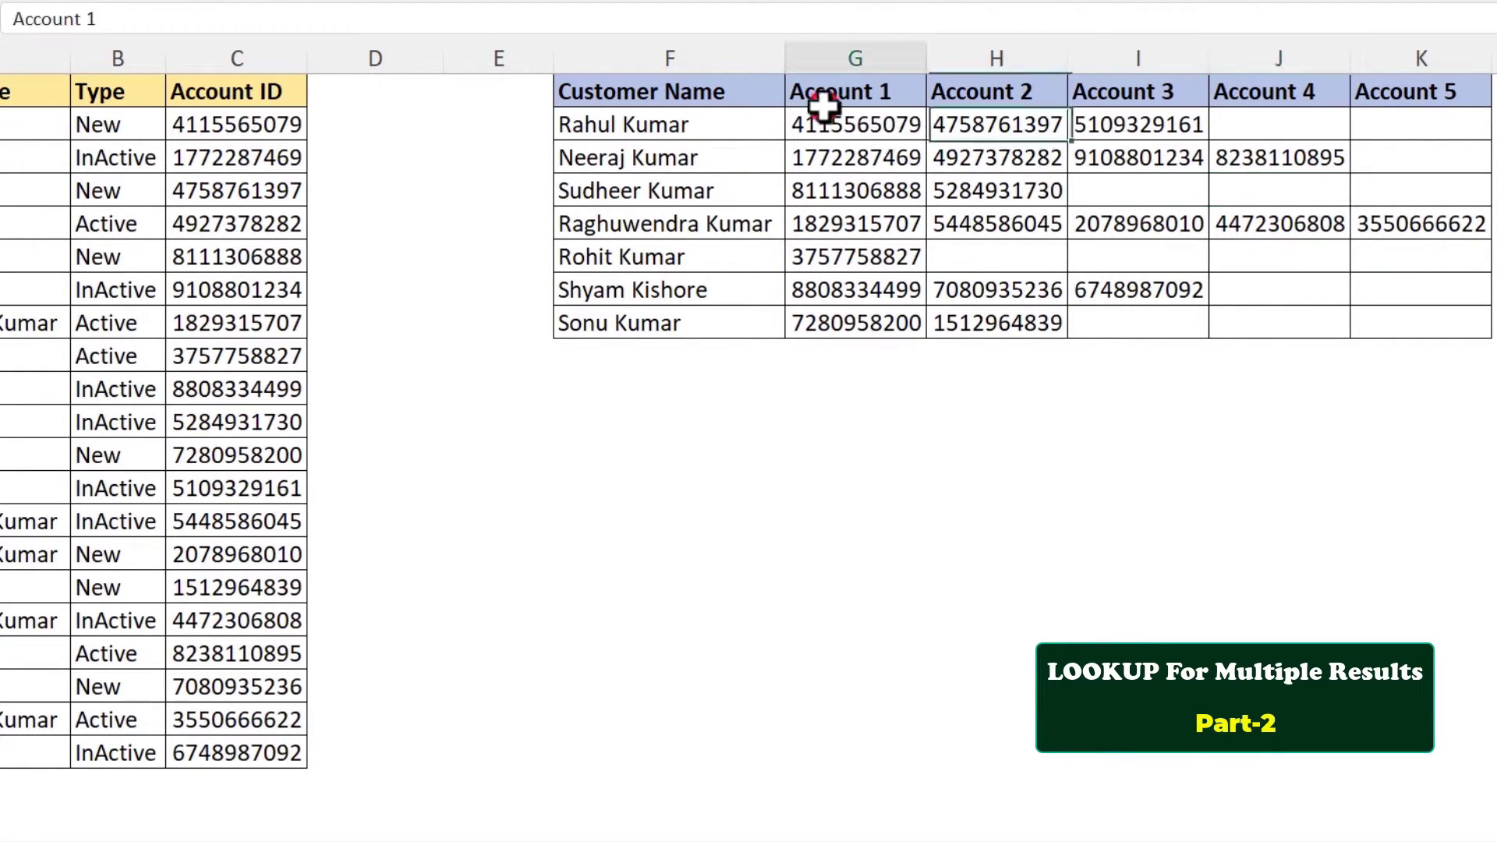
click(831, 131)
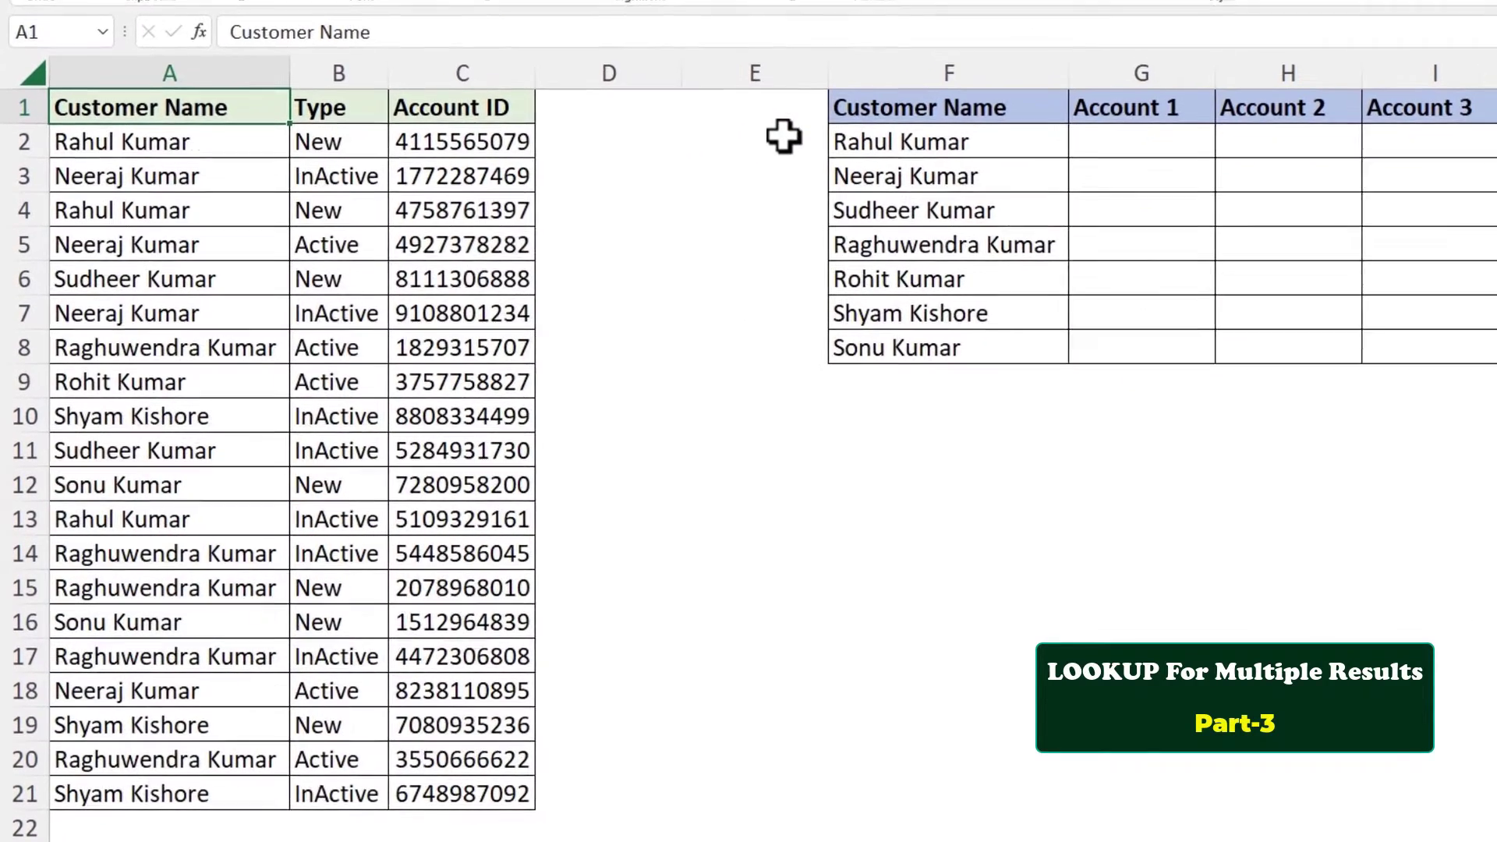
Step: On sheet EX3, begin an IF formula in E2 with the logical test $F2=$A$2:$A$21
click(591, 240)
text(=if)
key(Tab)
click(939, 131)
key(F4)
key(F4)
key(F4)
text(=IF($F2=)
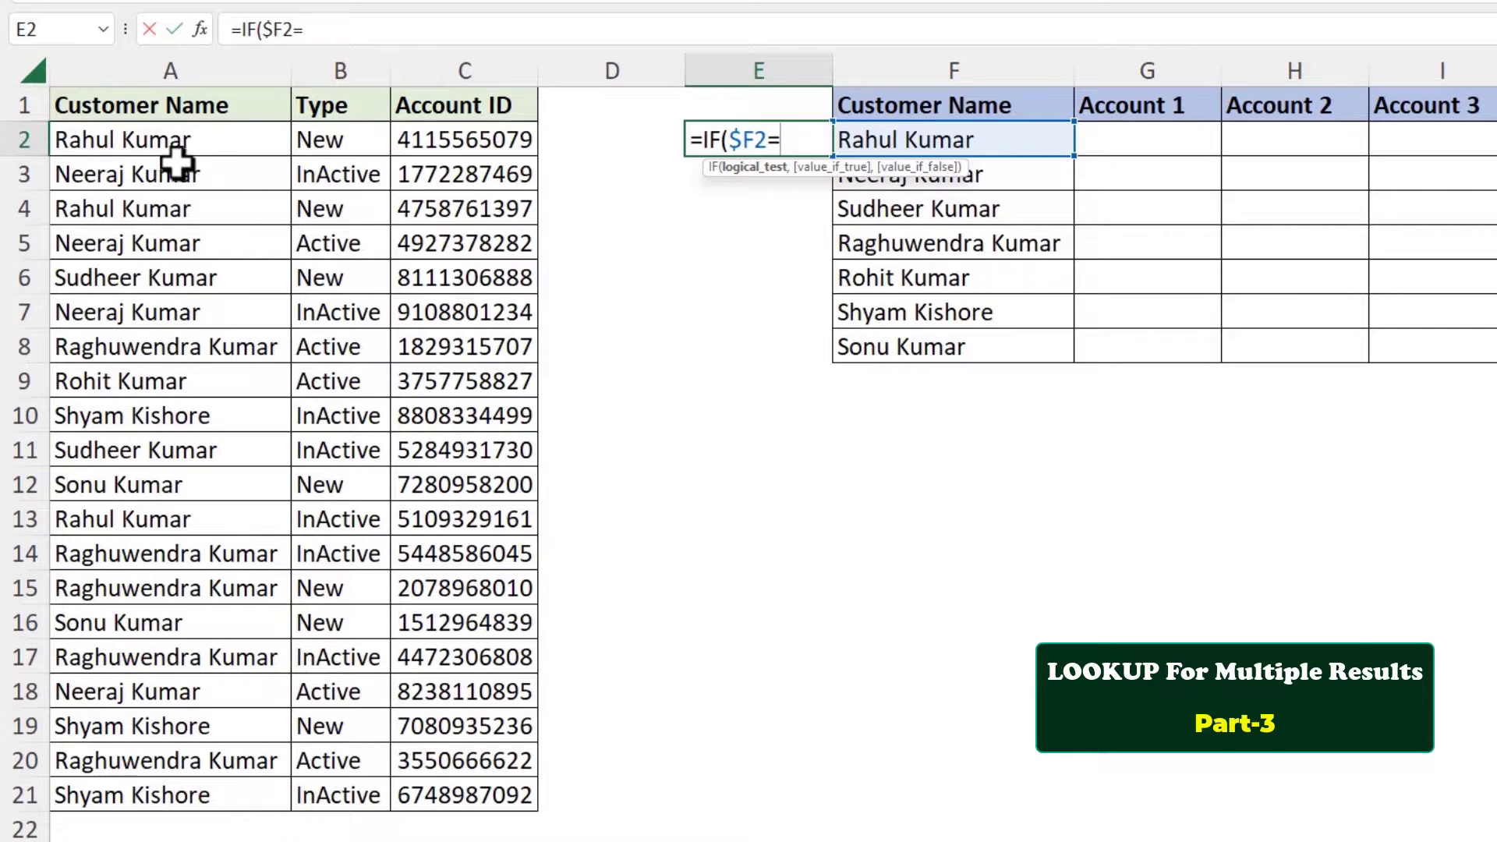
drag(181, 141, 205, 794)
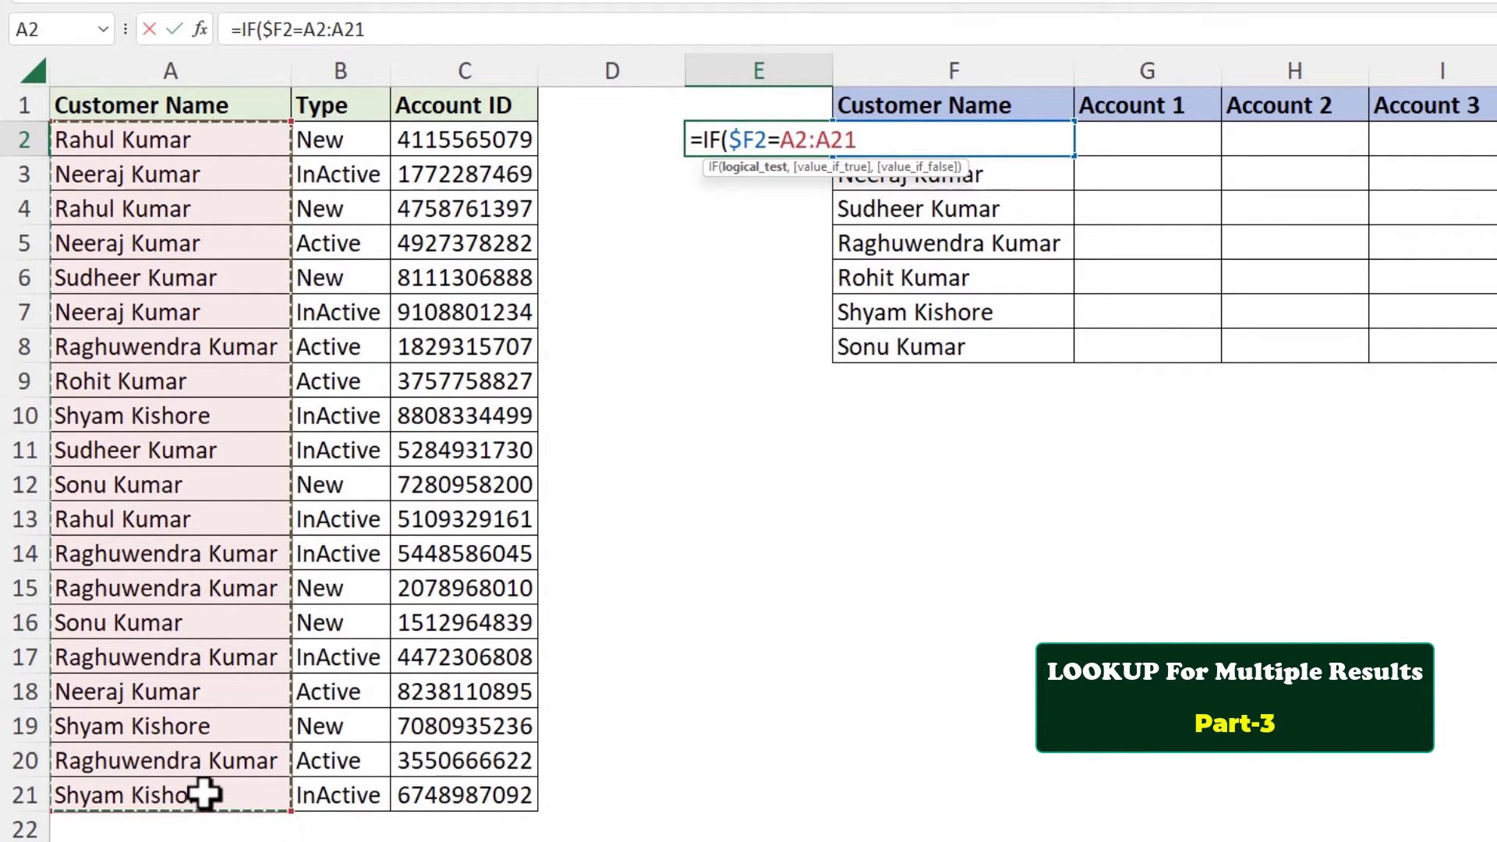
key(F4)
text(,)
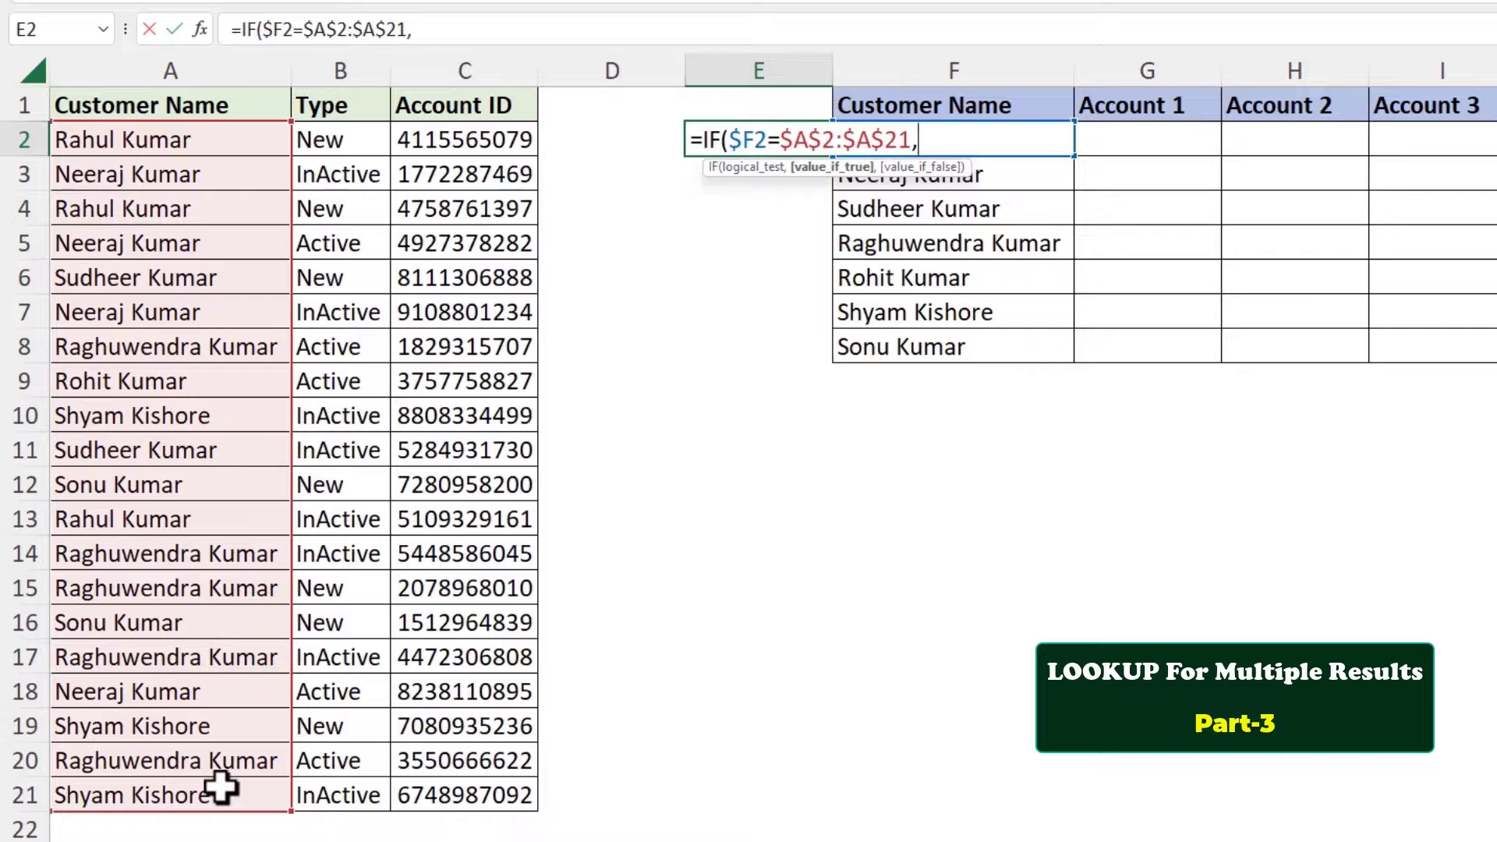
Step: Complete the E2 IF formula, returning $C$2:$C$21 for matches and NA() otherwise
drag(502, 144, 511, 784)
key(F4)
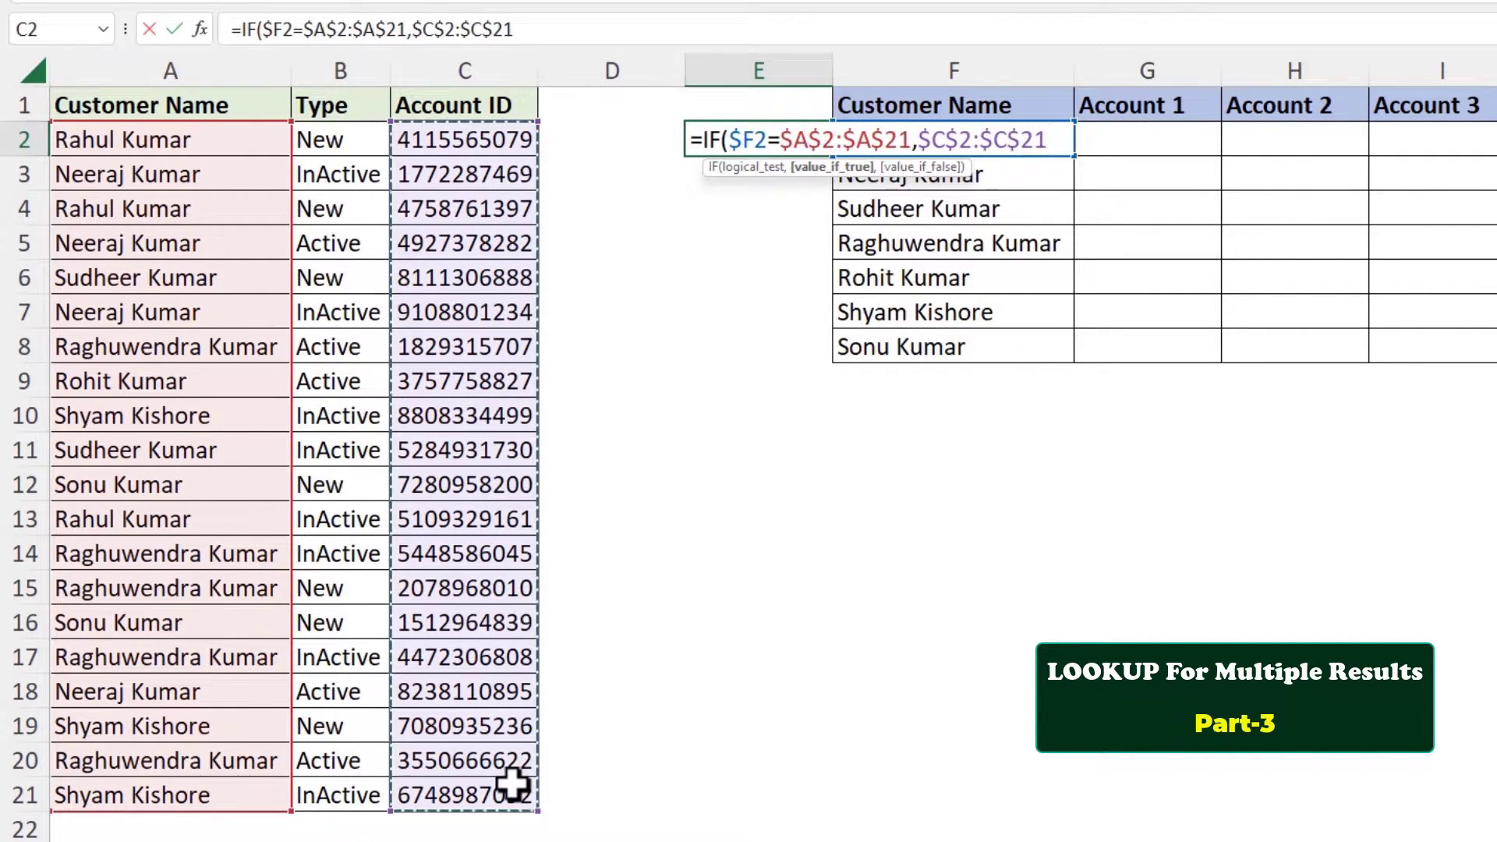
text(,)
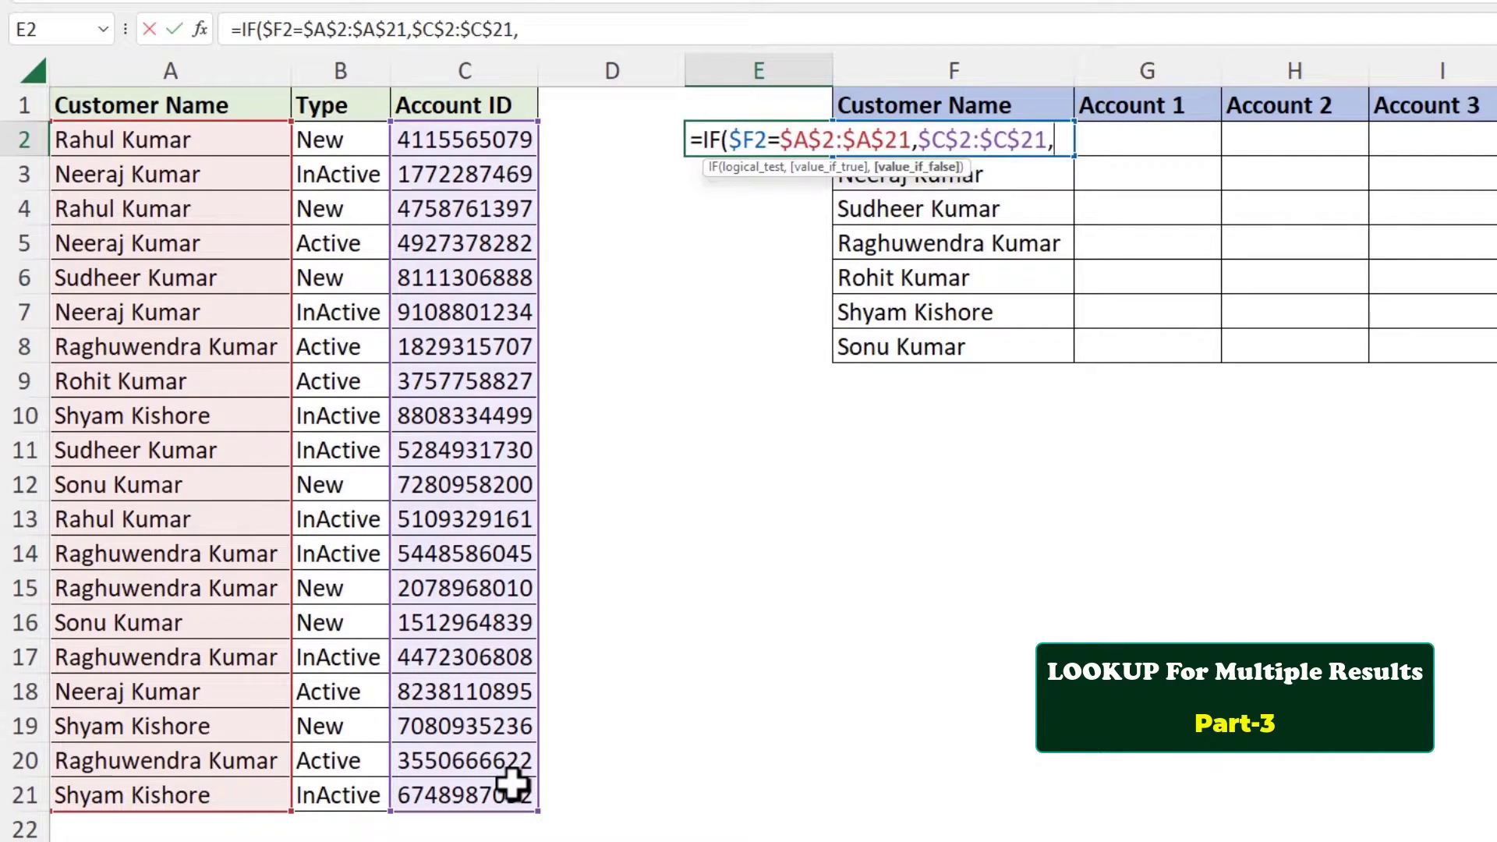
text(na)
key(Tab)
text()))
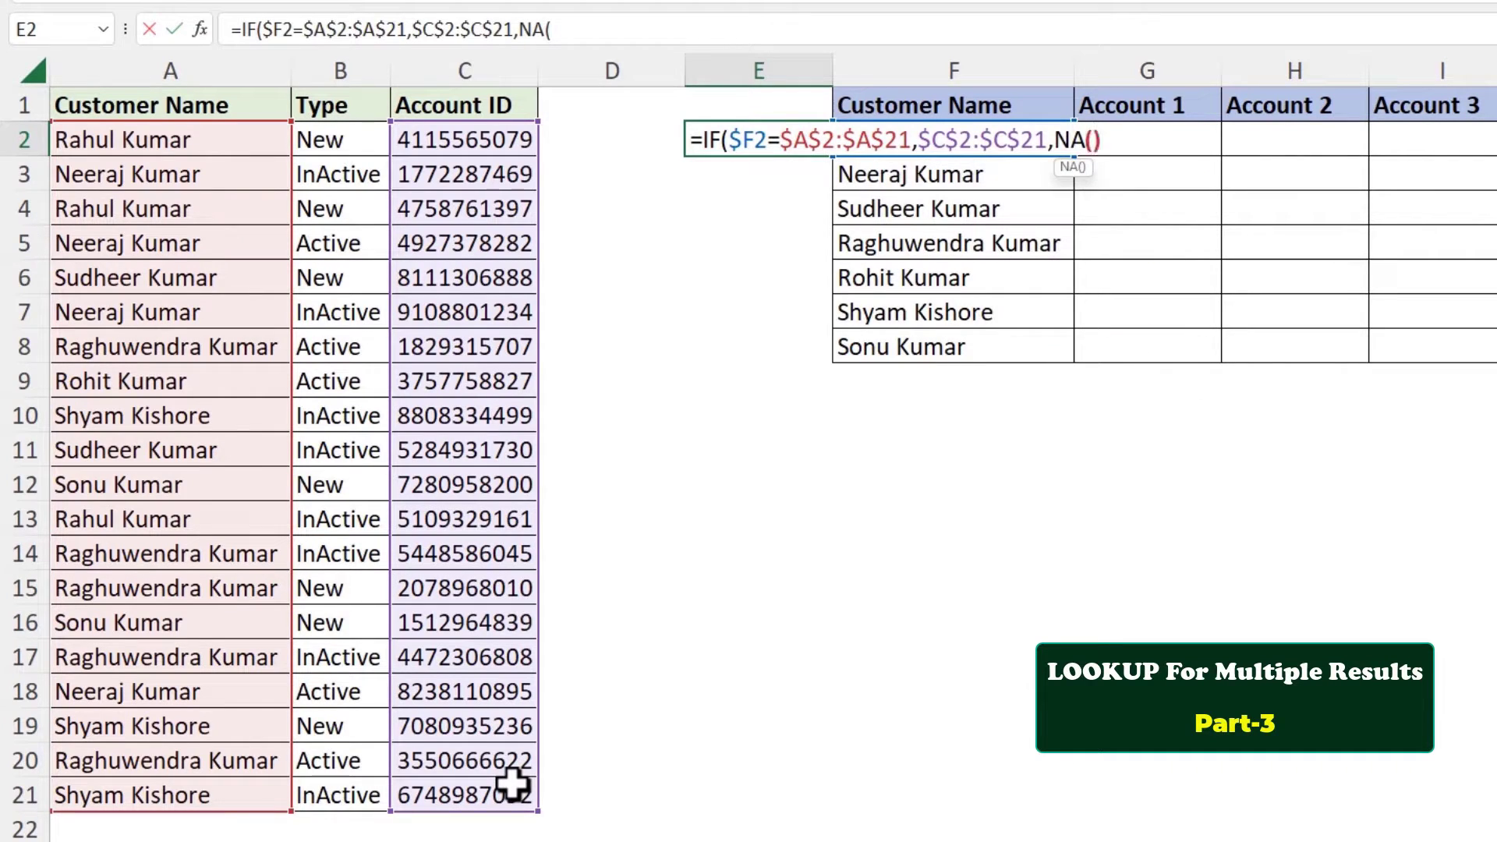
key(Return)
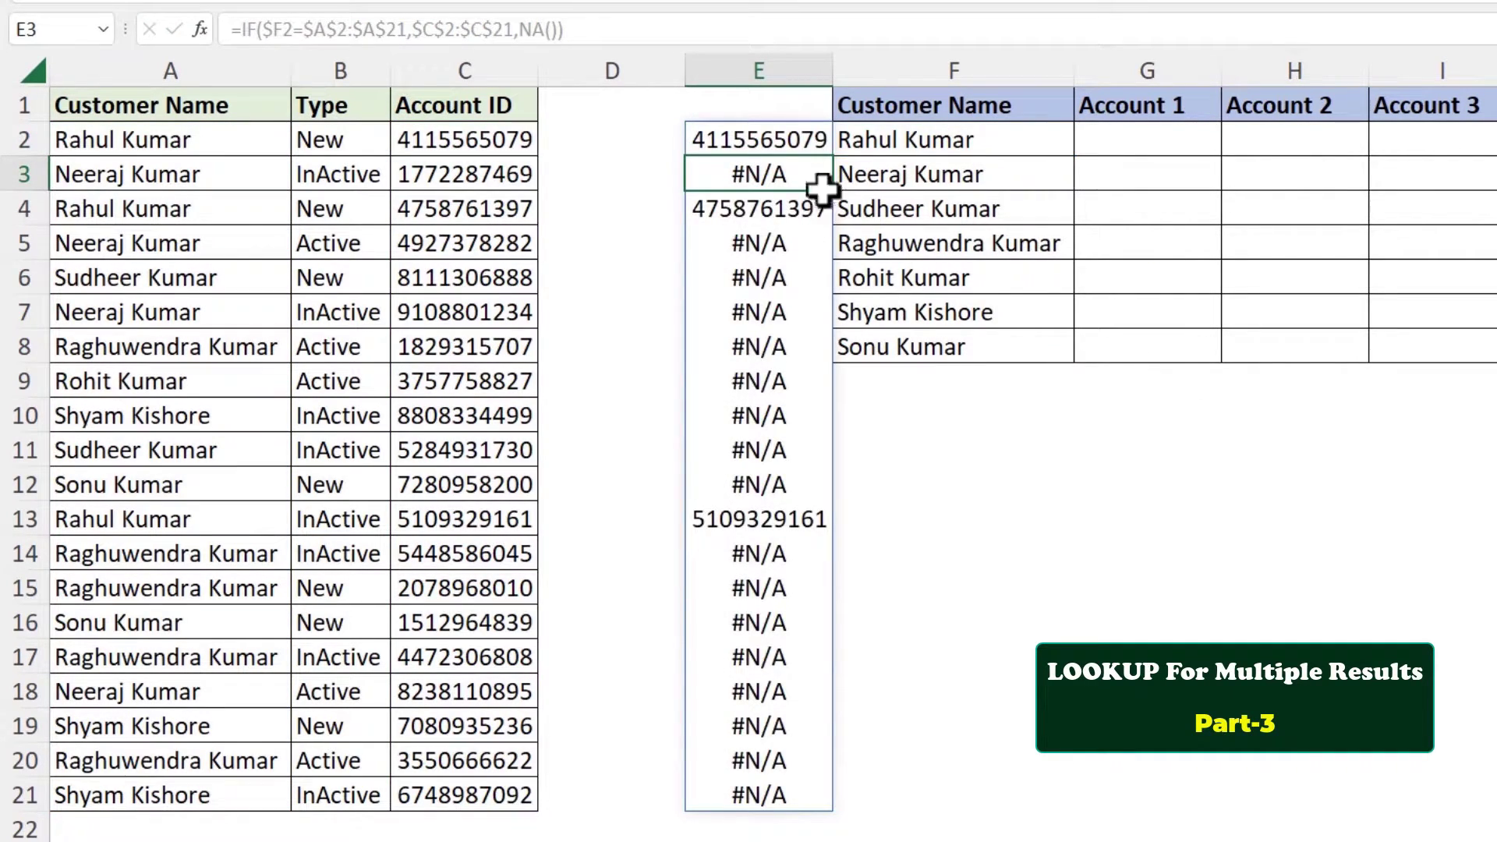
click(816, 138)
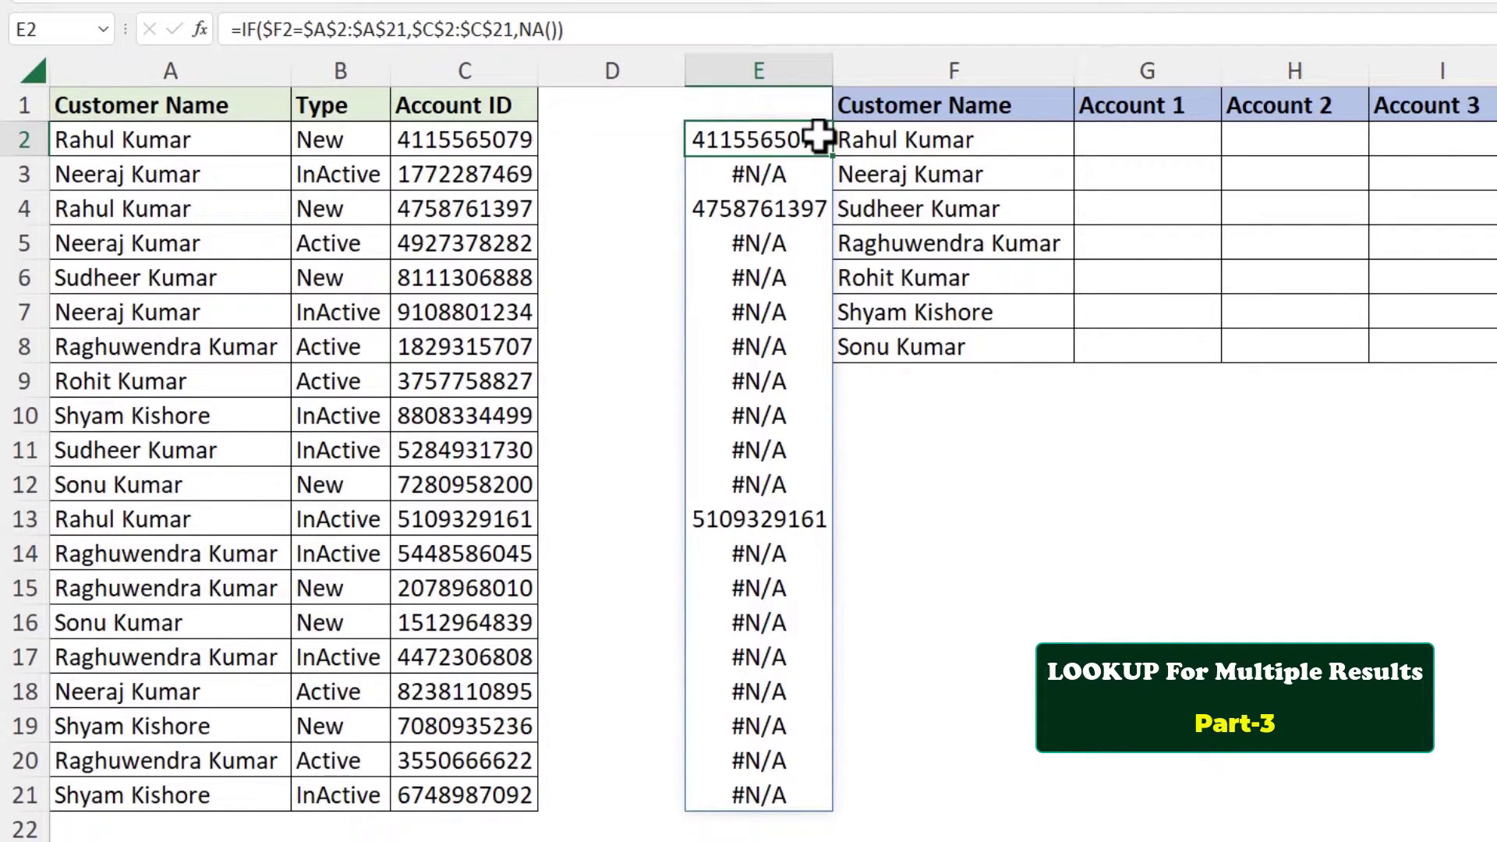
Step: Begin an AGGREGATE formula in G2 with function number 14 (LARGE) and option 6 to ignore error values
click(1131, 141)
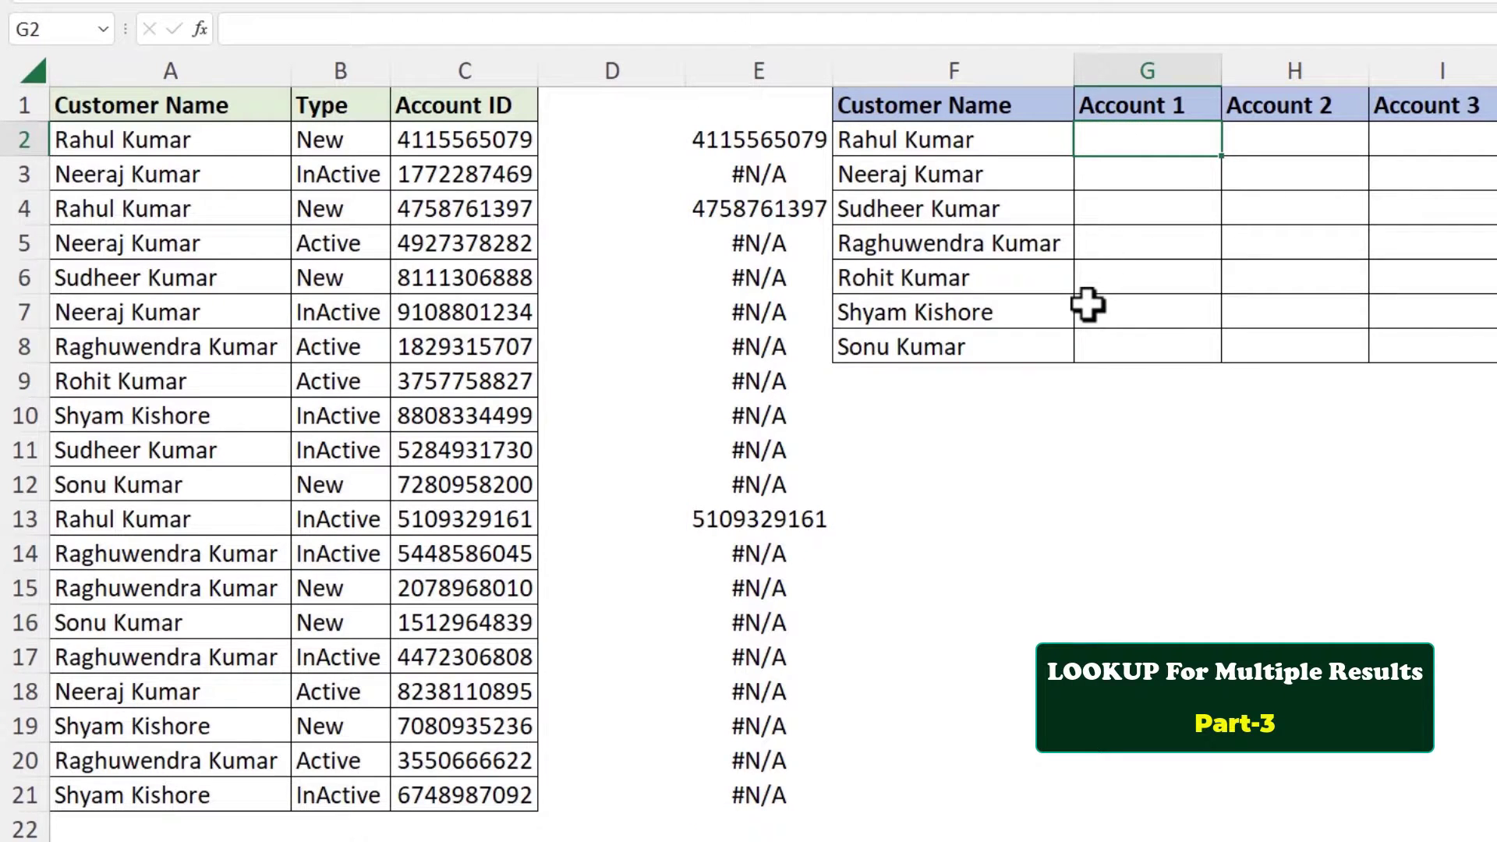
text(=ag)
key(Tab)
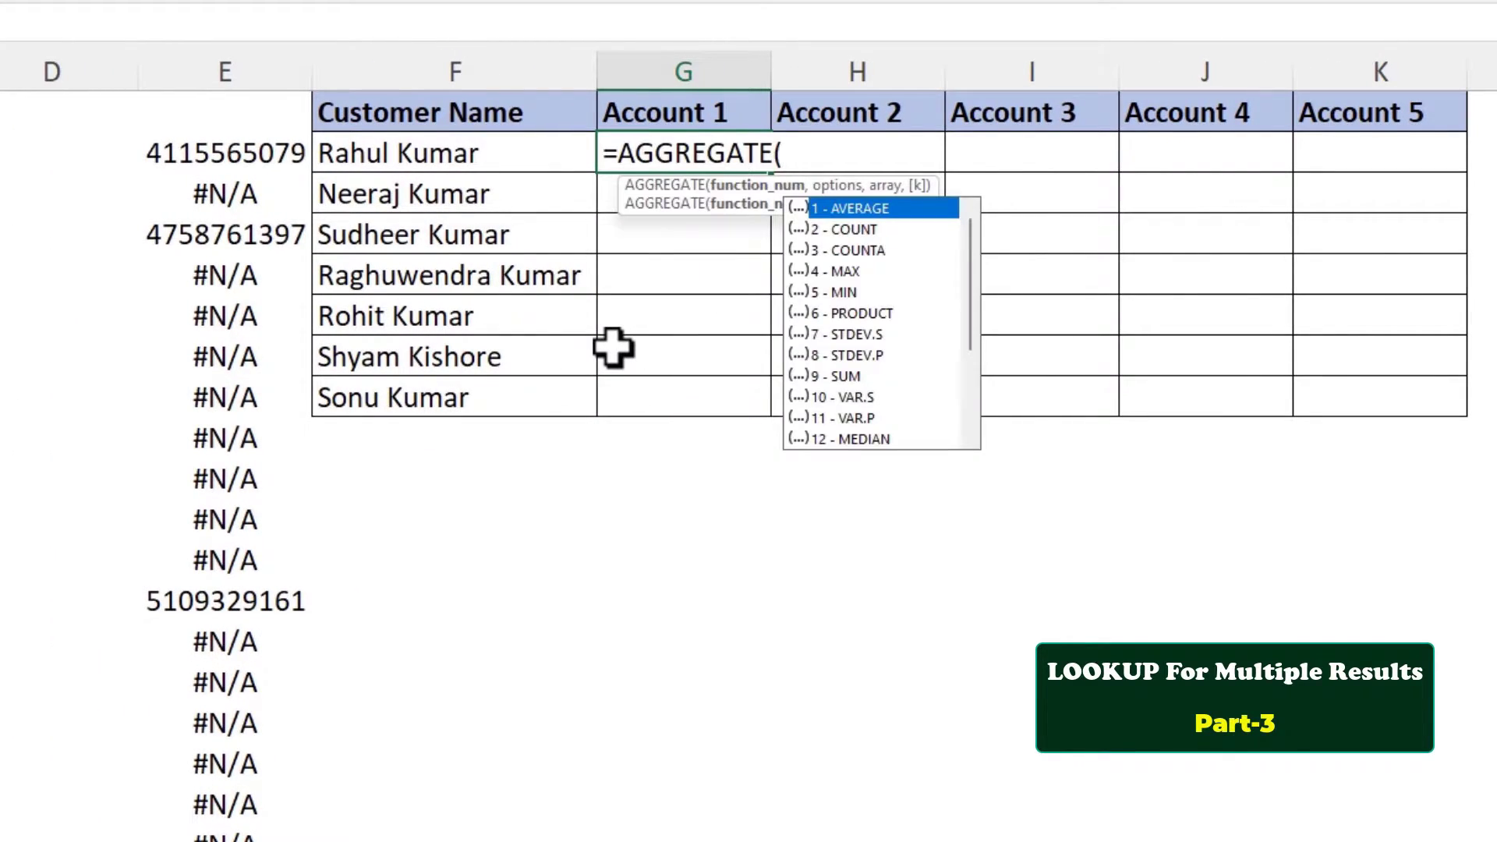
text(14)
drag(980, 281, 975, 334)
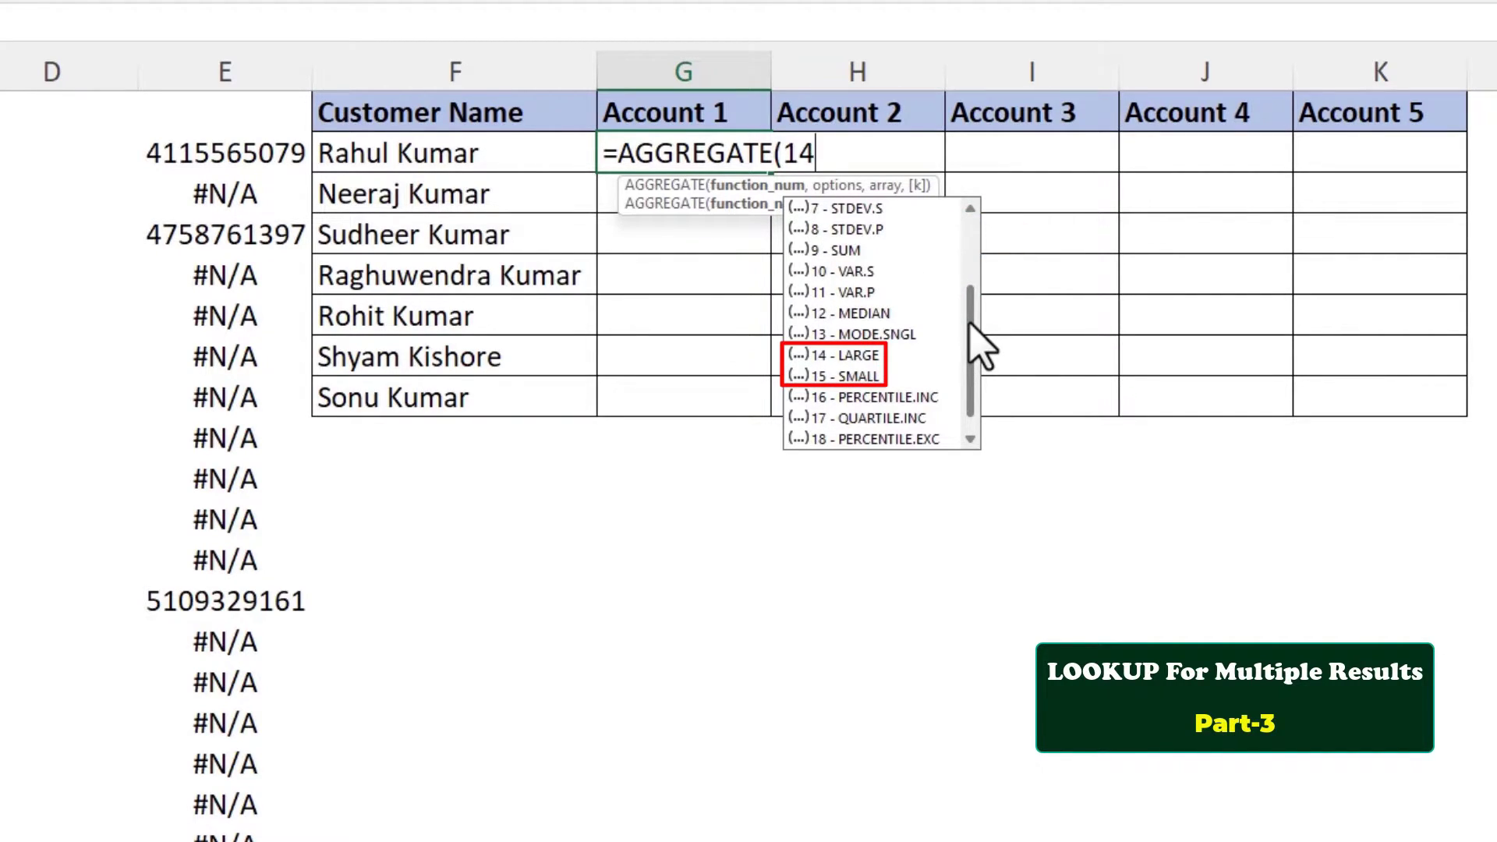
text(,)
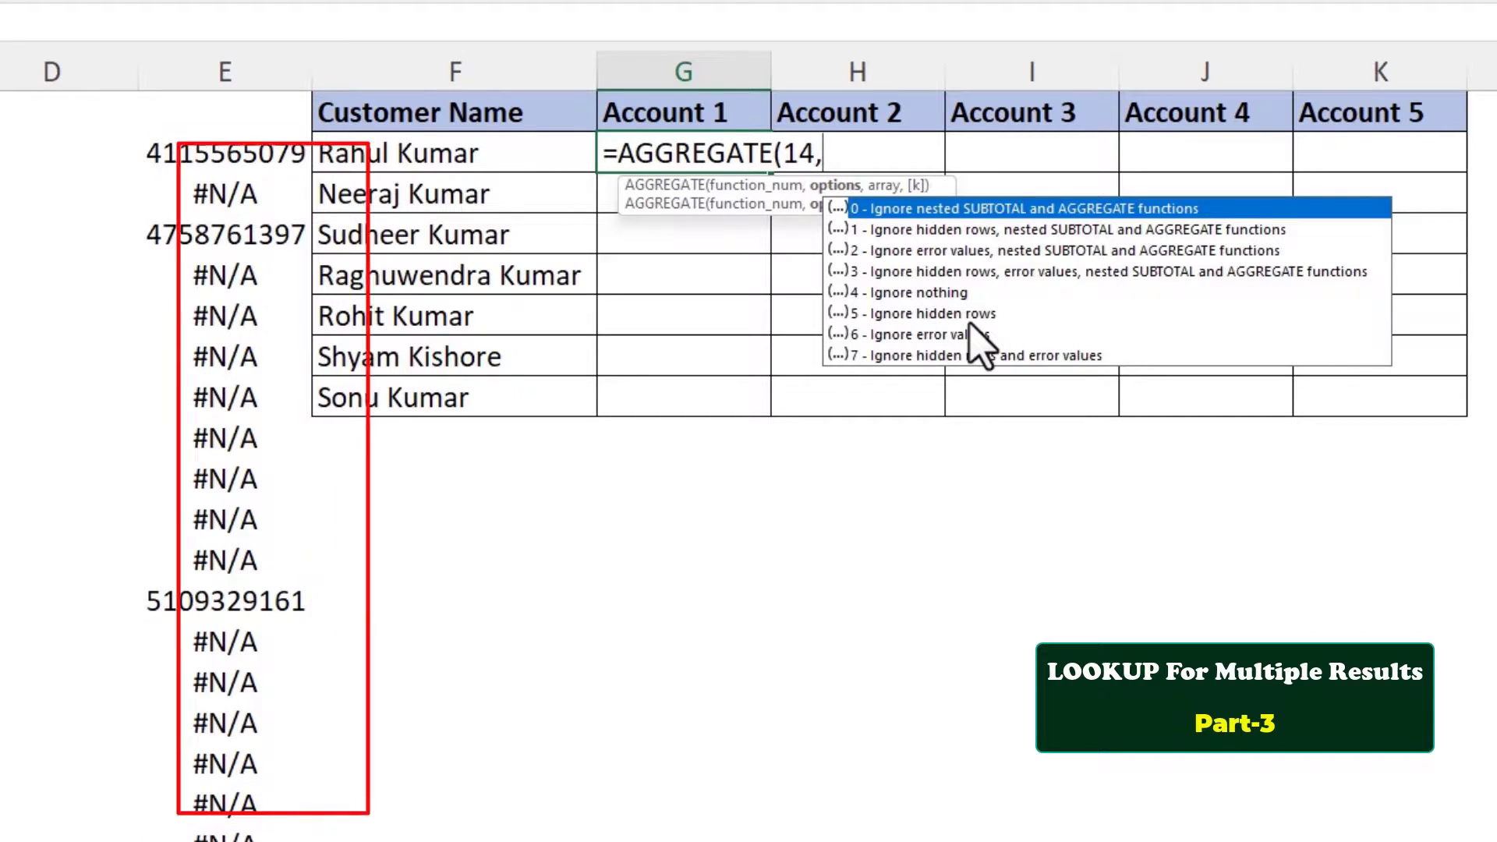
text(6)
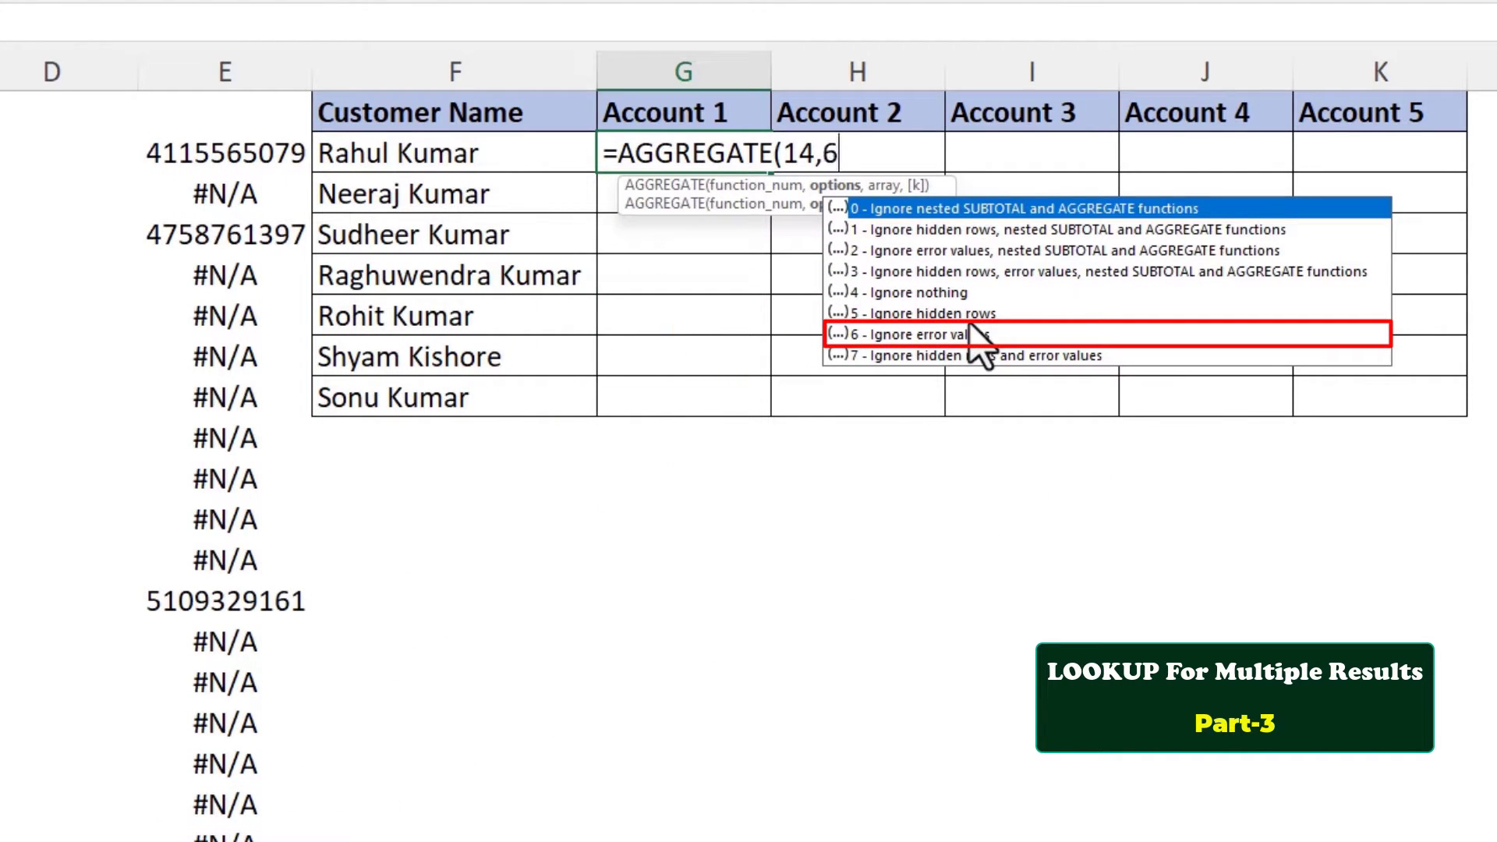
Step: Complete the G2 AGGREGATE formula with the spilled range E2# as the array and 1 as k
text(,)
drag(169, 141, 183, 838)
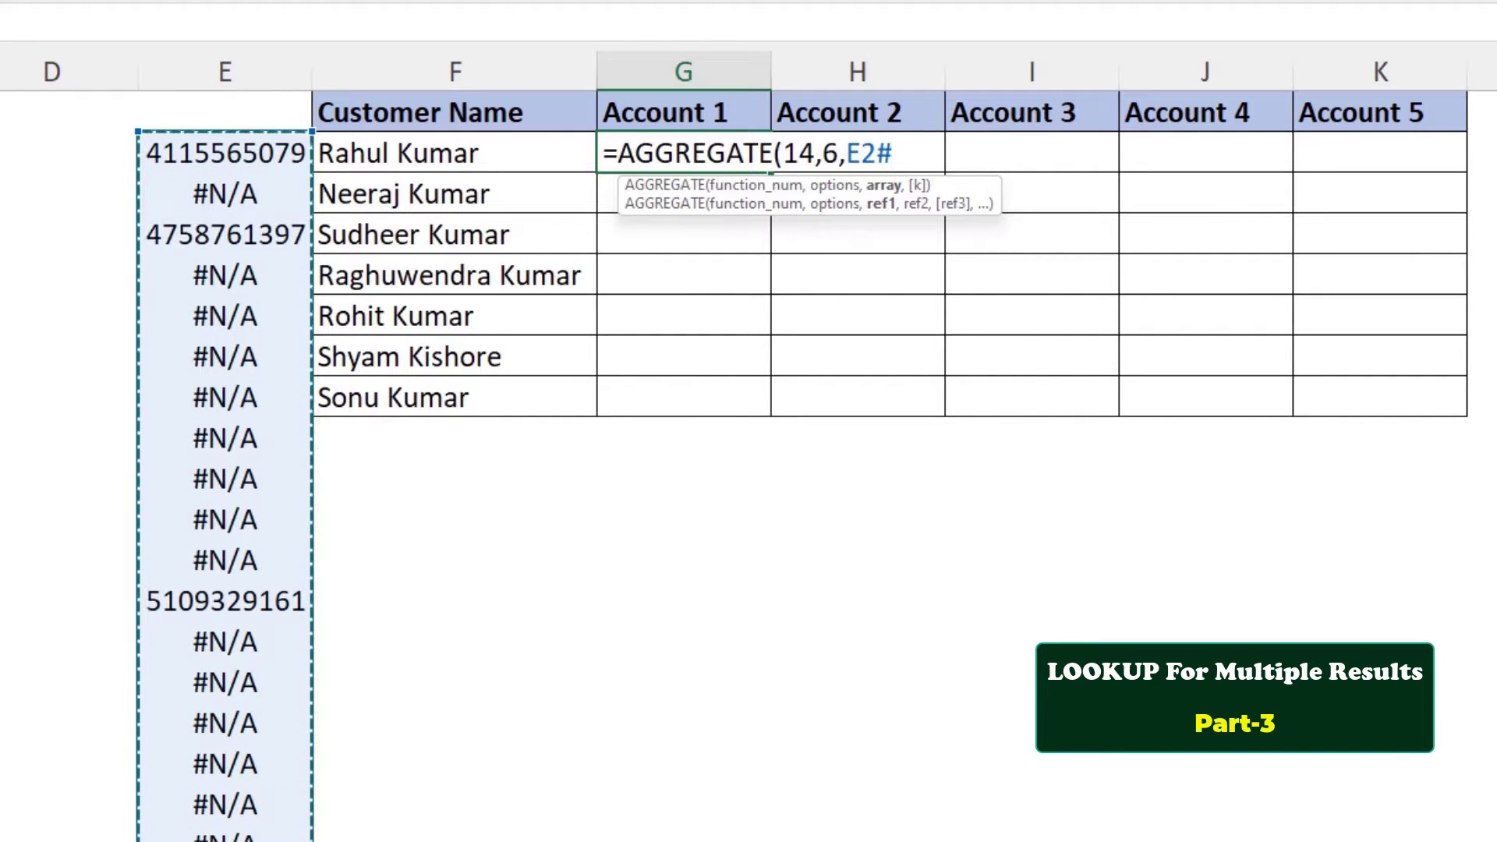
text(,)
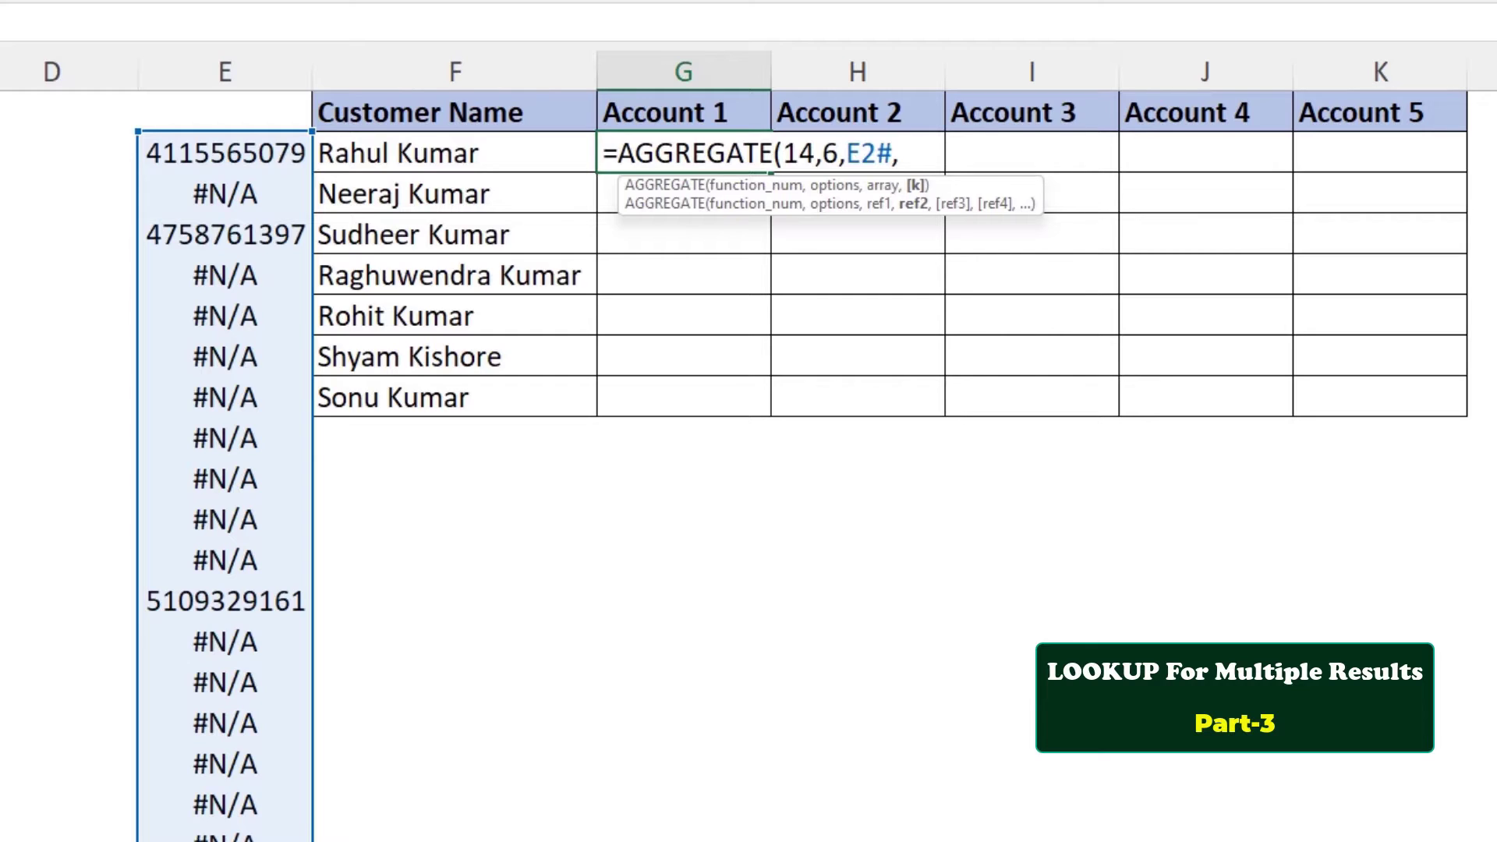
text(1))
key(Return)
key(Up)
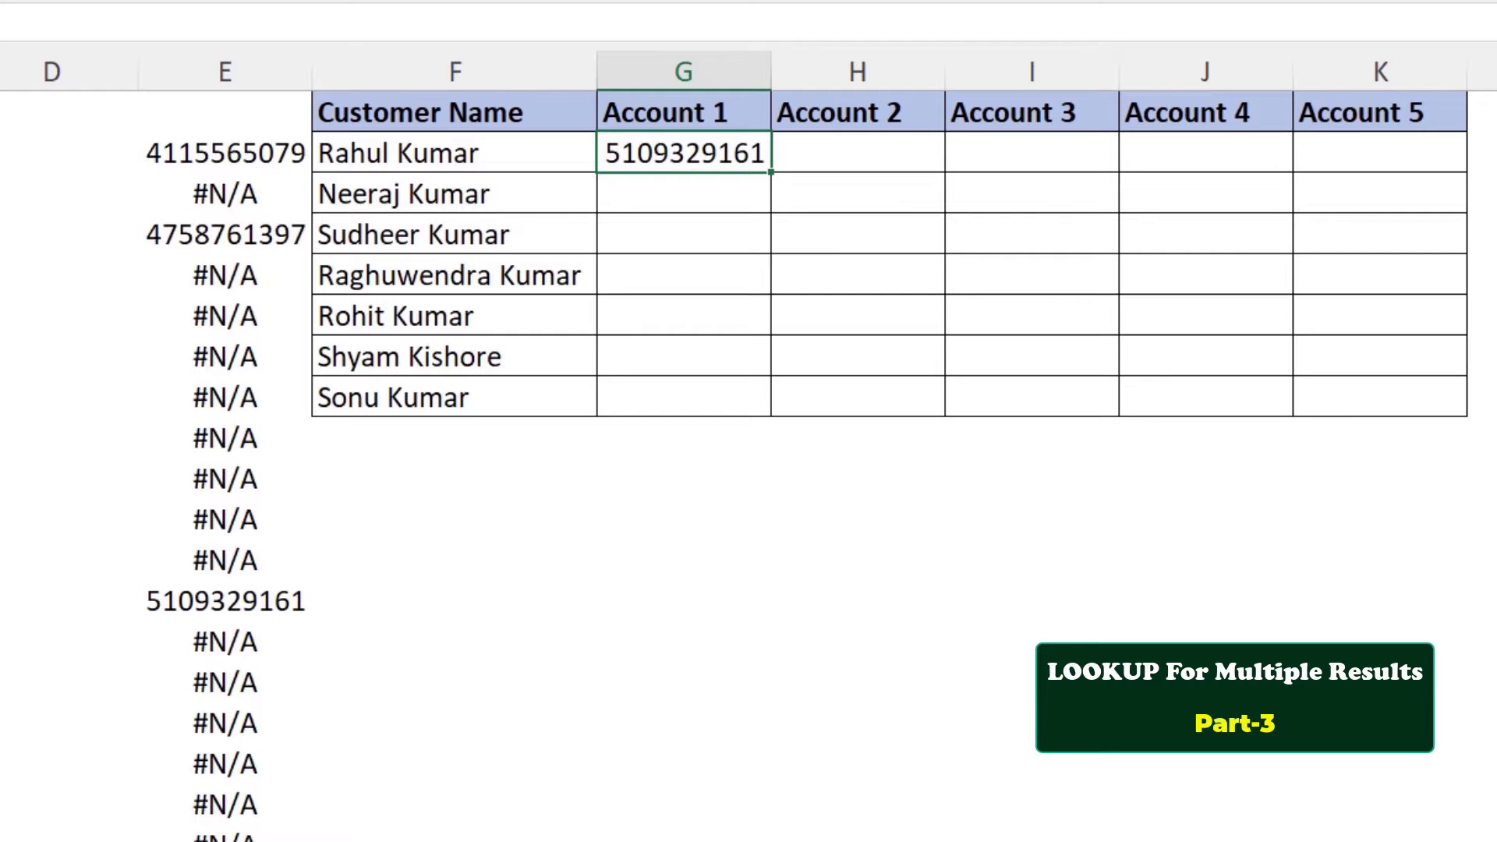
Step: Try 2 and 3 as the k argument of the AGGREGATE formula in G2
key(F2)
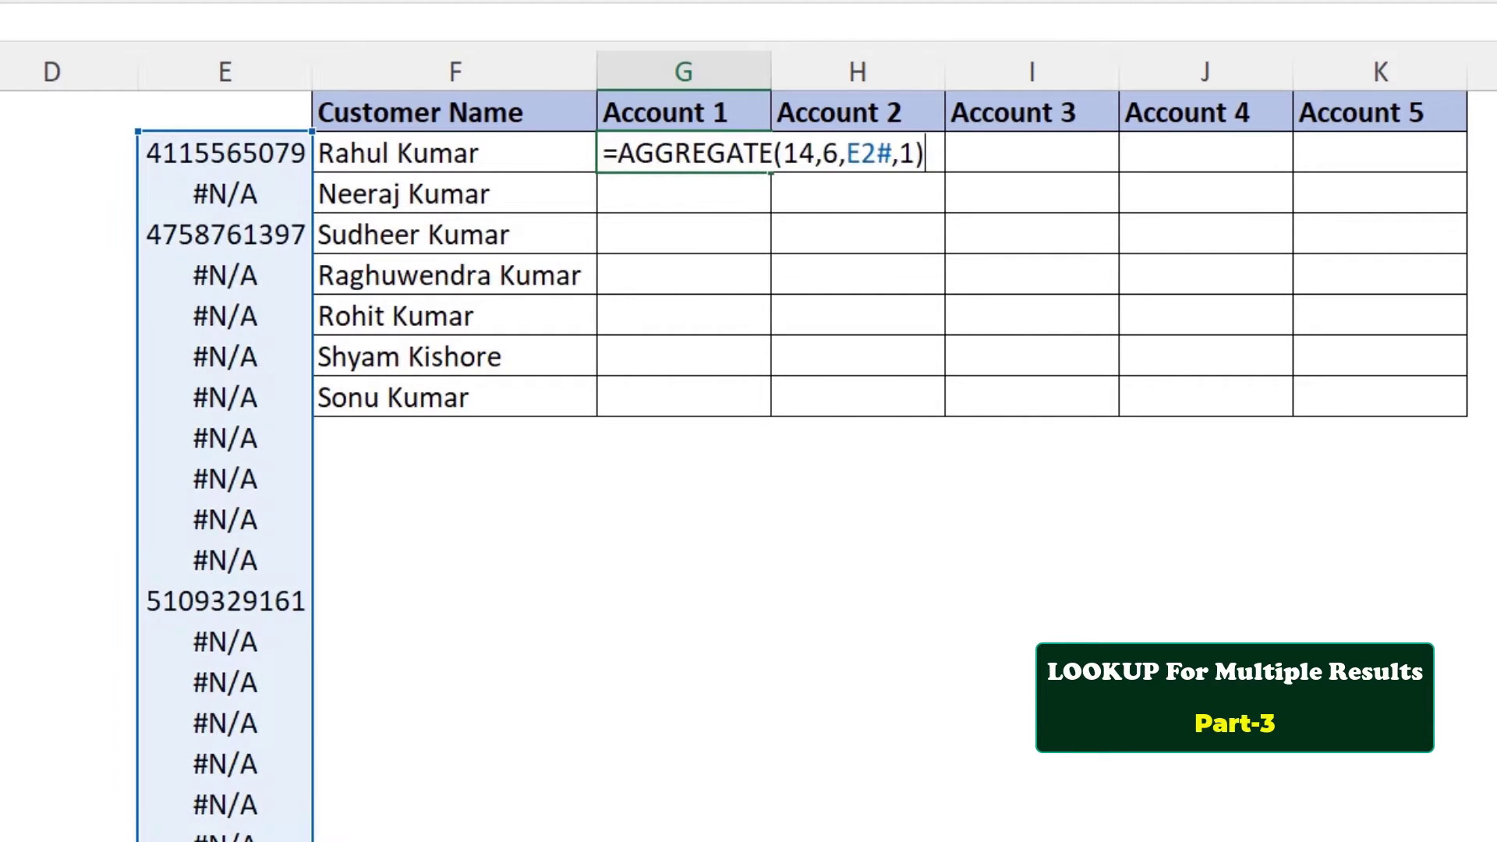
key(Left)
key(shift+Left)
text(2)
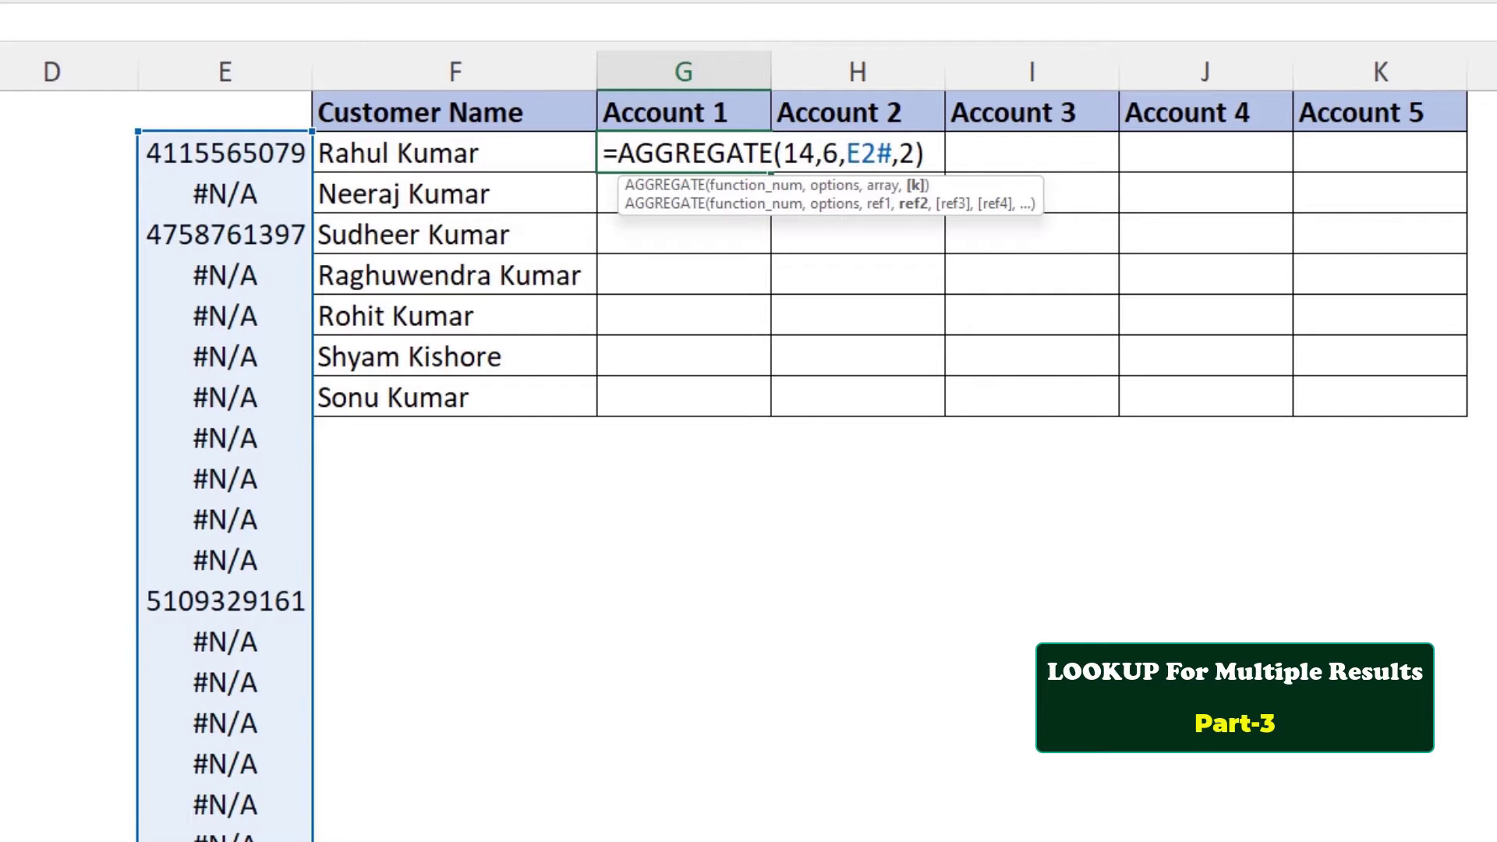
key(shift+Left)
text(3)
key(Return)
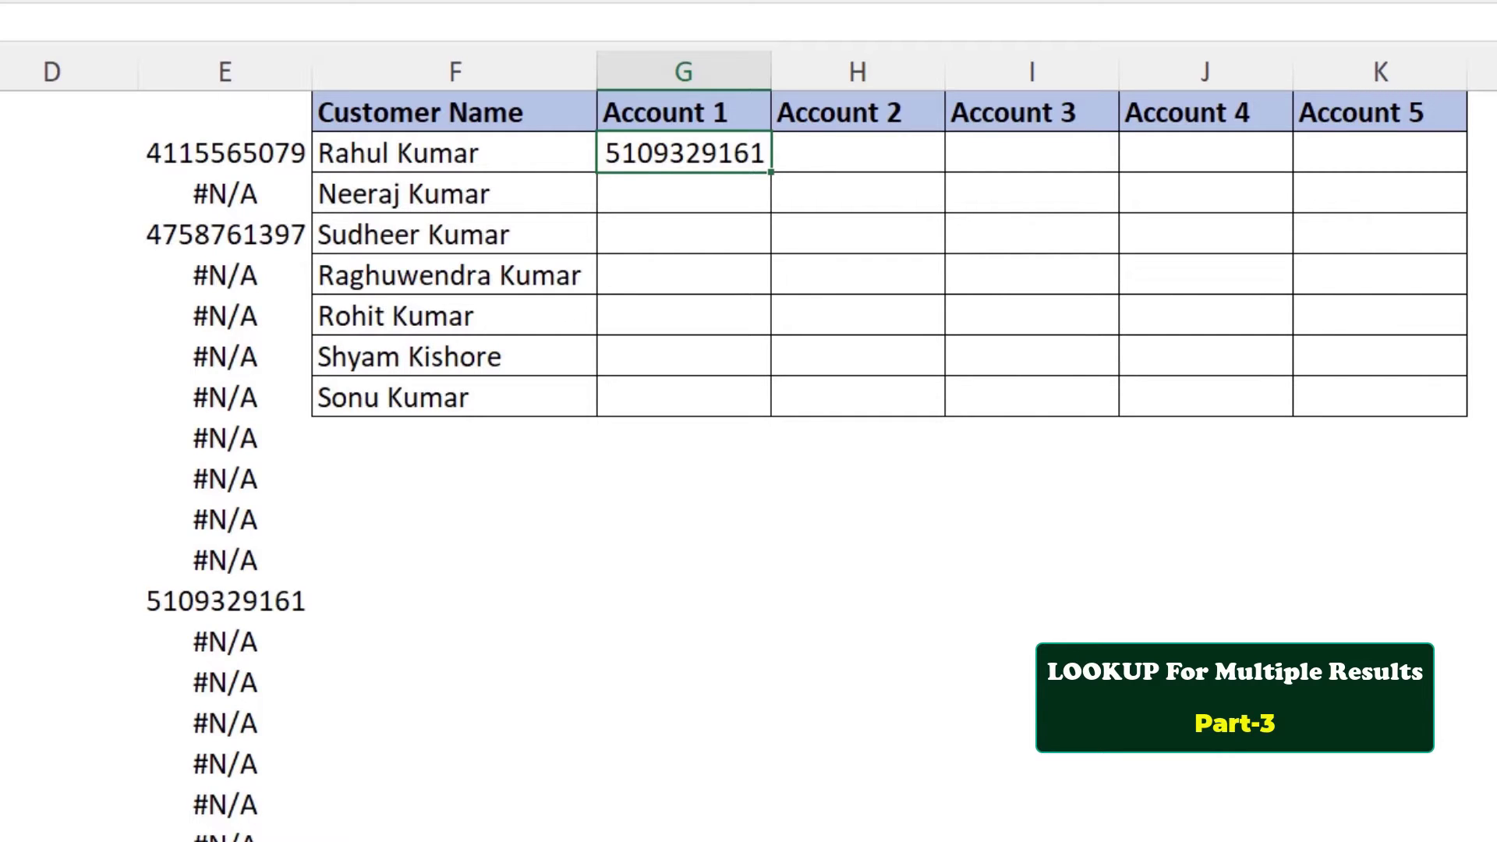
Step: Copy the IF expression from E2 and substitute it for the E2# reference in the G2 AGGREGATE formula
click(223, 160)
click(482, 172)
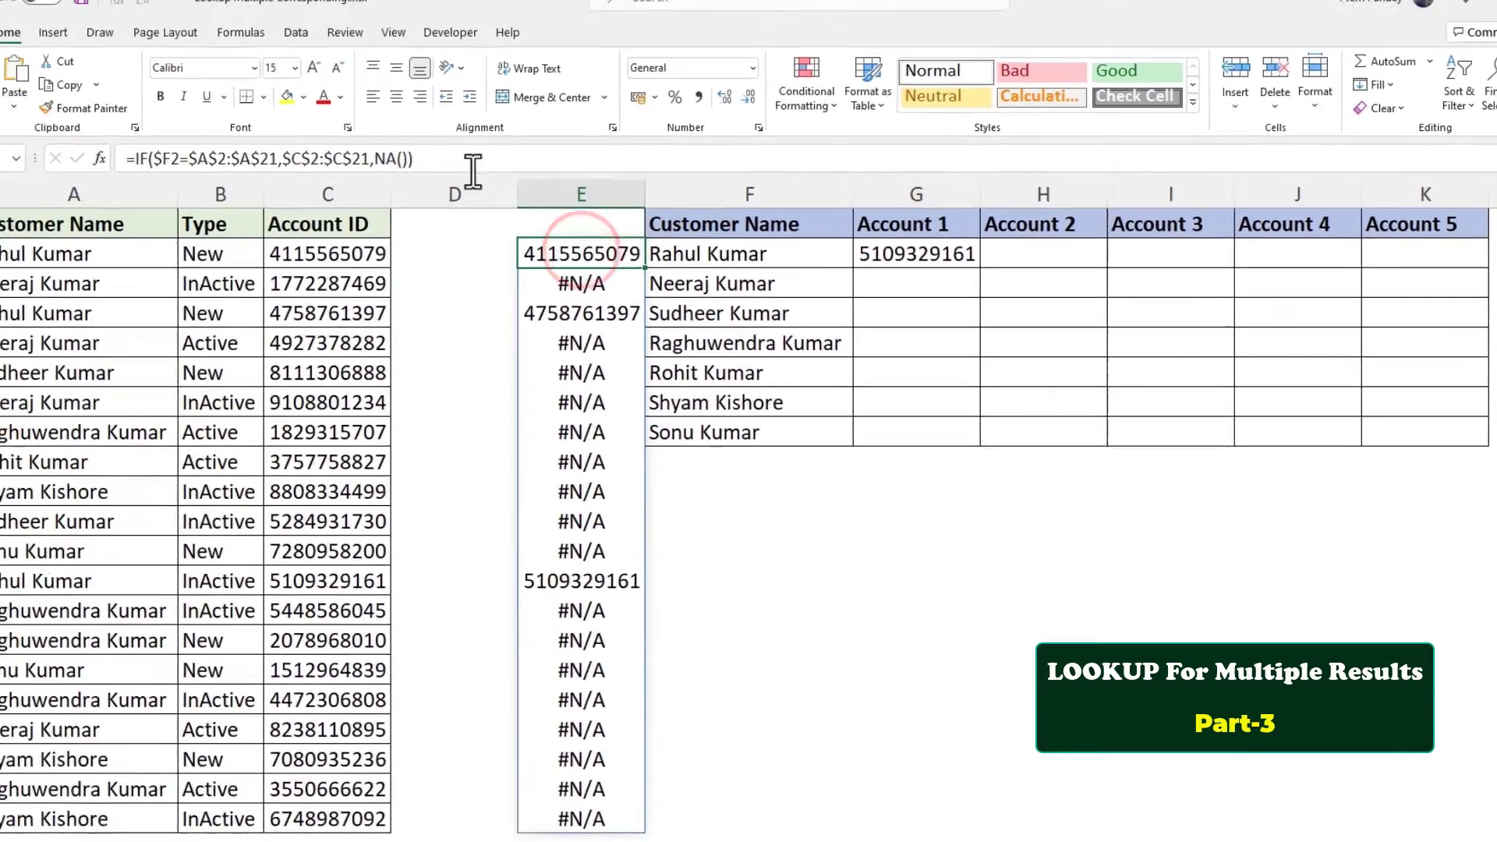
drag(465, 175, 200, 174)
right_click(269, 176)
click(318, 208)
key(Escape)
click(970, 273)
double_click(901, 274)
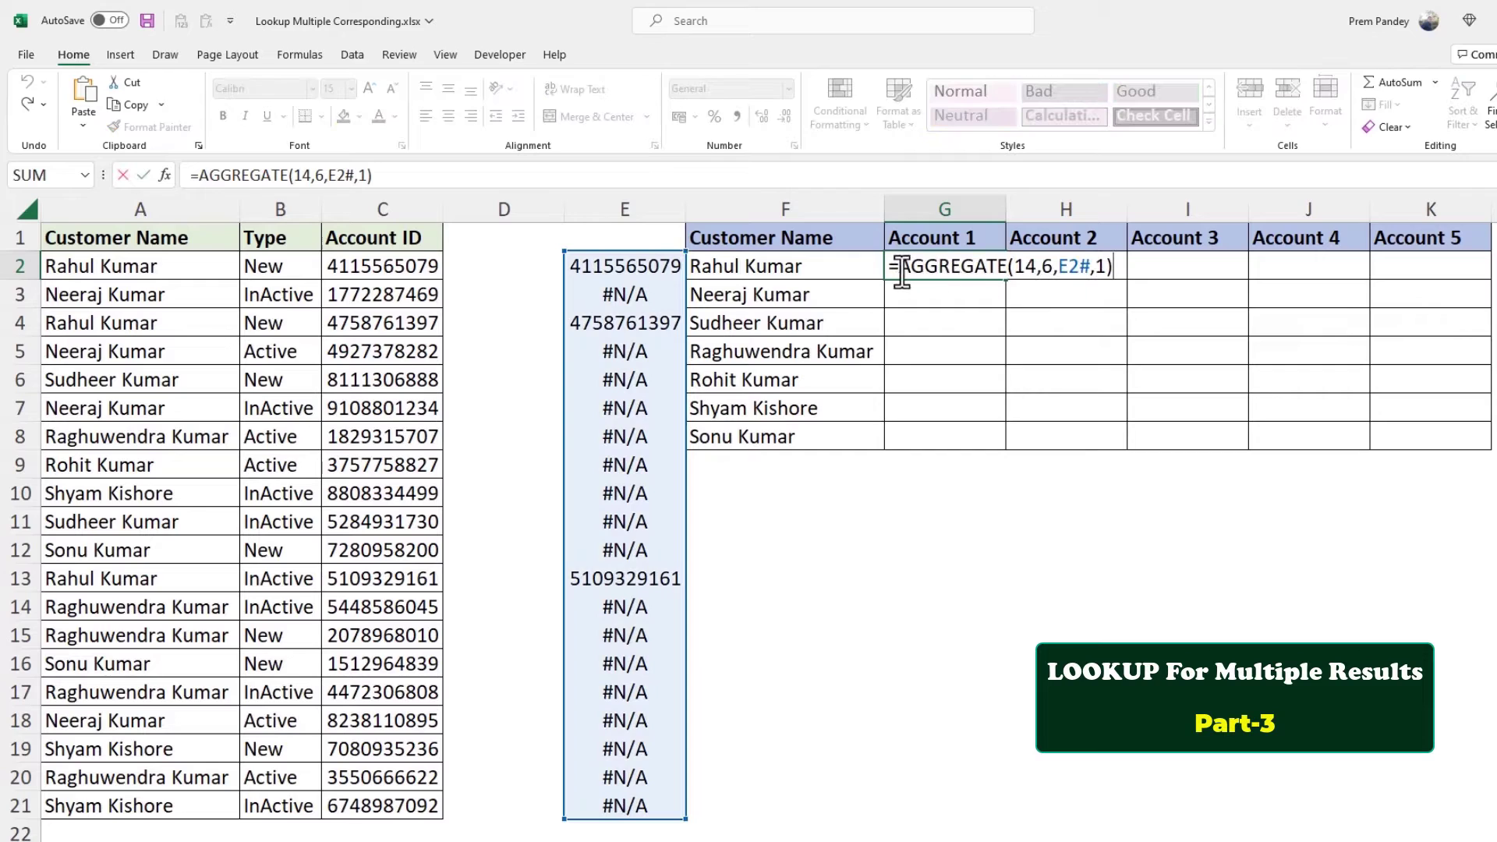
drag(1061, 266, 1090, 267)
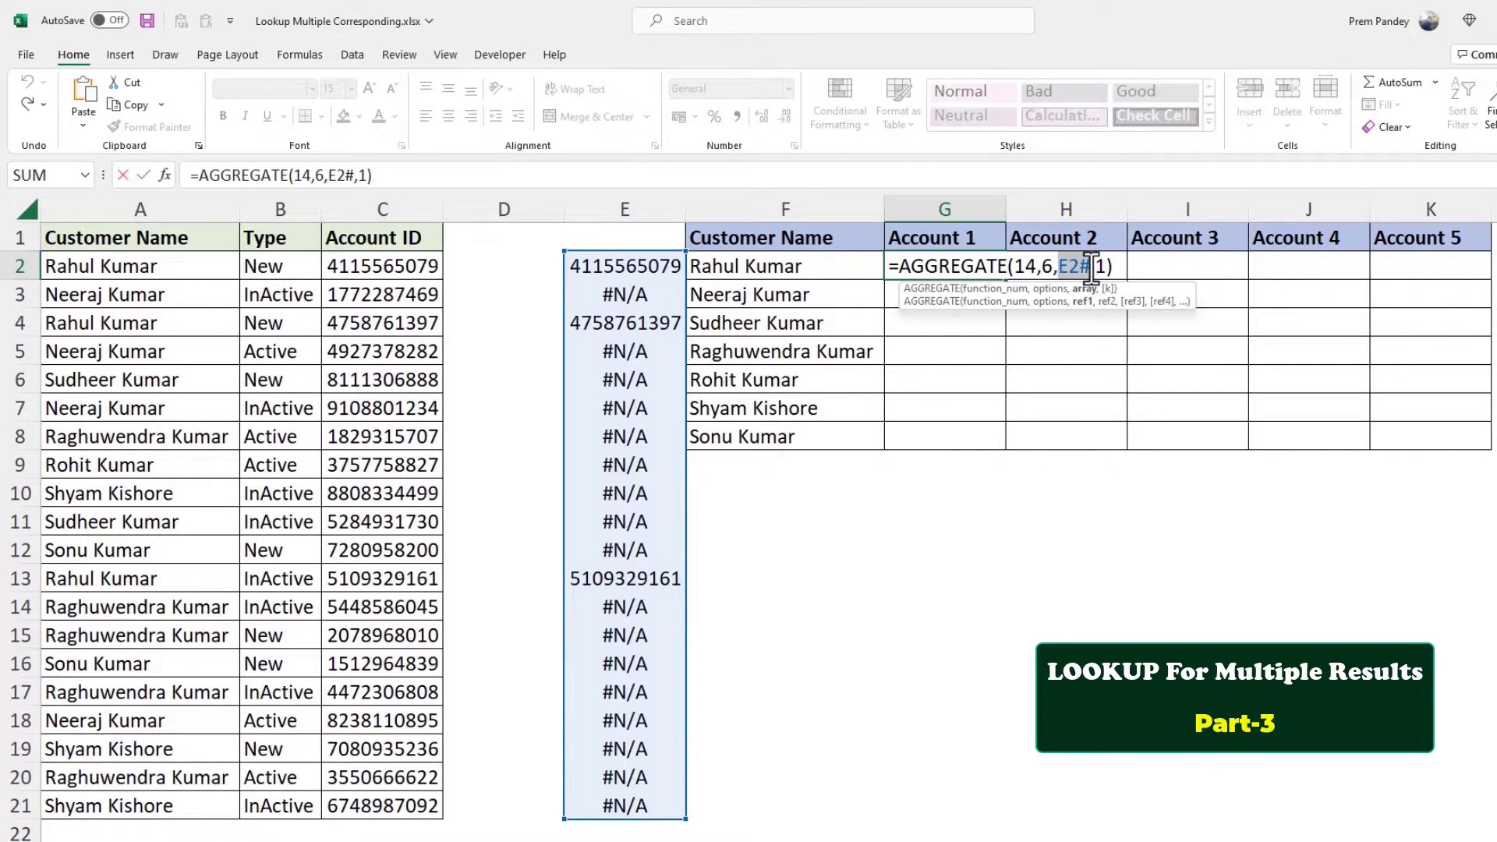
key(ctrl+v)
Step: Replace the k value 1 in the G2 AGGREGATE formula with COLUMNS($G$1:G$1)
click(1406, 262)
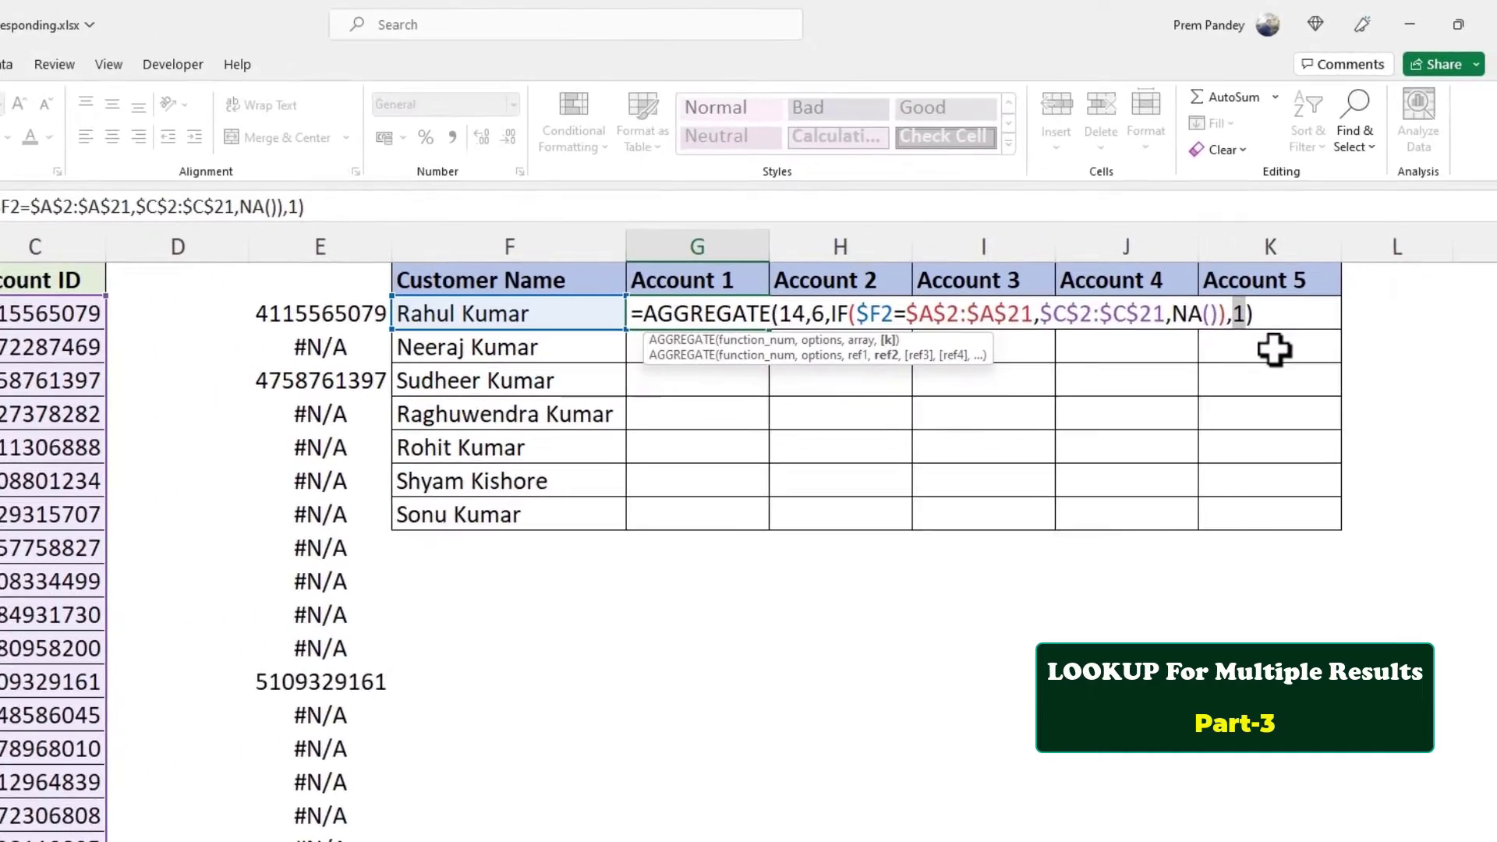
key(BackSpace)
text(co)
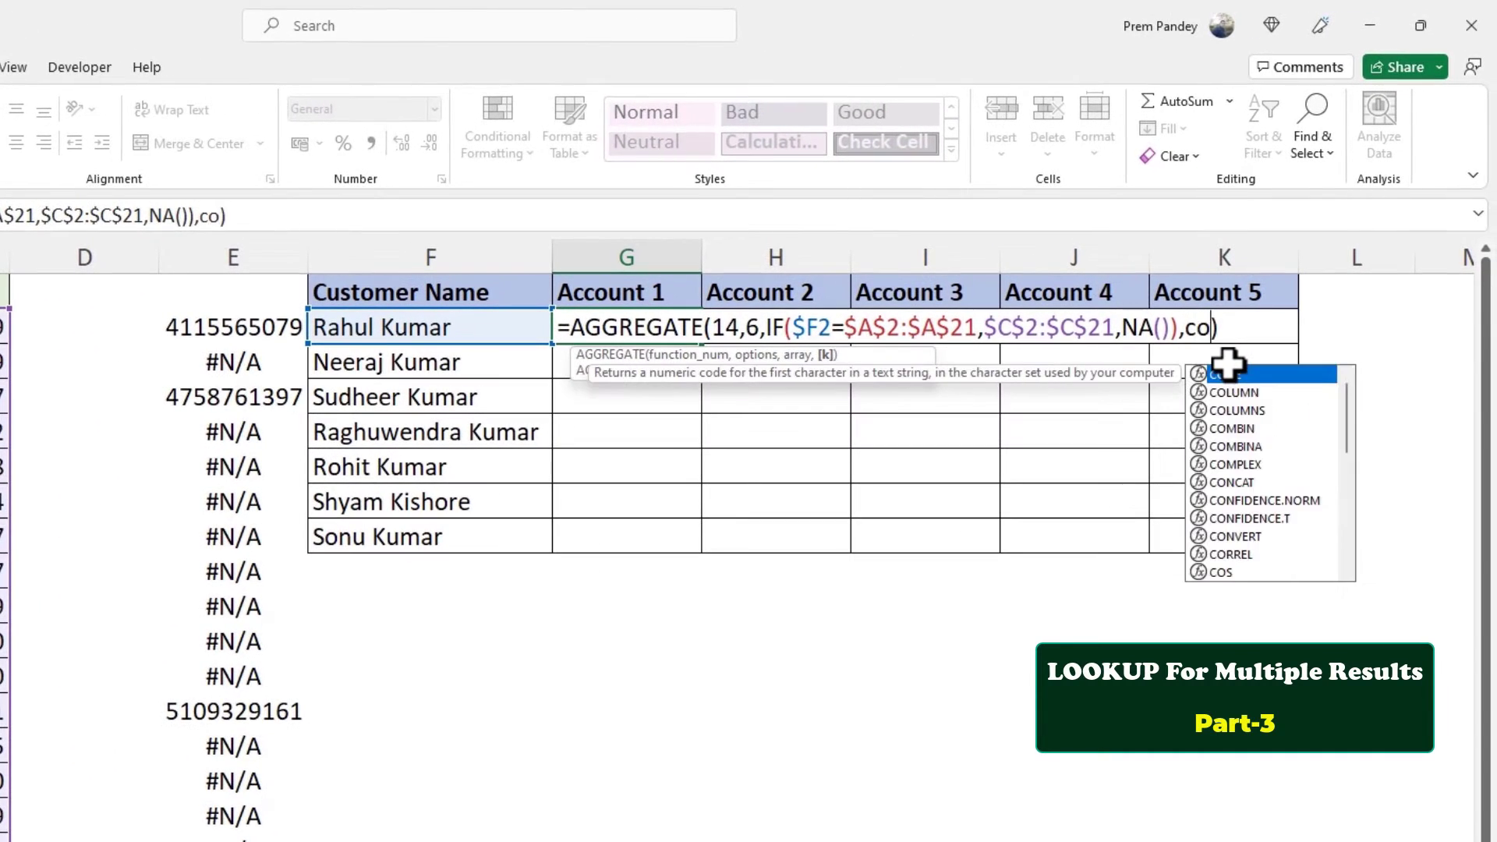
text(lumns)
key(Tab)
text($g)
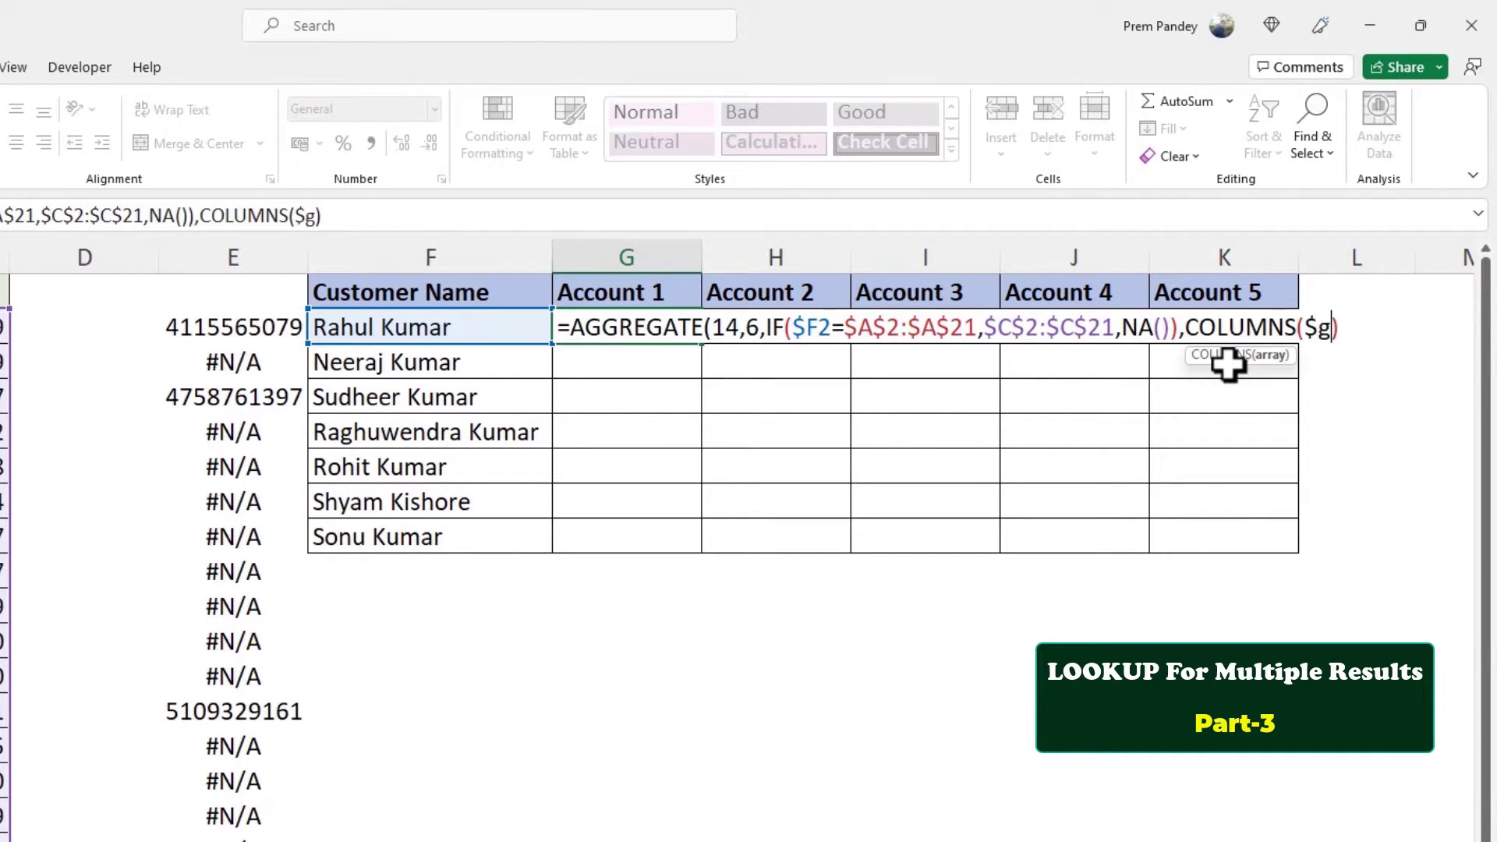
text($1:)
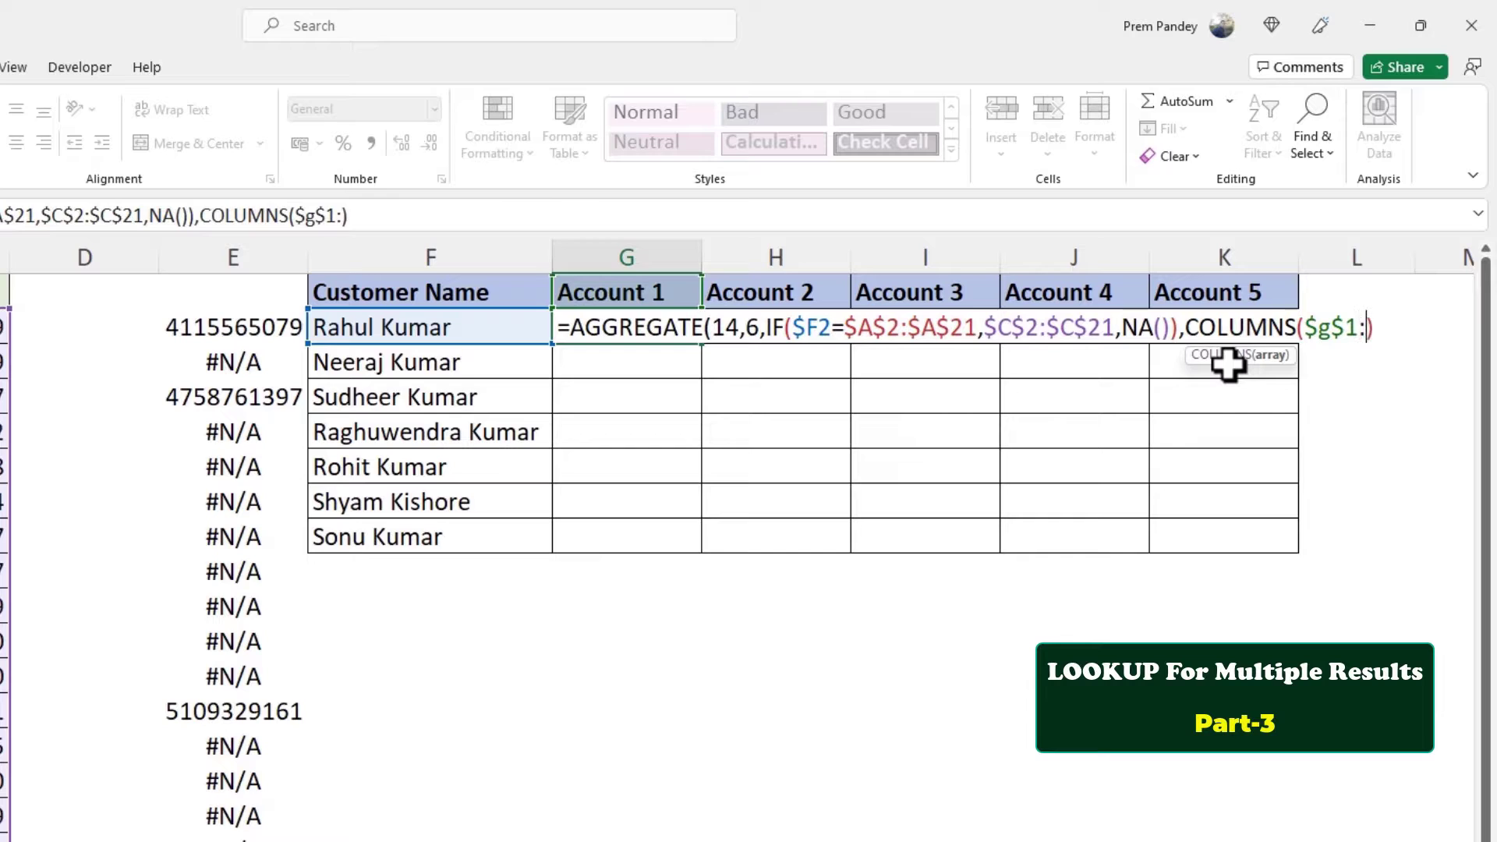
text(g$1))
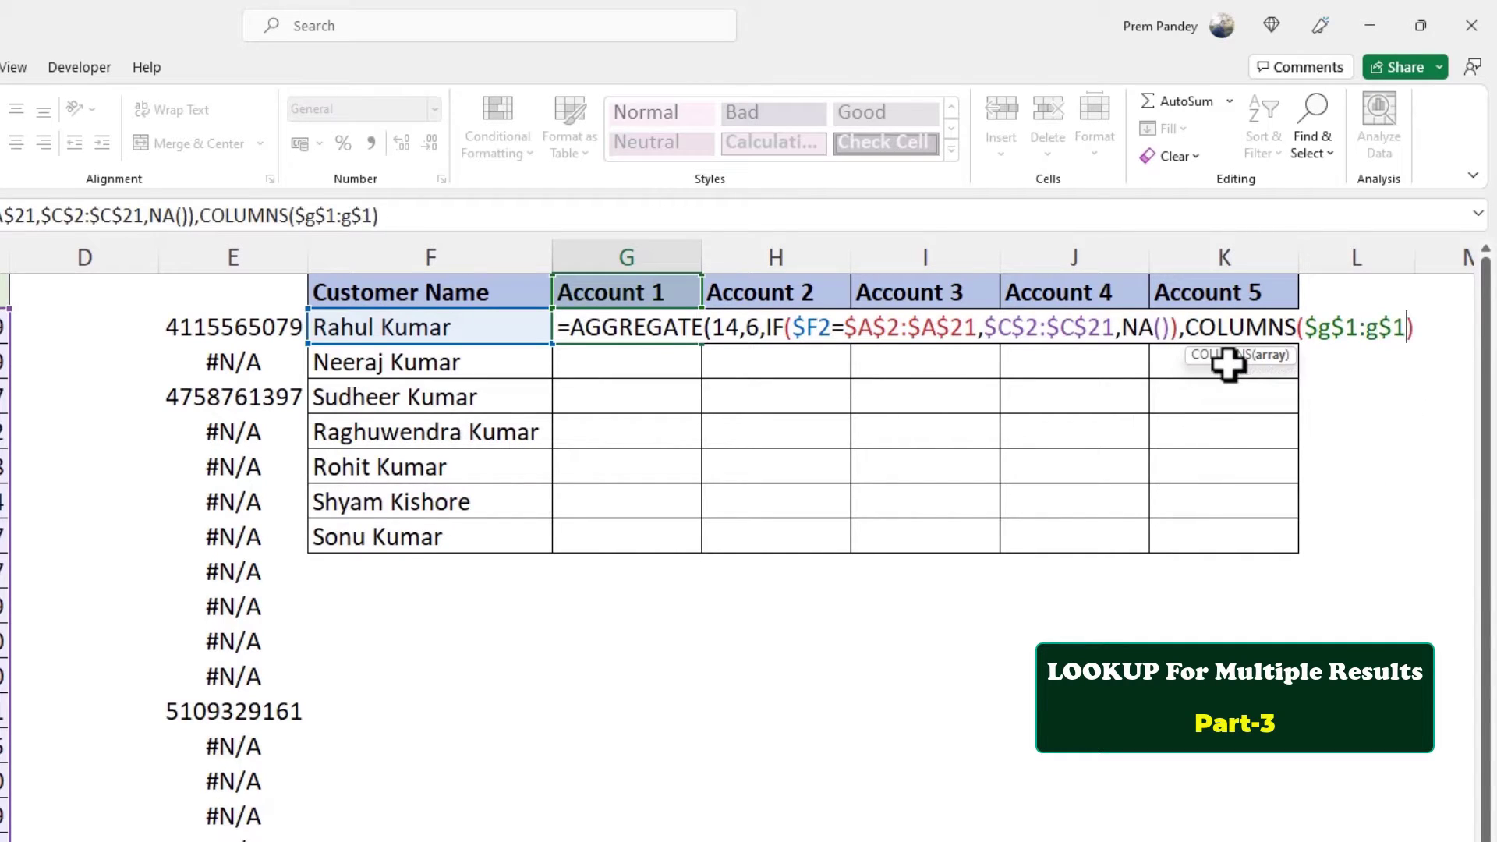
Step: Wrap the G2 AGGREGATE formula in IFERROR with an empty string "" as the error value
click(568, 327)
text(IF)
key(Down)
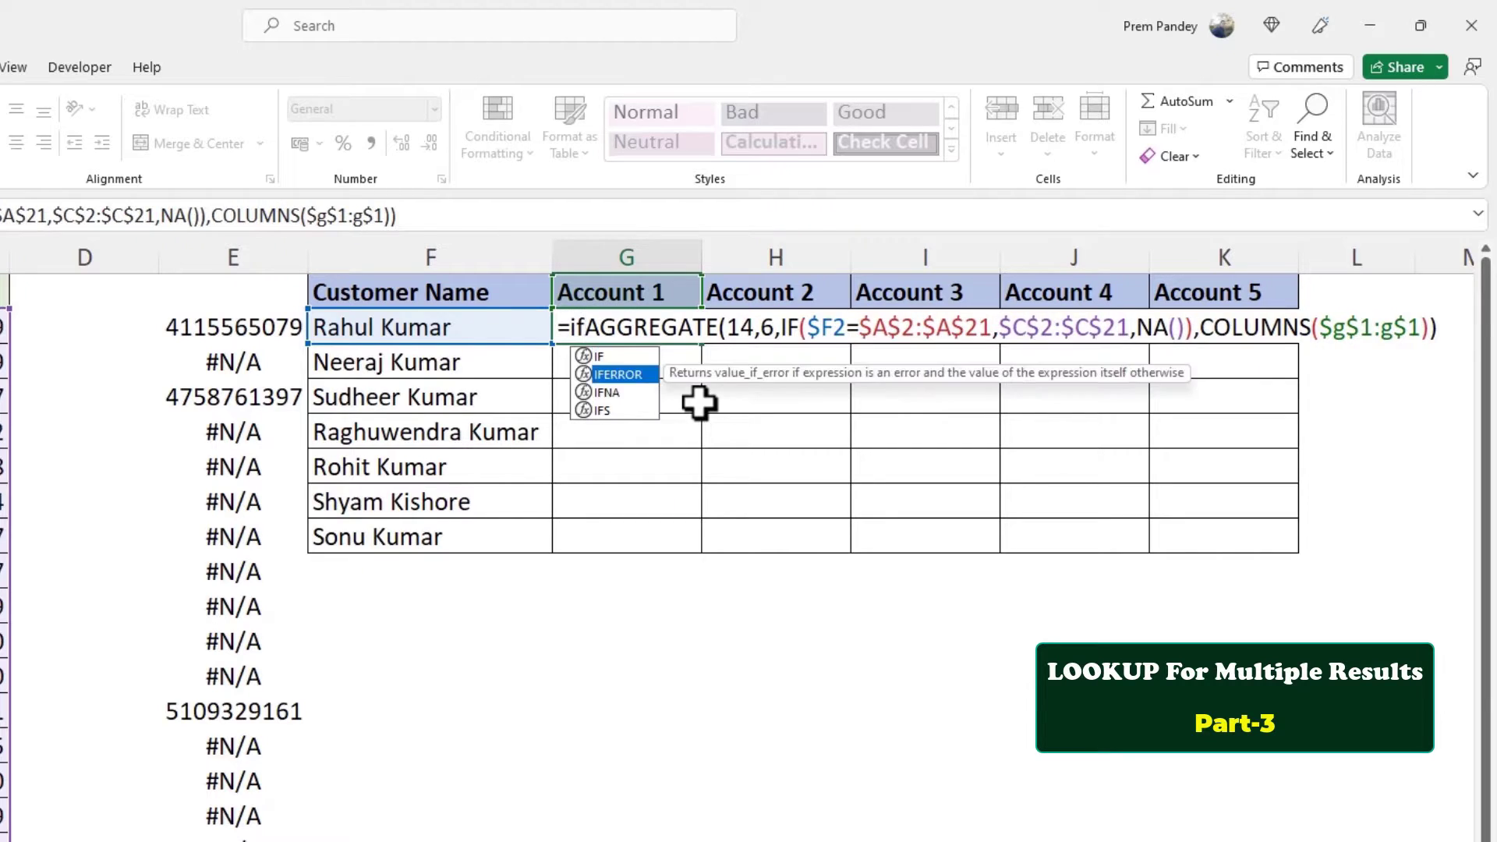
key(Tab)
text(,""))
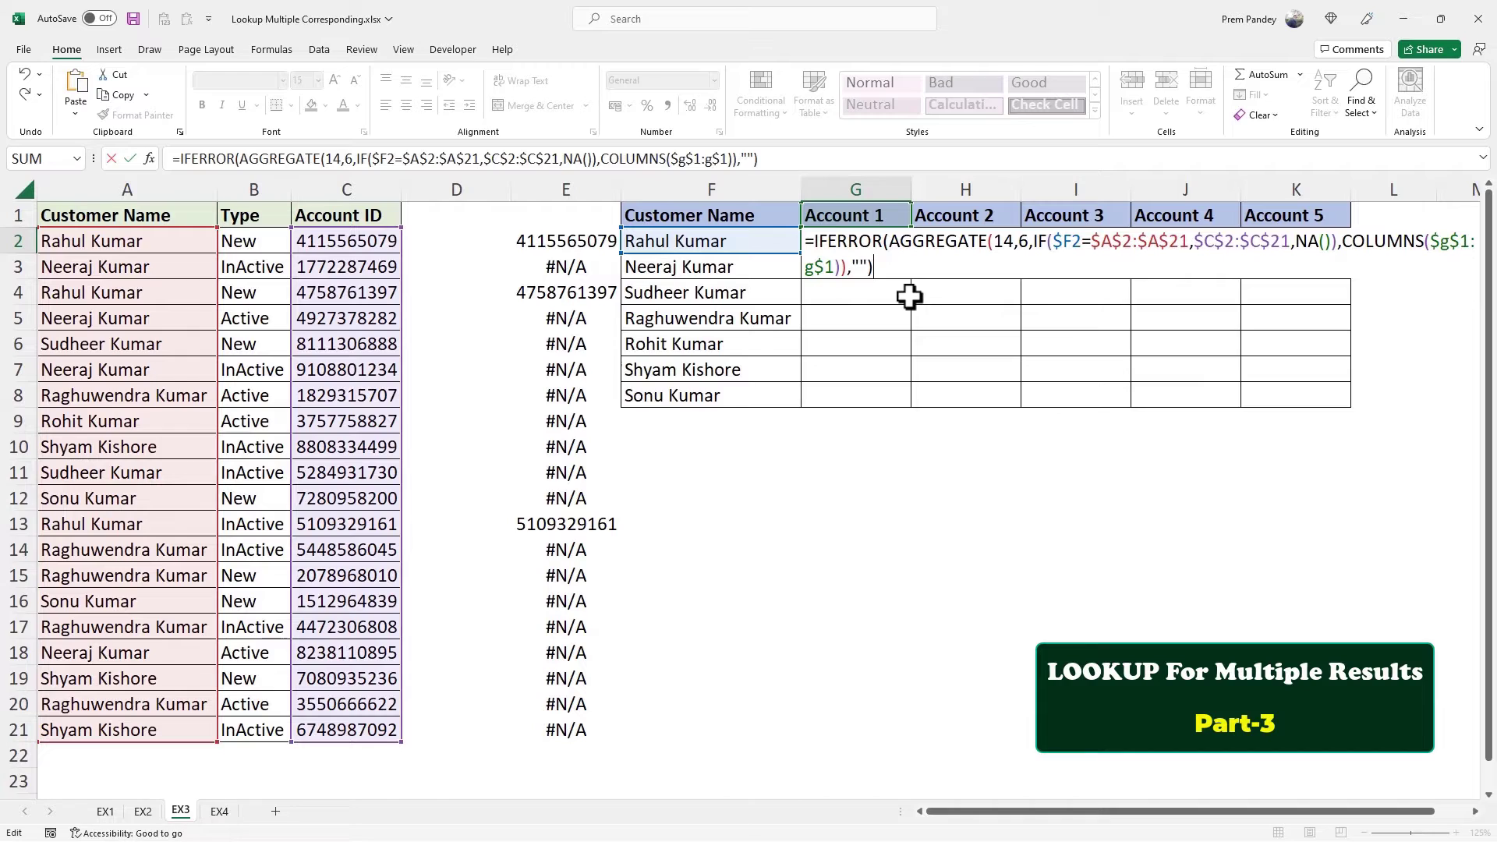
key(ctrl+Return)
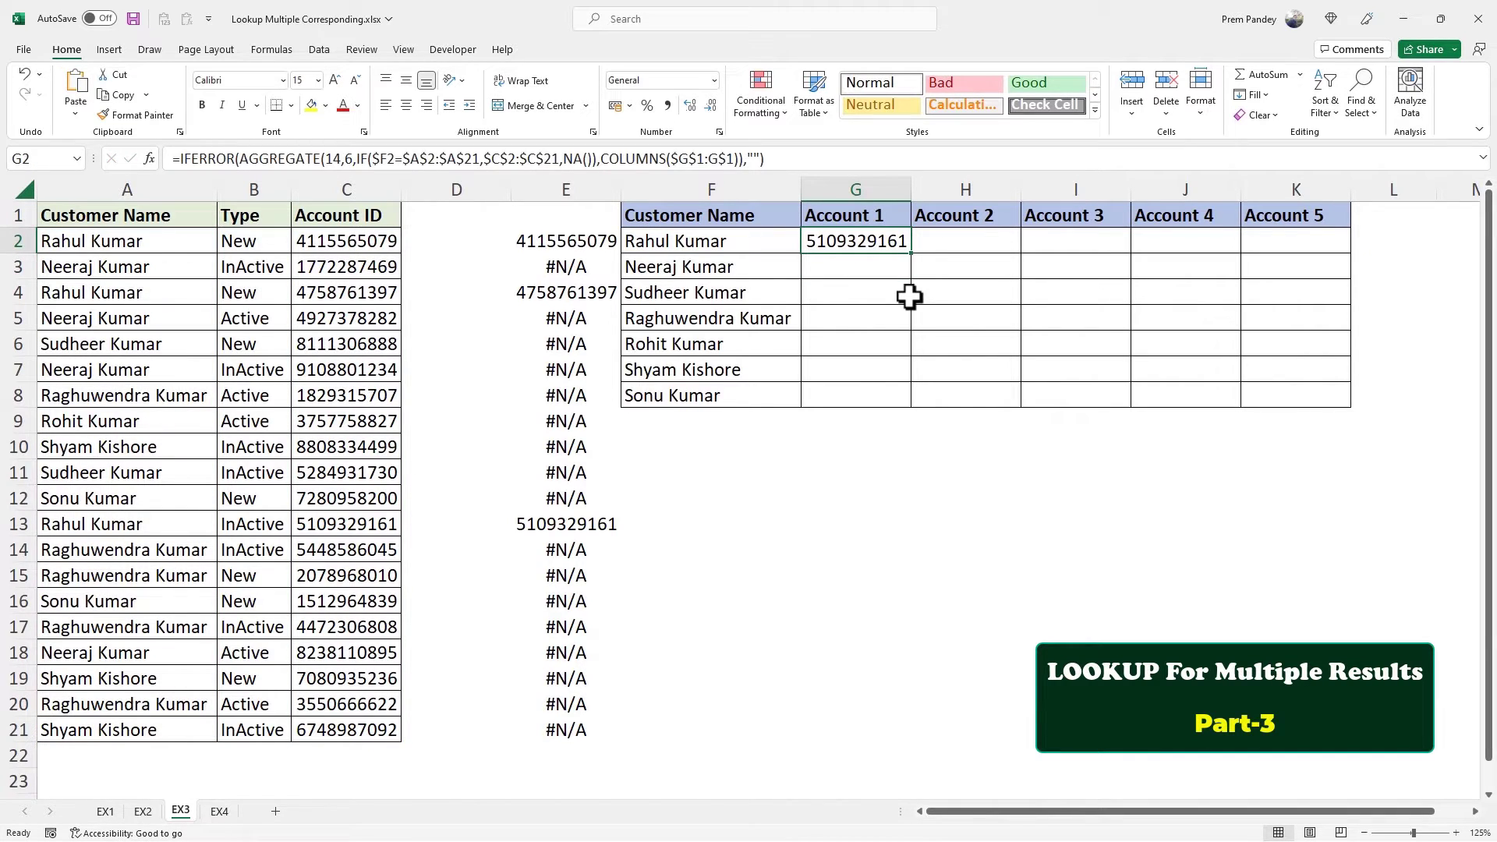
Step: Re-enter the G2 formula as an array formula and copy it to the remaining cells of G2:K8
key(F2)
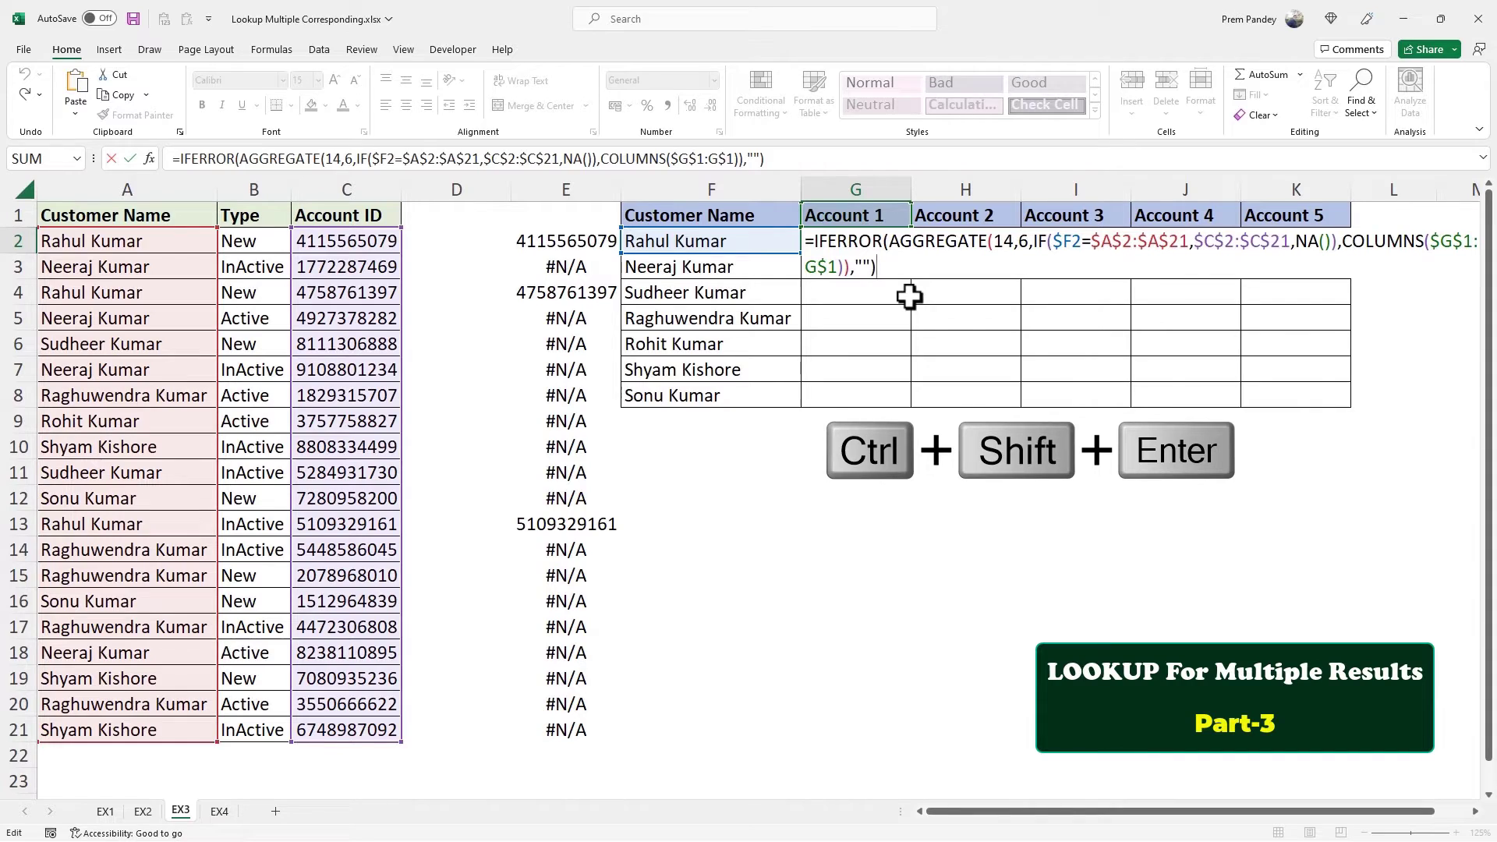
key(ctrl+shift+Return)
key(ctrl+c)
drag(935, 242, 1263, 241)
key(ctrl+v)
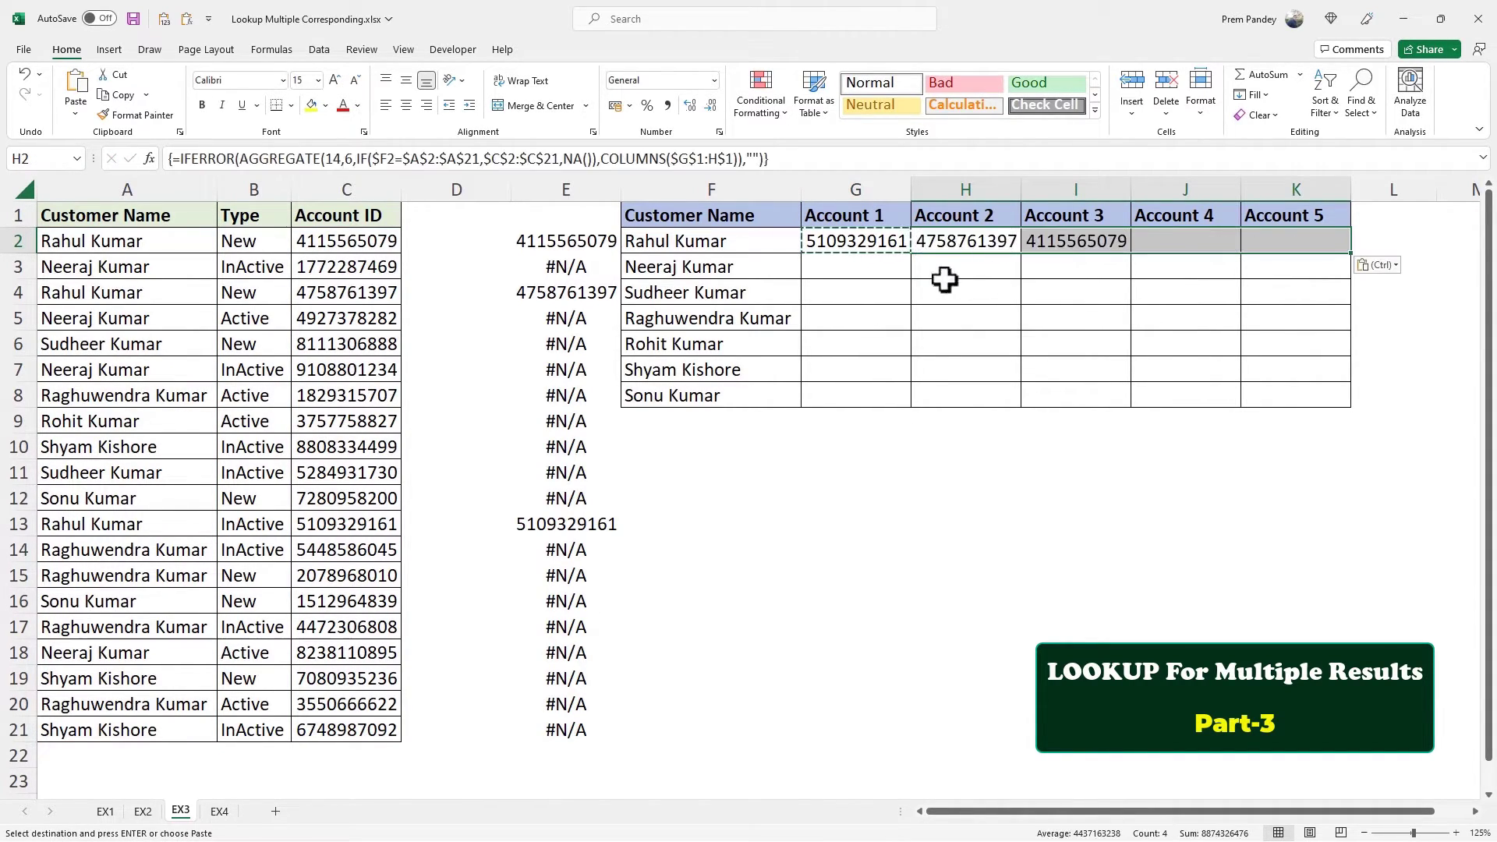
drag(834, 270, 1279, 391)
key(ctrl+v)
key(Escape)
Step: Clear the helper IF formula results from column E
click(577, 190)
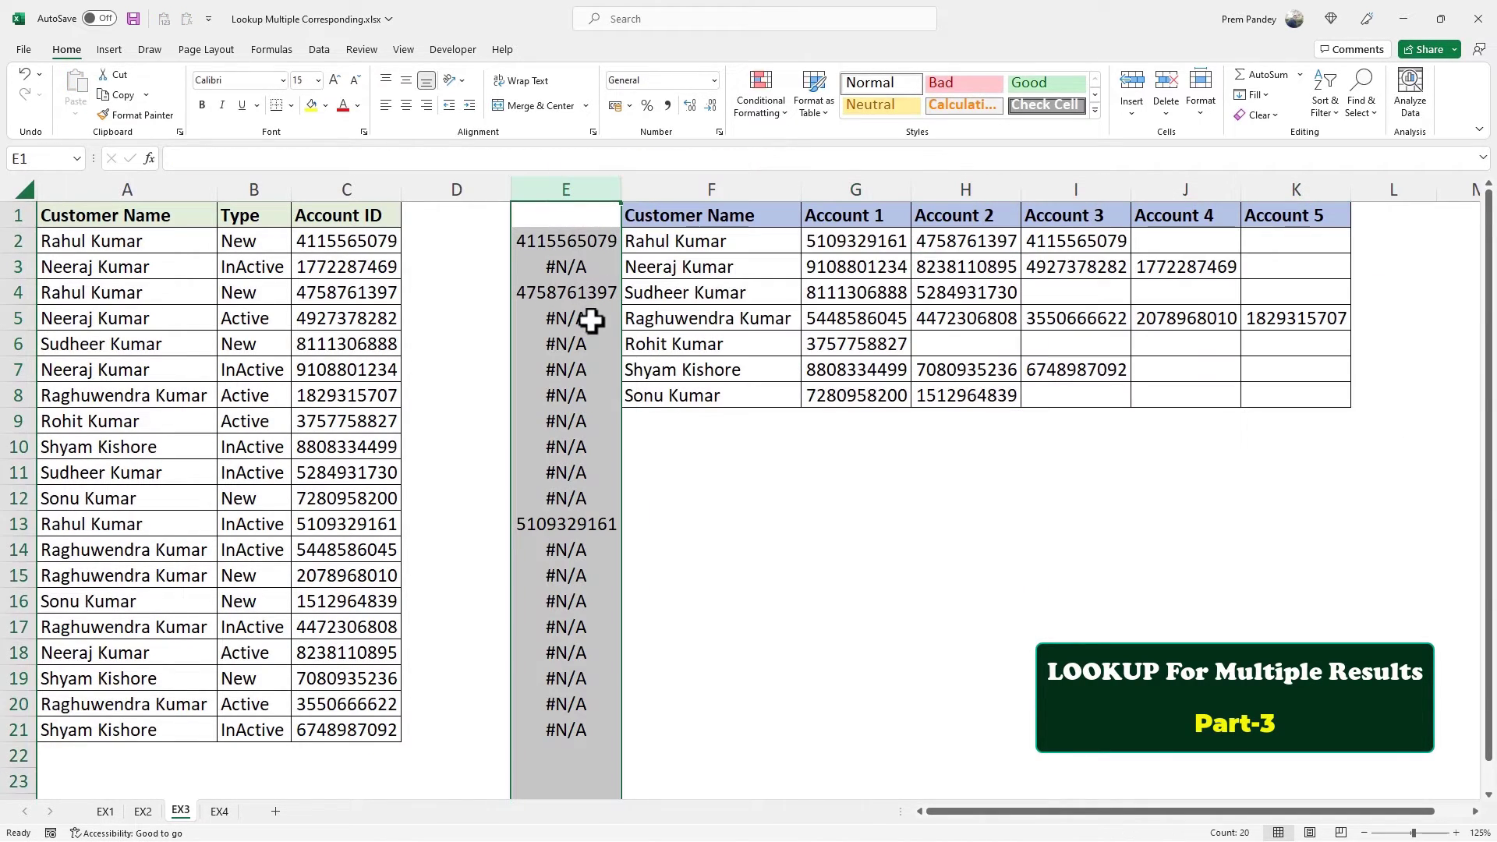
key(Delete)
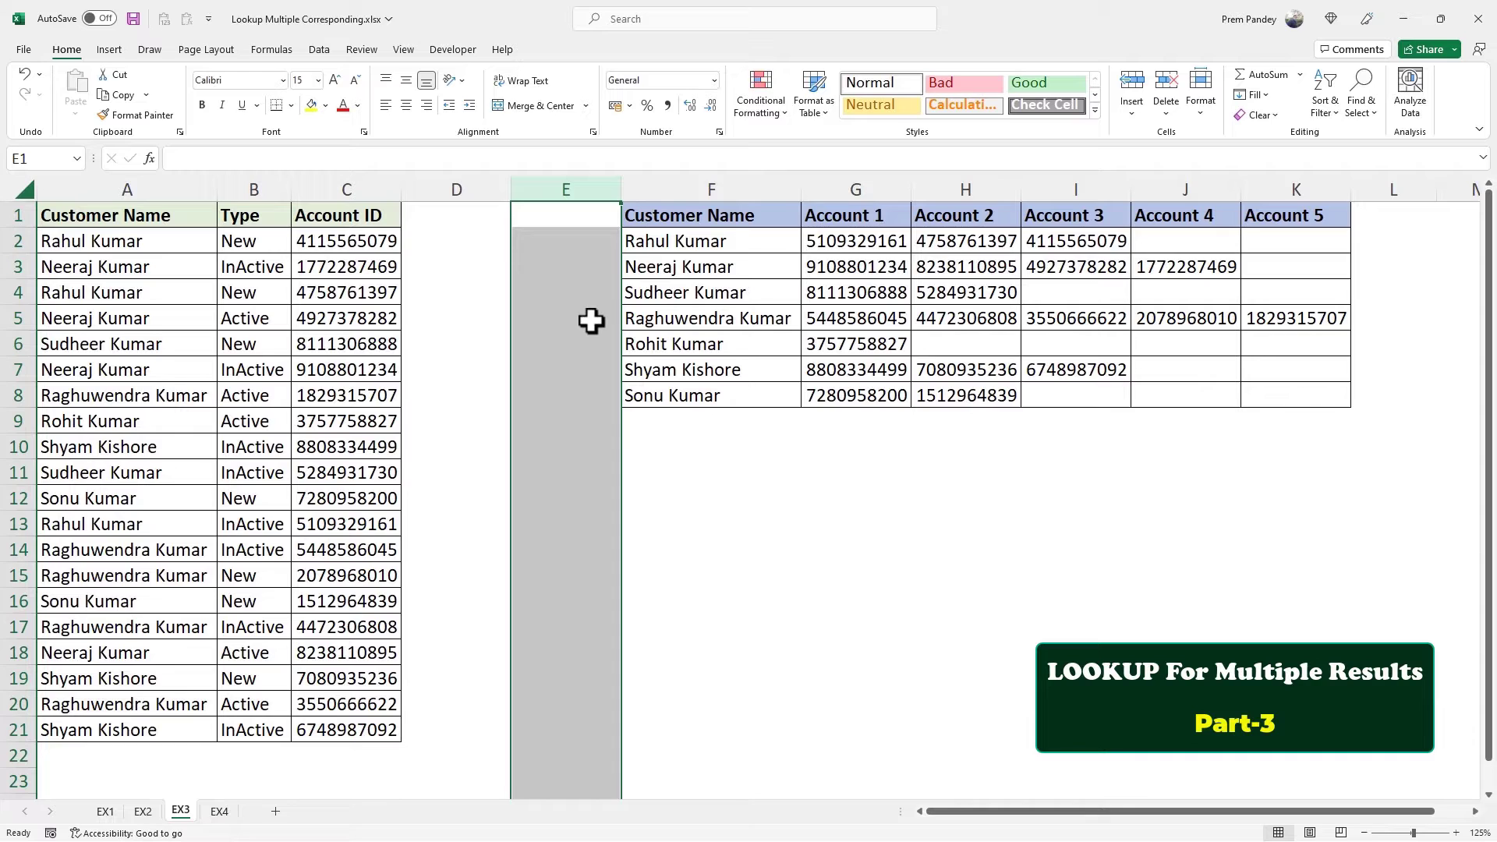
click(825, 243)
click(325, 244)
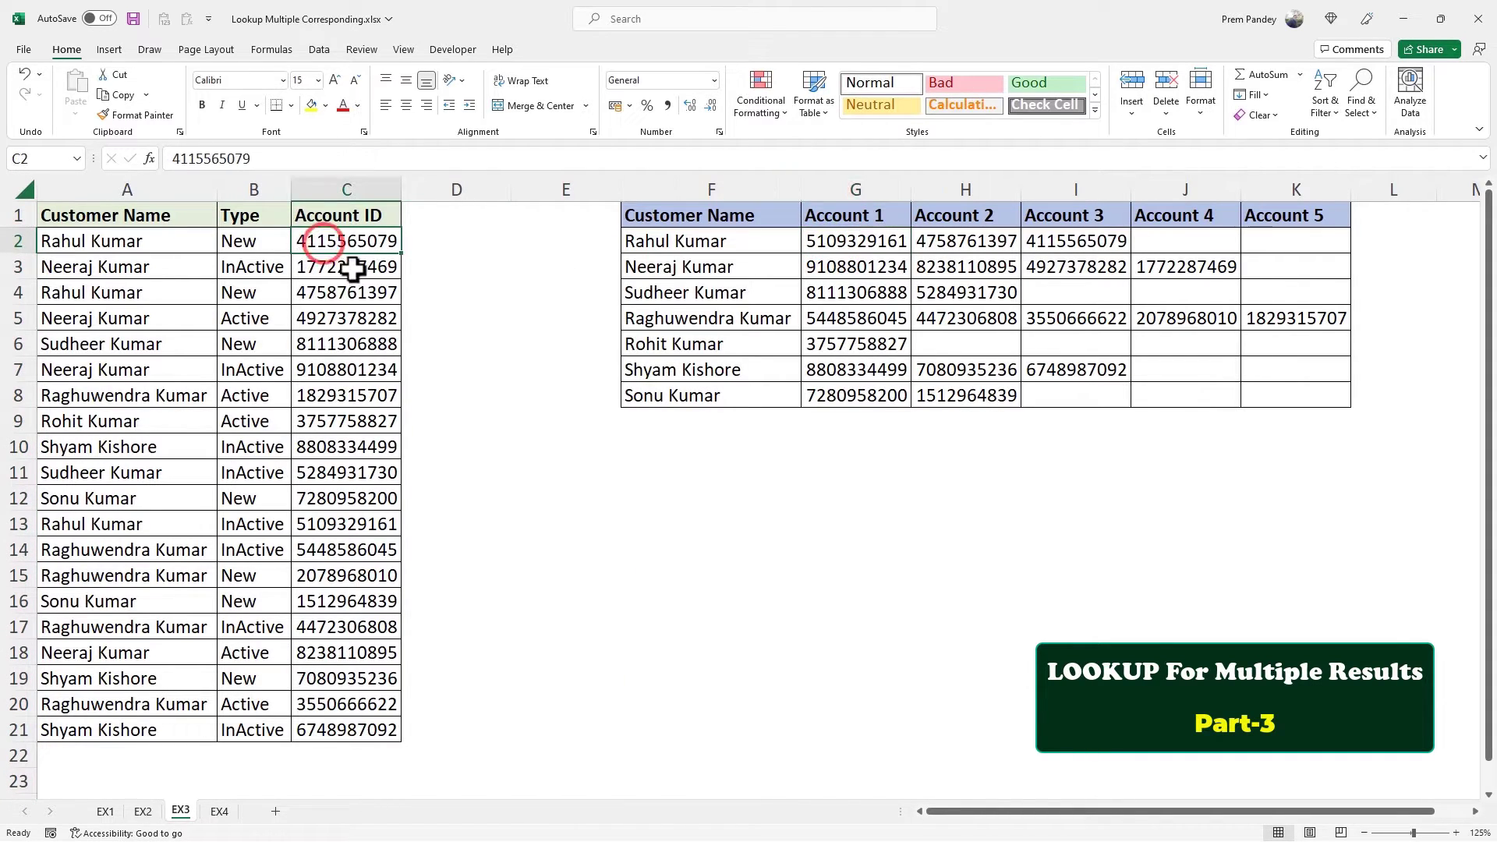
Step: Overwrite the Account ID values in C2:C21 with the word Text
text(Text)
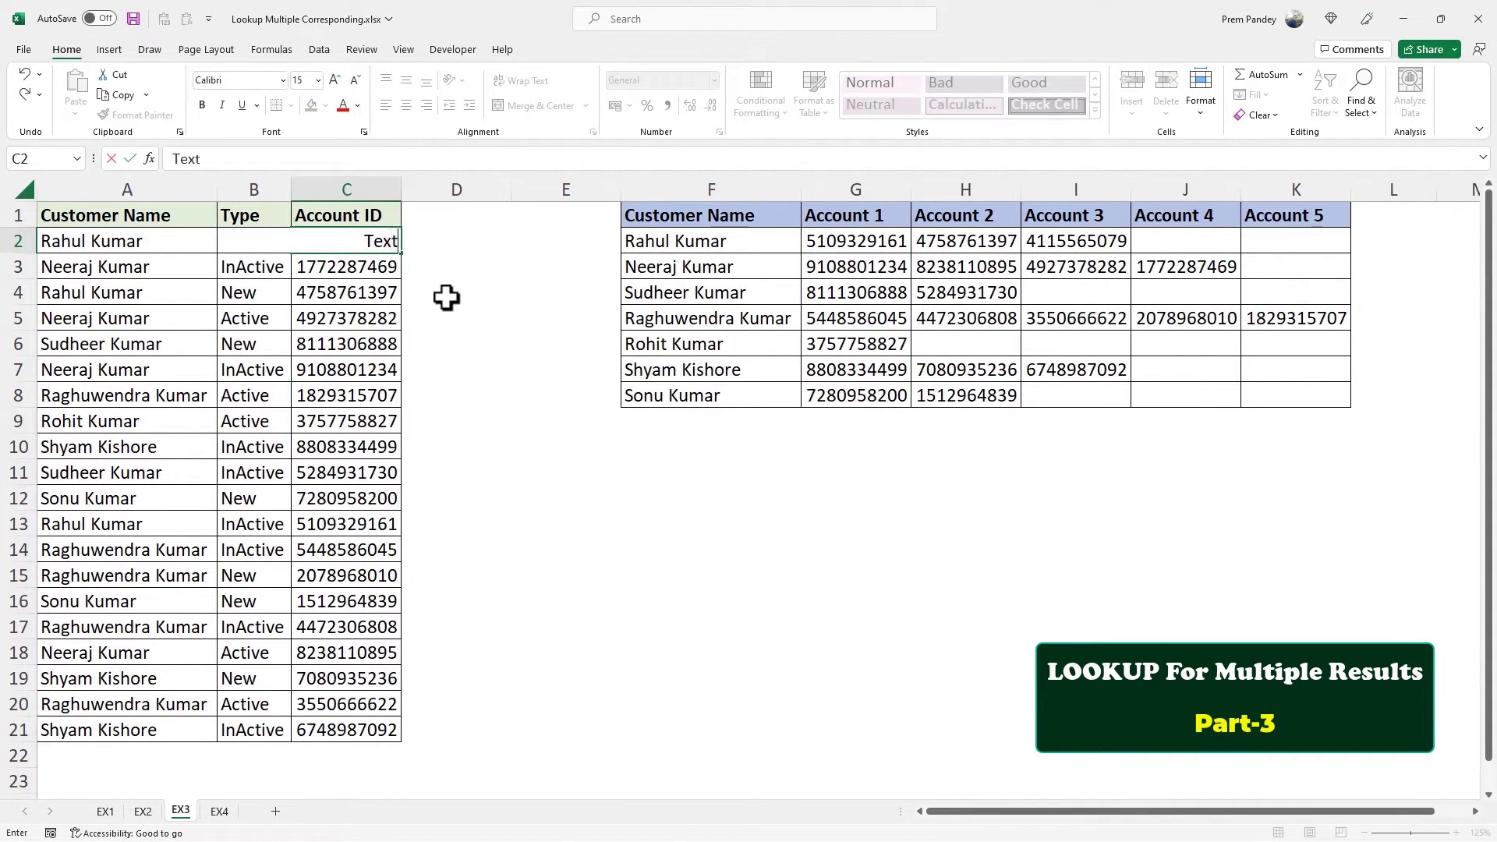
key(Return)
key(Up)
key(ctrl+shift+Down)
key(ctrl+d)
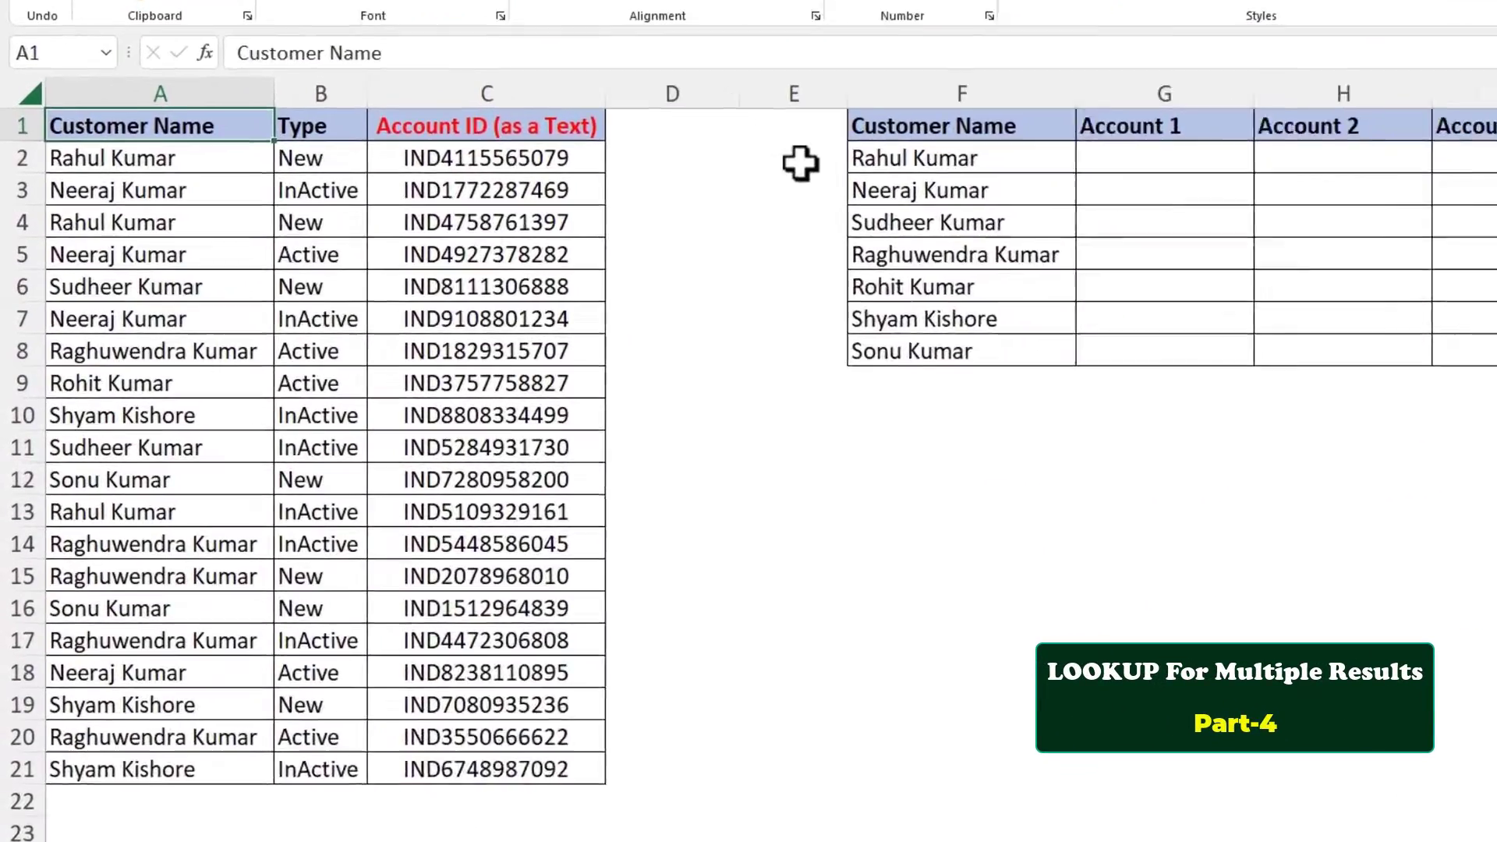
Step: Start an IF formula in E2 of the EX4 sheet with the logical test $F2=$A$2:$A$21
click(597, 232)
text(=if)
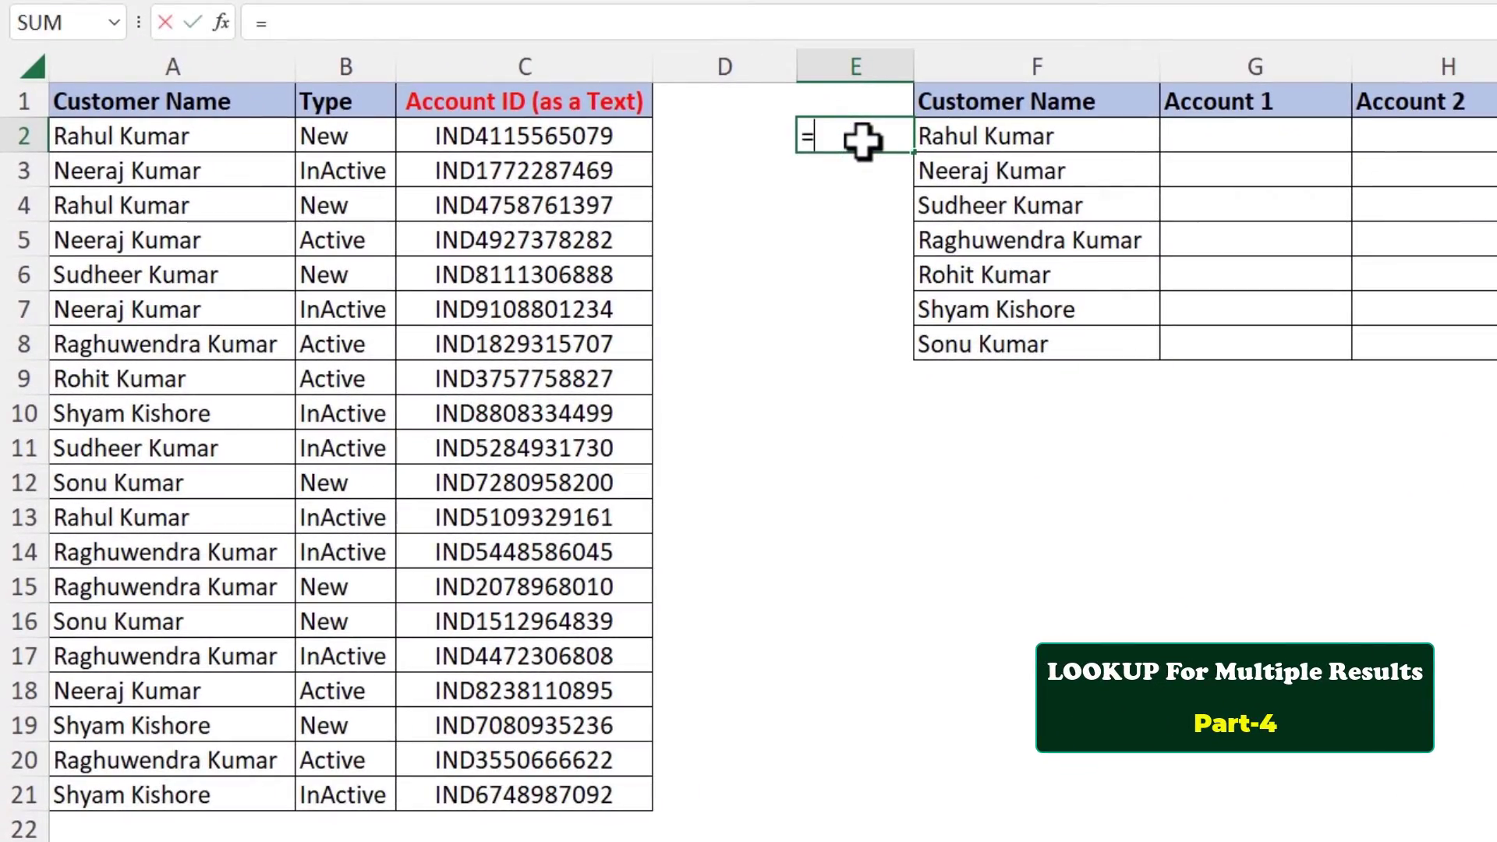
key(Tab)
click(959, 128)
key(F4)
key(F4)
key(F4)
text(=)
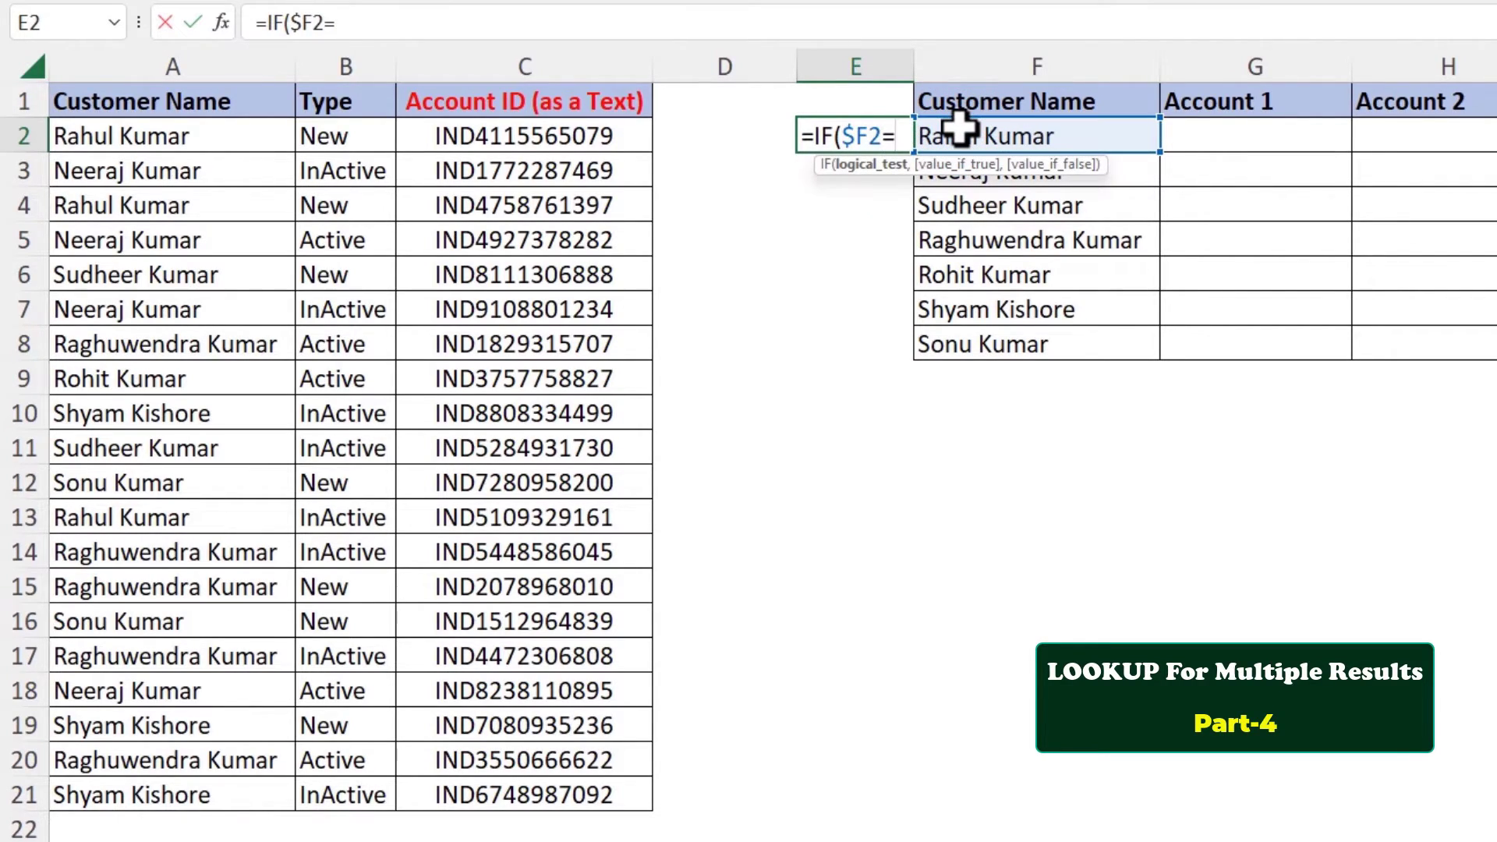
drag(200, 146, 235, 793)
key(F4)
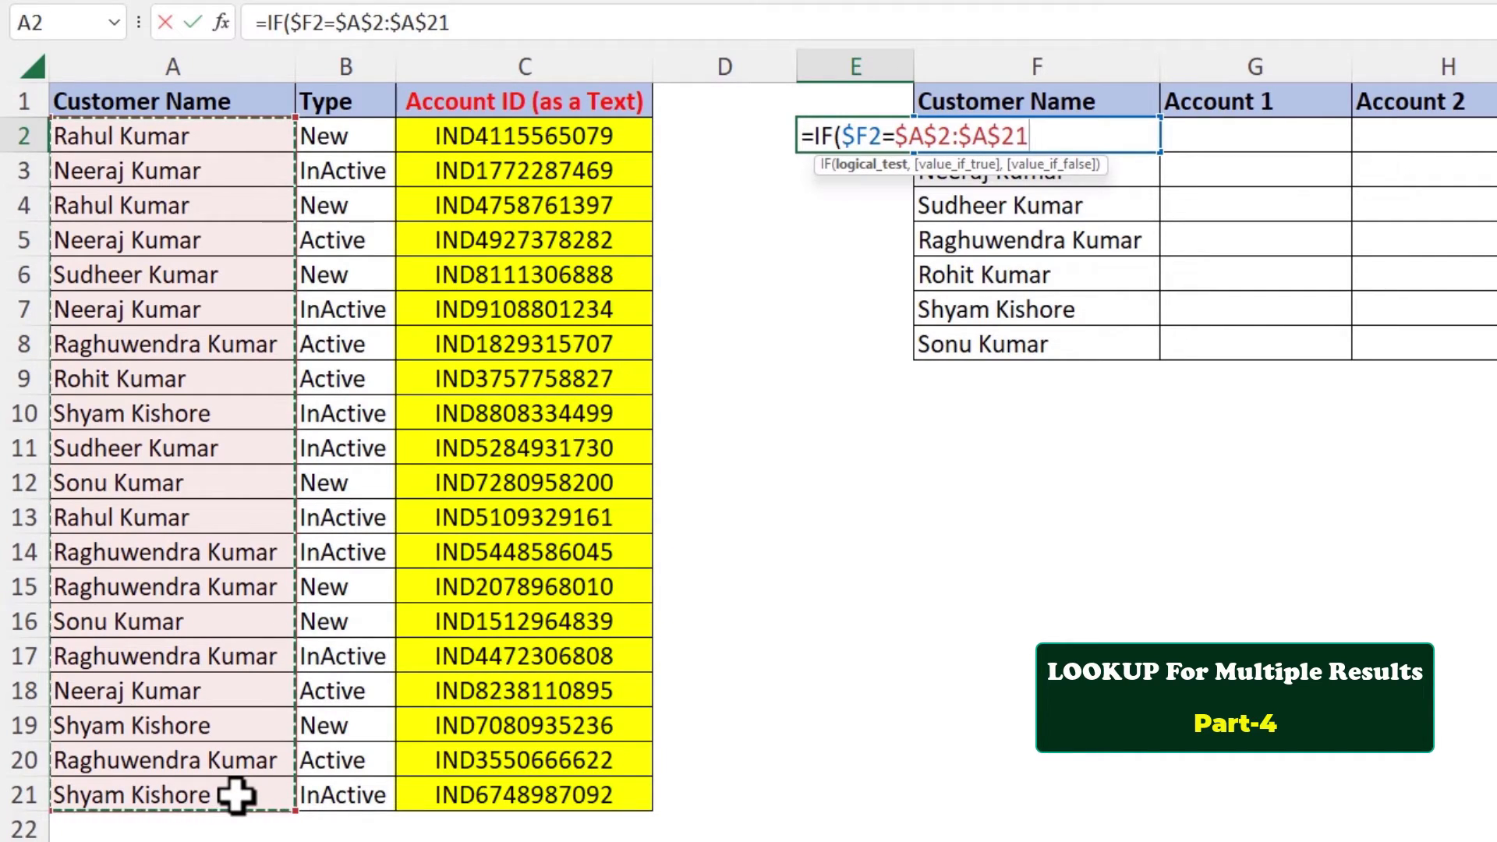
text(,)
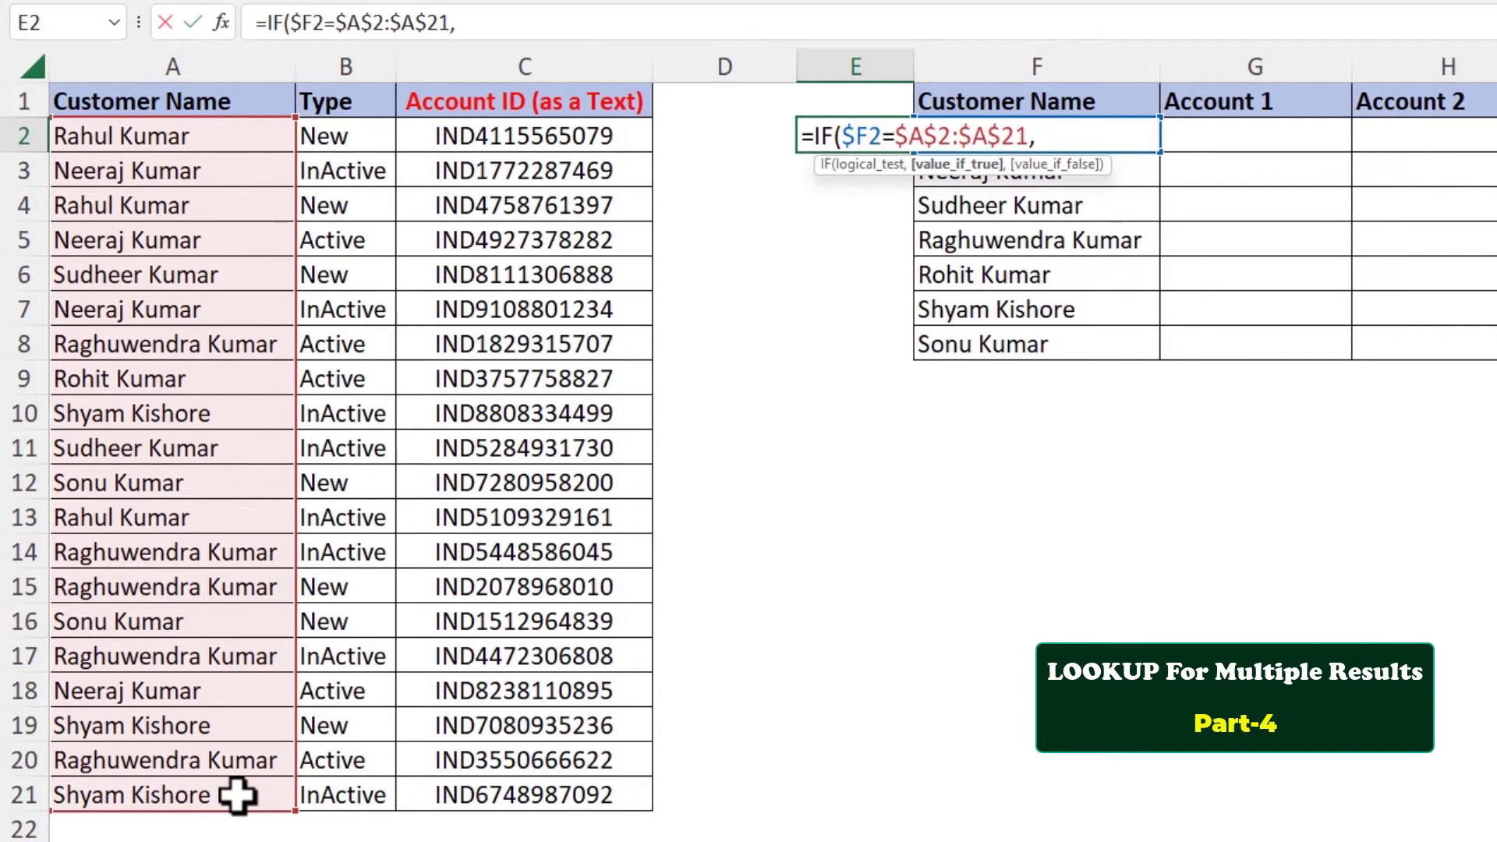
Step: Complete the E2 IF formula with ROW($C$2:$C$21) as the true value and NA() as the false value
text(row)
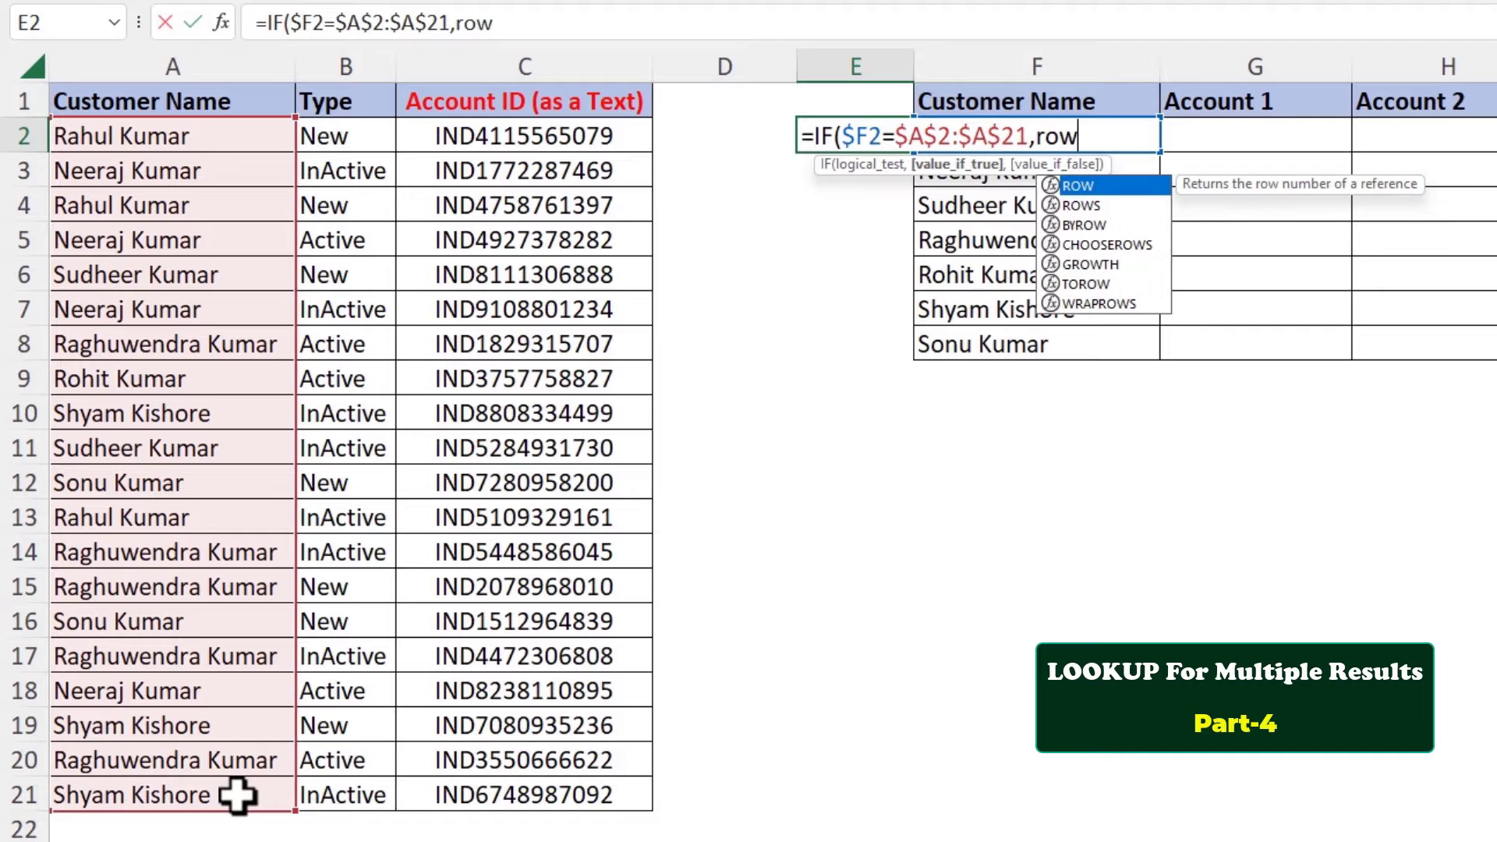
key(Tab)
drag(518, 137, 559, 784)
key(F4)
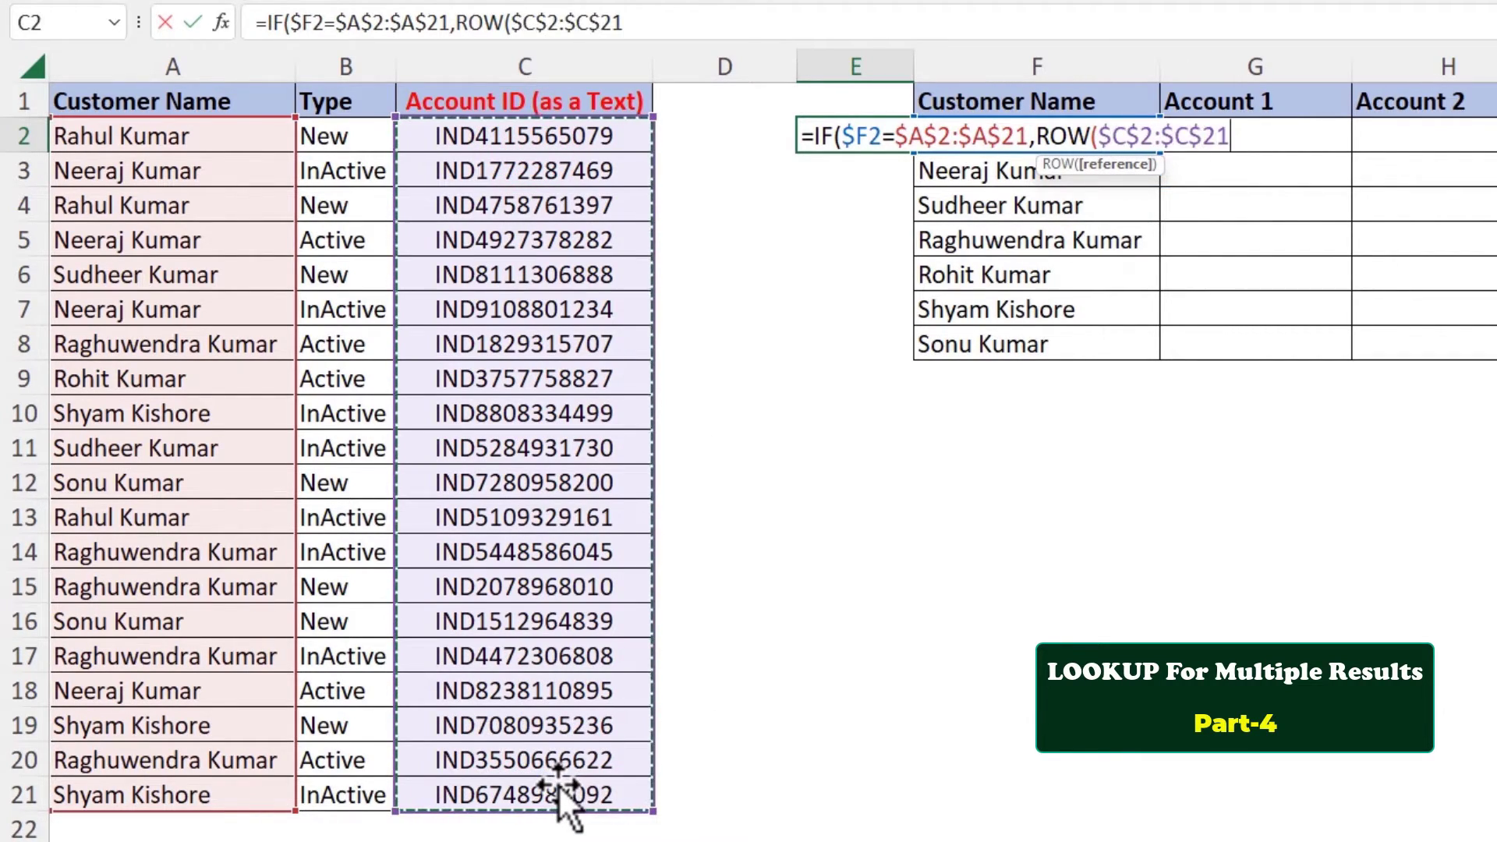
text(),)
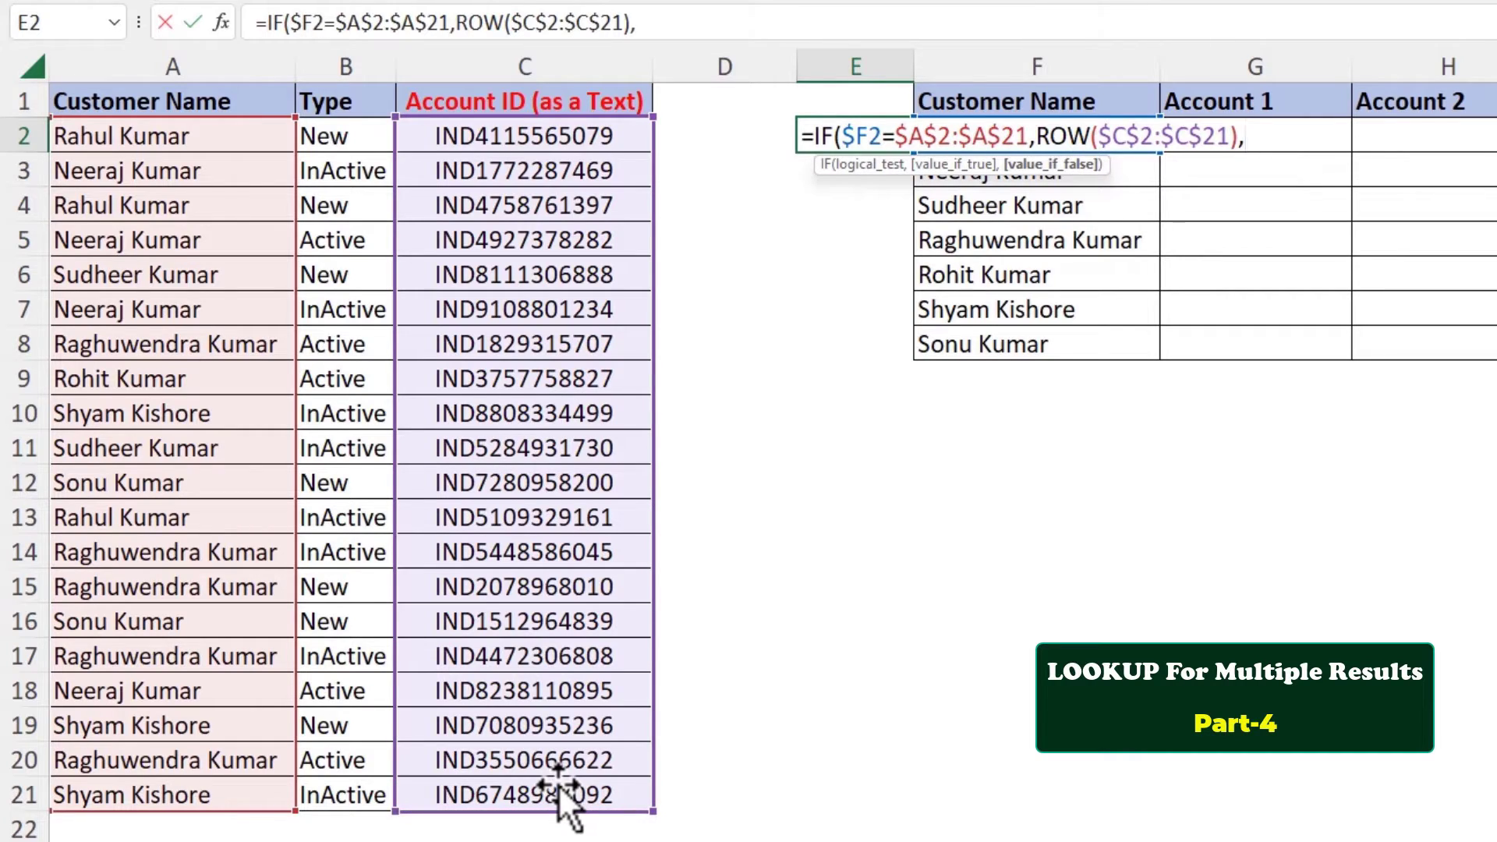
text(NA()))
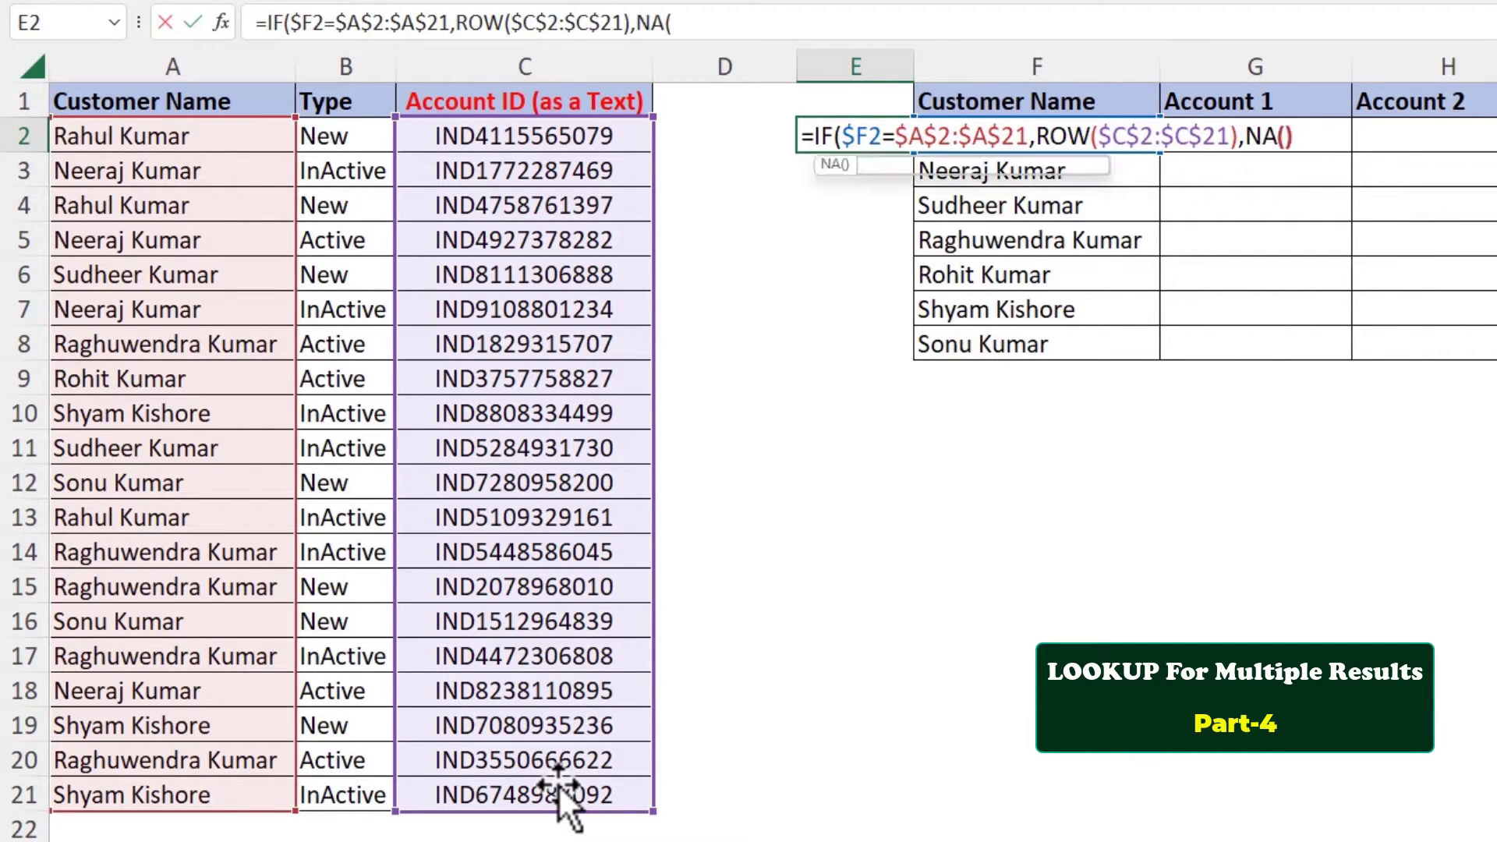
key(Return)
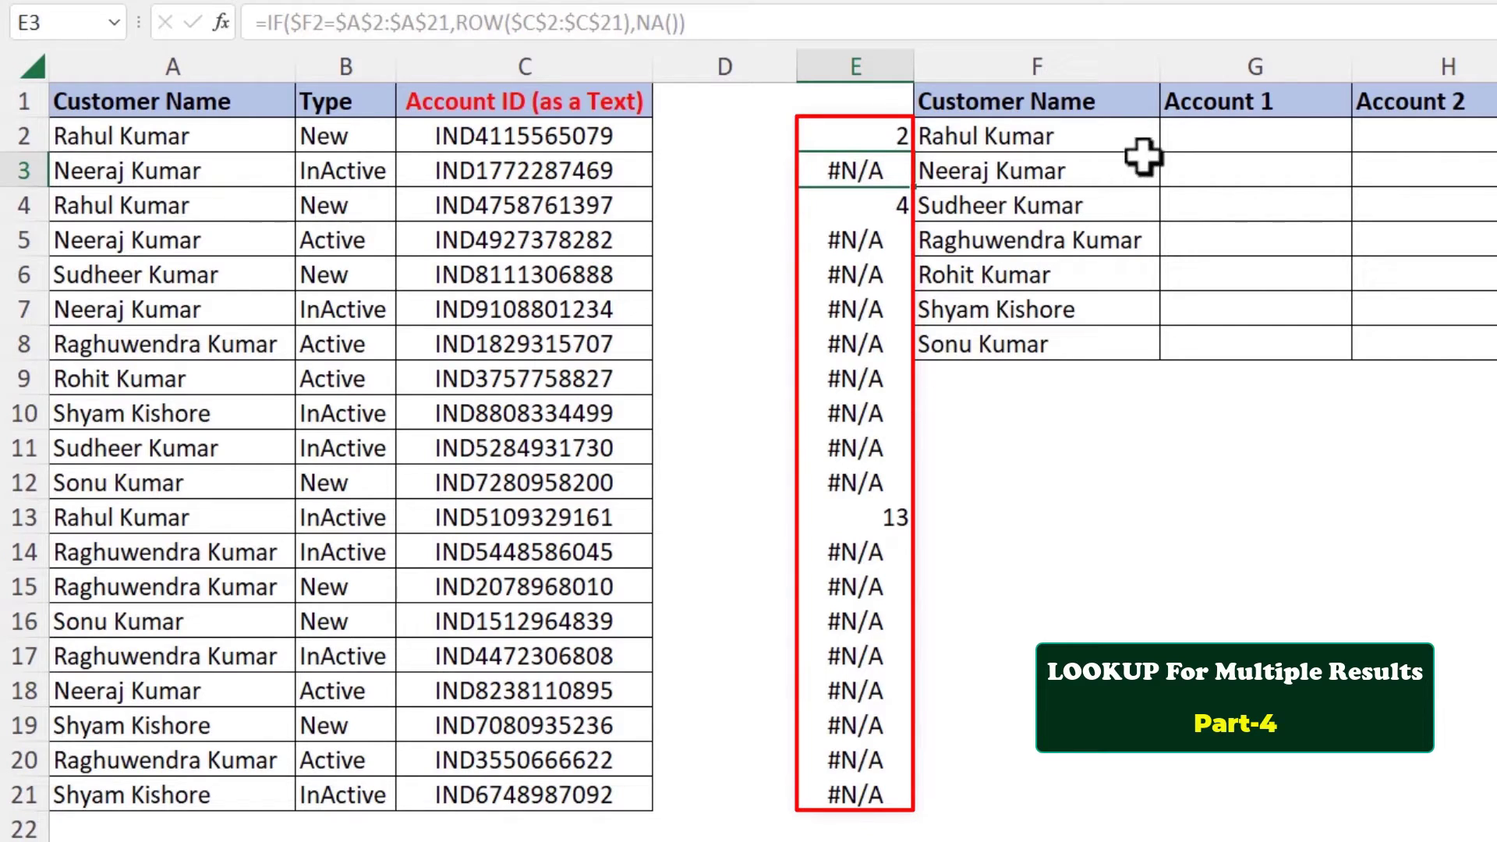
Step: Enter =AGGREGATE(15,6,E2#,COLUMNS($G$1:G$1)) in G2
click(1226, 134)
text(=ag)
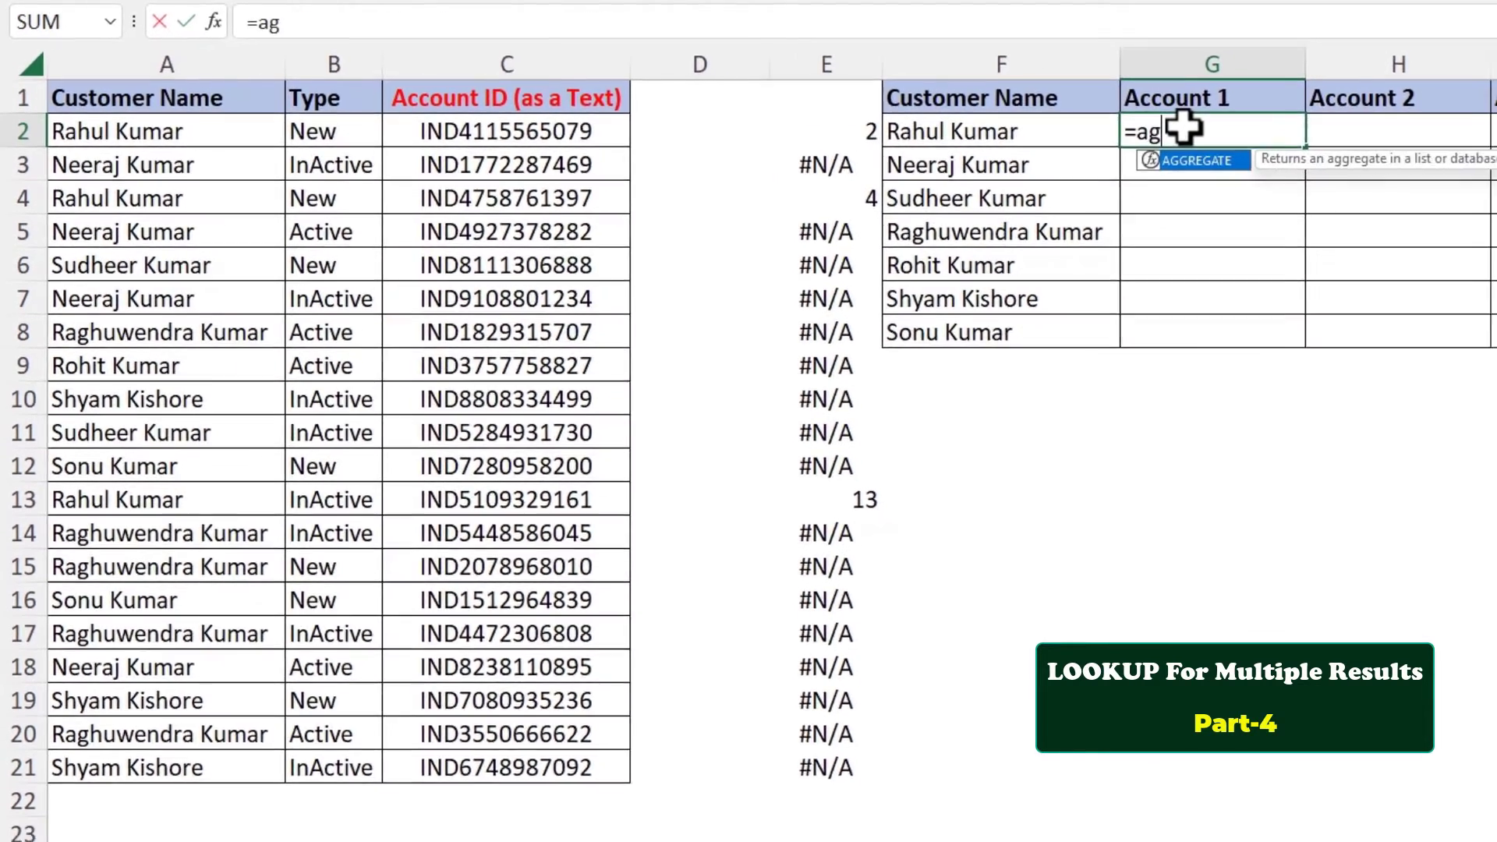
key(Tab)
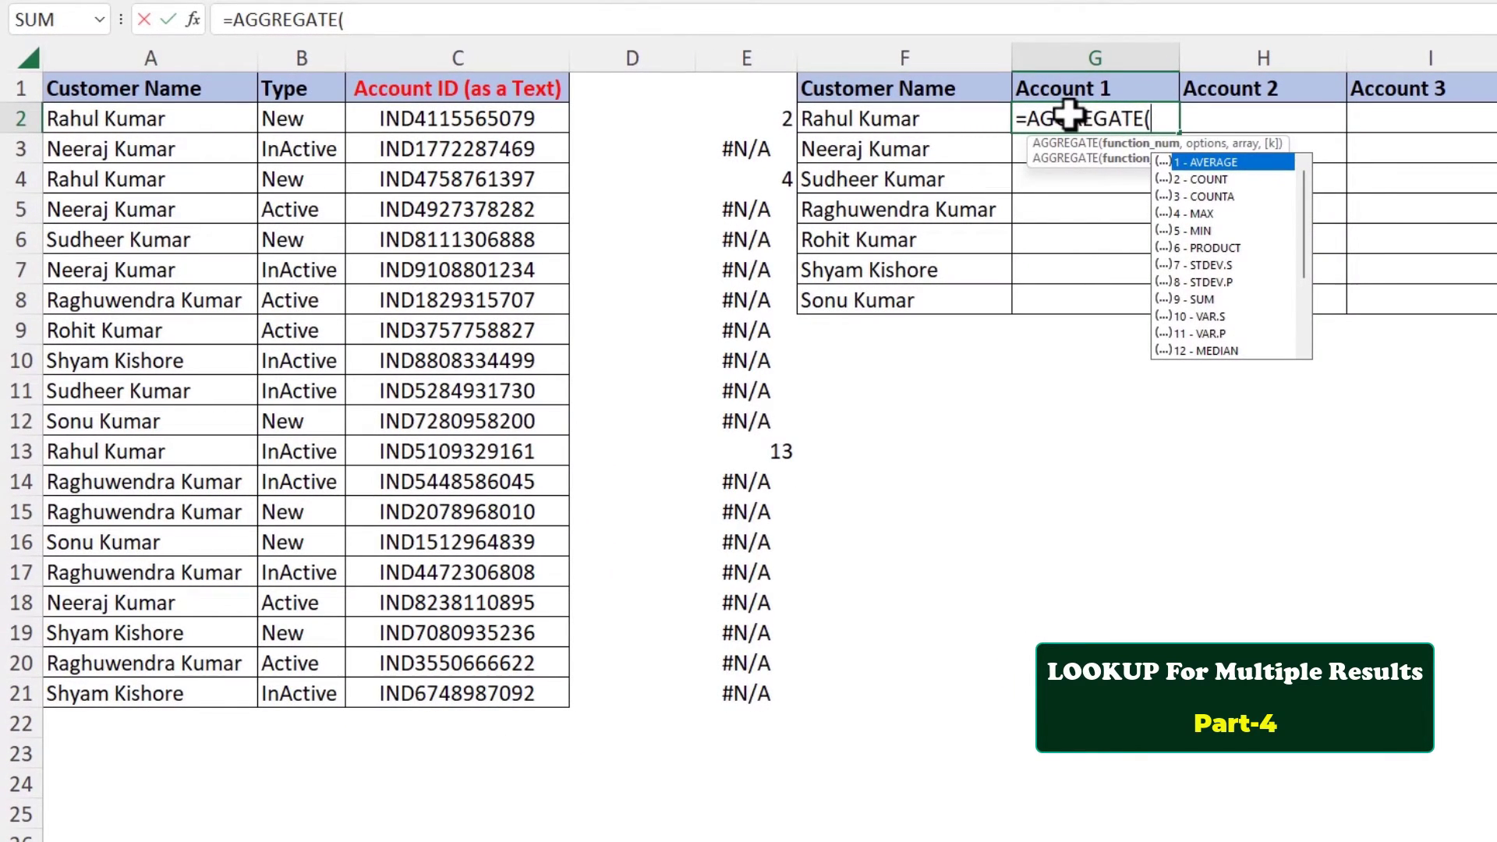
text(15,6)
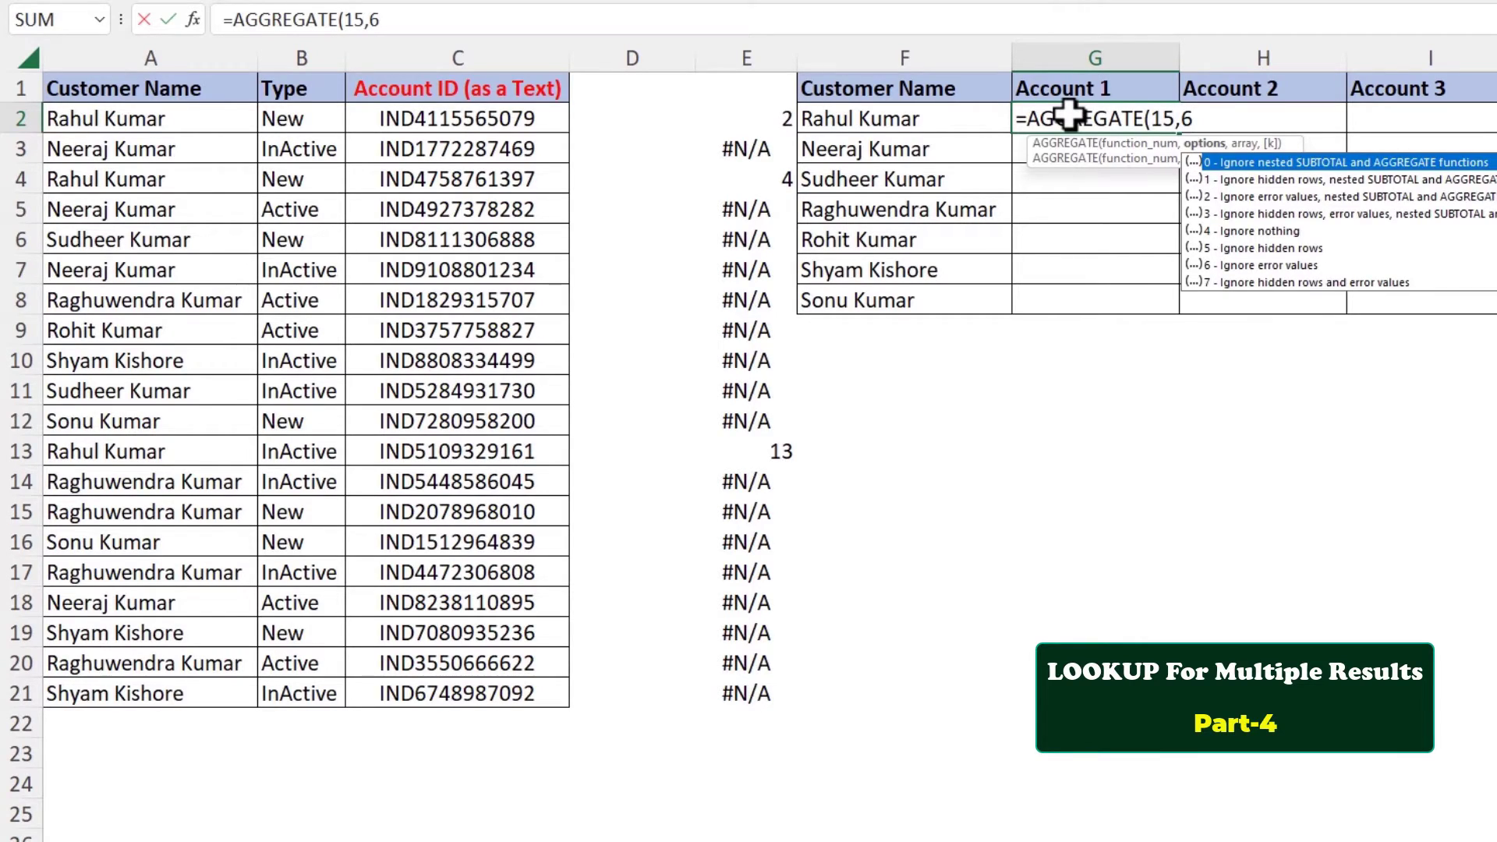
text(,)
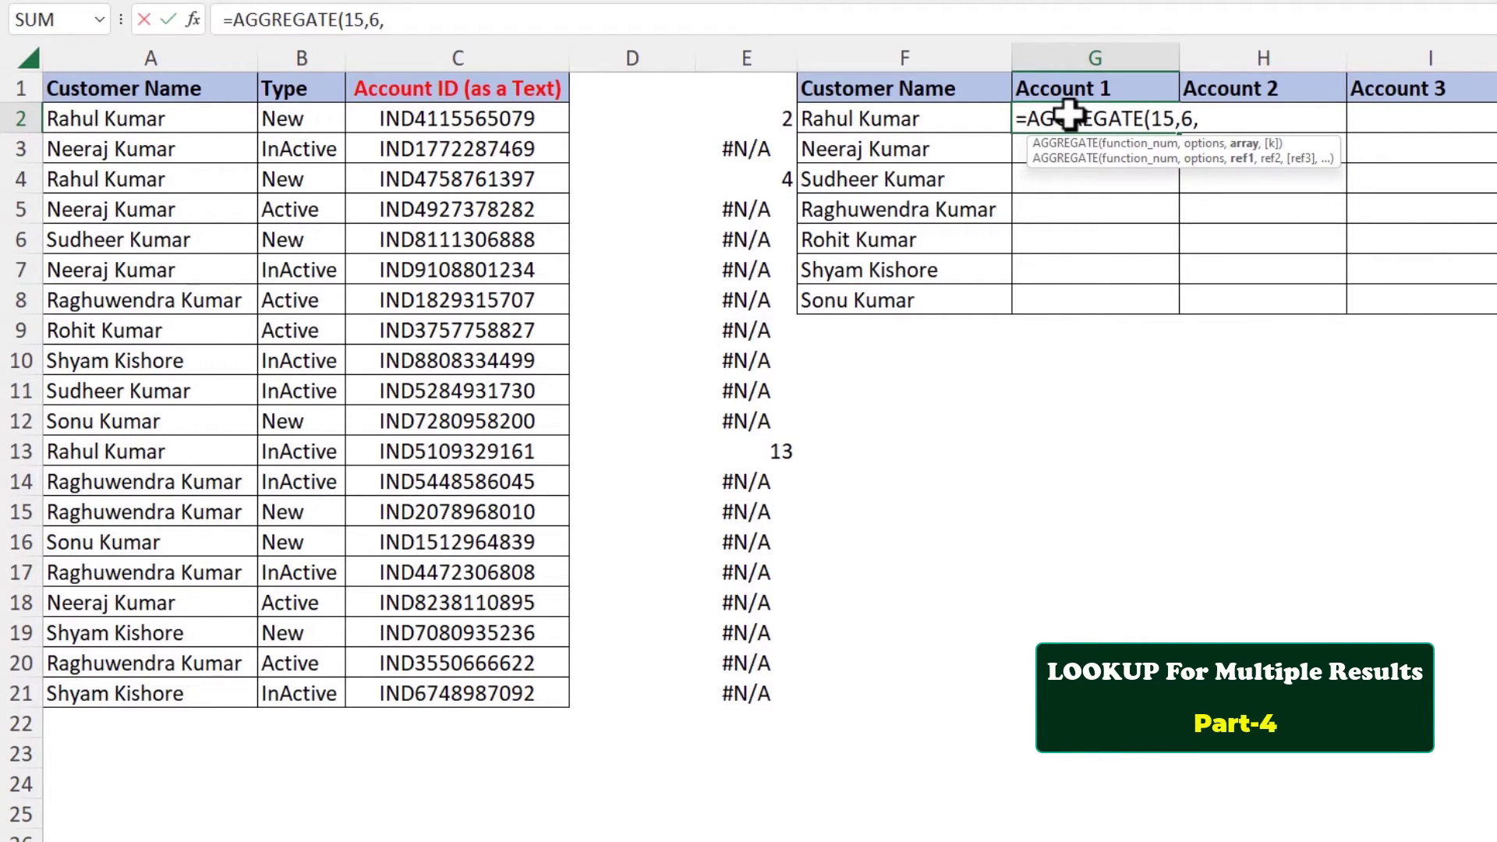
drag(762, 125, 739, 697)
text(,columns)
key(Tab)
text($g$1:)
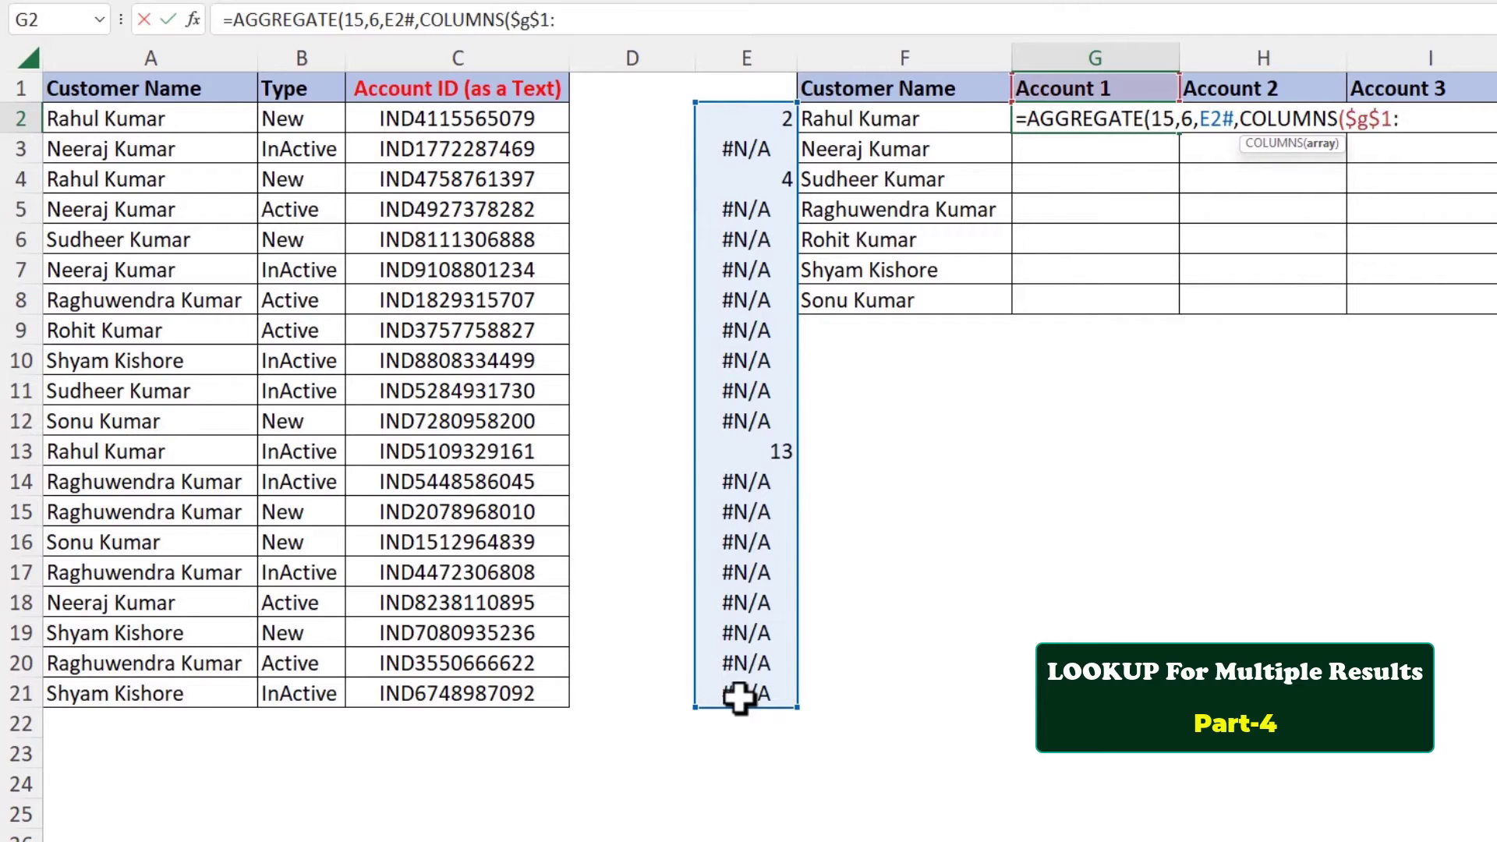
text(g$1)))
key(Return)
key(Up)
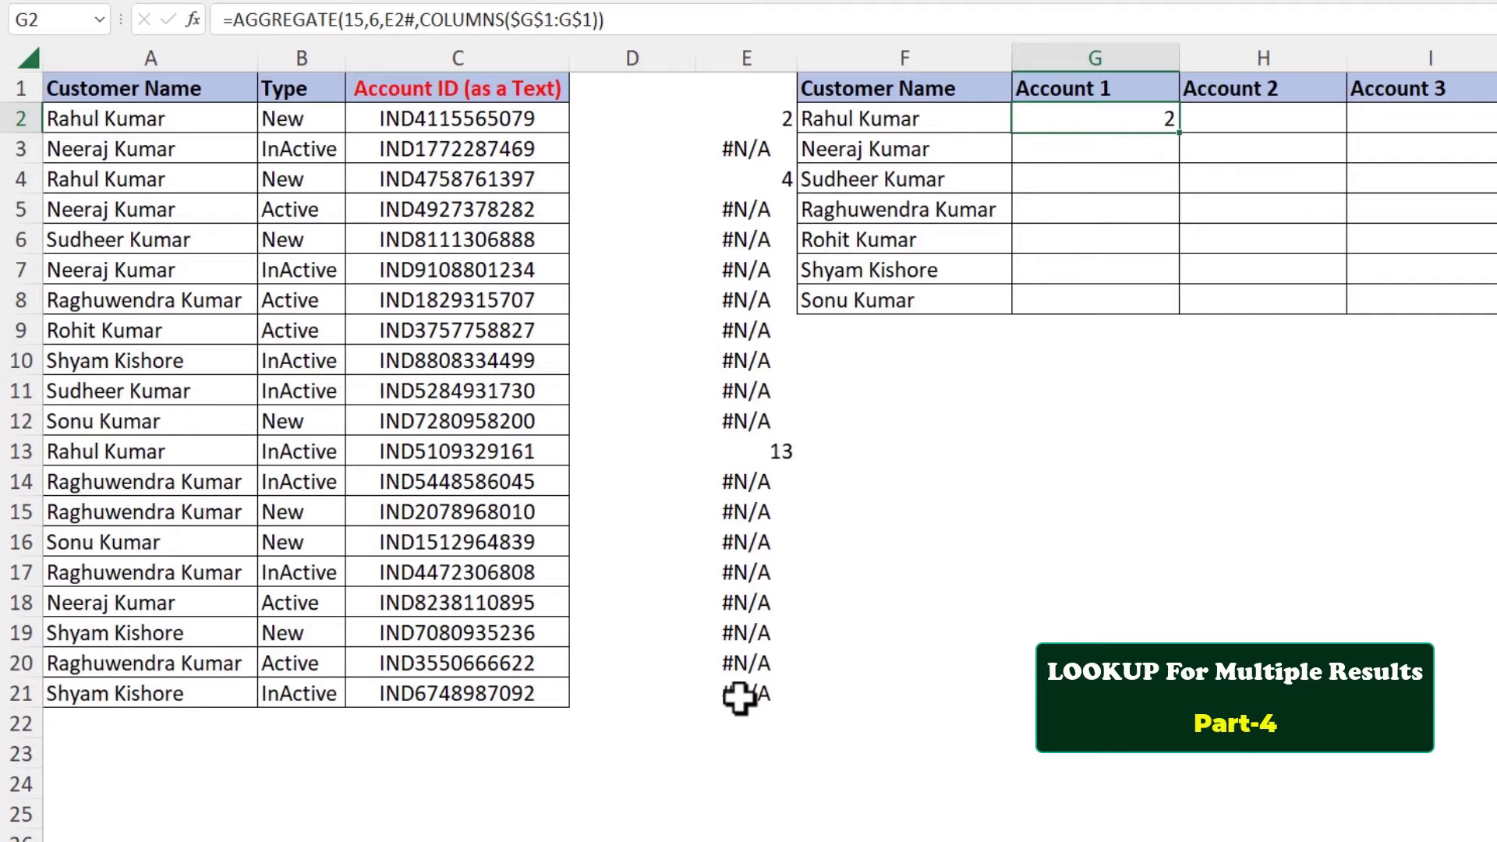
Step: Replace the E2# reference in the G2 AGGREGATE formula with the IF formula copied from E2
click(777, 119)
drag(616, 19, 241, 33)
key(Escape)
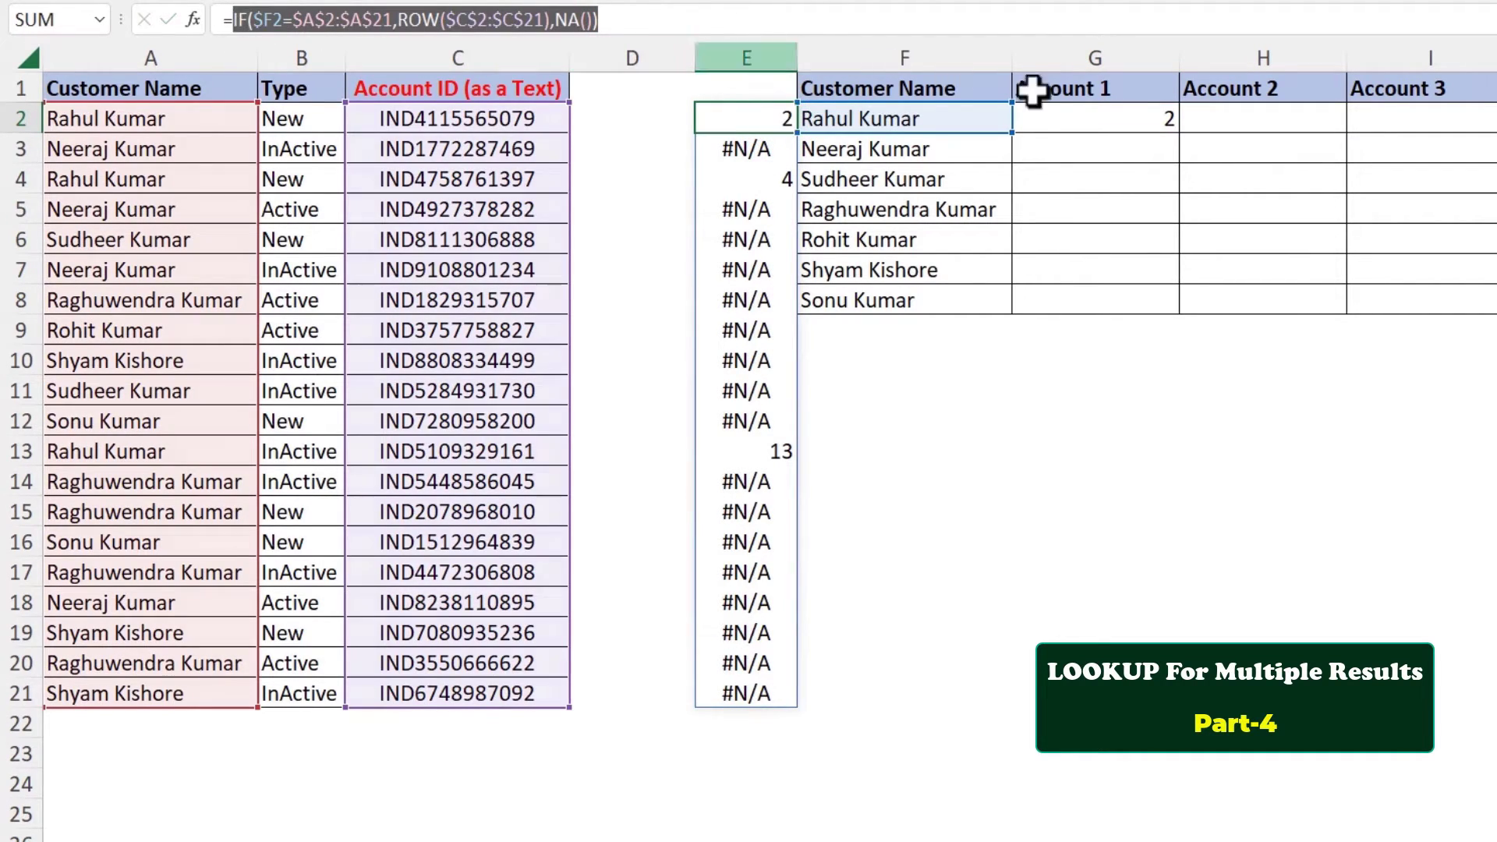
double_click(1146, 120)
double_click(1211, 119)
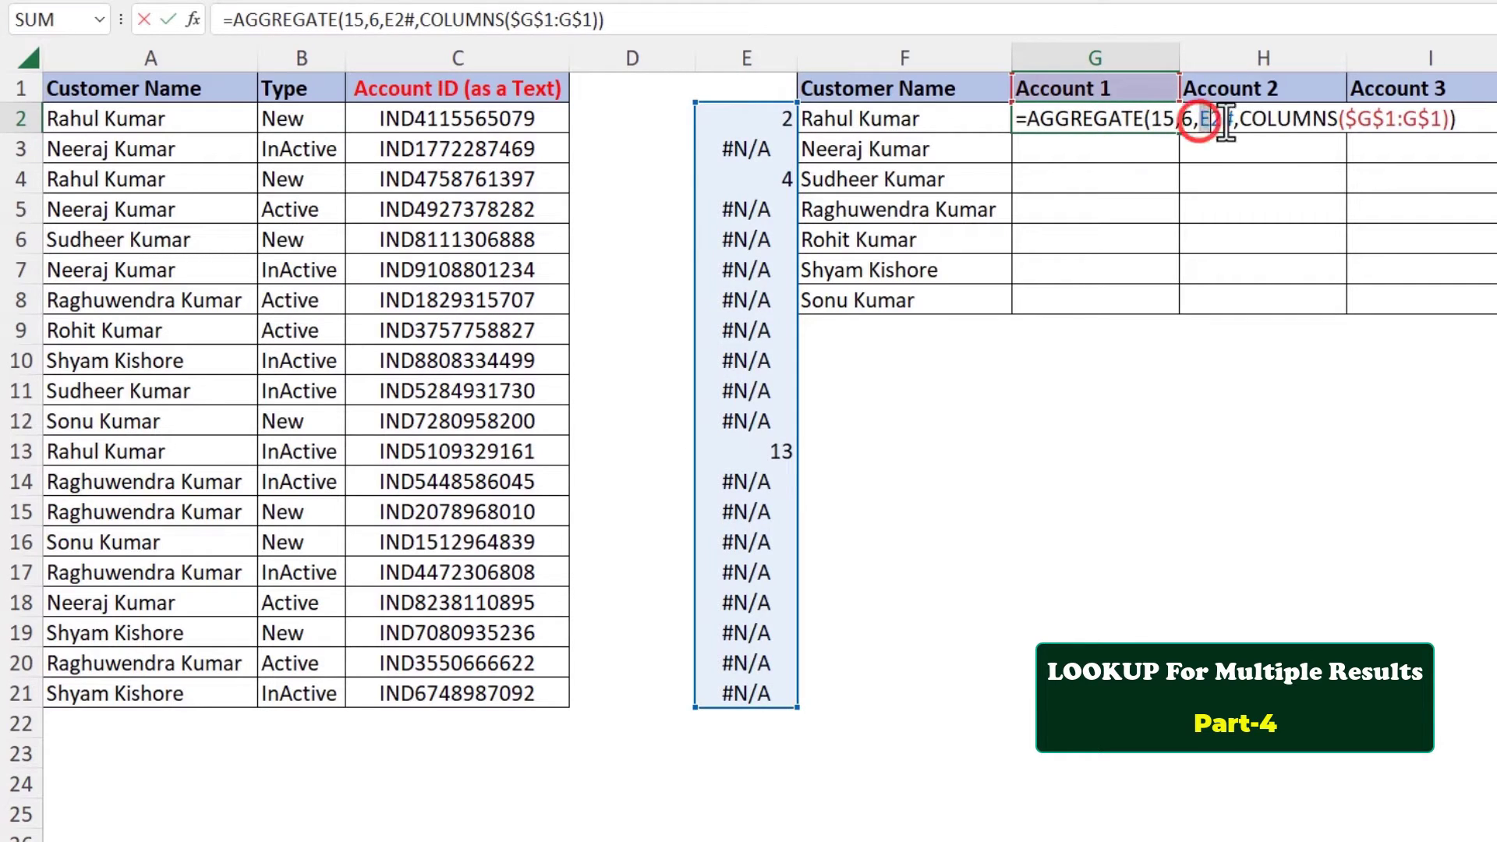
text(IF($F2=$A$2:$A$21,ROW($C$2:$C$21),NA()))
key(Return)
key(Up)
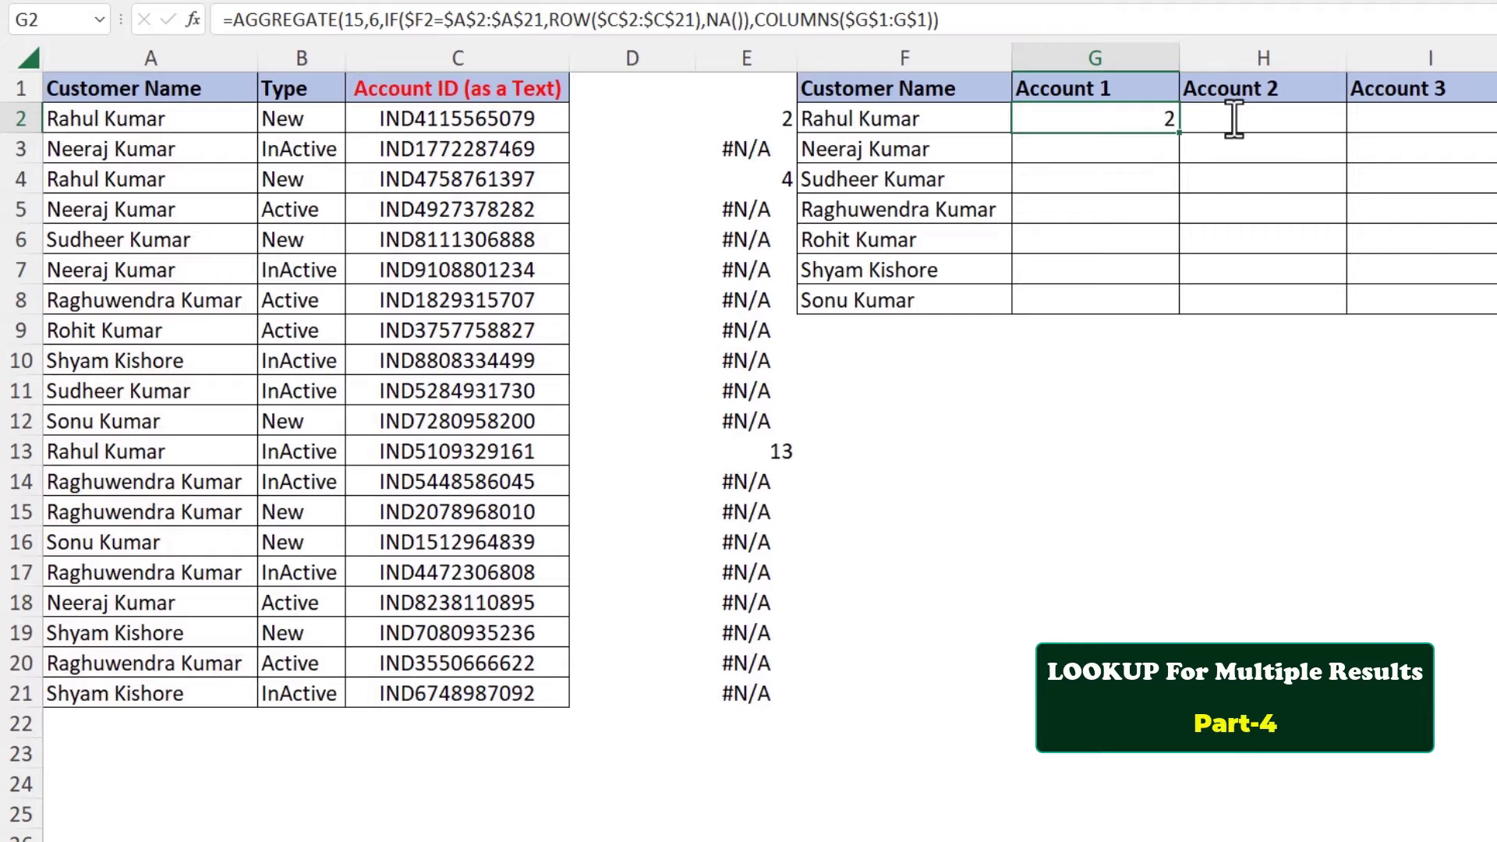
Step: Nest the G2 AGGREGATE formula as the row number of an INDEX function over $C$2:$C$21
double_click(1146, 115)
drag(1029, 117, 1314, 134)
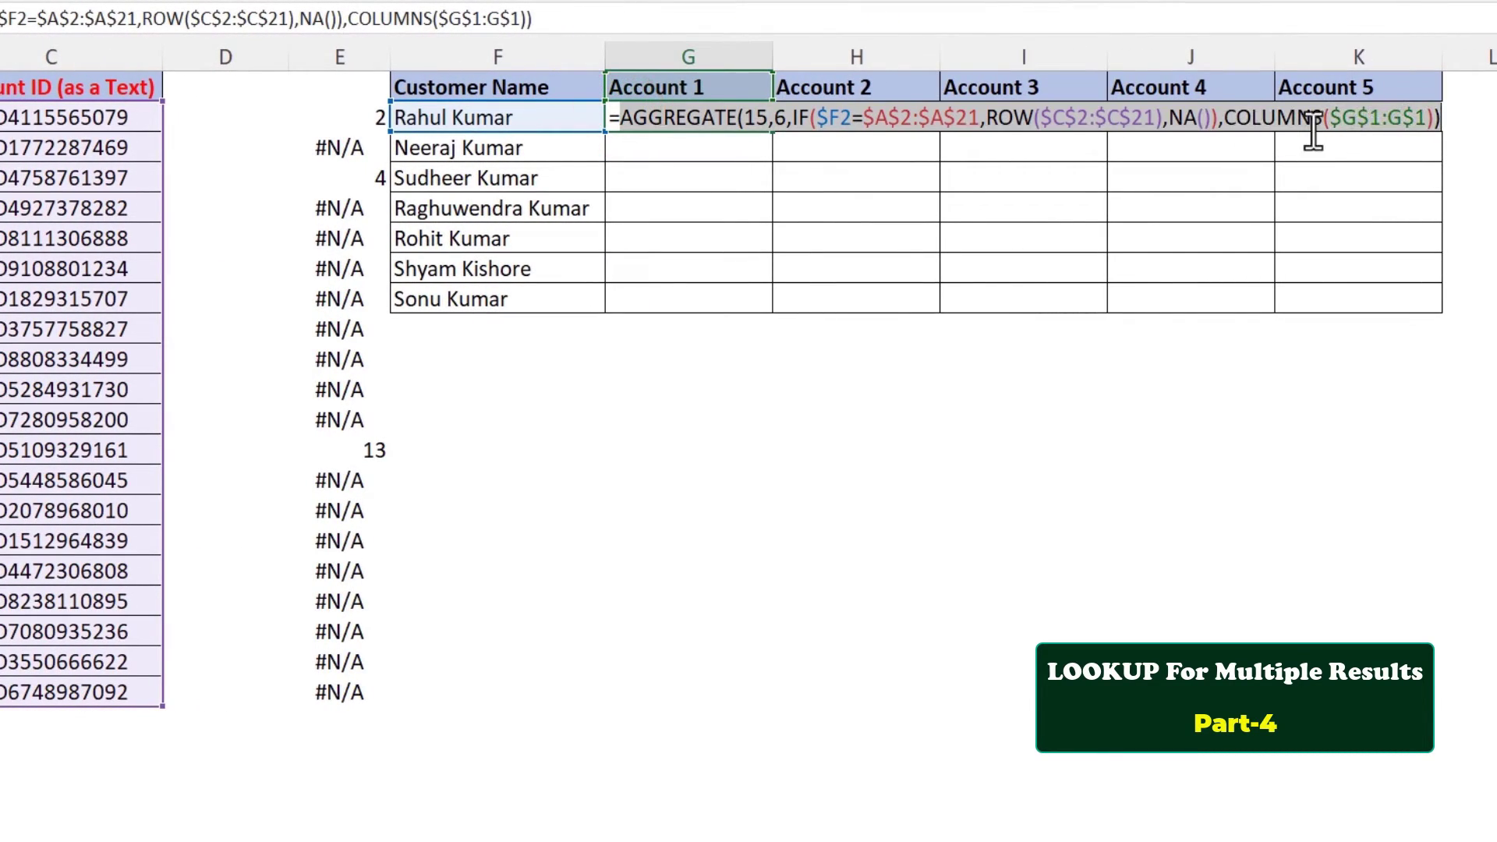
right_click(1298, 119)
click(1335, 156)
key(Escape)
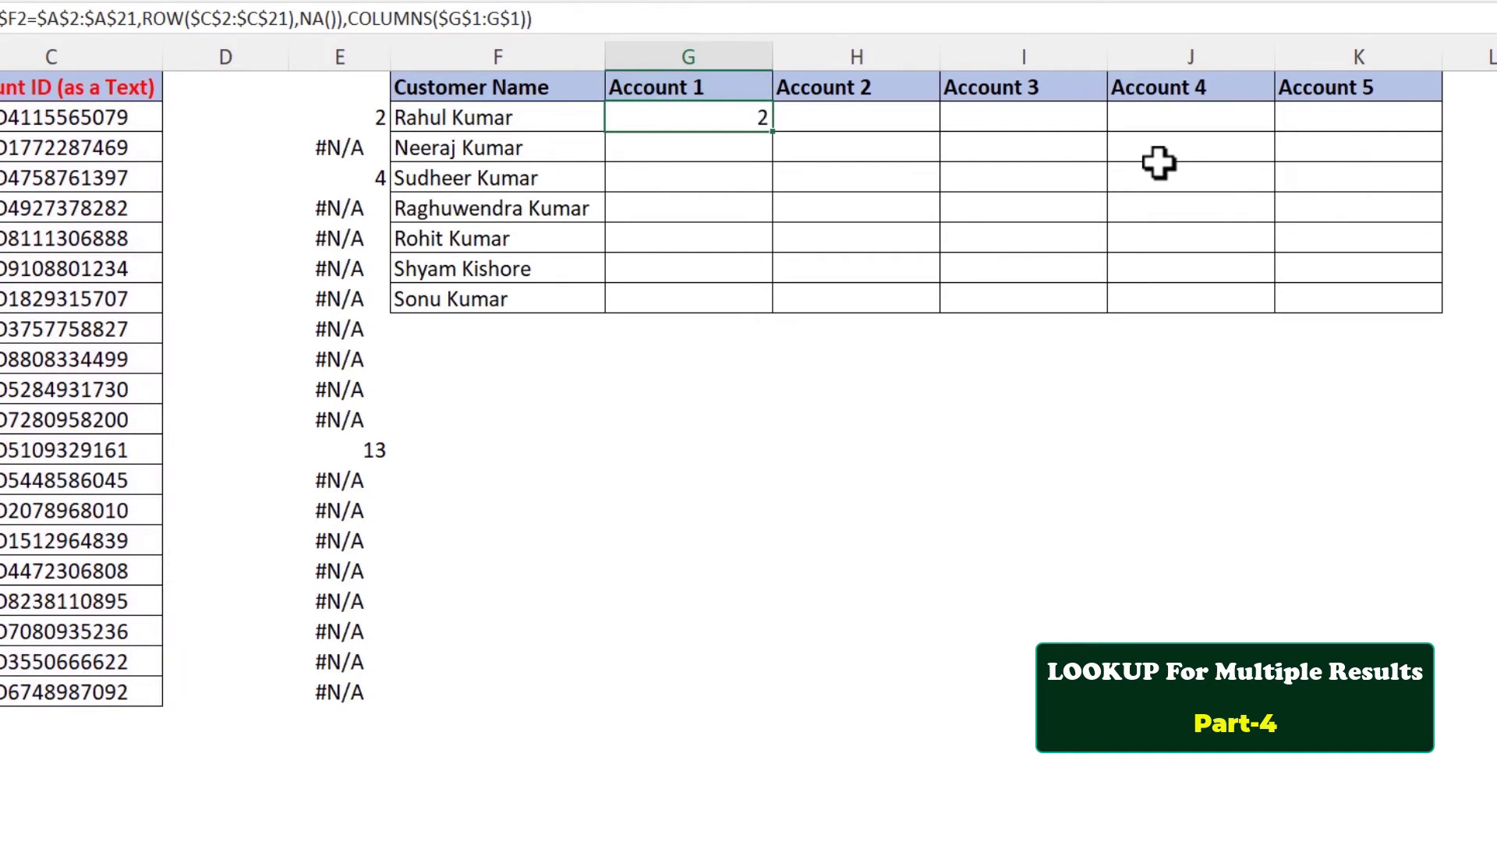
text(=ind)
key(Tab)
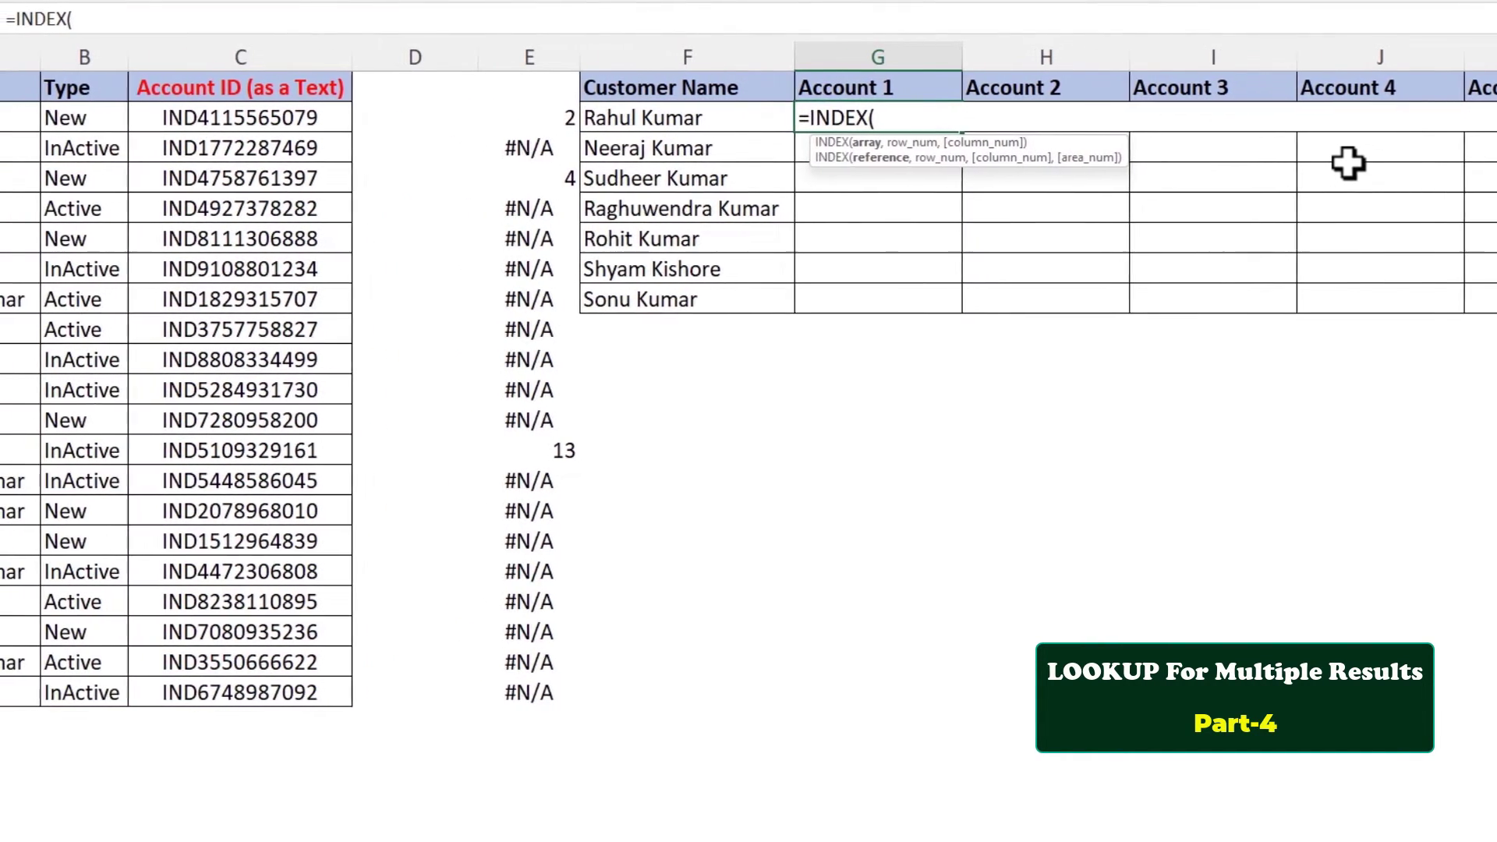
drag(300, 100, 320, 689)
key(F4)
text(,)
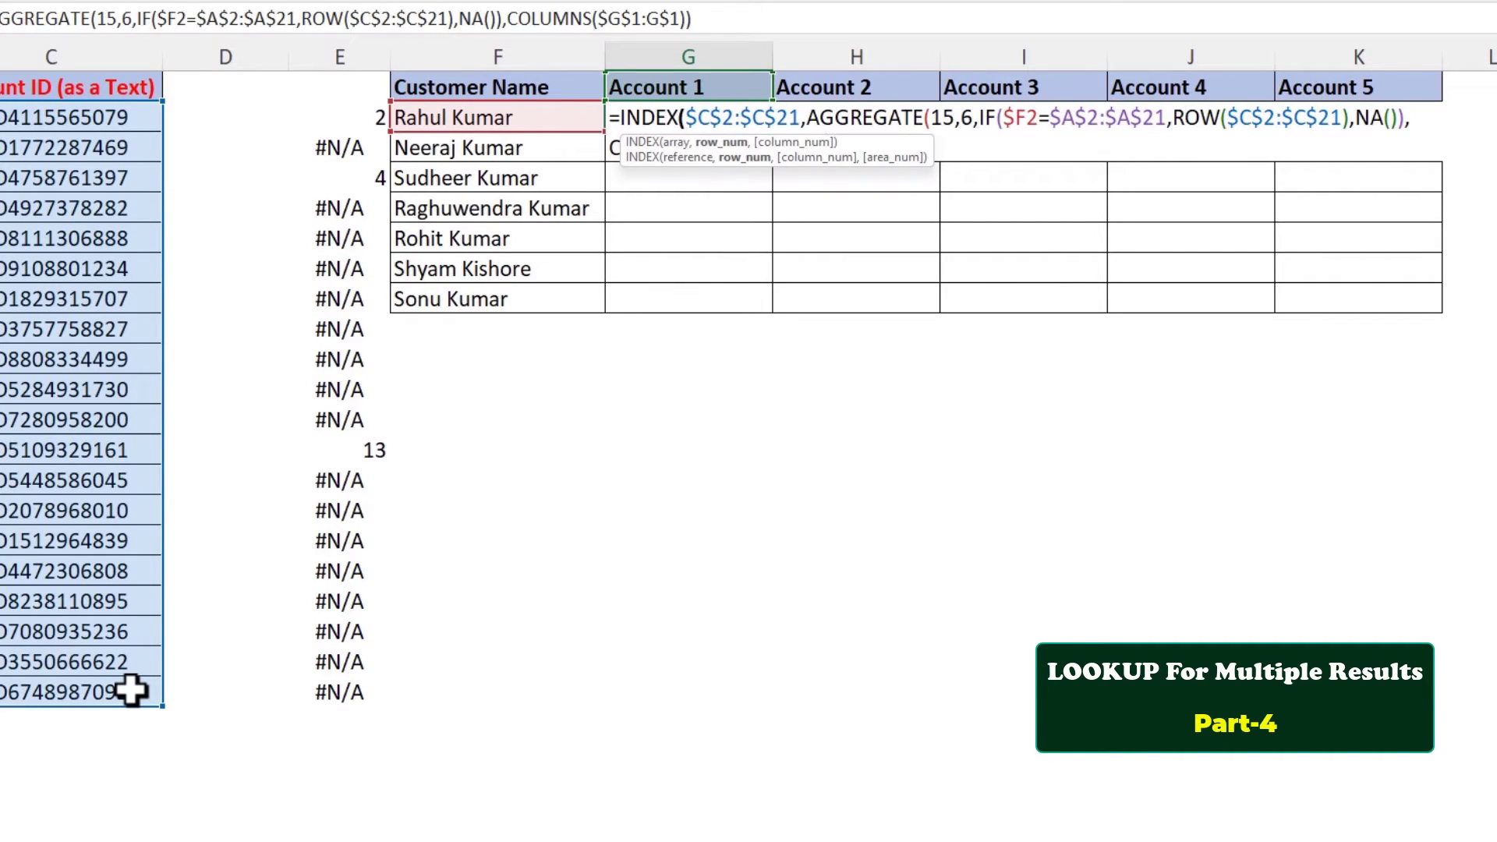
text())
Step: Wrap the G2 INDEX formula in IFERROR with an empty string "" as the error value and enter it as an array formula
click(619, 117)
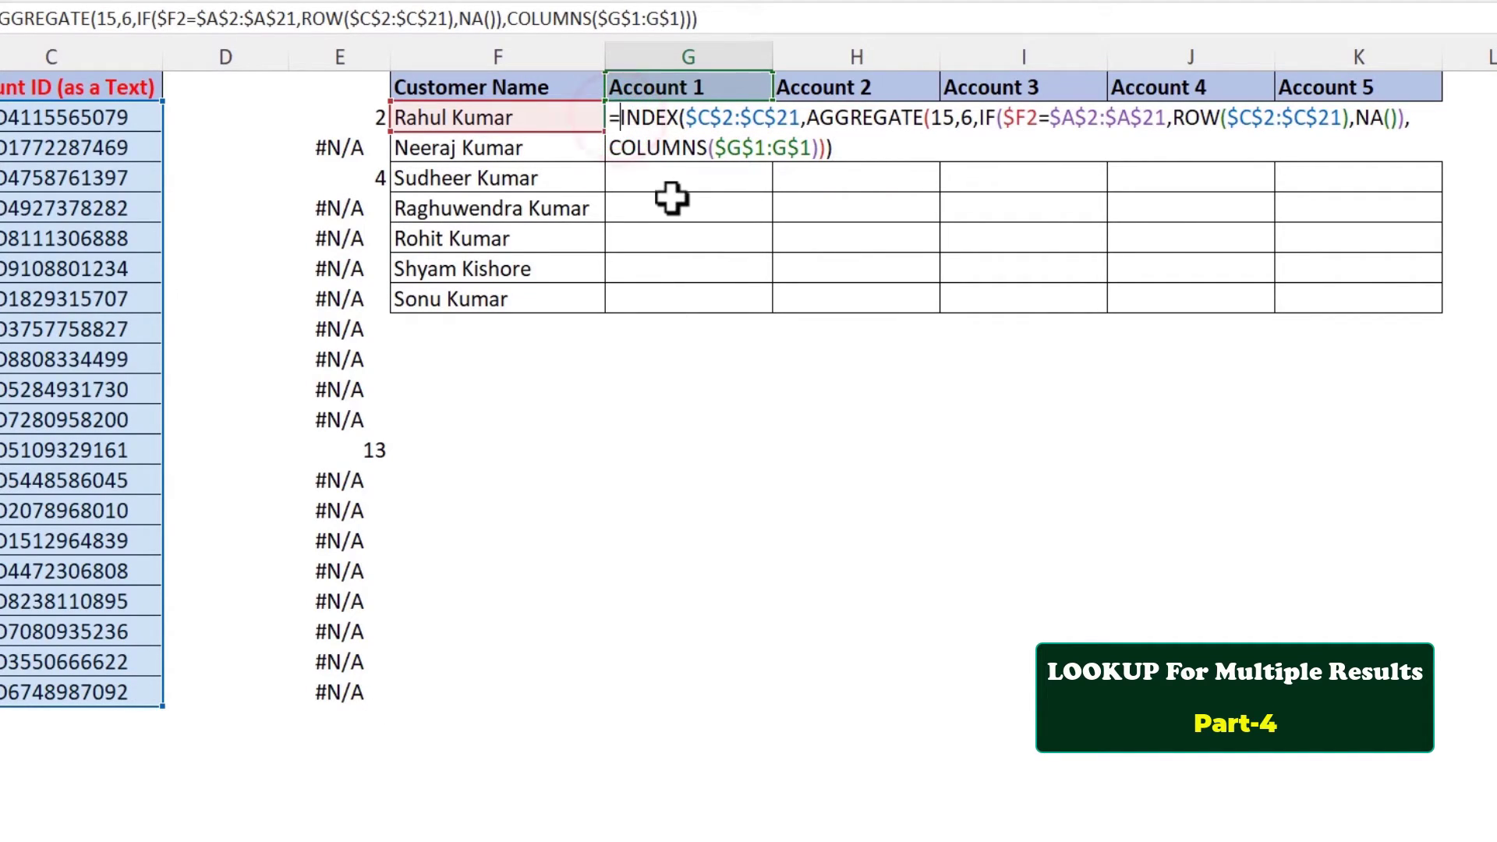
text(IFERROR()
key(Down)
key(End)
text(,""))
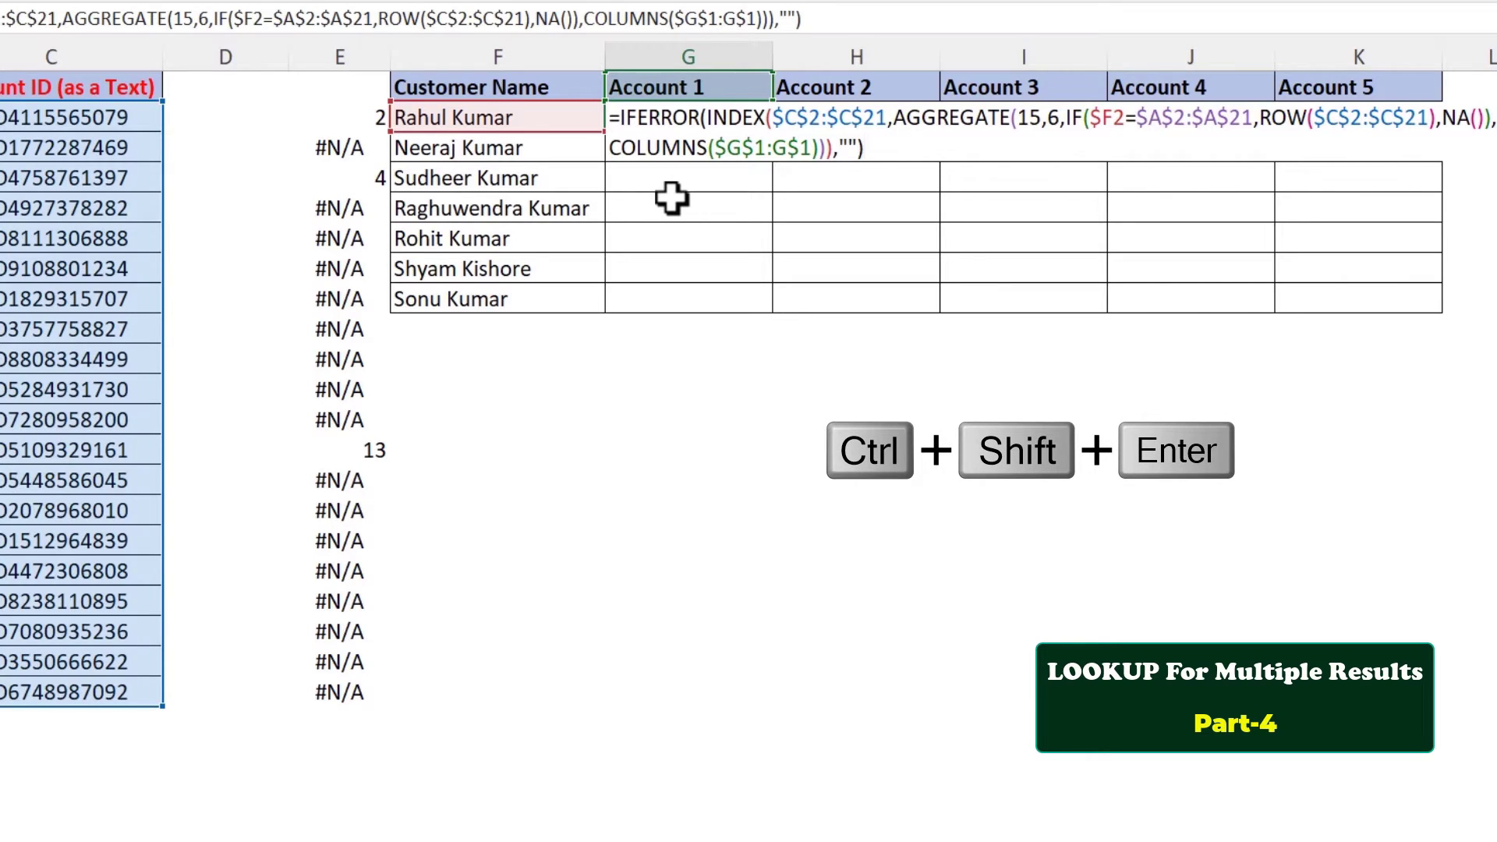
key(ctrl+shift+Return)
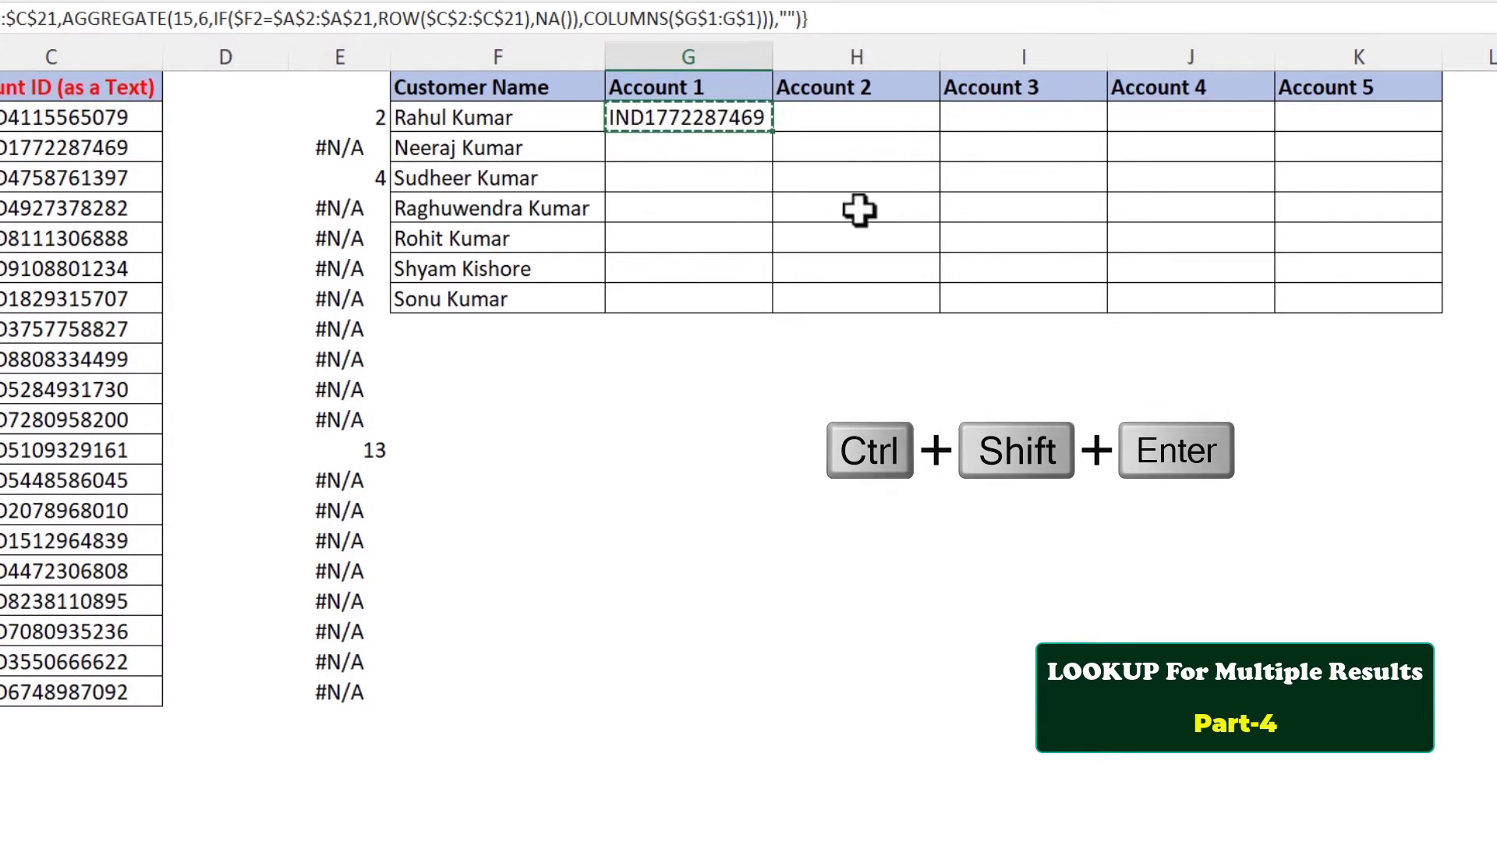
Step: Copy the G2 array formula to the remaining cells of G2:K8
key(ctrl+c)
click(807, 119)
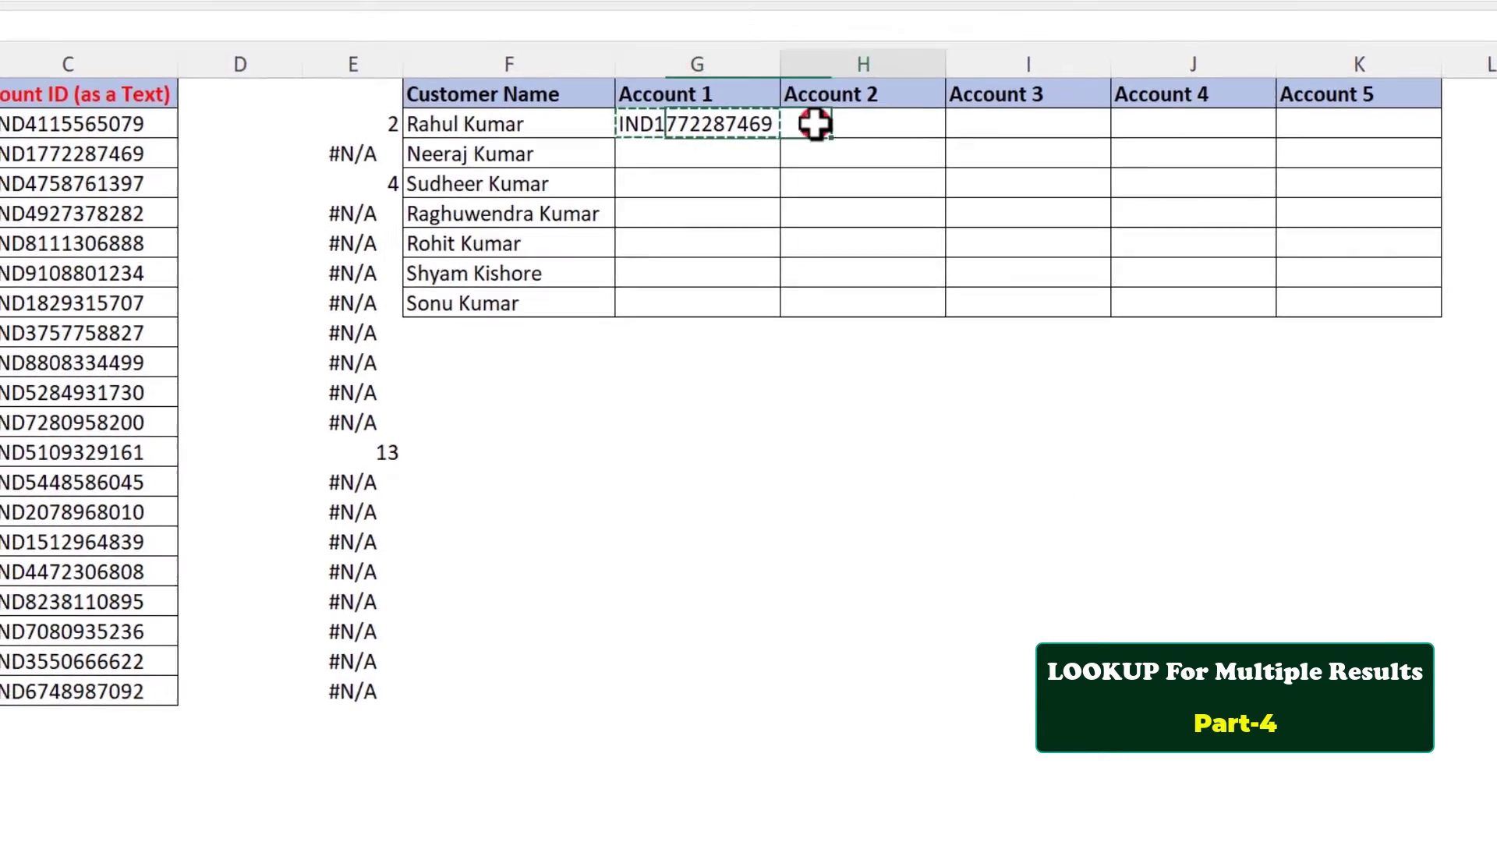
drag(815, 124, 1294, 124)
key(ctrl+v)
drag(725, 156, 1320, 304)
key(ctrl+v)
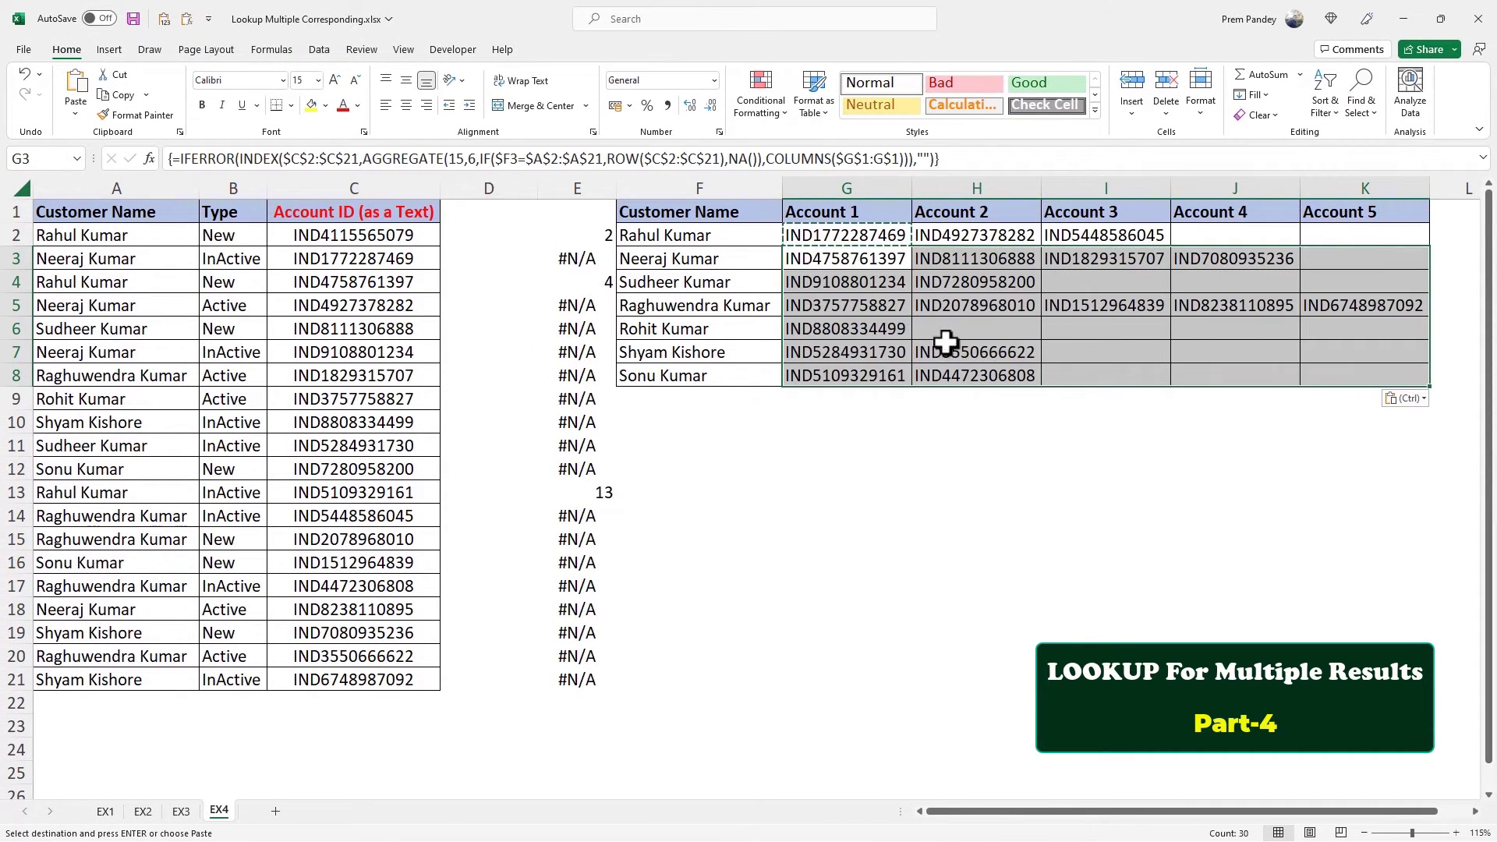
click(713, 299)
key(Escape)
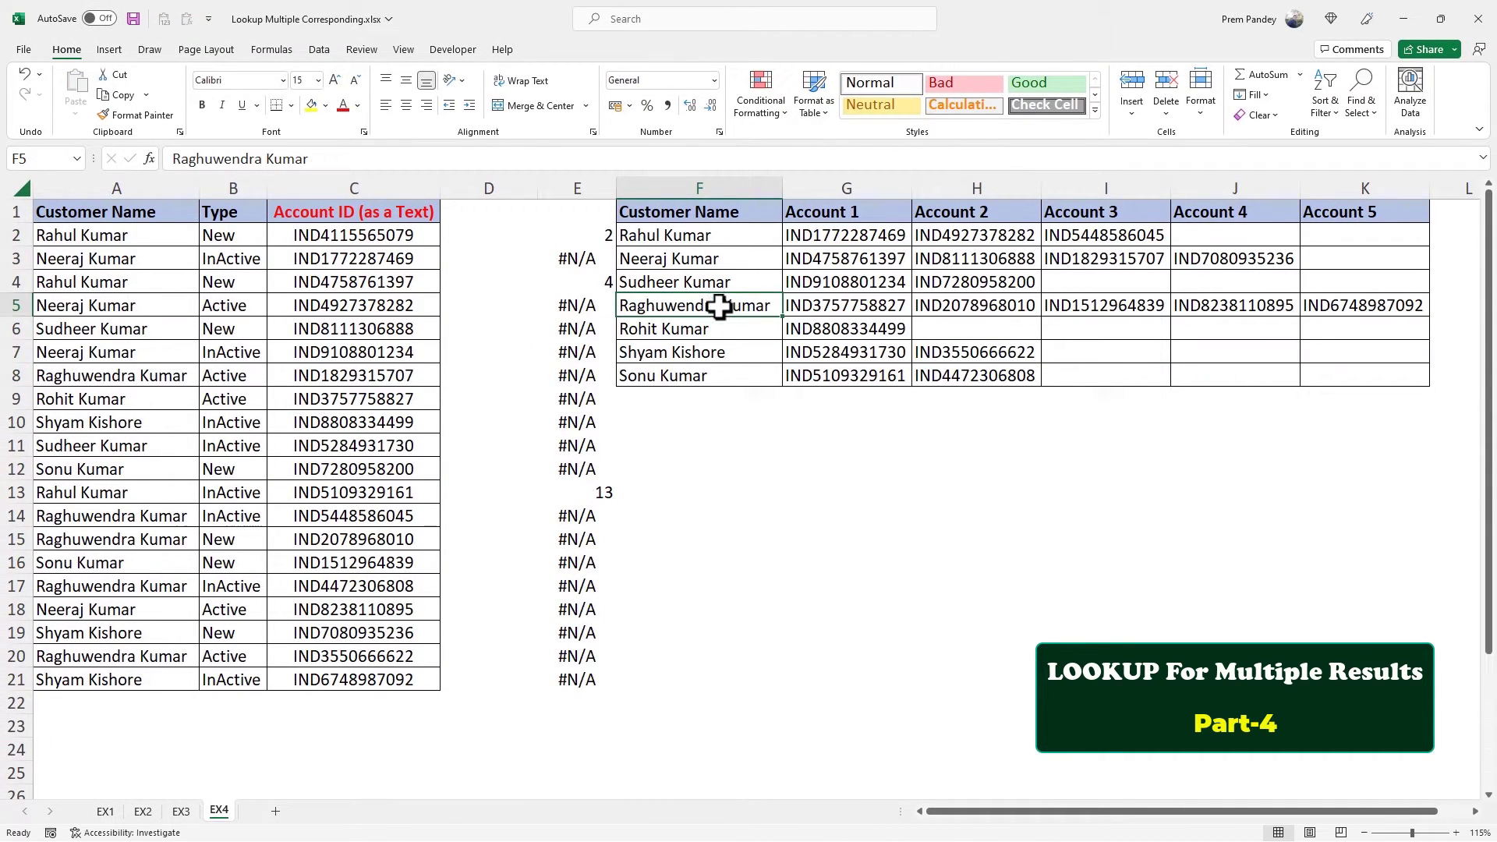
Step: Clear the helper IF formula and its results from column E
click(577, 189)
key(Delete)
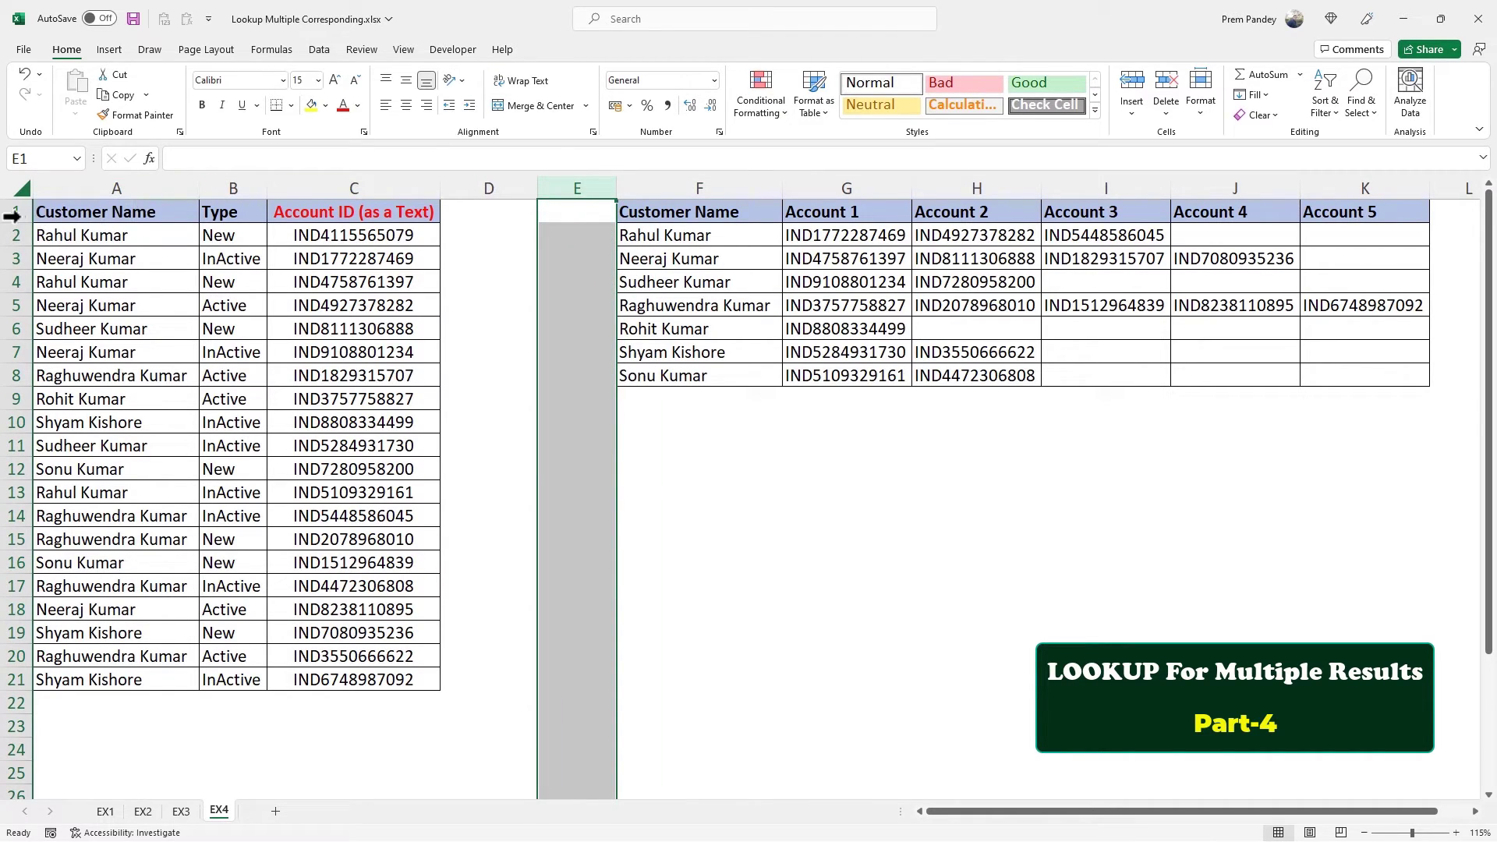
Step: Test the lookup formulas by inserting five rows above the header row, and undo the insertion
drag(6, 212, 14, 293)
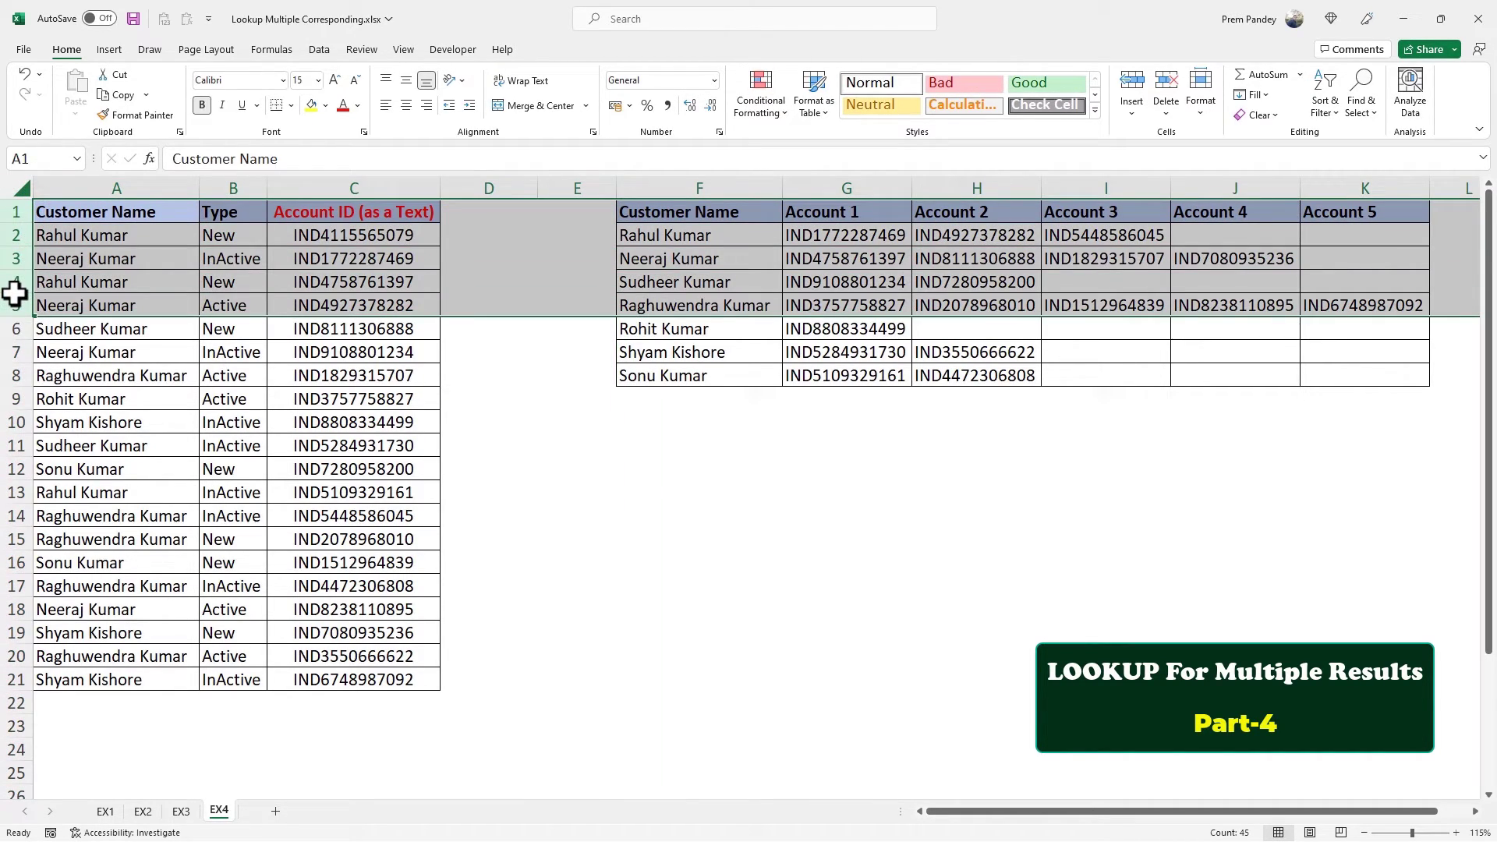
key(ctrl+shift+plus)
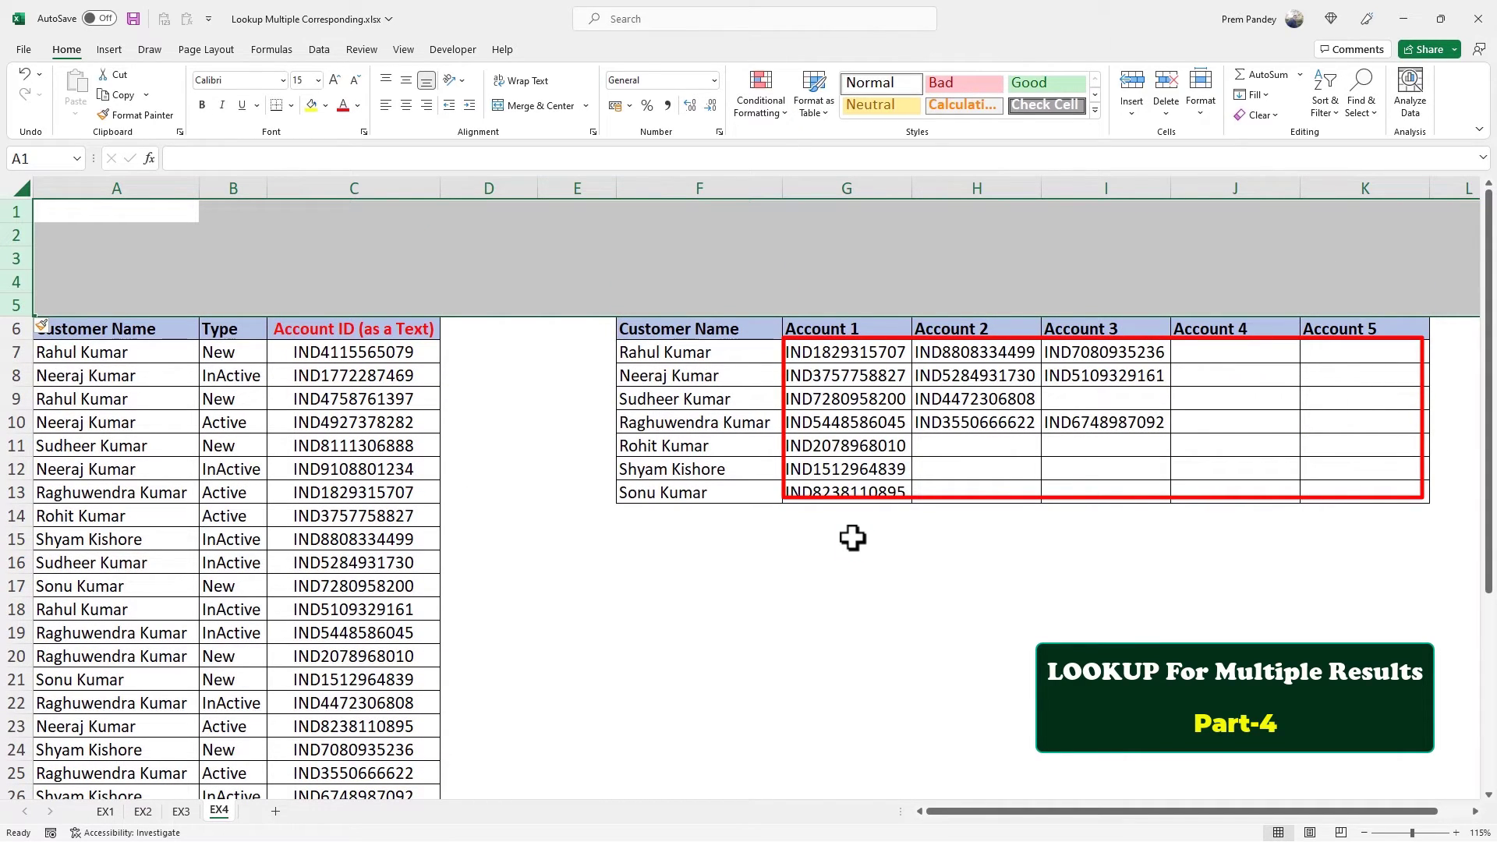
click(863, 352)
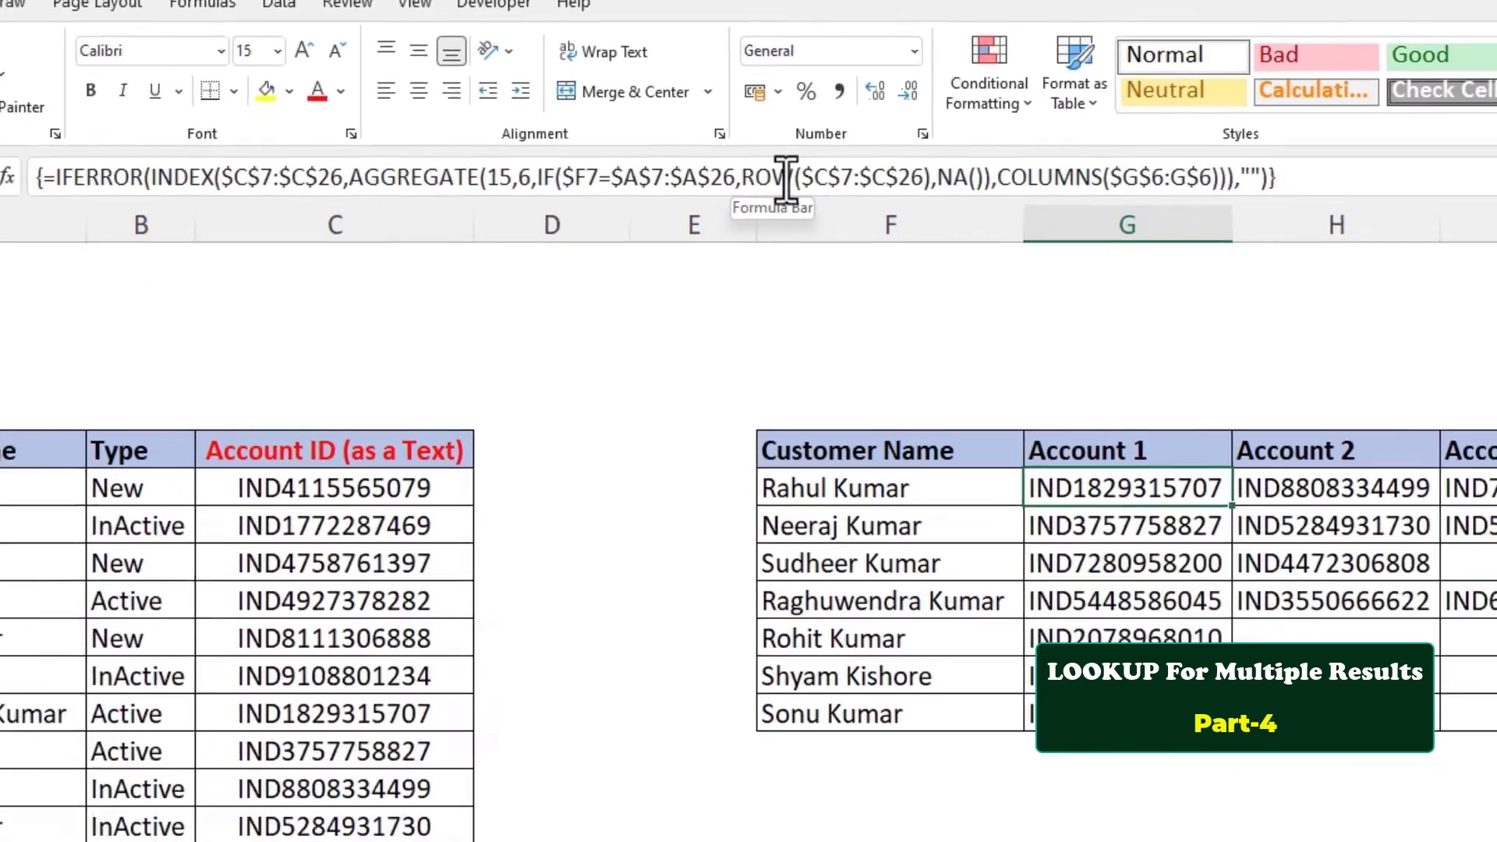
key(ctrl+z)
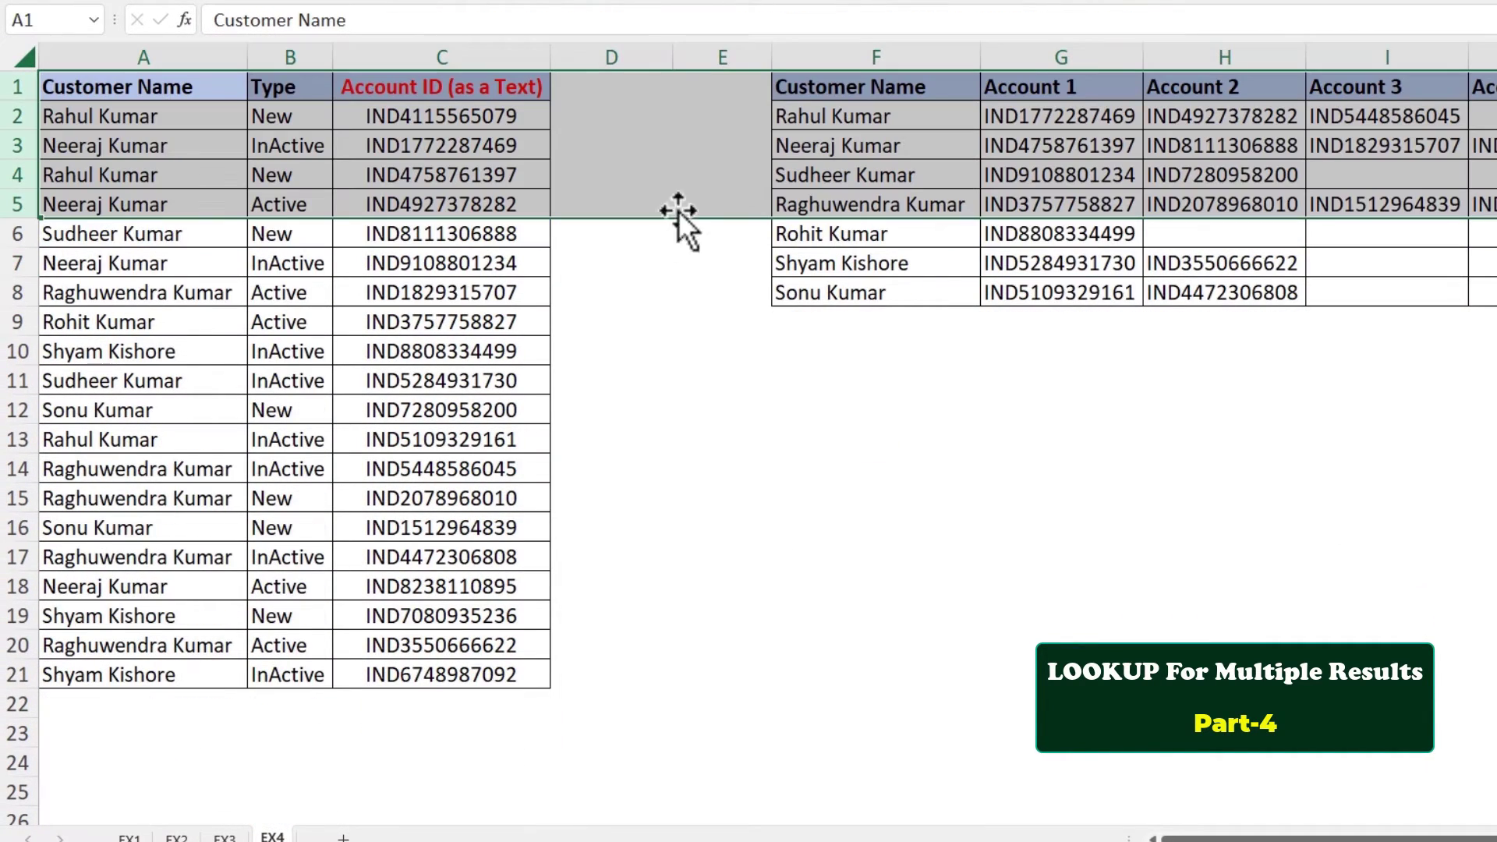
Step: Enter the helper formula =ROW() in D2 and fill it down to D21
click(642, 109)
text(=row)
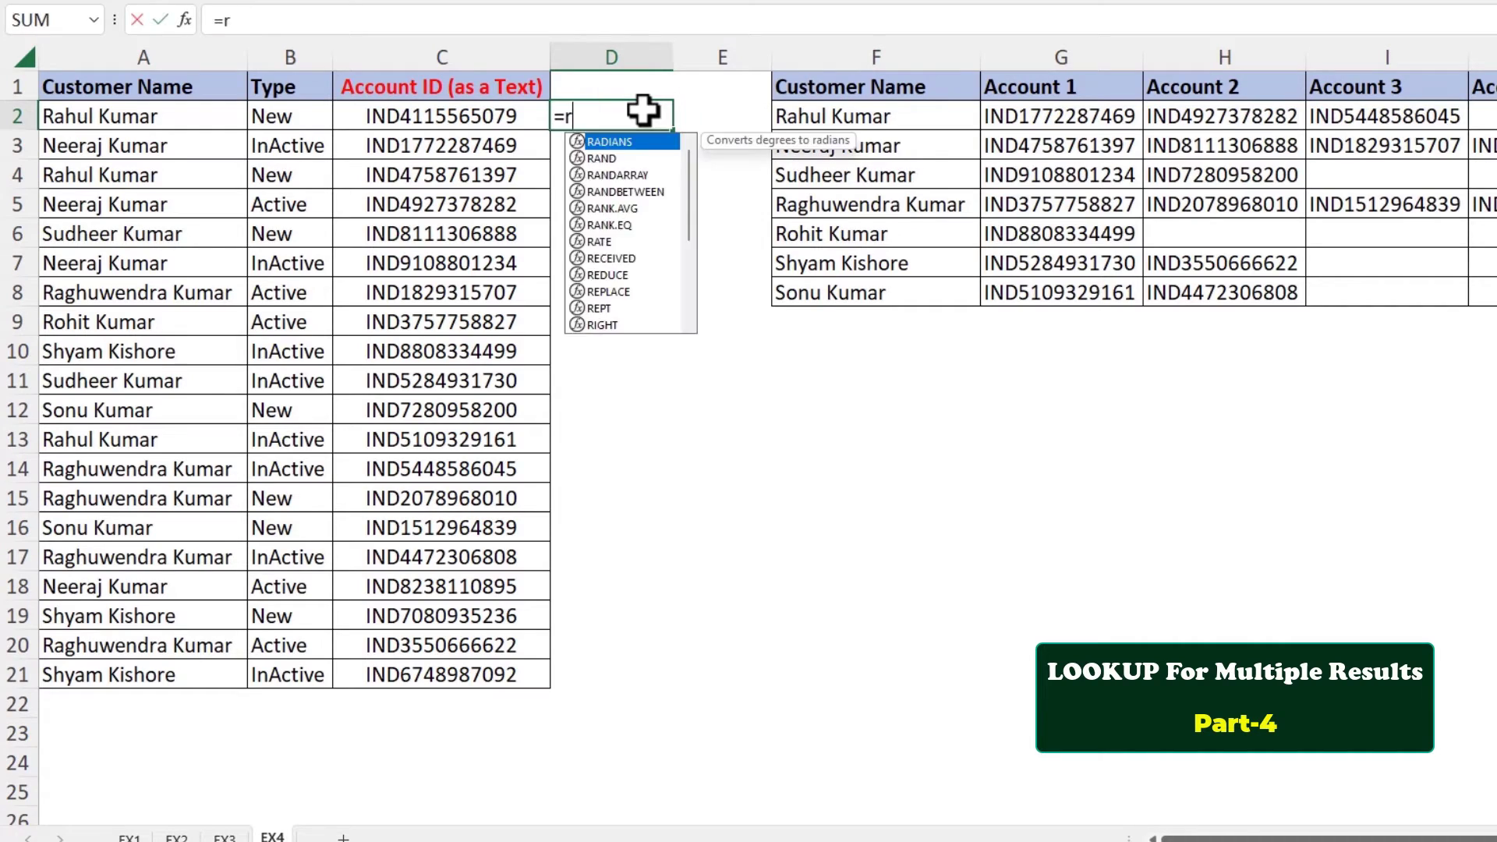
key(Tab)
text())
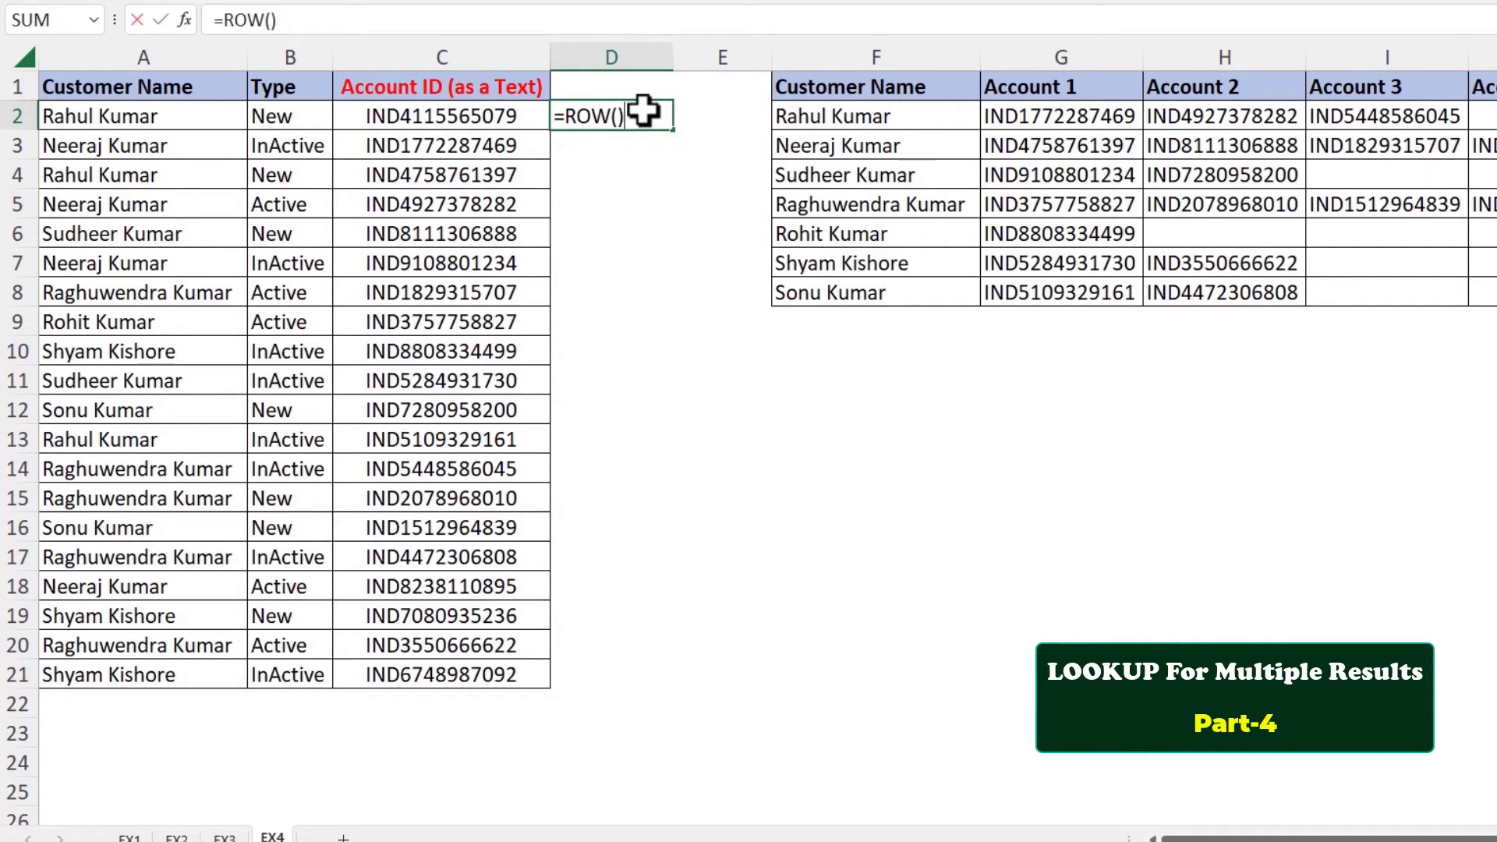
key(Return)
click(638, 112)
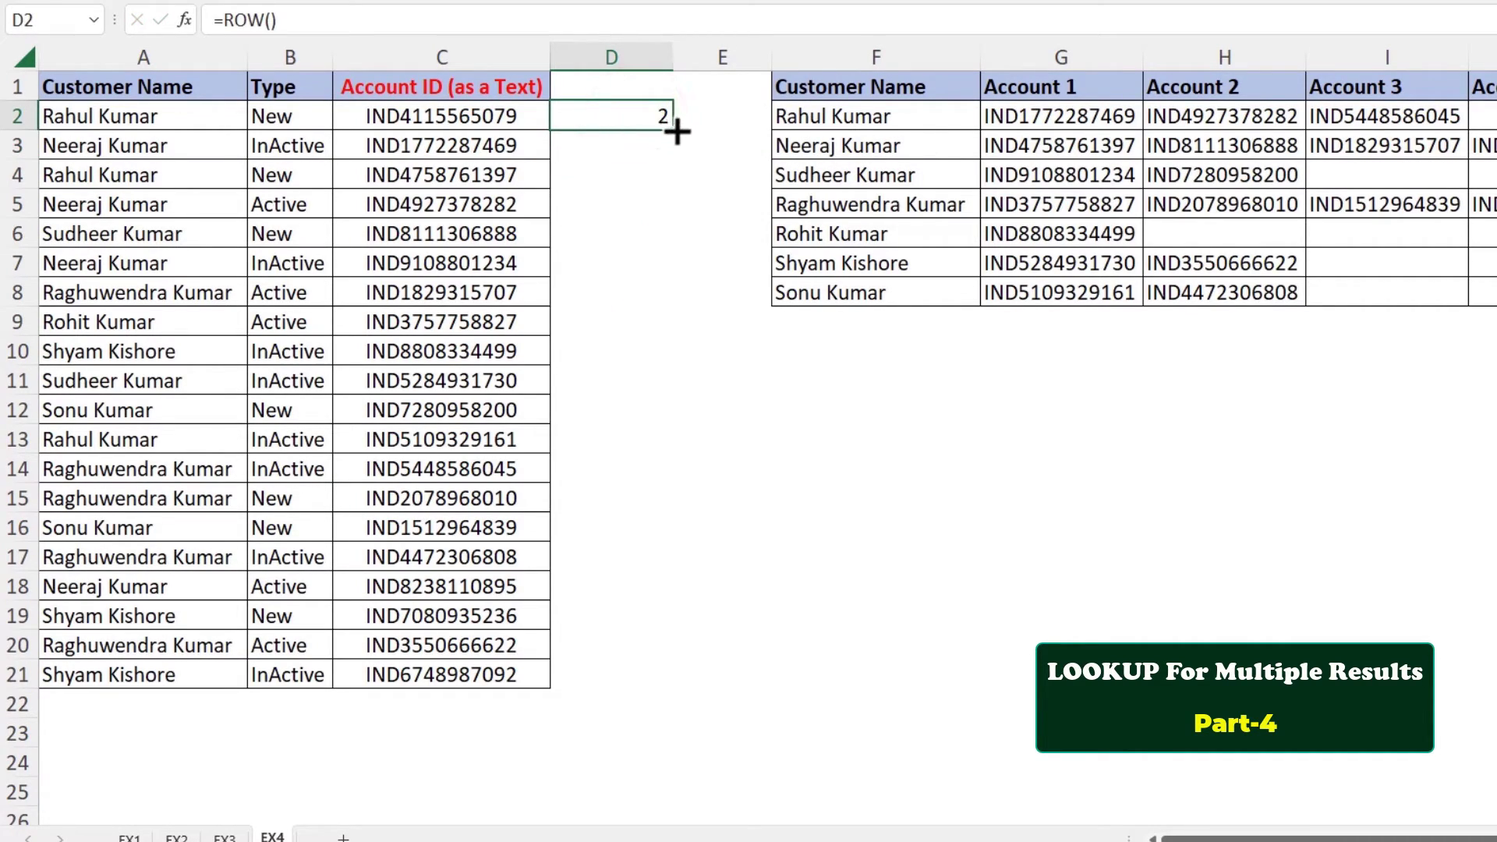
double_click(674, 131)
click(651, 115)
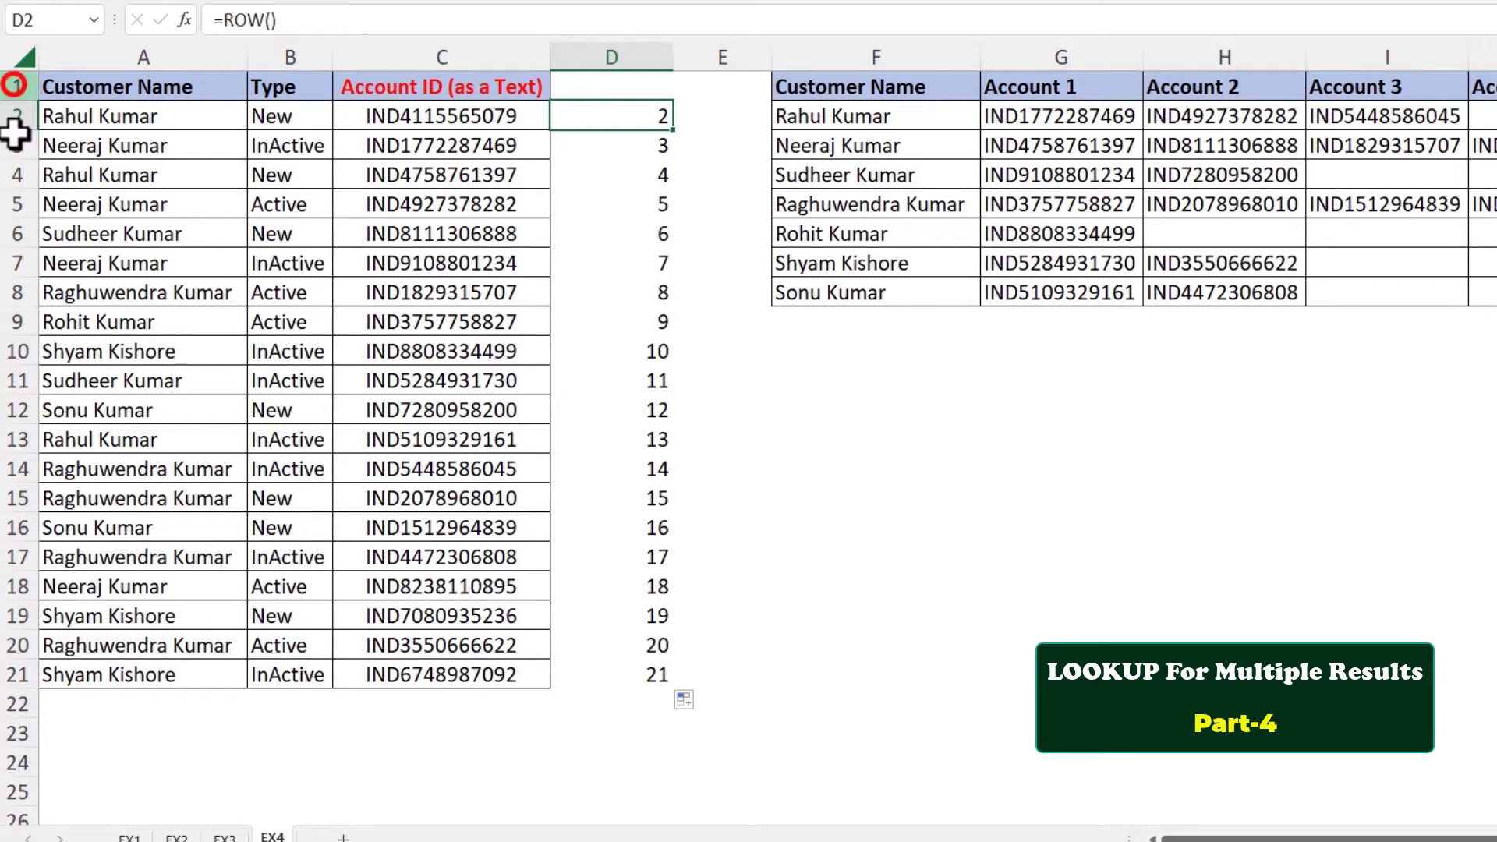
Step: Insert four blank rows above the header row and check the array formula in the first Account 1 result cell
drag(17, 86, 15, 174)
key(ctrl+shift+equal)
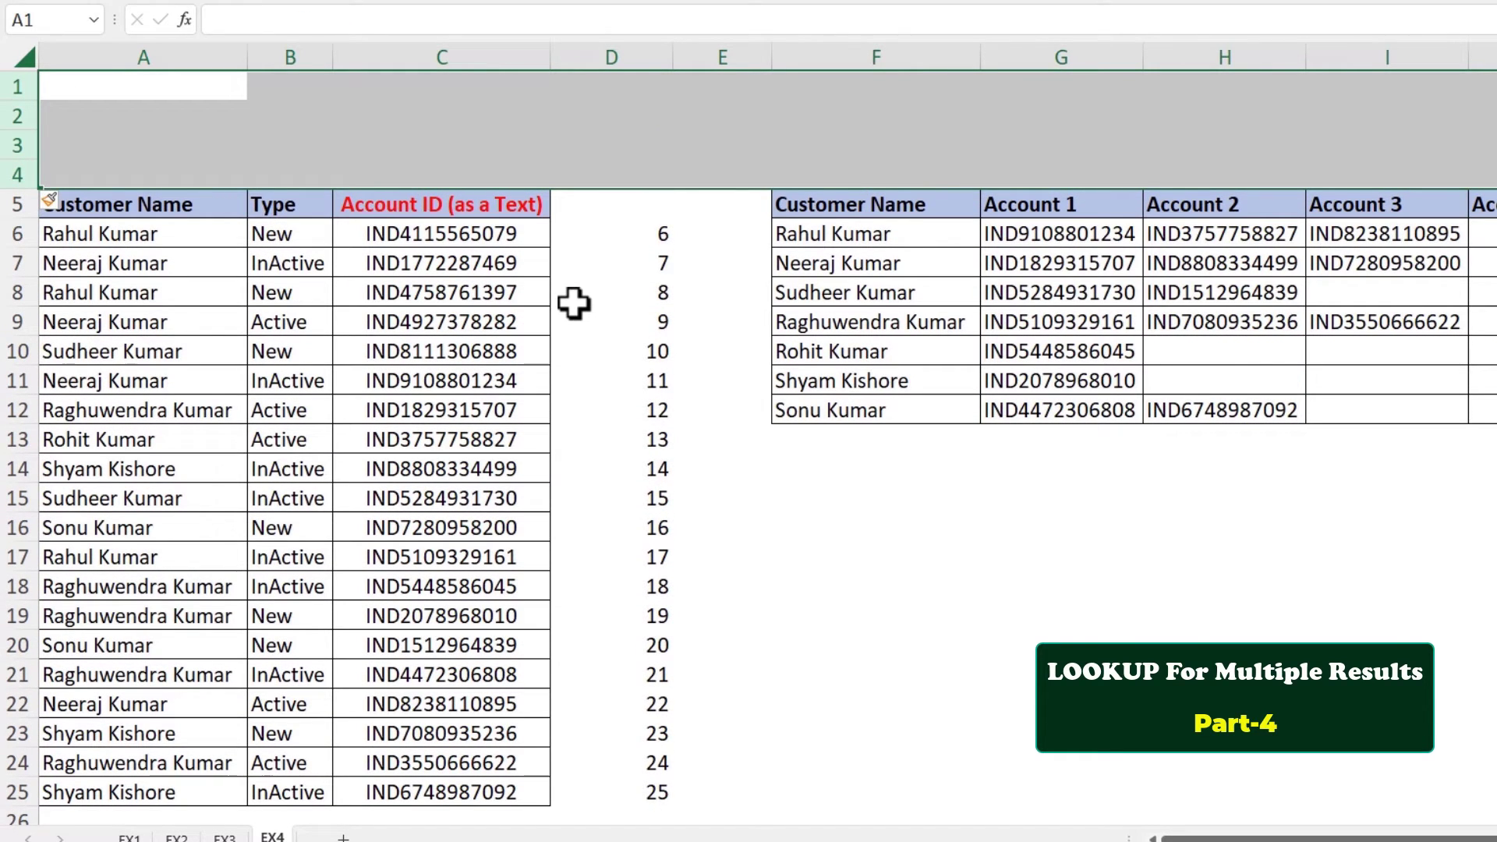
click(1077, 235)
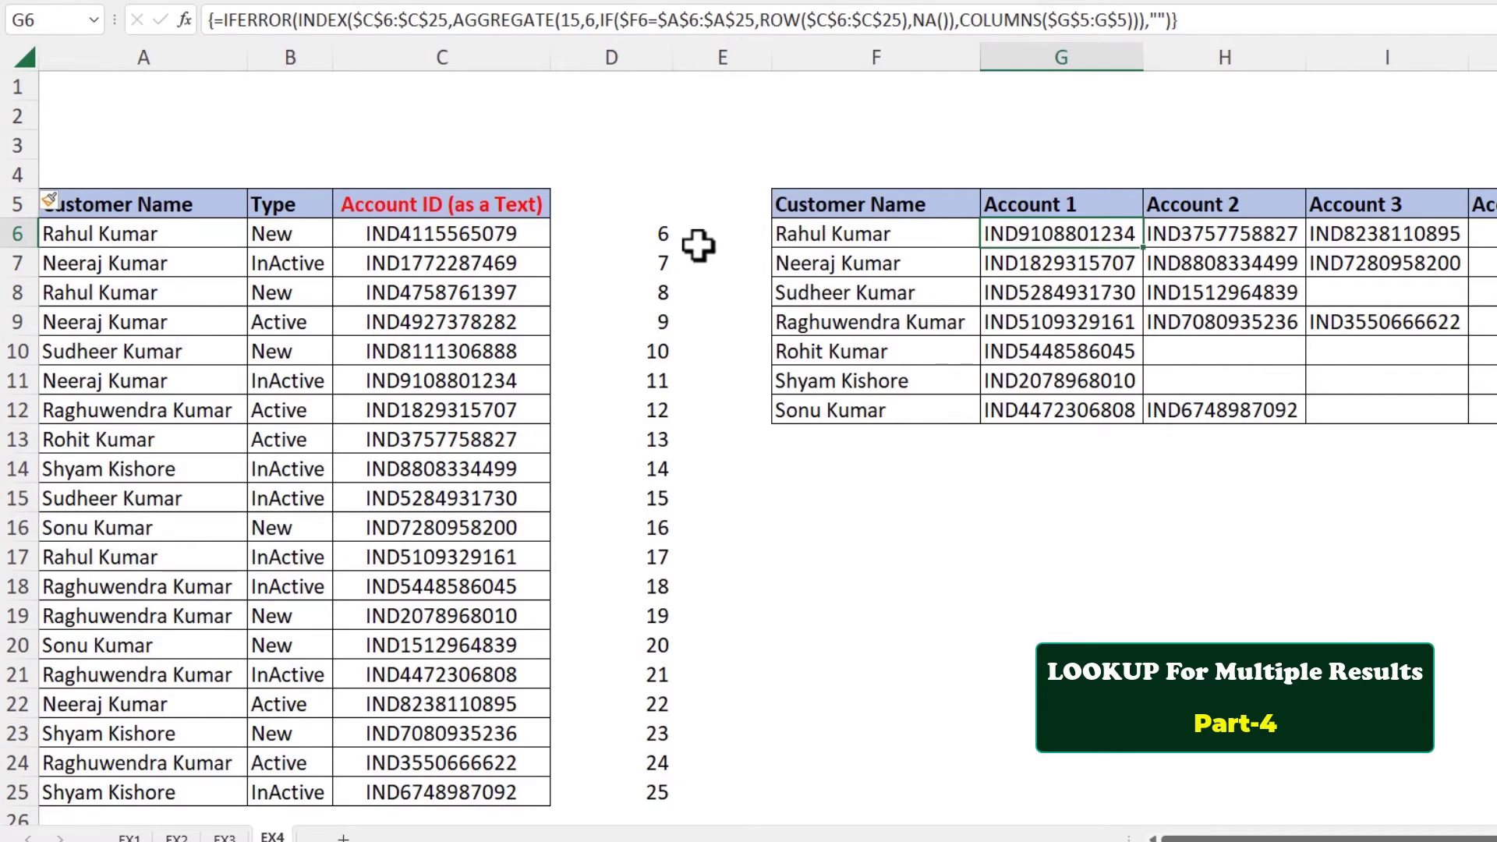
Step: Change the helper formula in D6 to =ROW()-ROW($C$5)+1 and fill it down to D25
double_click(651, 234)
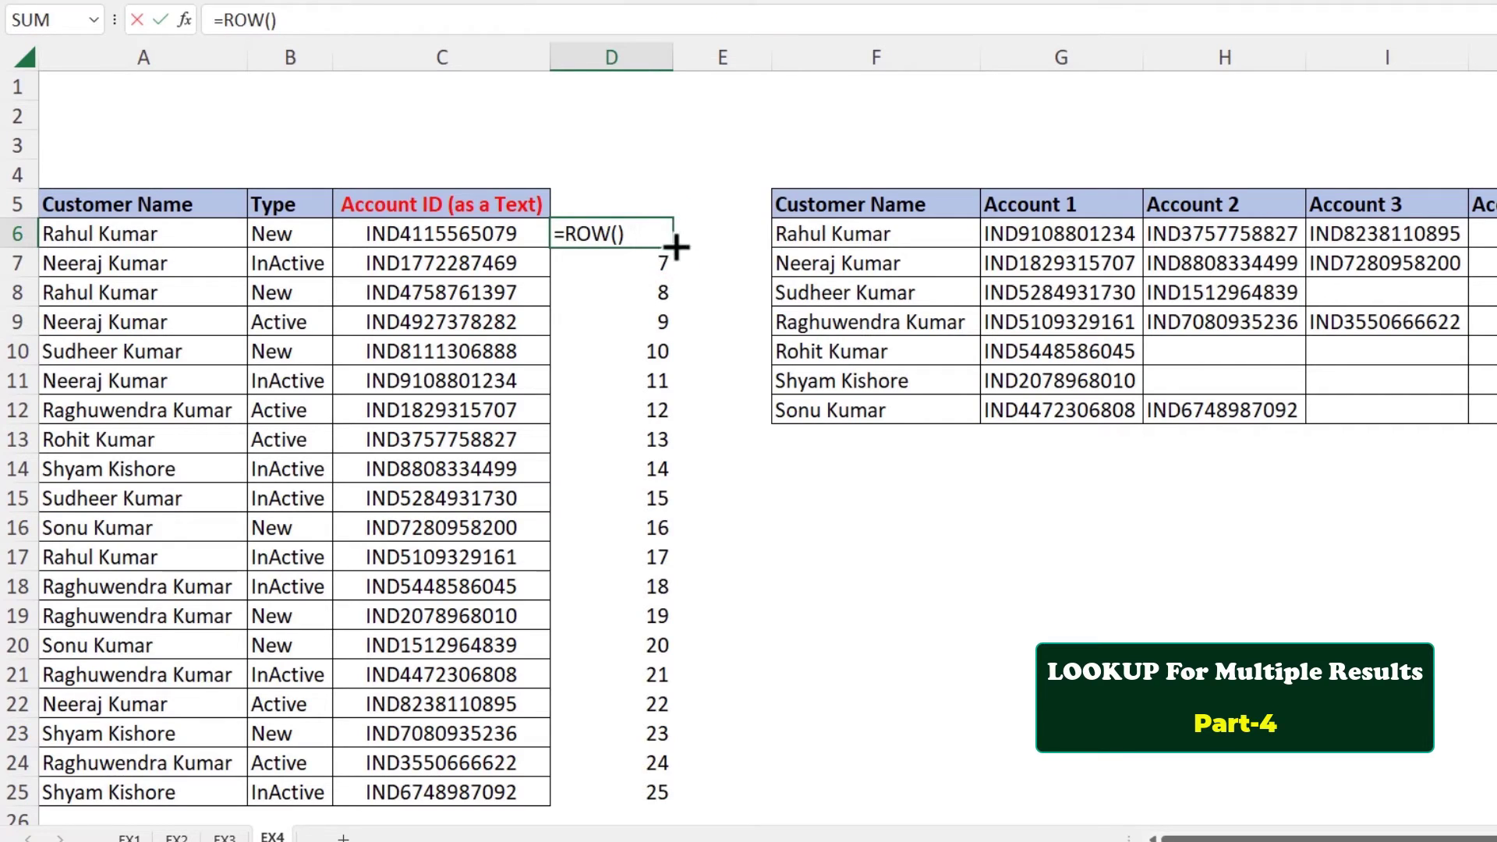
text(-row()
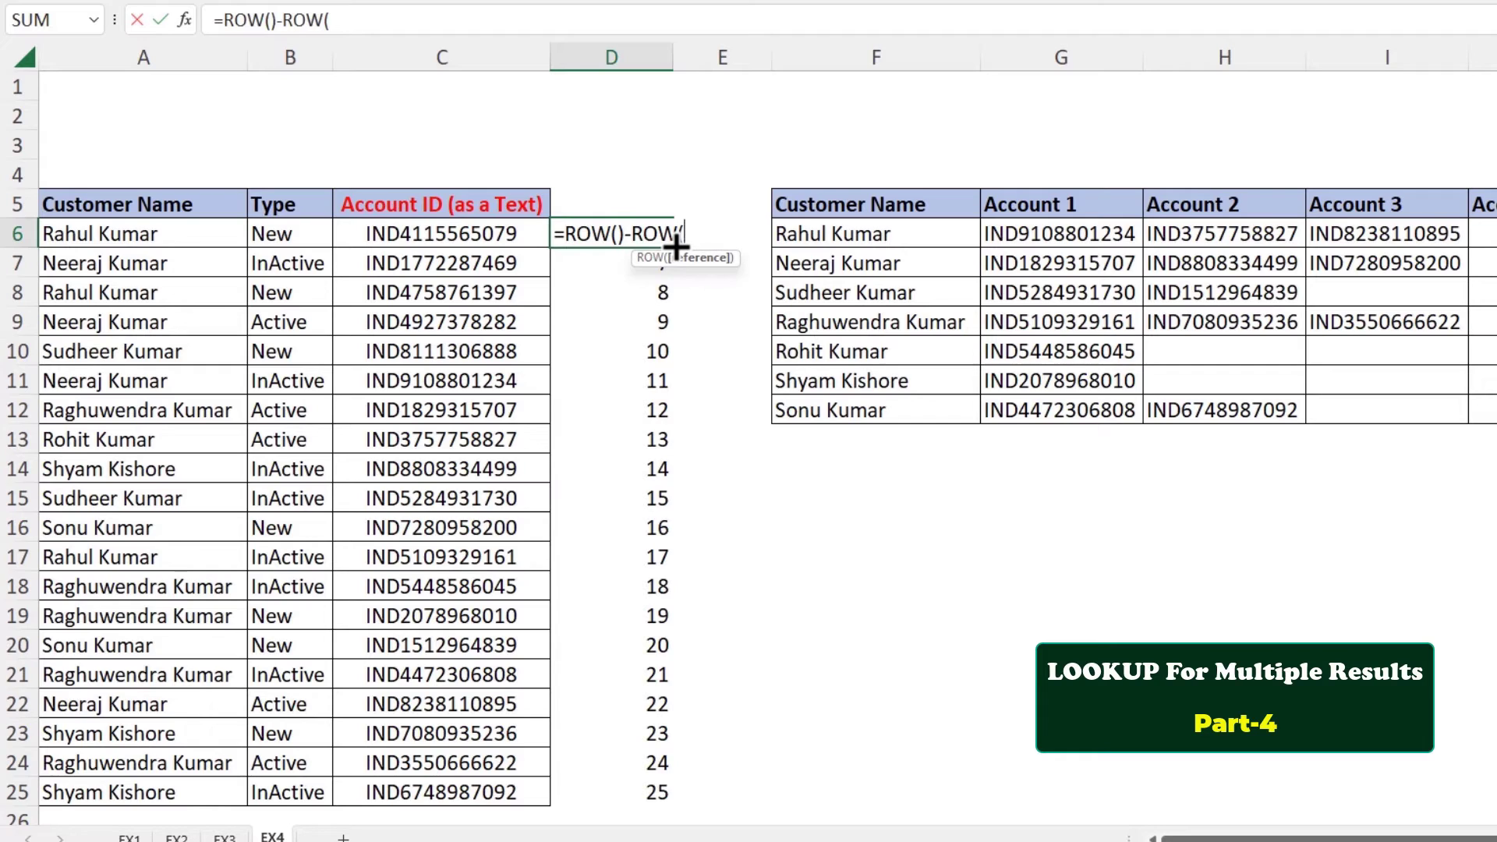
click(457, 207)
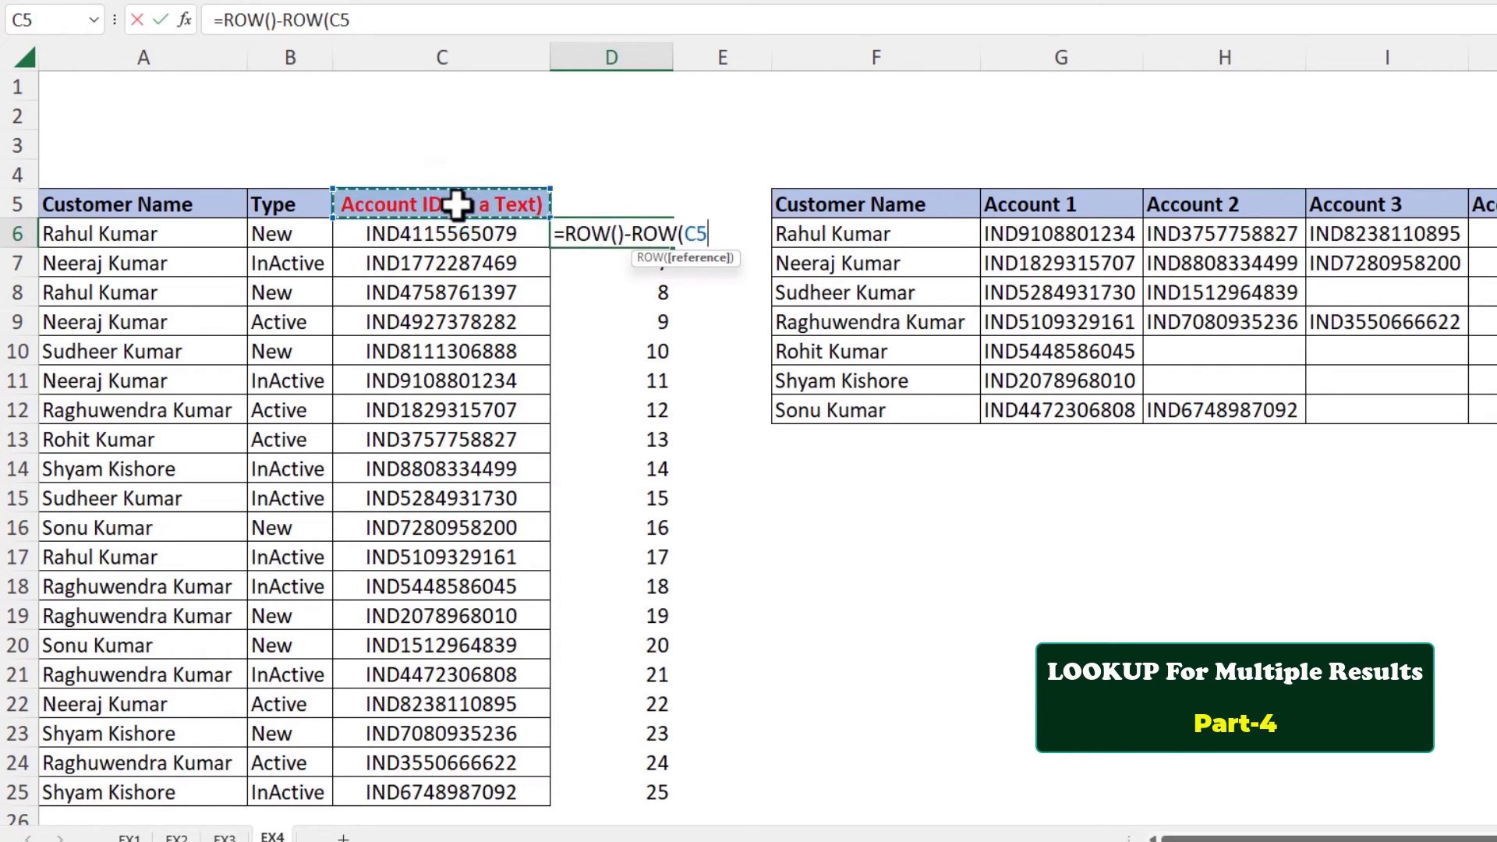
key(F4)
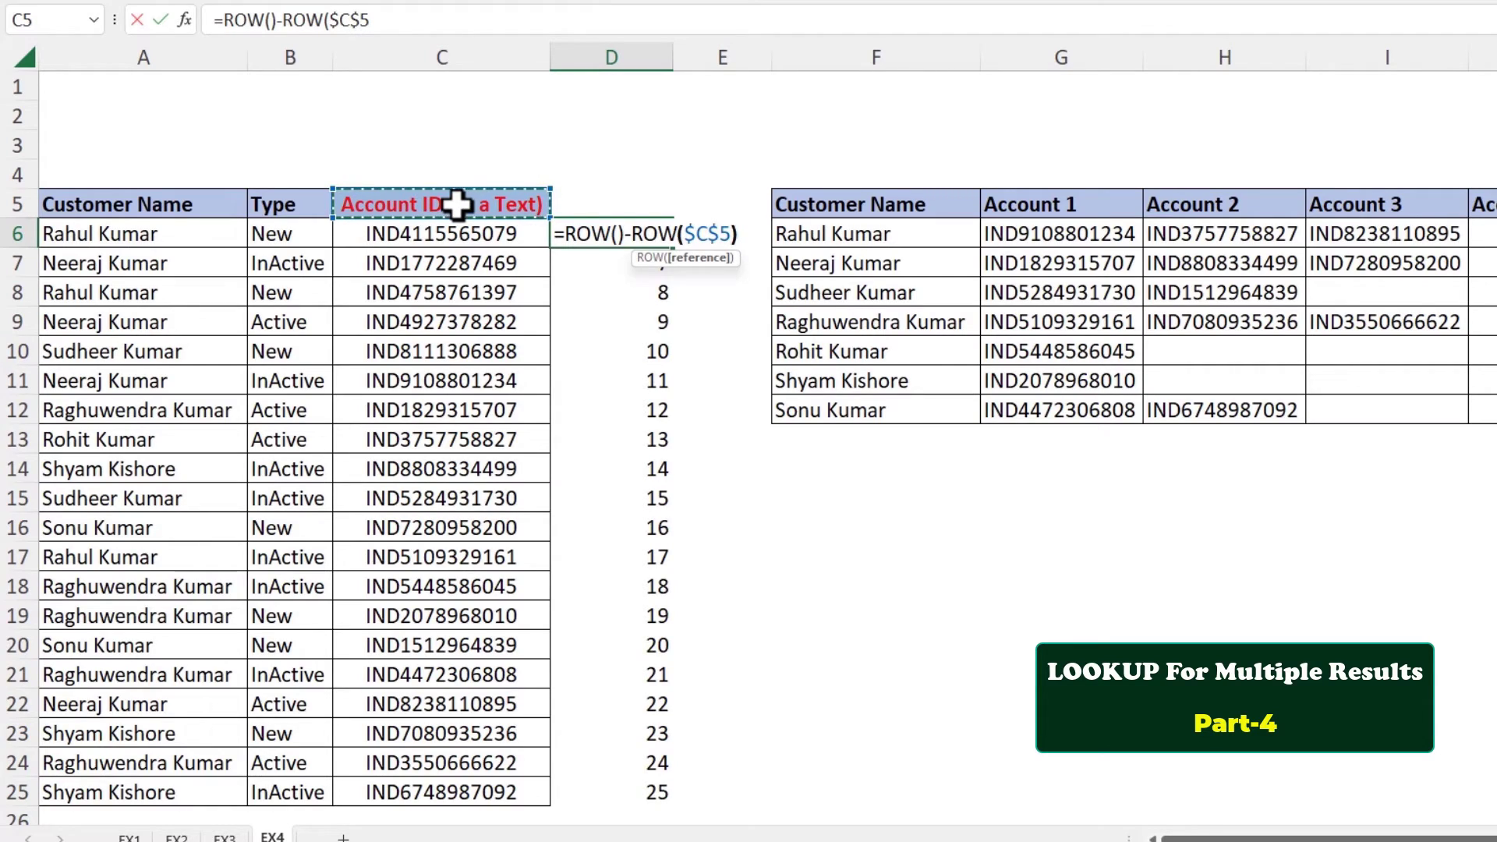
text()+1)
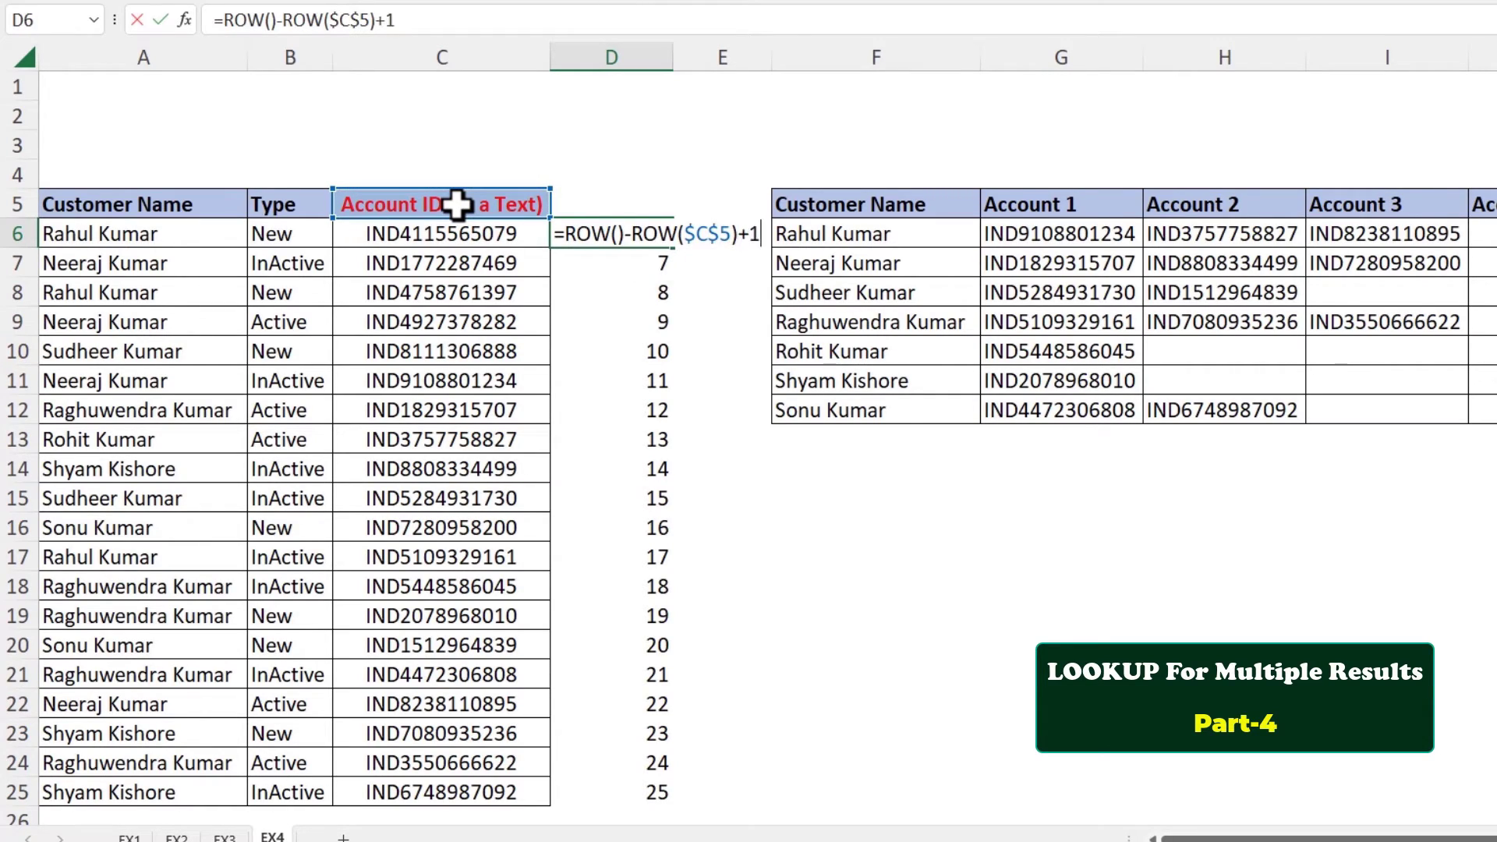
key(Return)
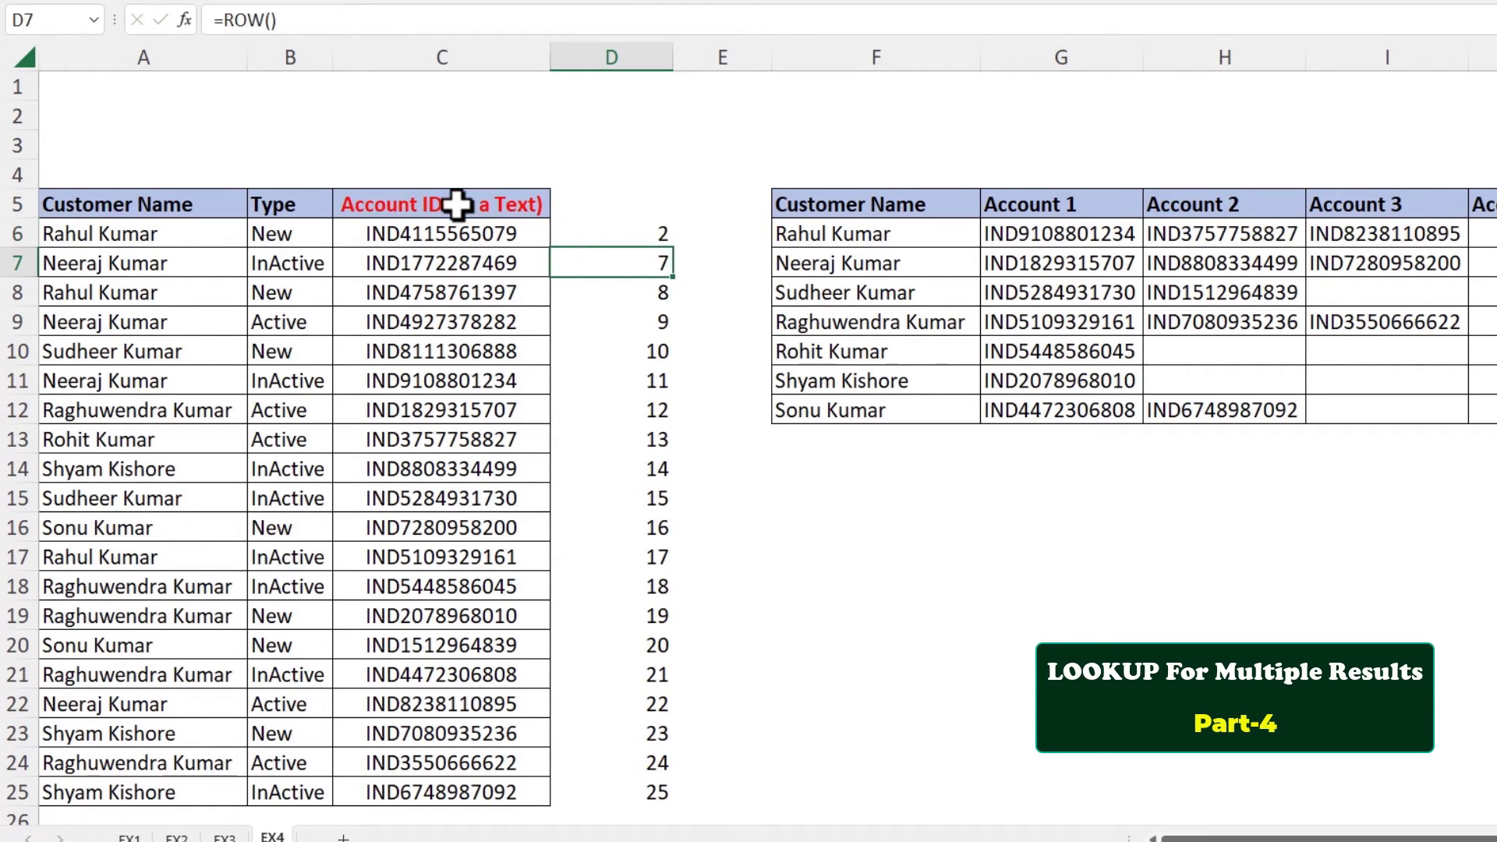
click(616, 232)
double_click(670, 248)
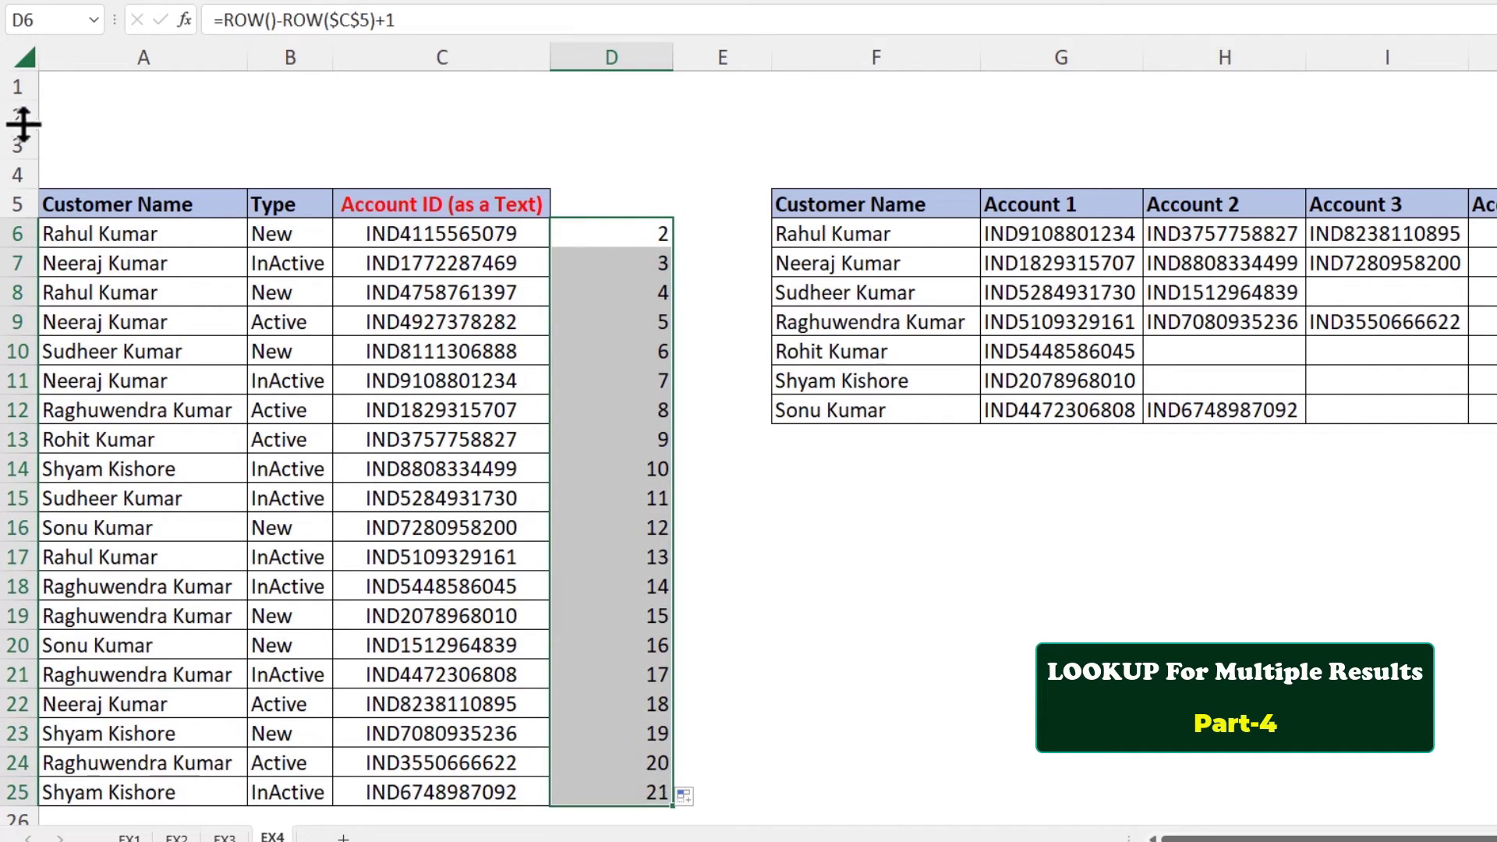
Step: Test the helper formula by inserting two more rows above the header, and delete all six blank rows above the tables
drag(9, 116, 21, 157)
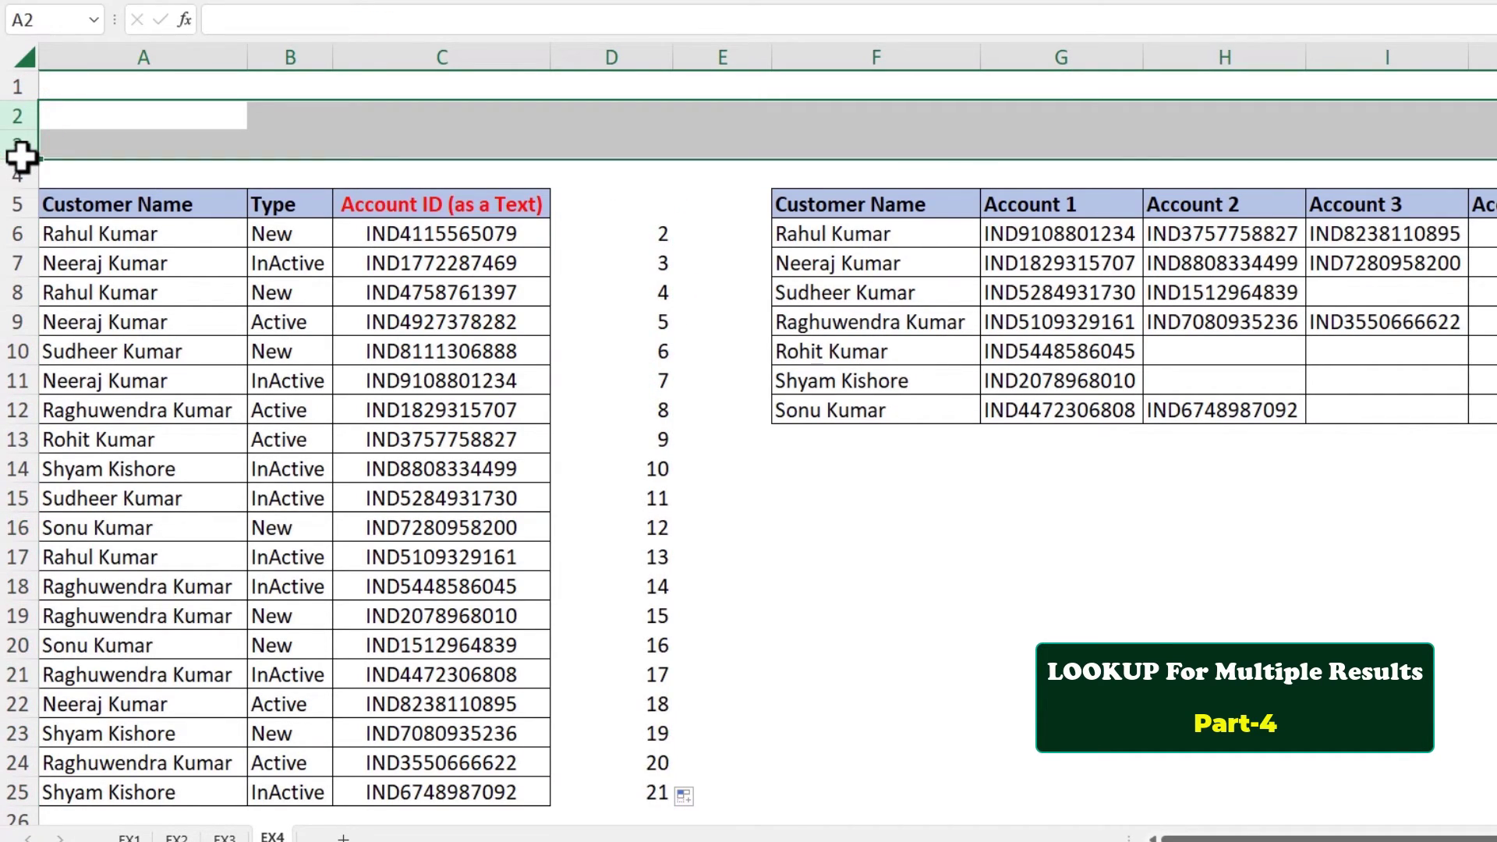
key(ctrl+shift+plus)
click(642, 294)
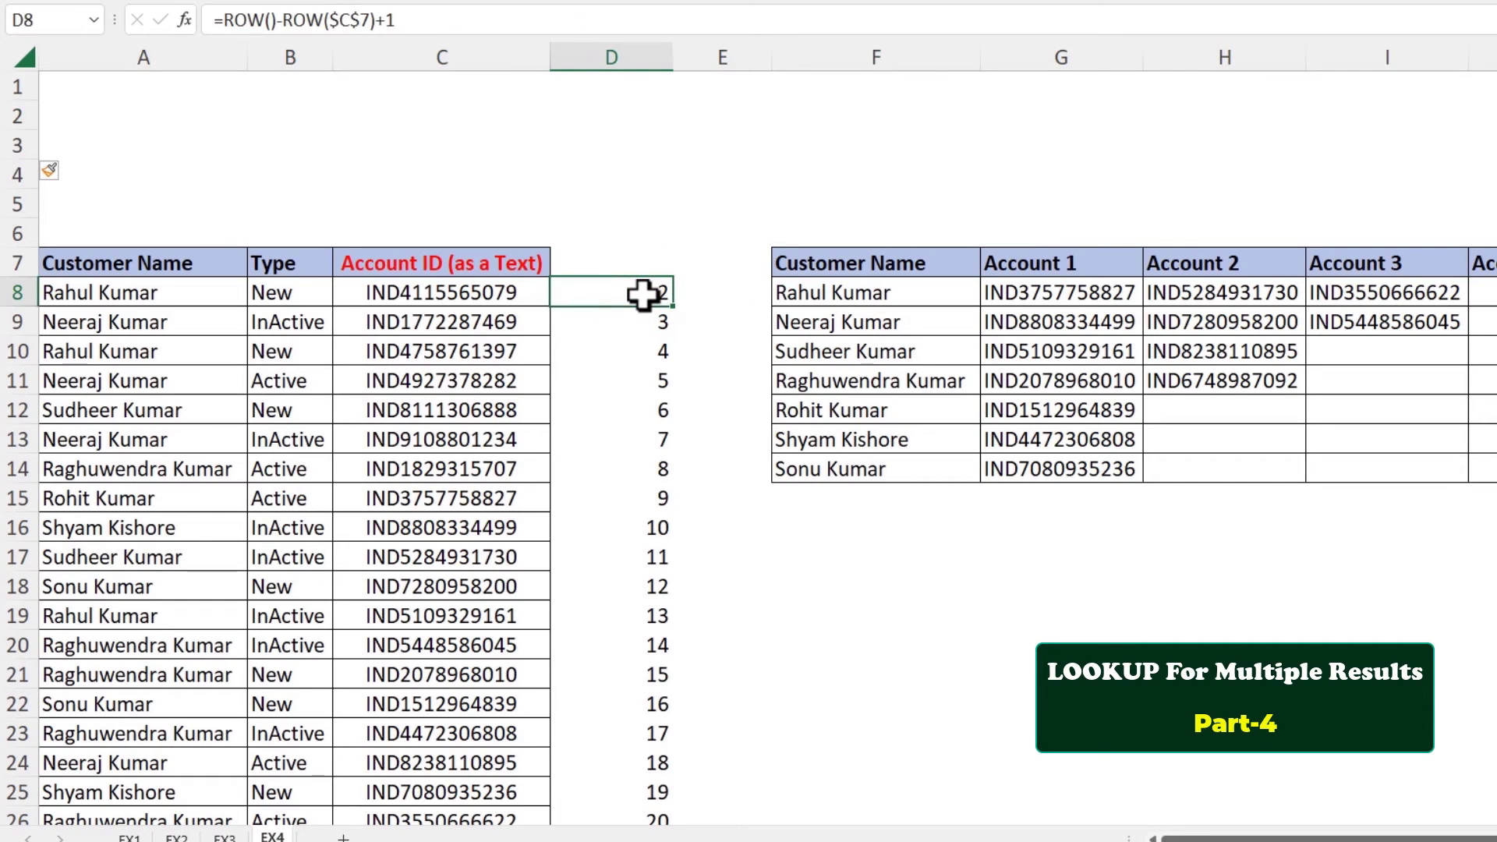
click(1082, 293)
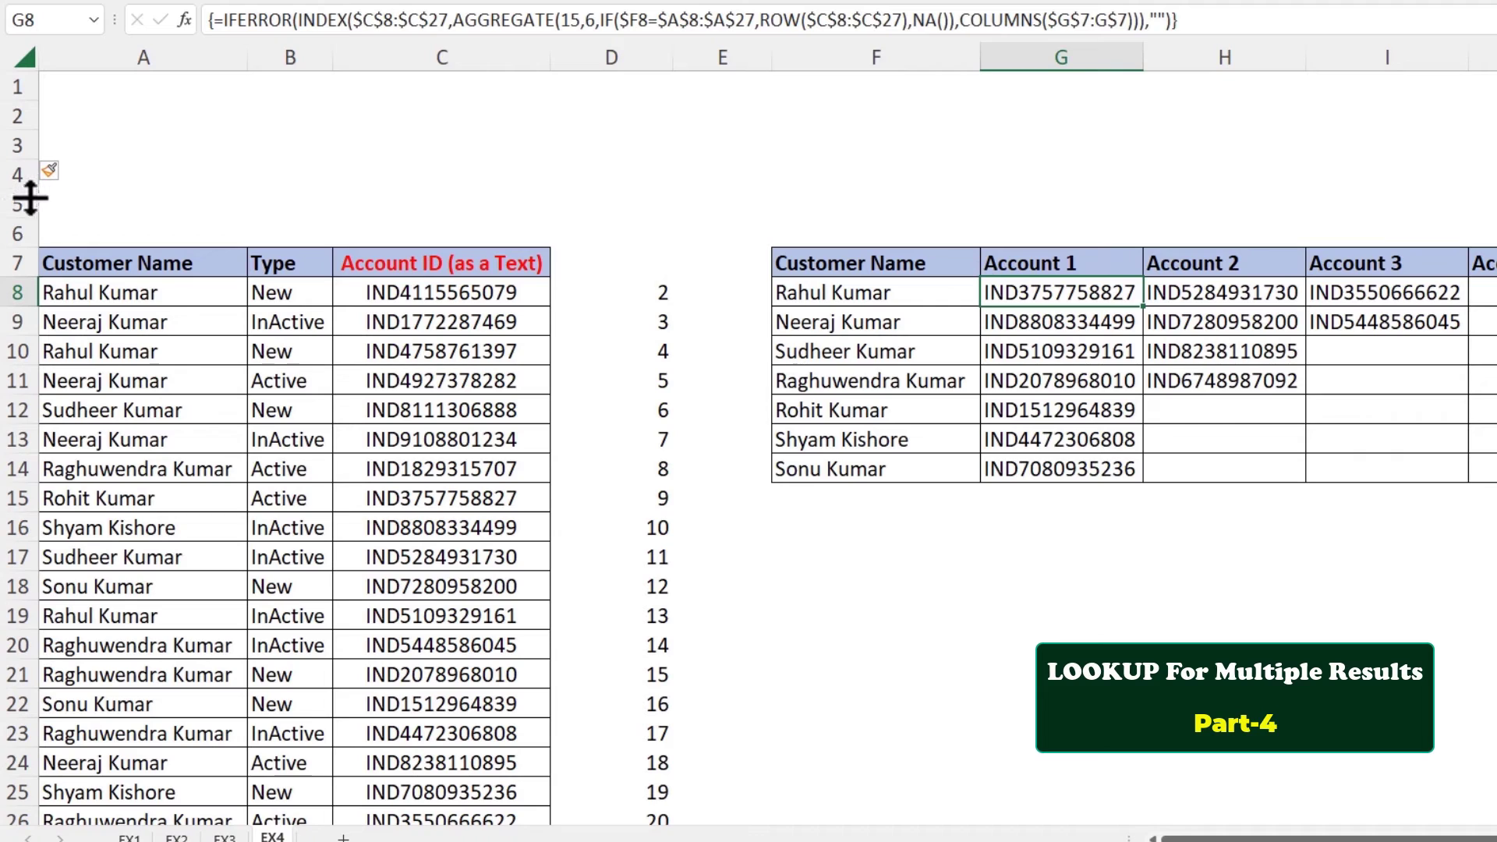
drag(17, 234, 16, 75)
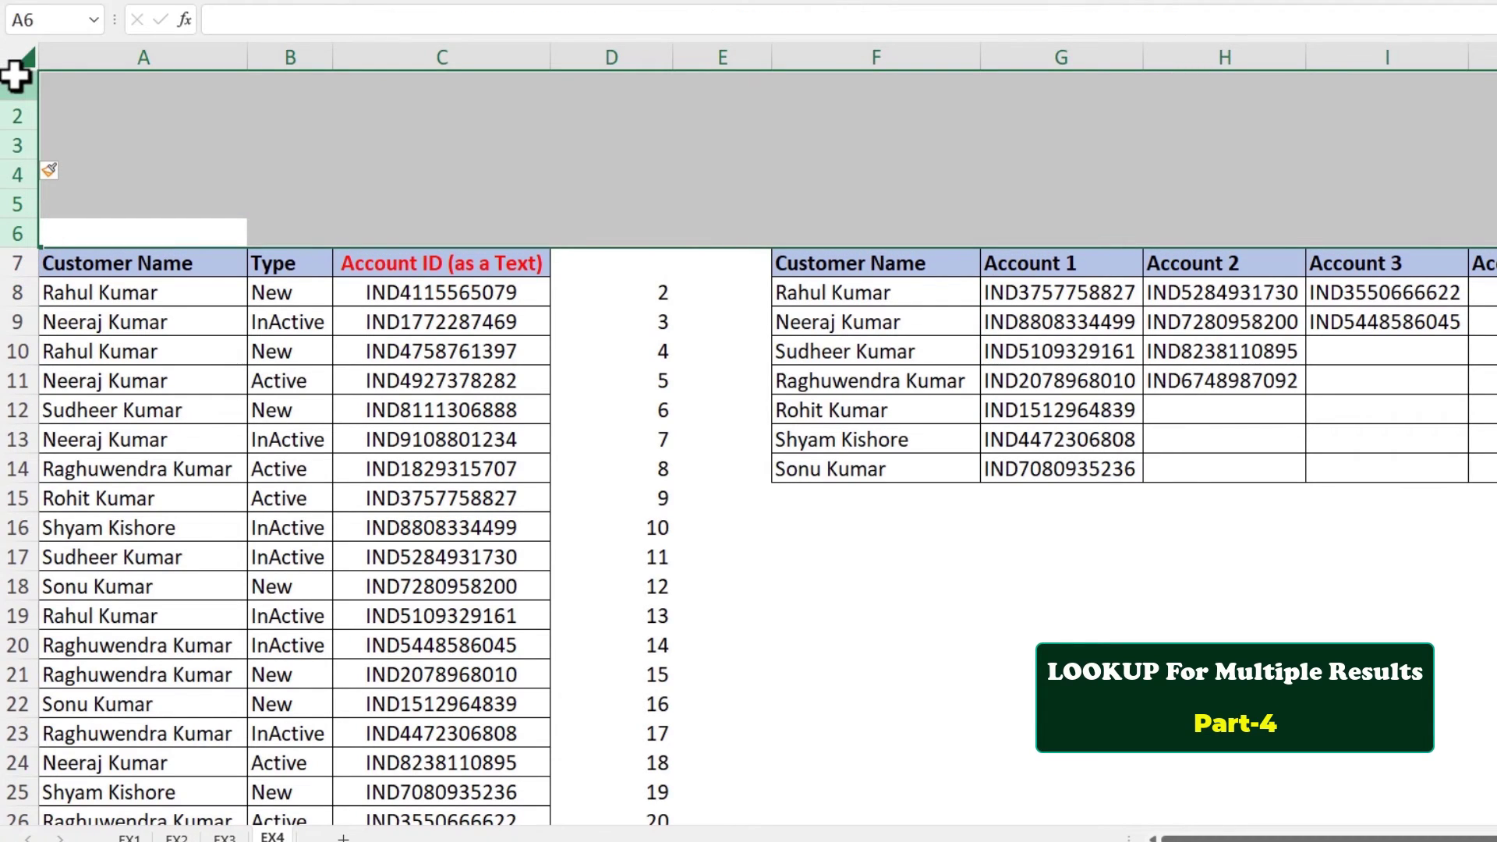
key(ctrl+minus)
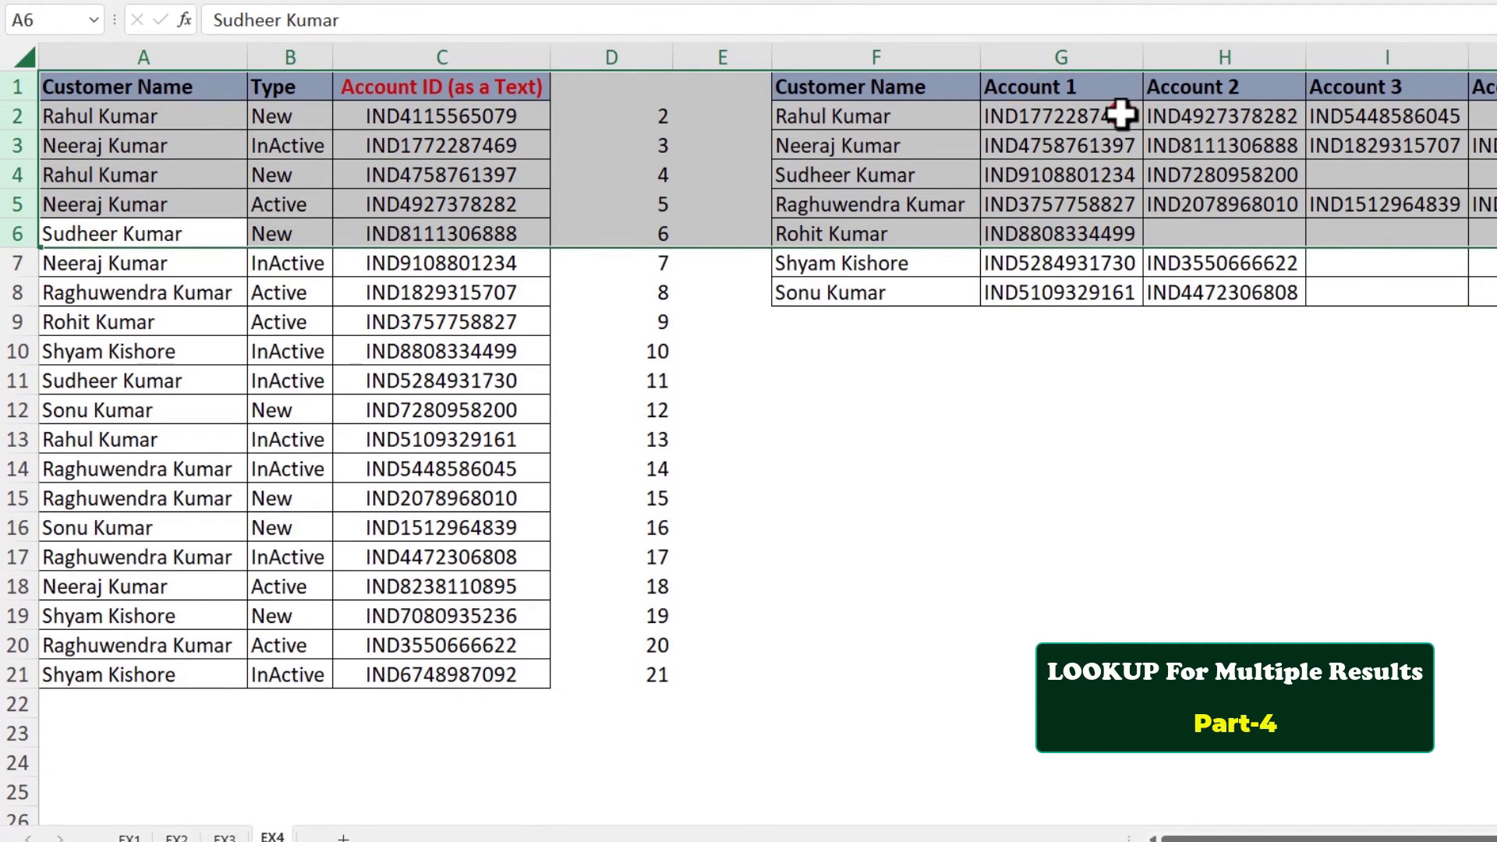
Step: Add -ROW($C$1)+1 after ROW($C$2:$C$21) in the G2 formula and enter it as an array formula
click(1121, 115)
key(F2)
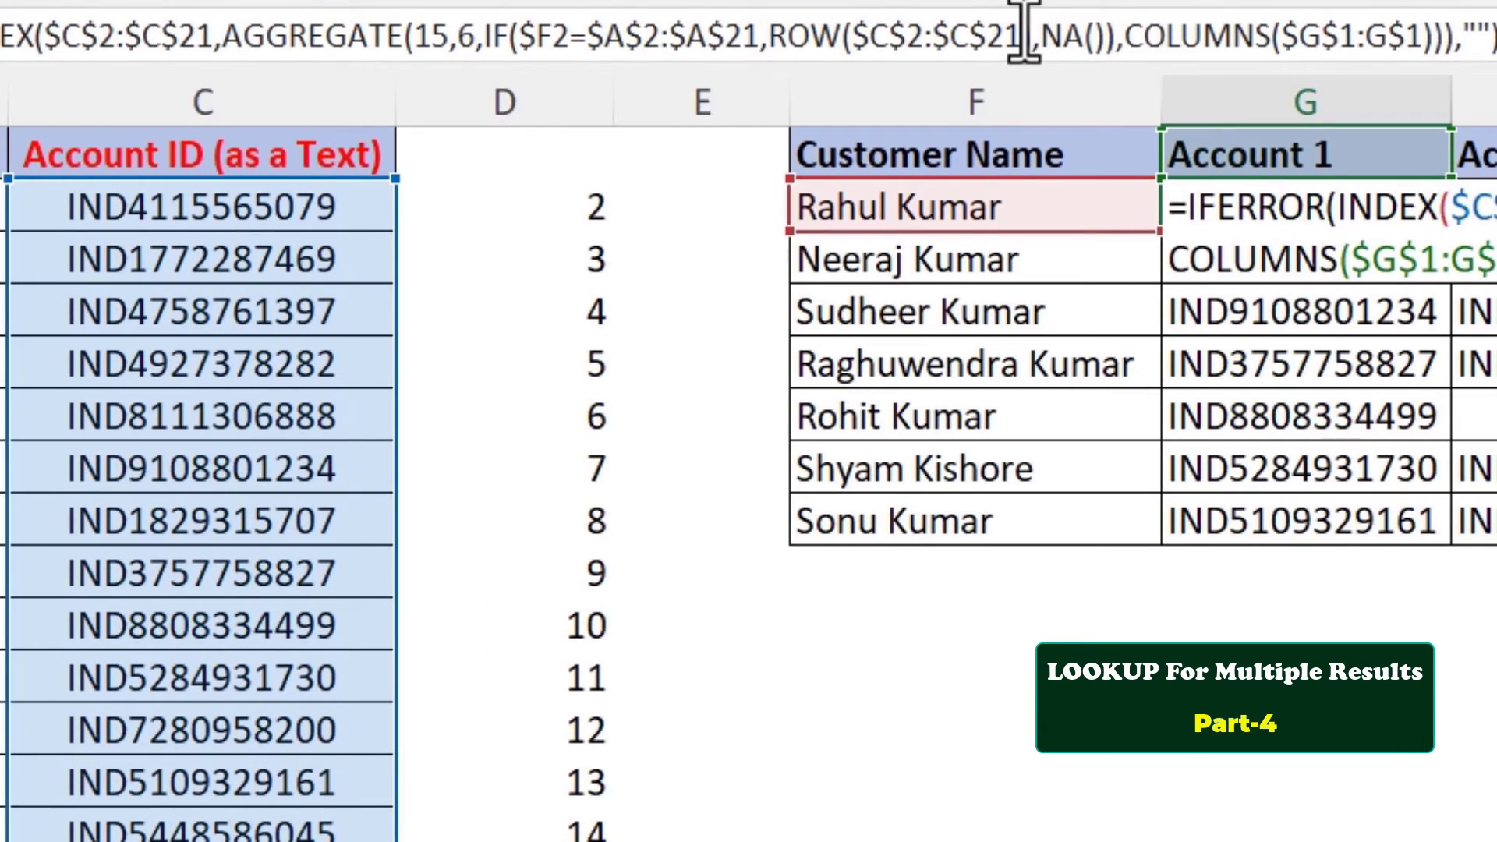
click(909, 20)
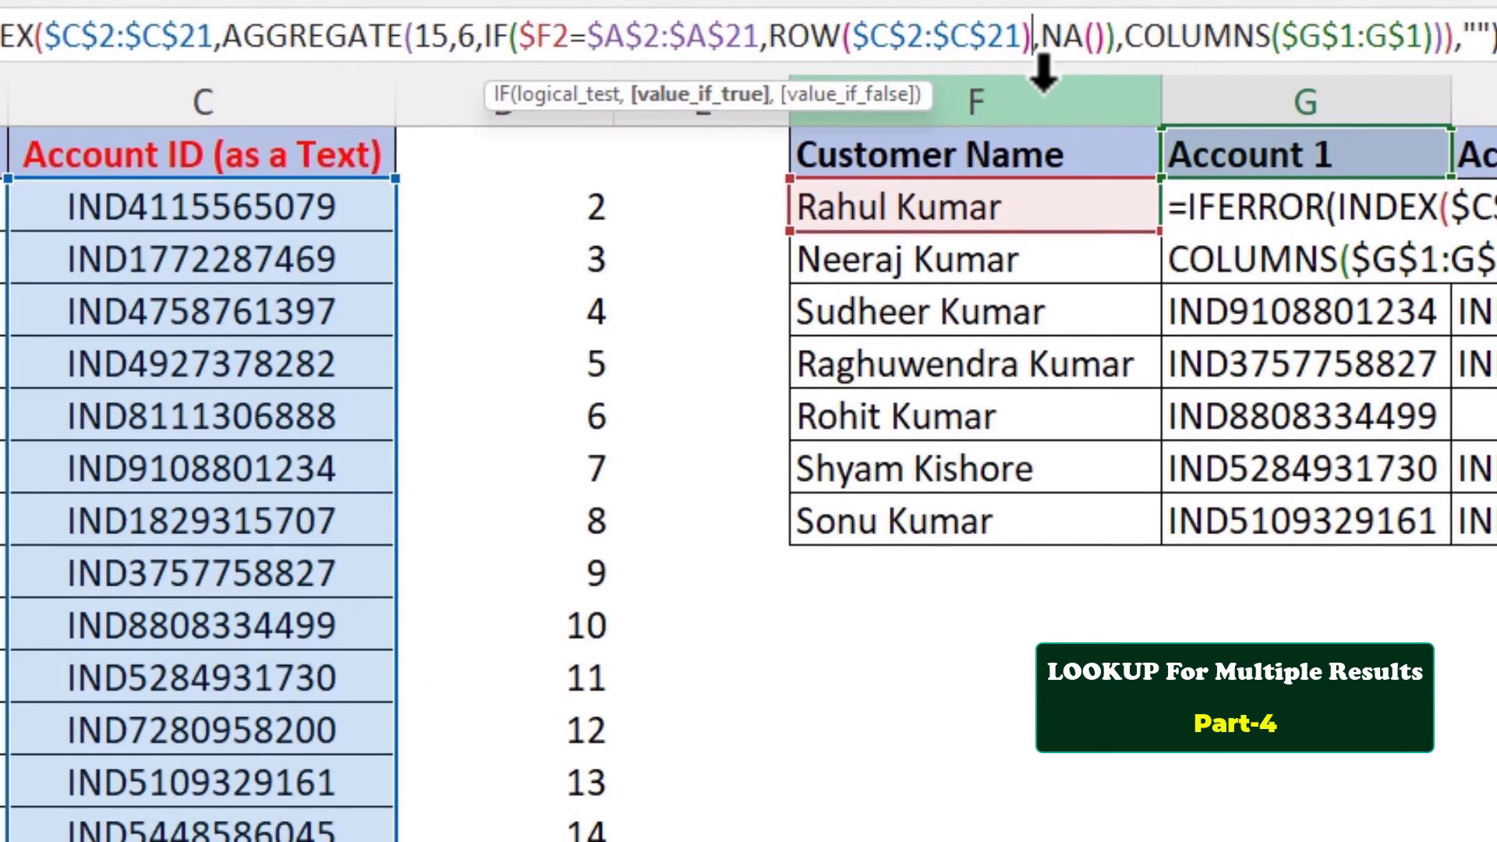
text(-row)
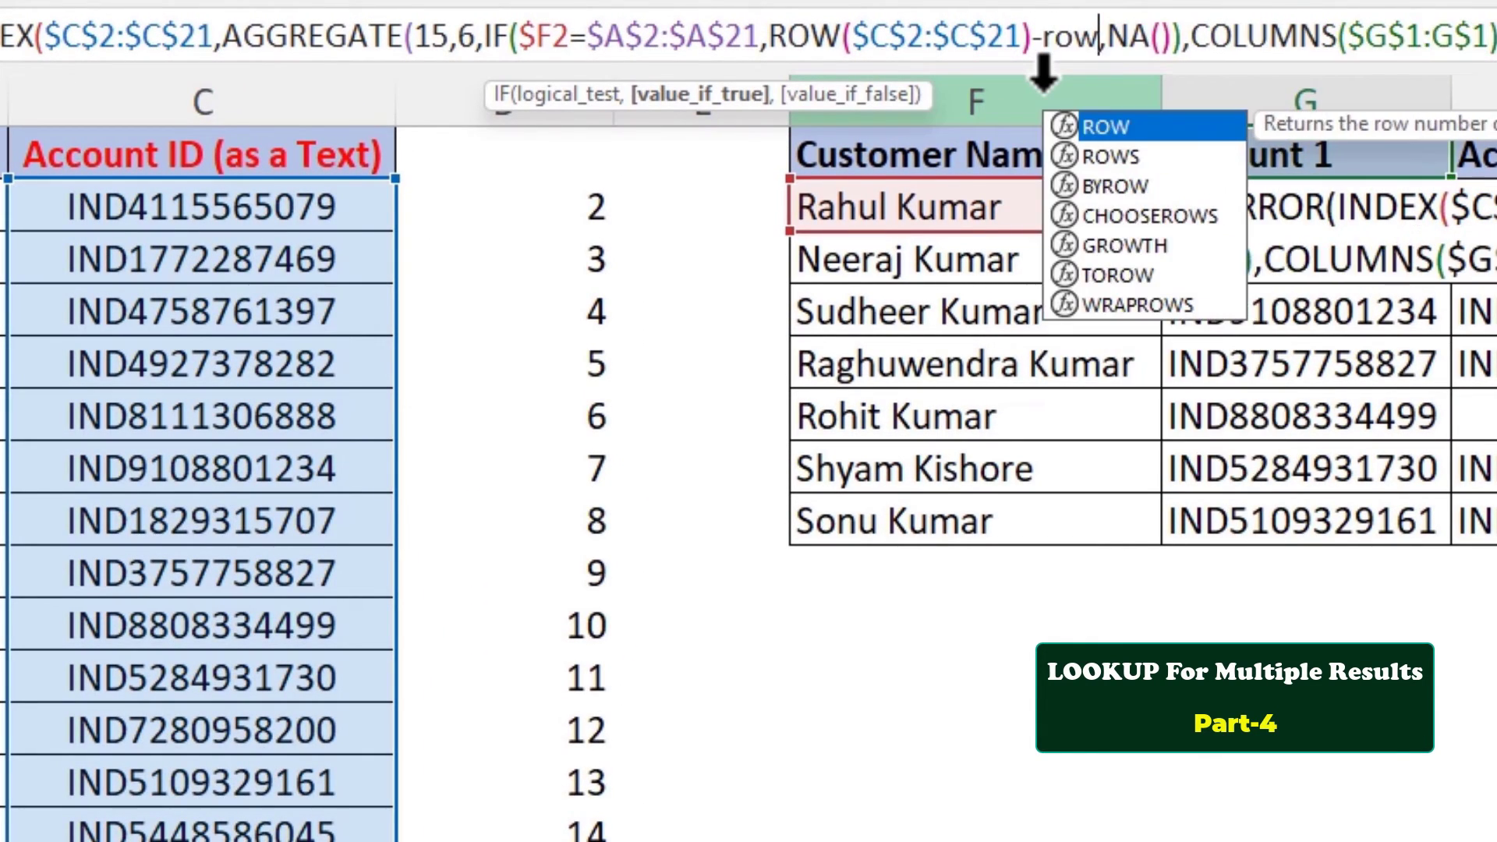
key(Tab)
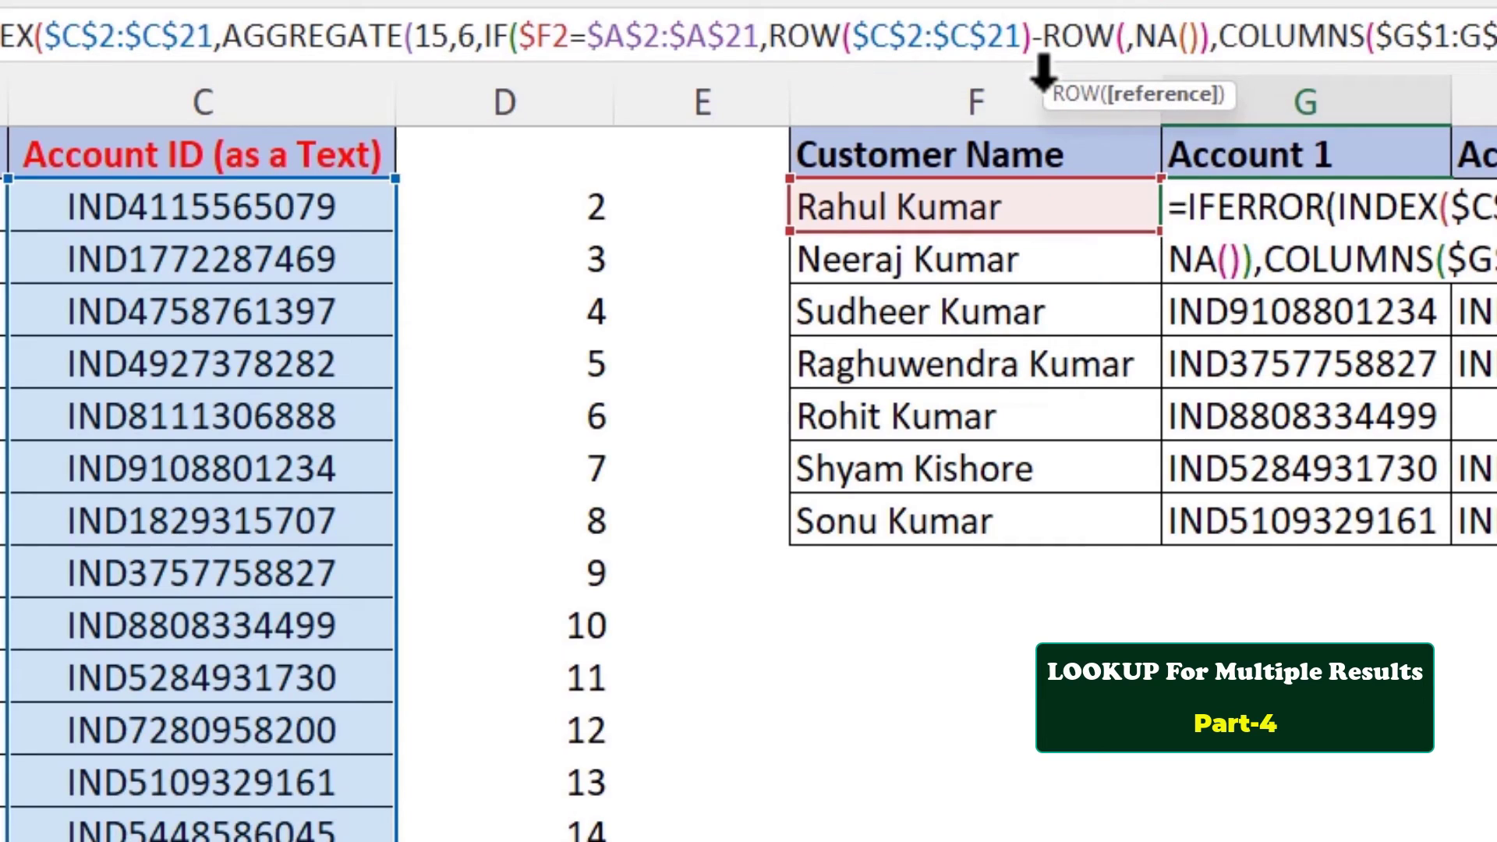
click(305, 155)
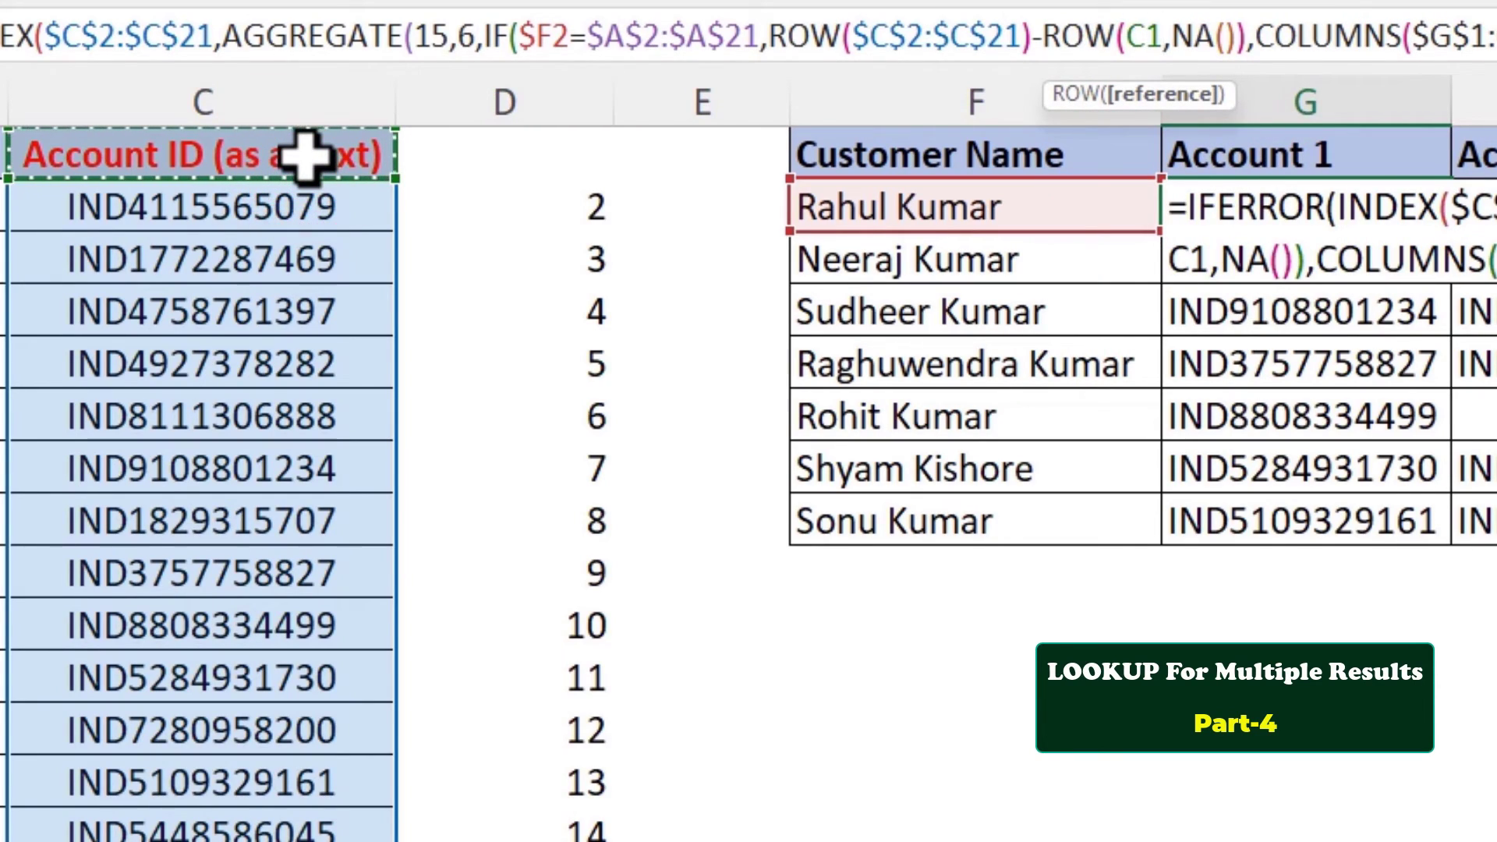
key(F4)
text())
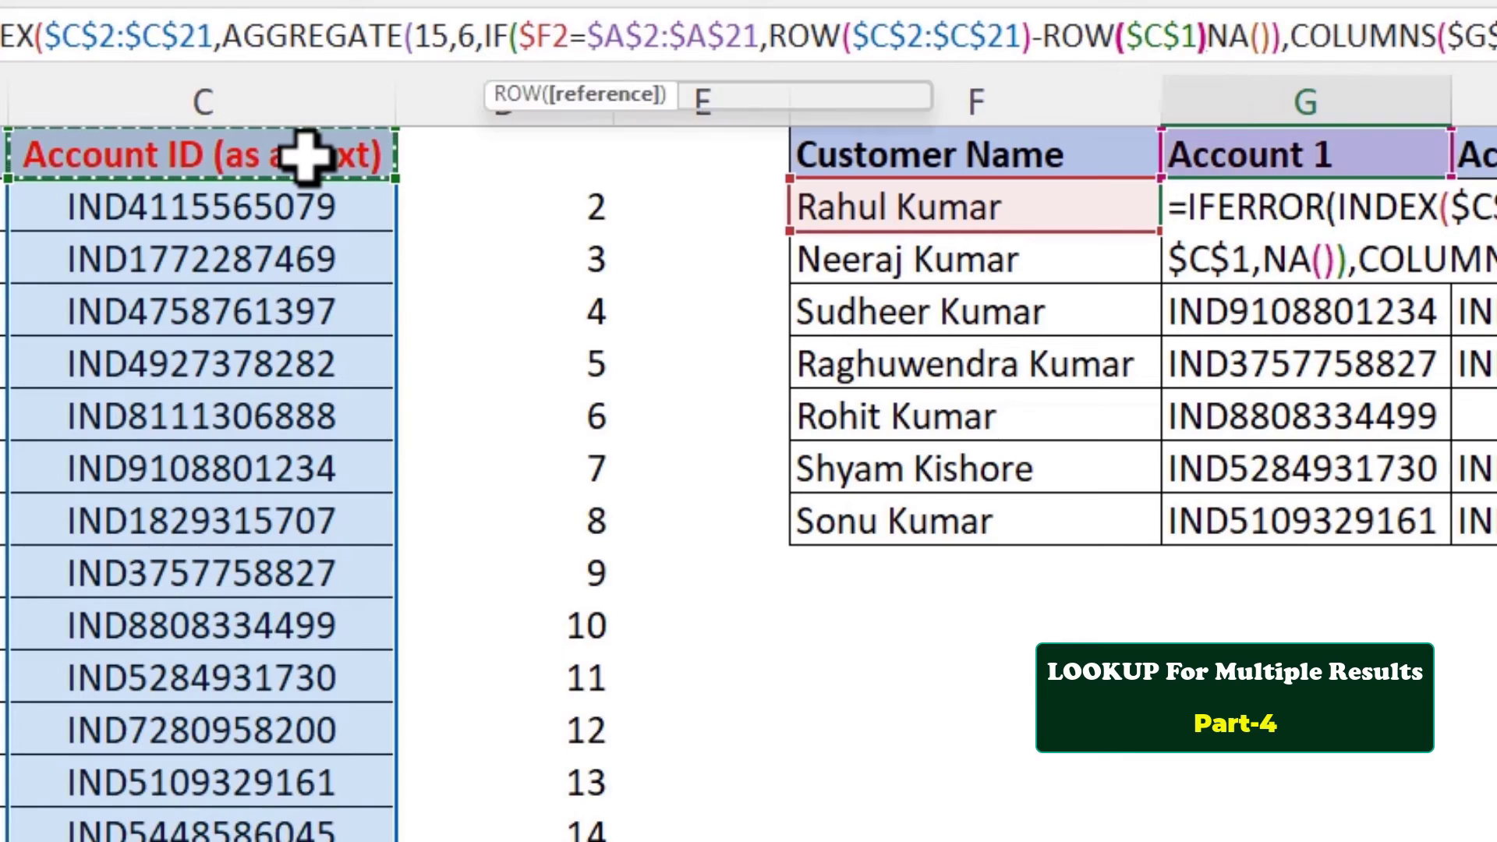
text(+1)
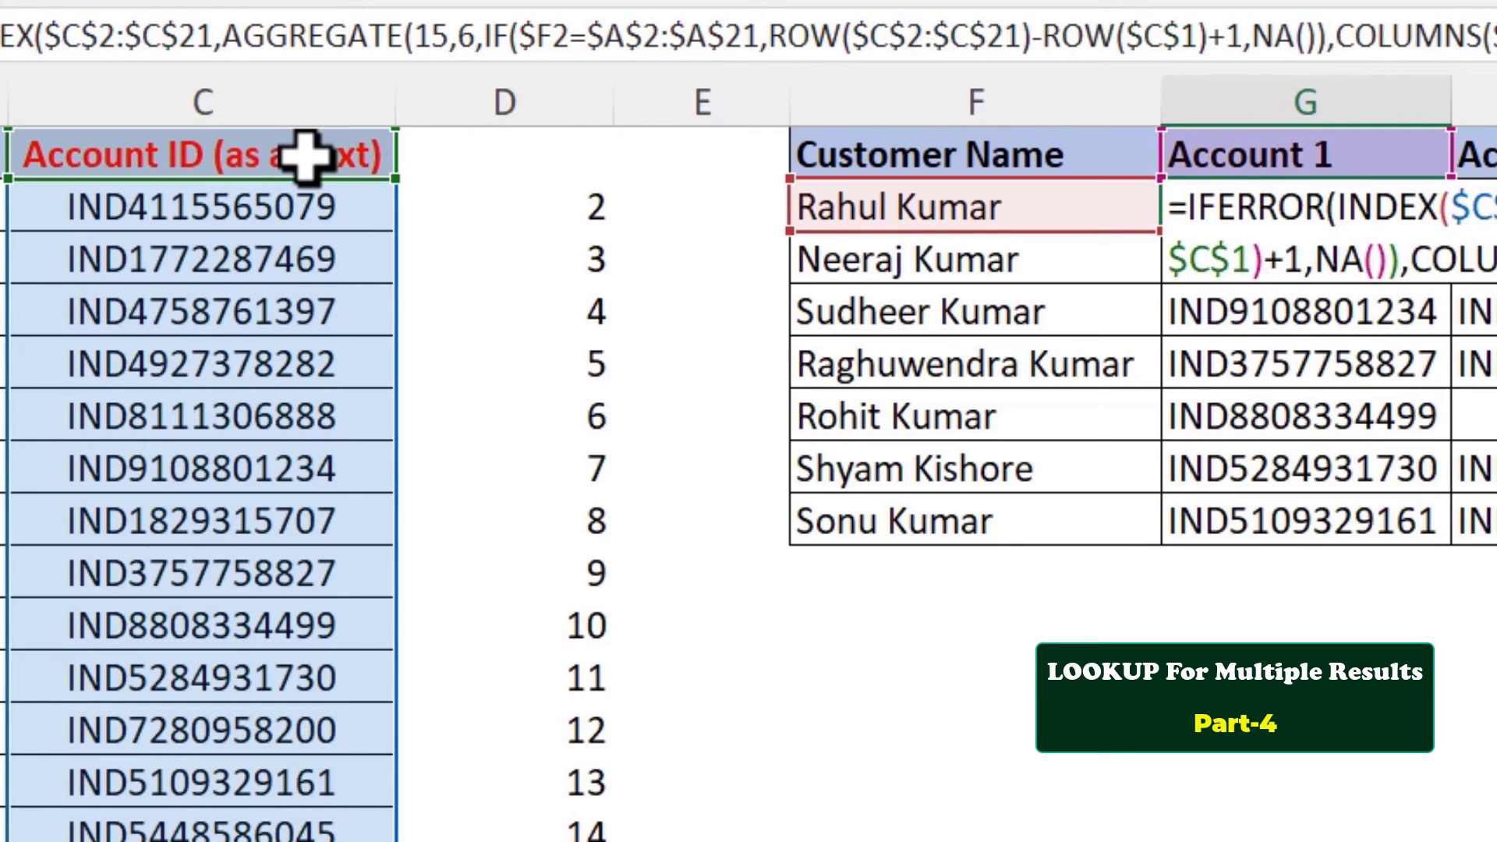
key(ctrl+shift+Return)
Step: Copy the updated G2 array formula to H2:K8 and G3:G8
key(ctrl+c)
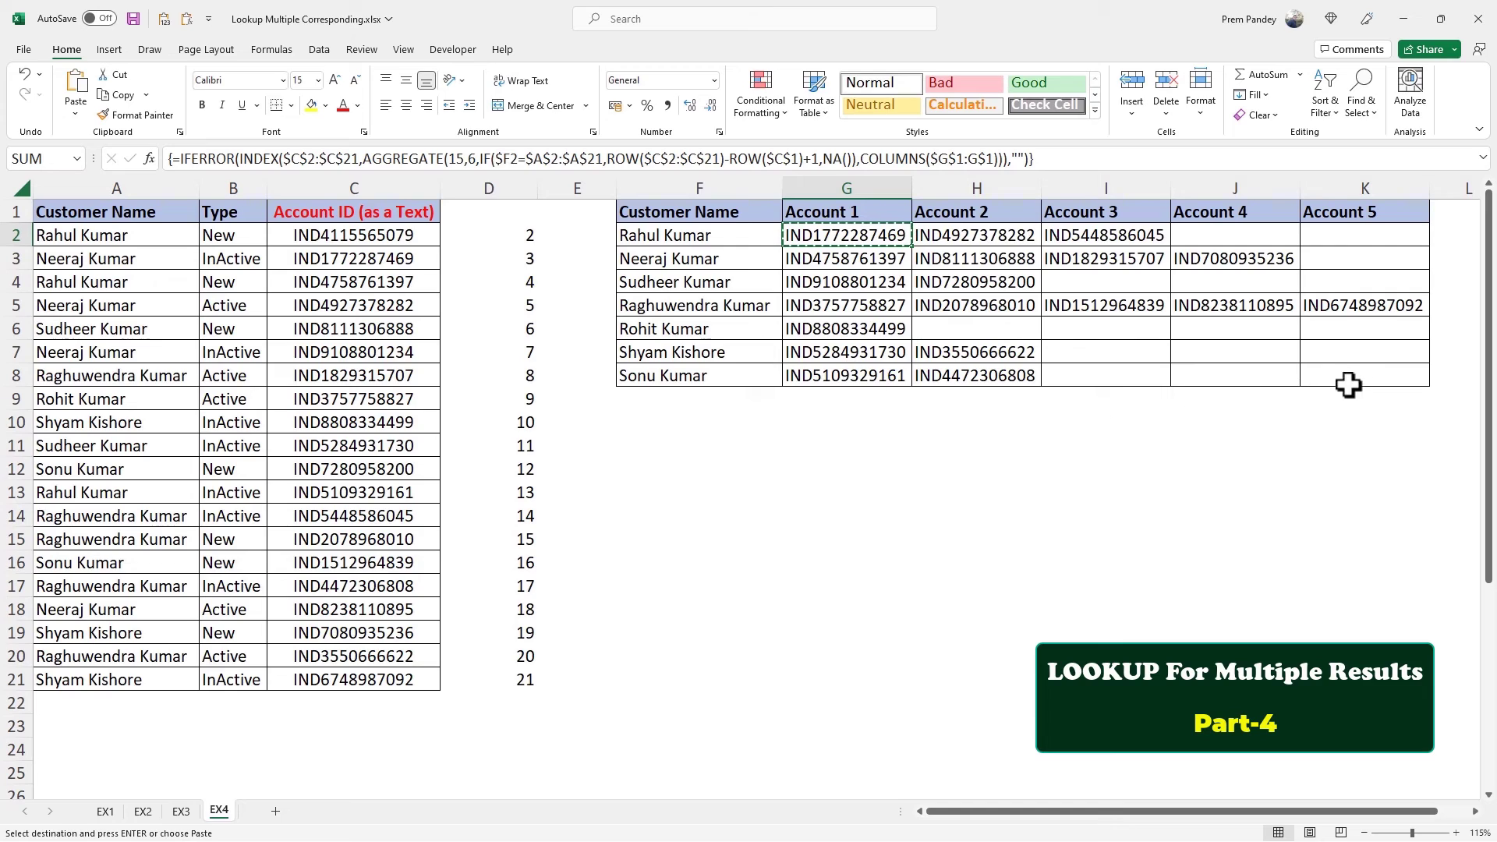
drag(946, 227, 1325, 377)
drag(887, 261, 879, 374)
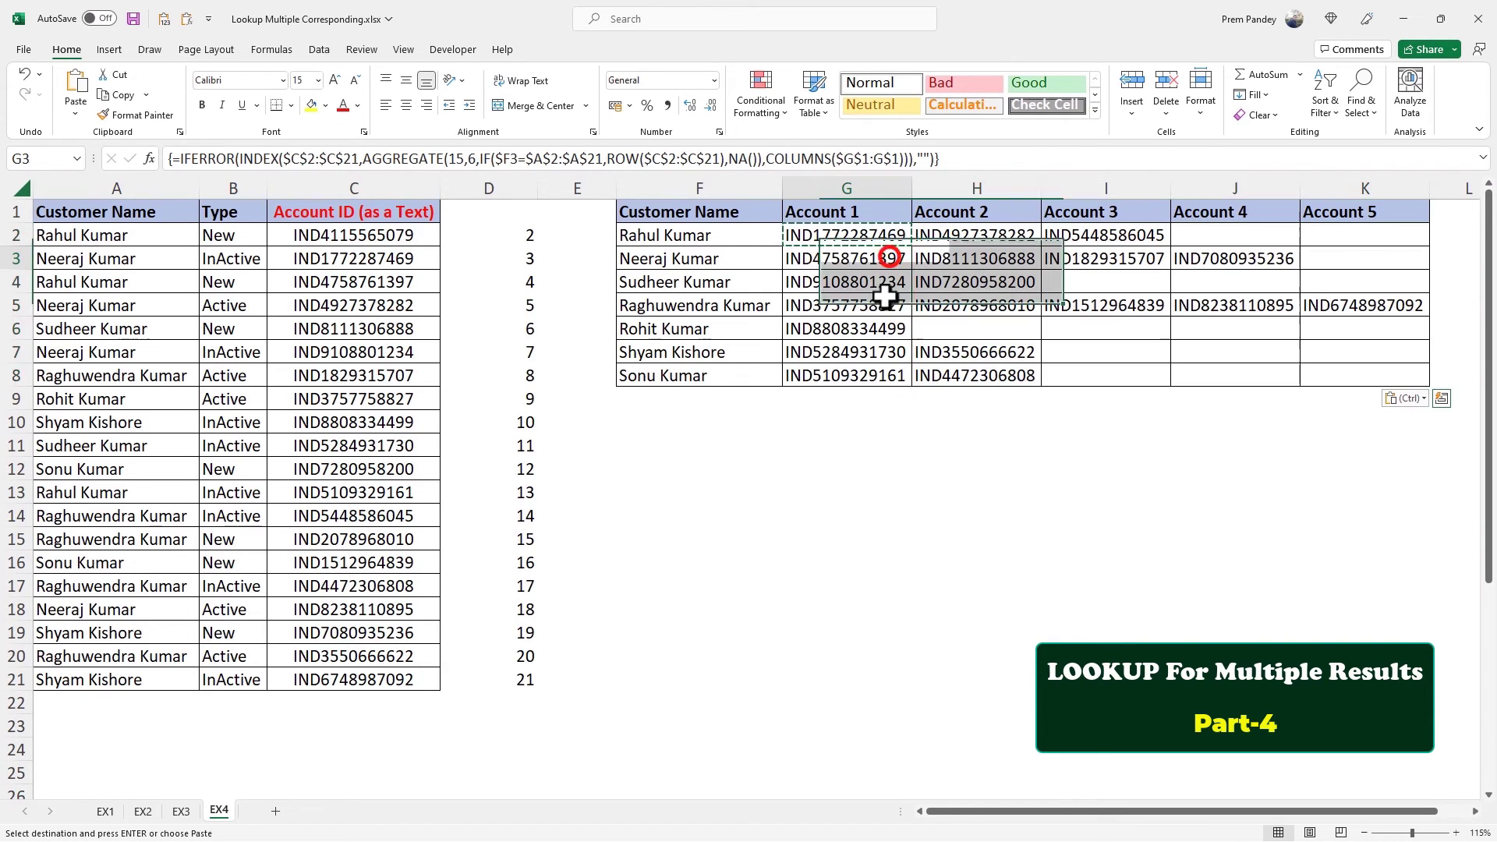
key(ctrl+v)
key(Escape)
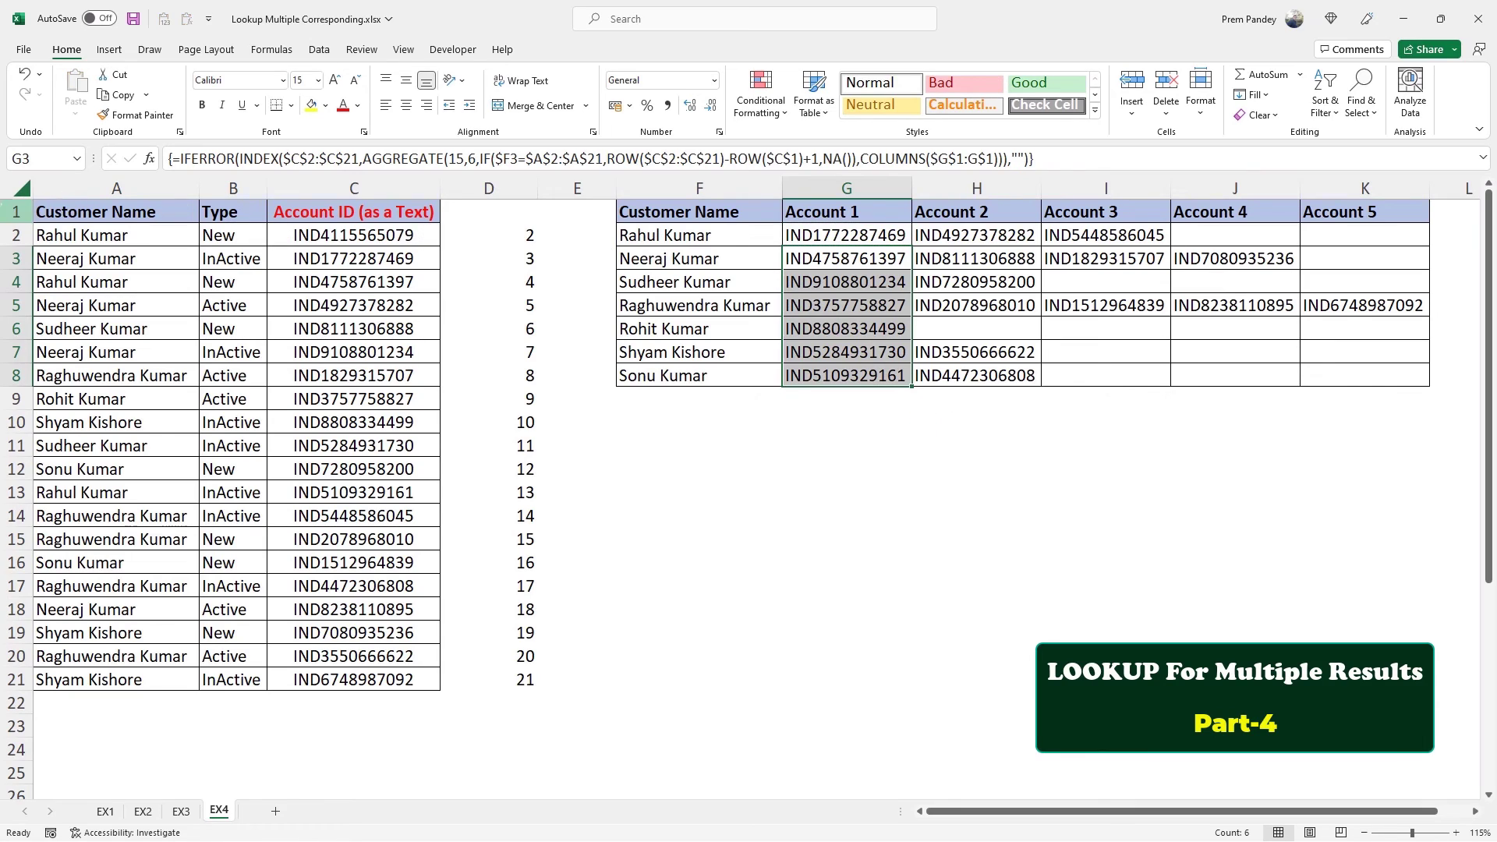
Step: Test the updated lookup formulas by inserting four blank rows above the header row
drag(15, 211, 13, 285)
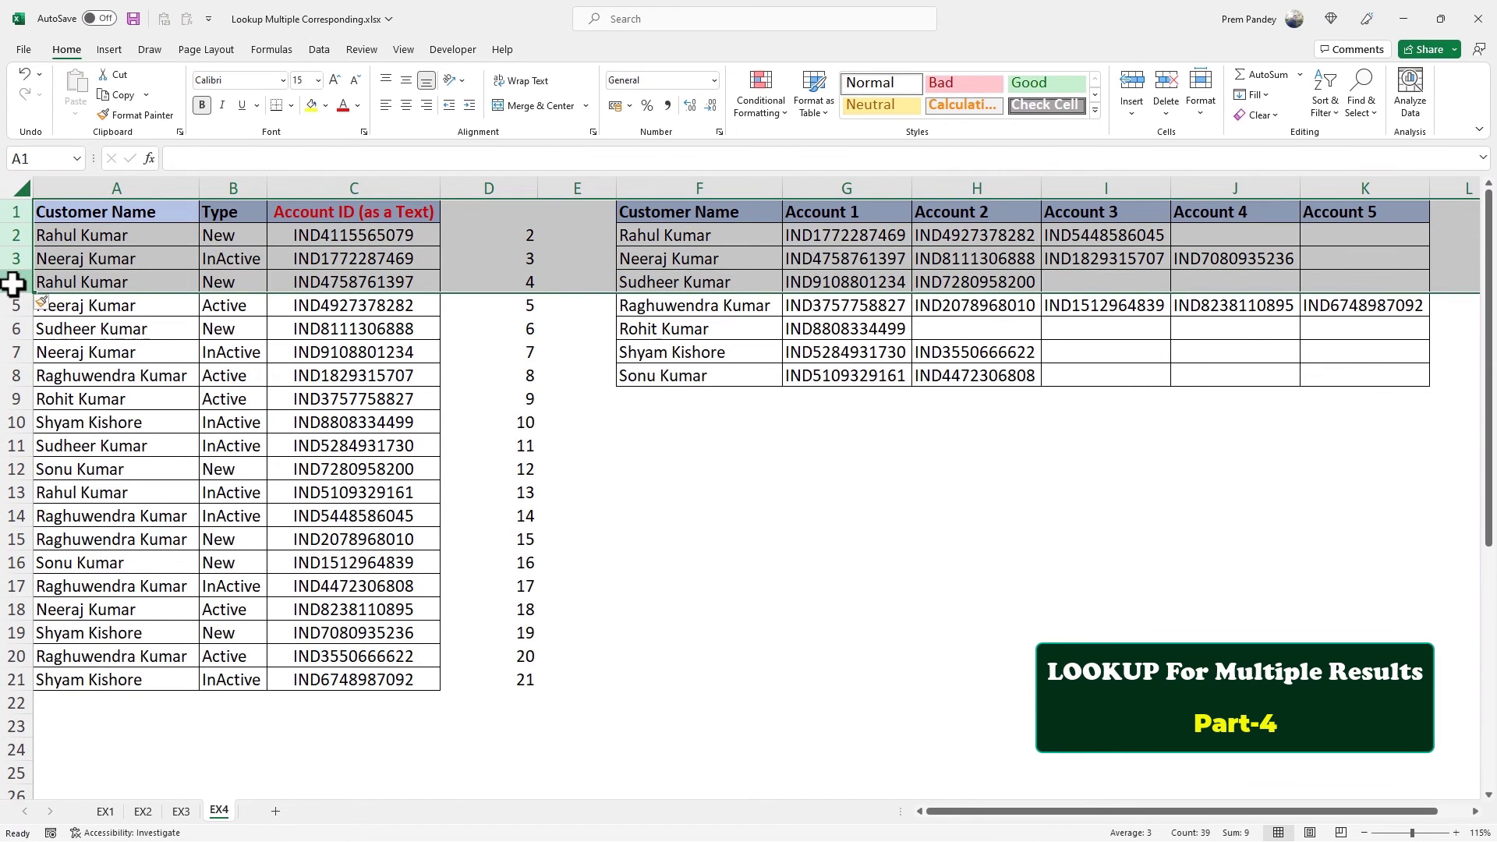
key(ctrl+shift+plus)
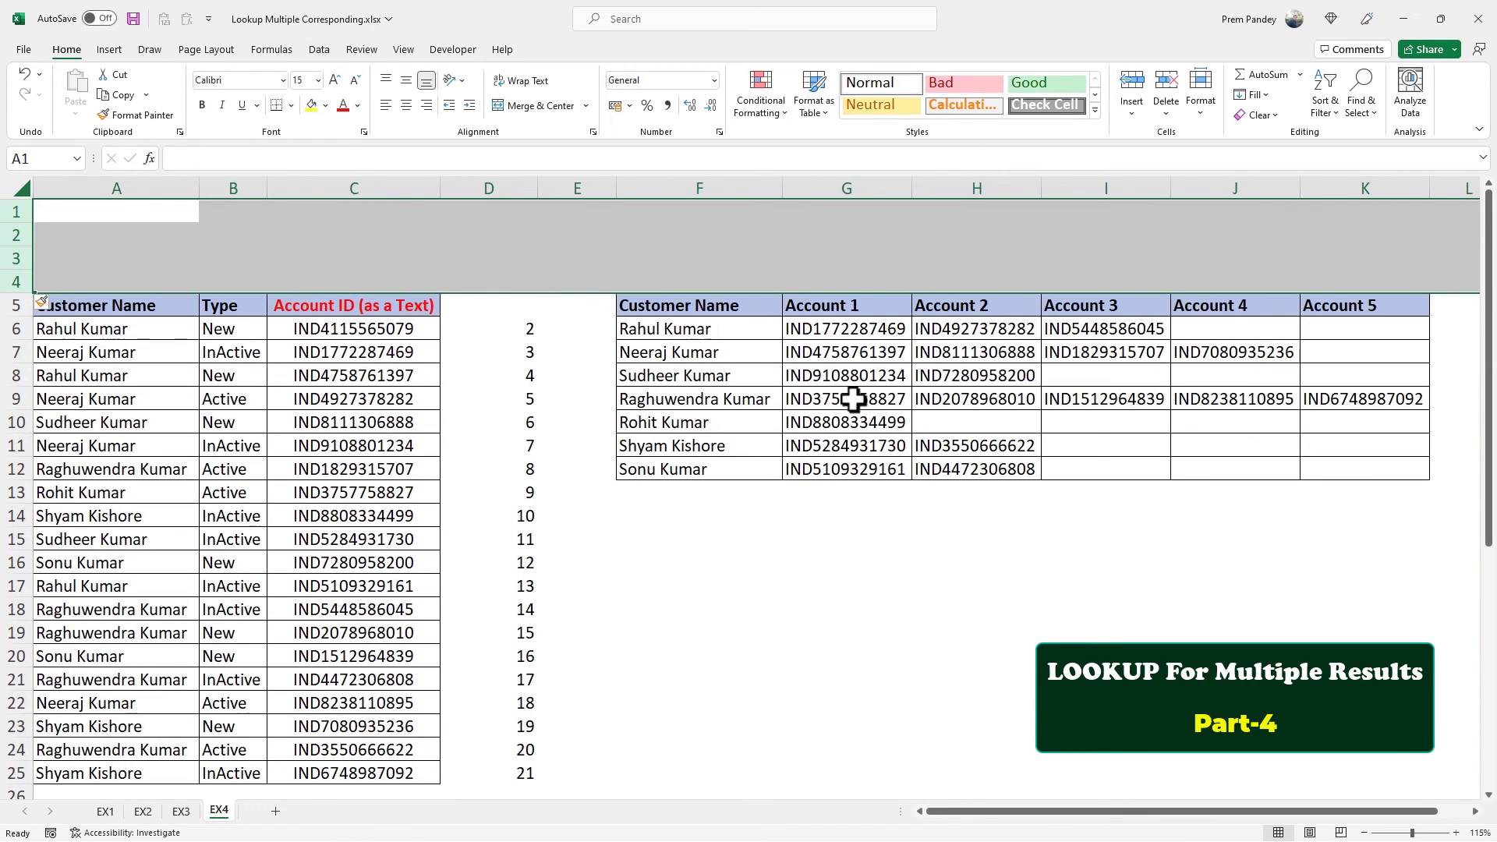